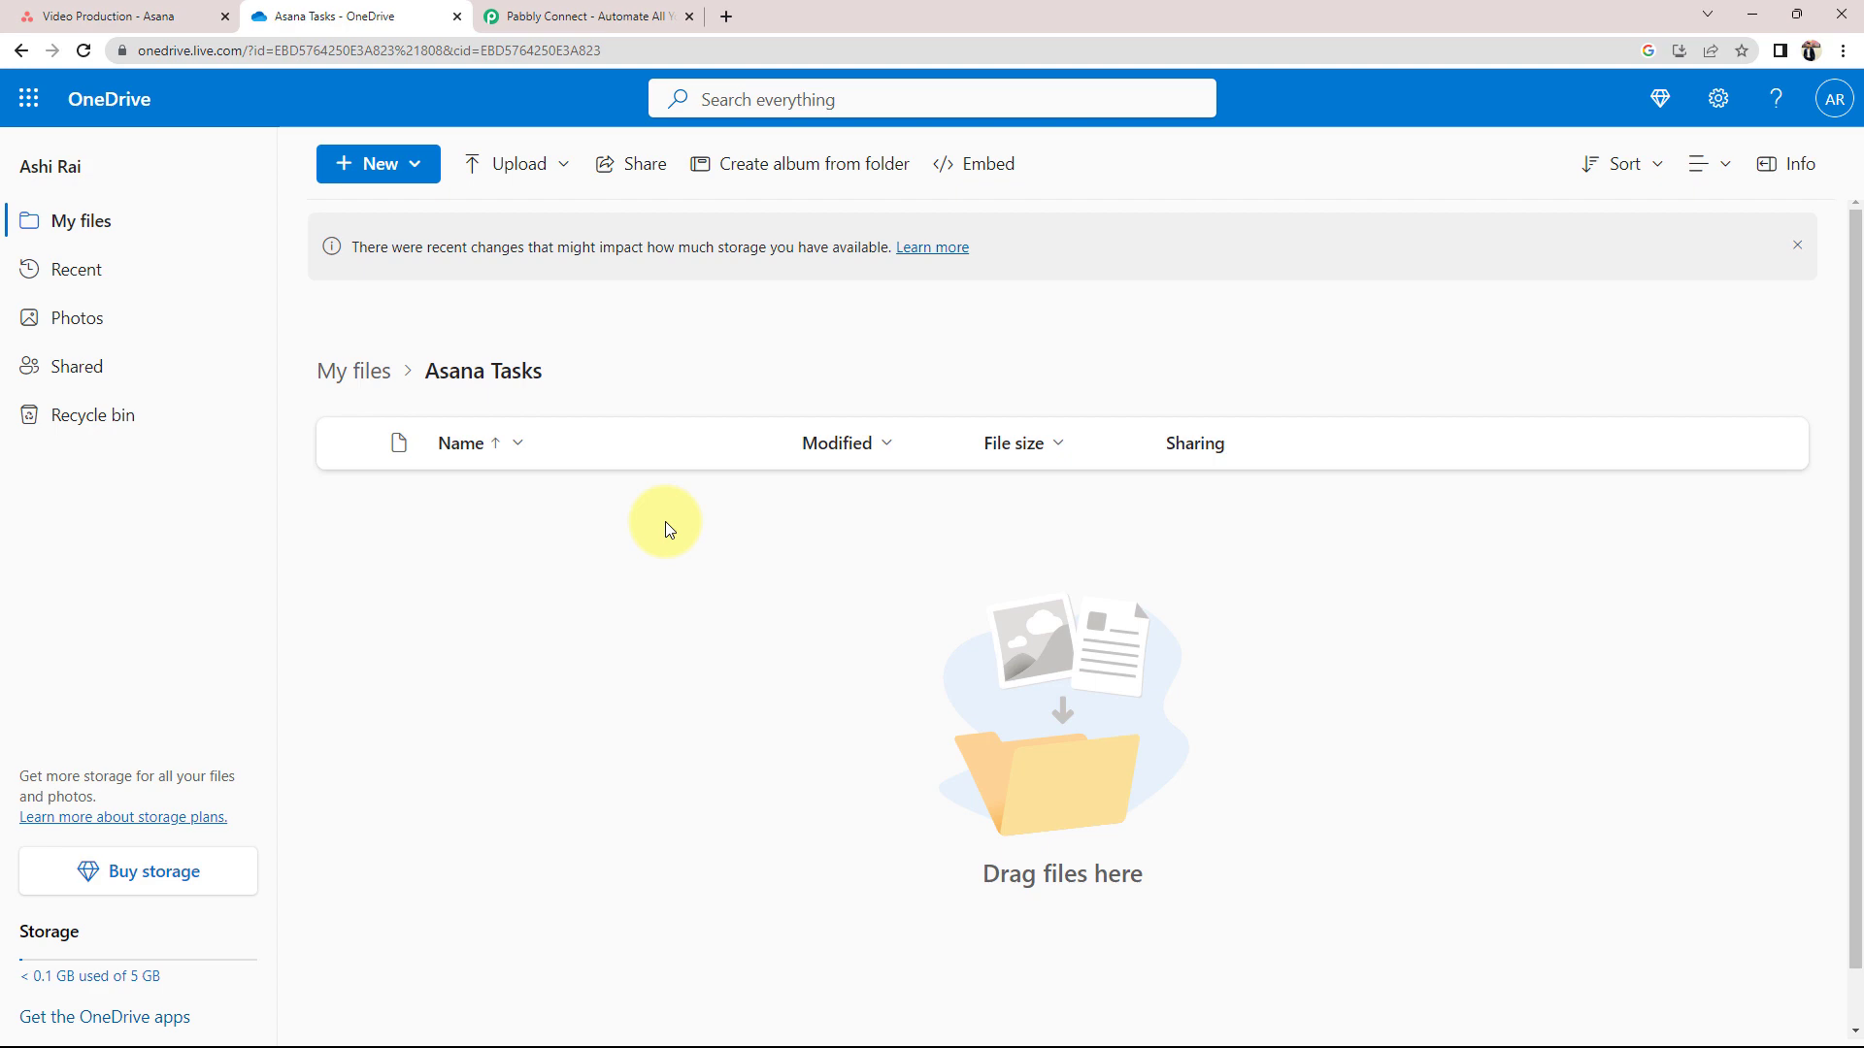
# Confirm the Asana Video Production project and OneDrive Asana Tasks folder are empty, then return to Pabbly Connect
pyautogui.click(613, 15)
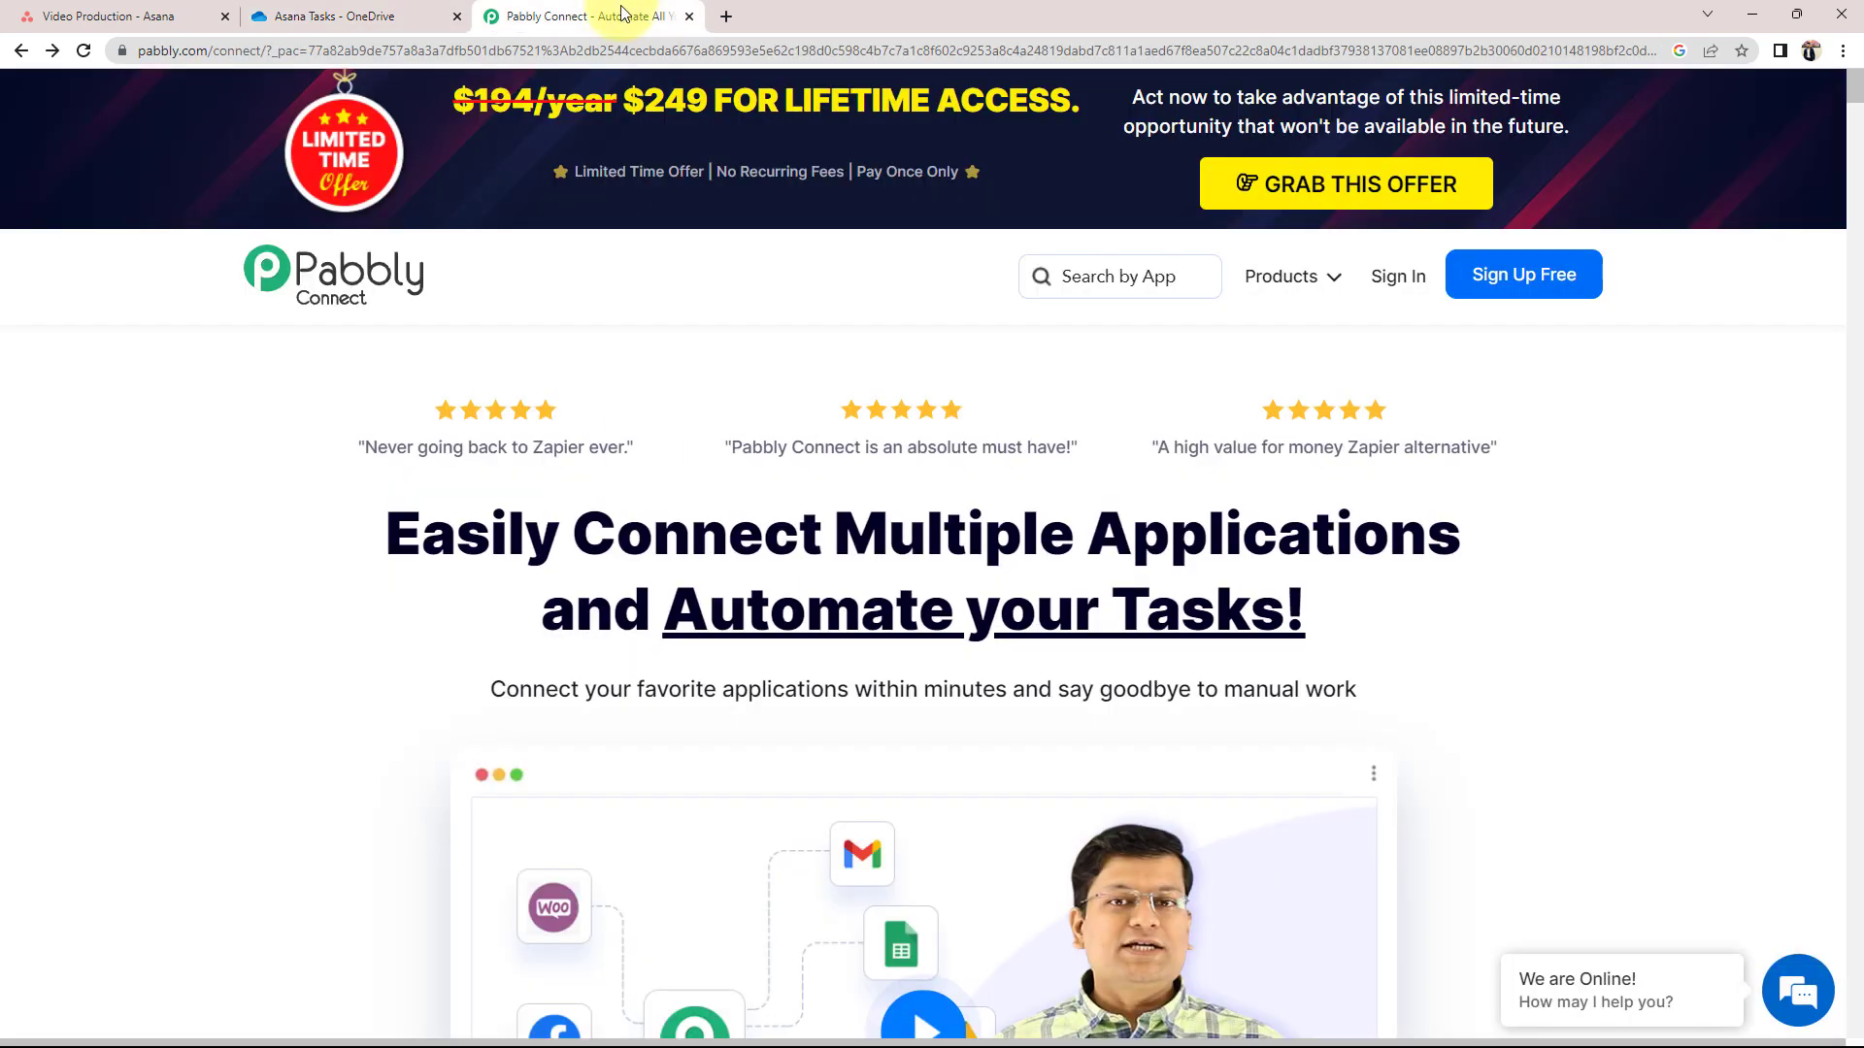
pyautogui.click(141, 15)
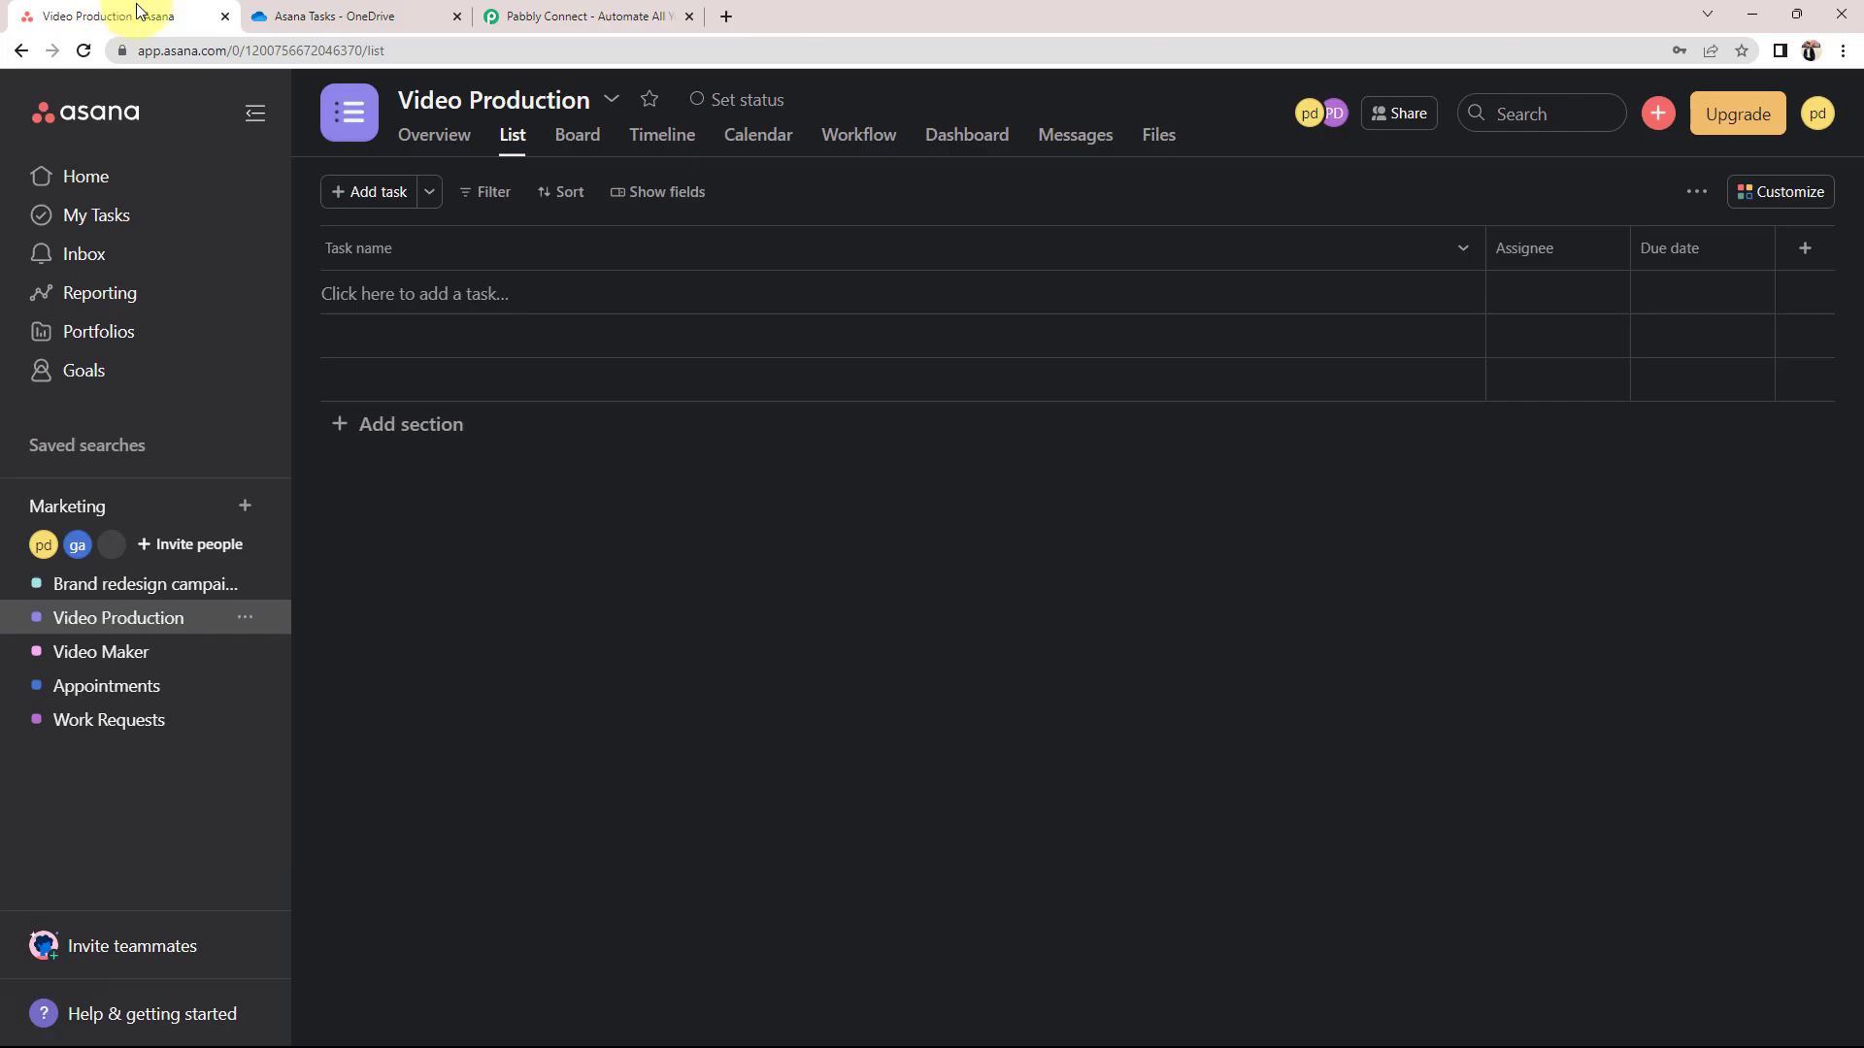
pyautogui.click(335, 16)
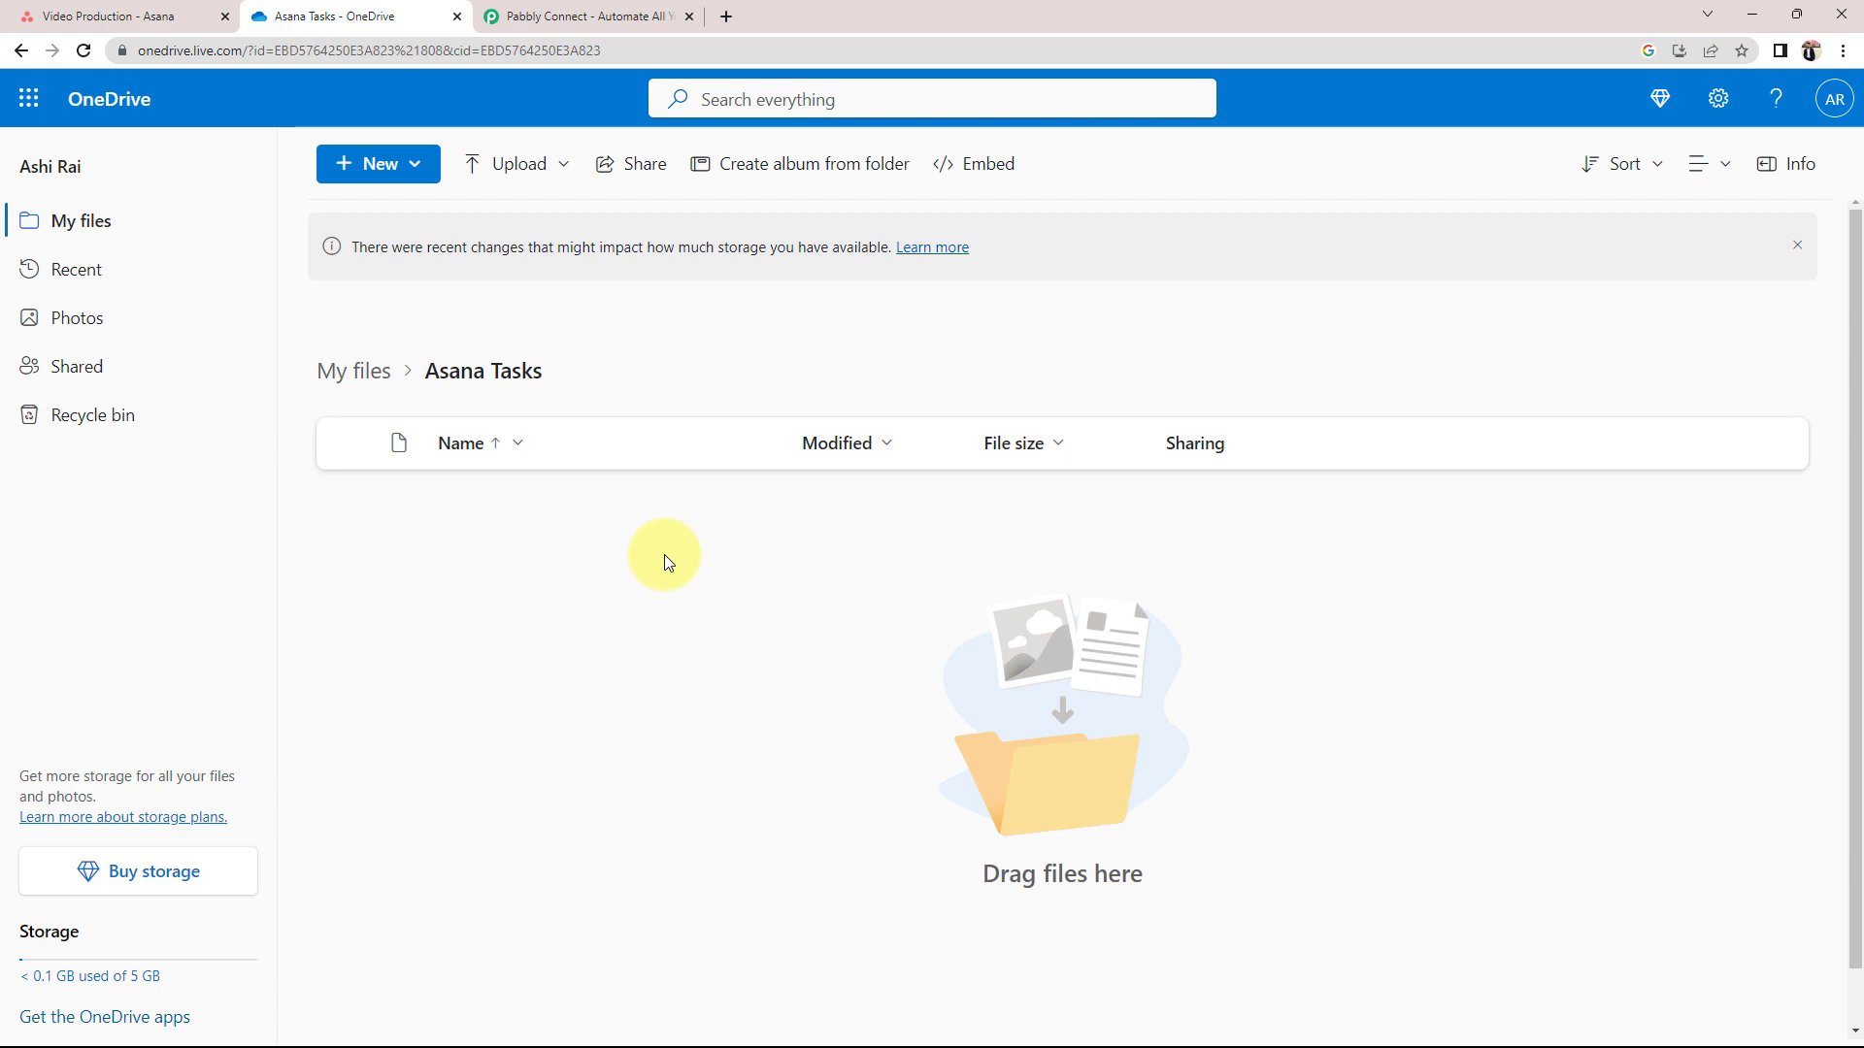
pyautogui.click(499, 15)
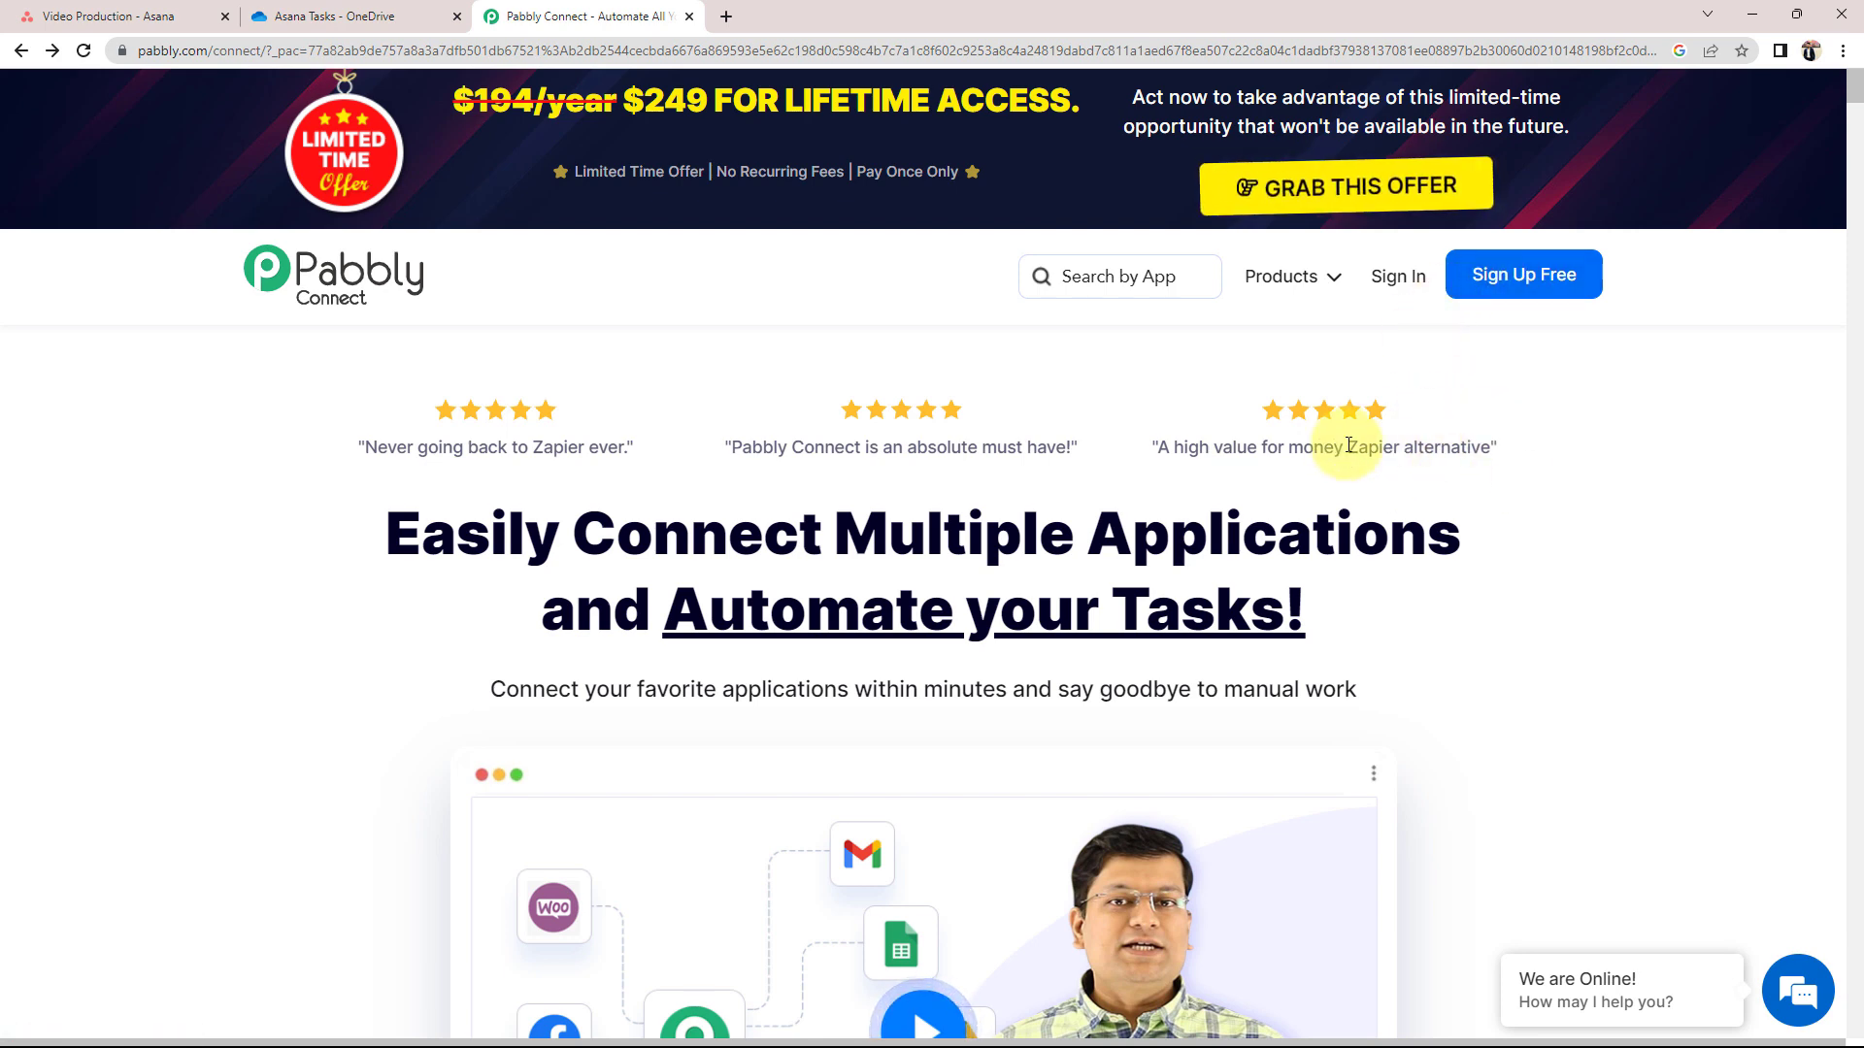
# Sign in to Pabbly and launch Pabbly Connect from the All Apps page in a new tab
pyautogui.click(1394, 279)
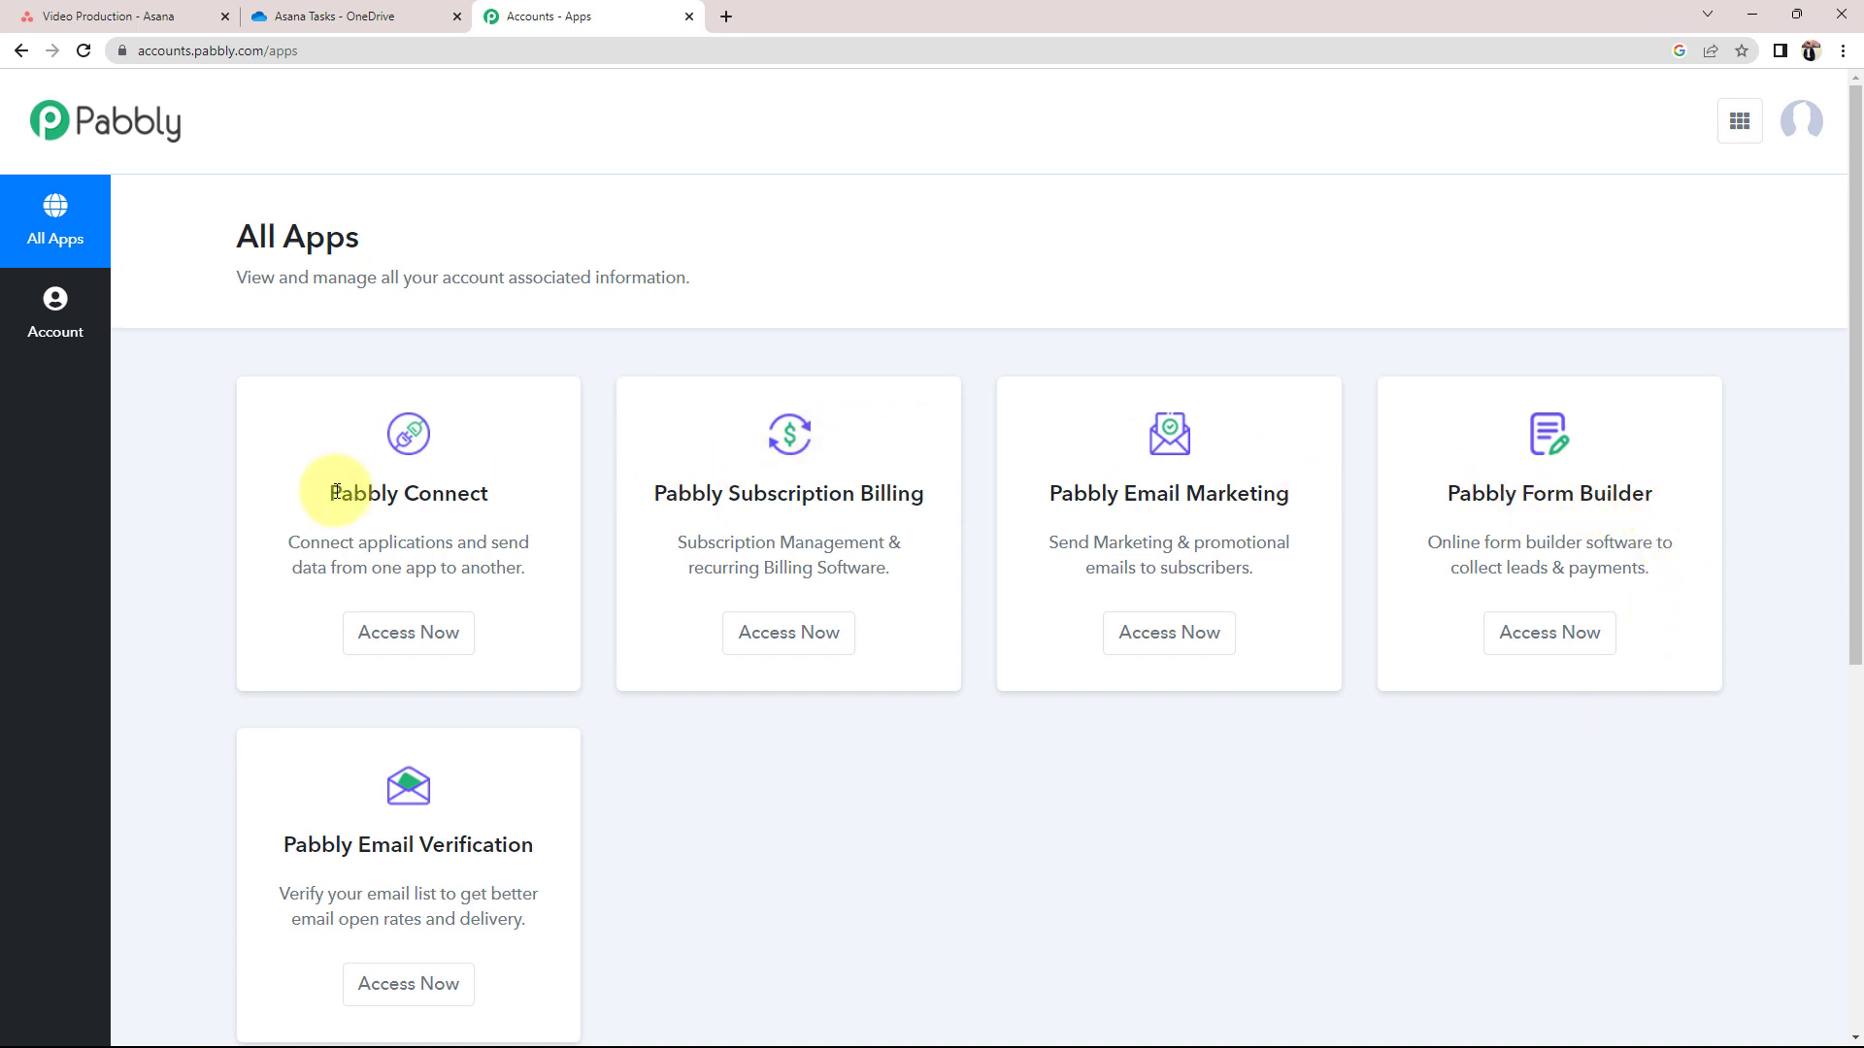
pyautogui.moveTo(333, 493); pyautogui.dragTo(499, 508)
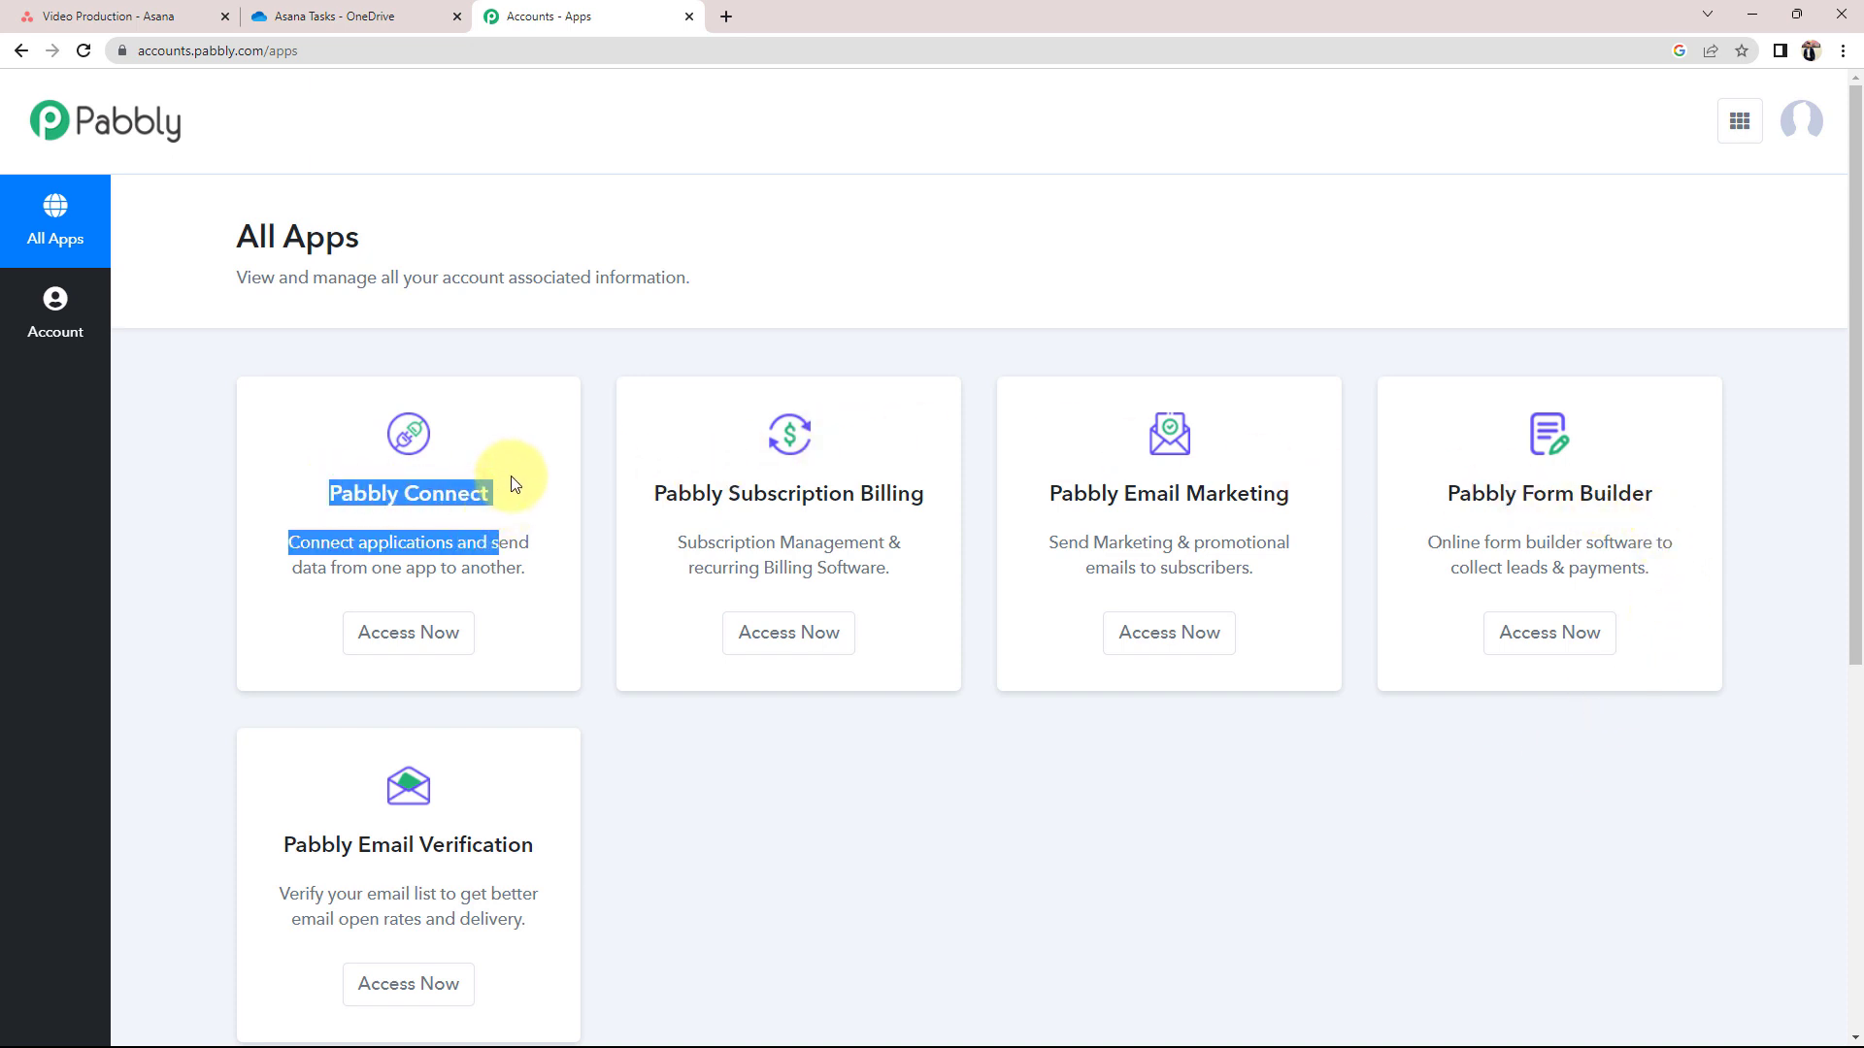
pyautogui.click(456, 464)
pyautogui.click(393, 13)
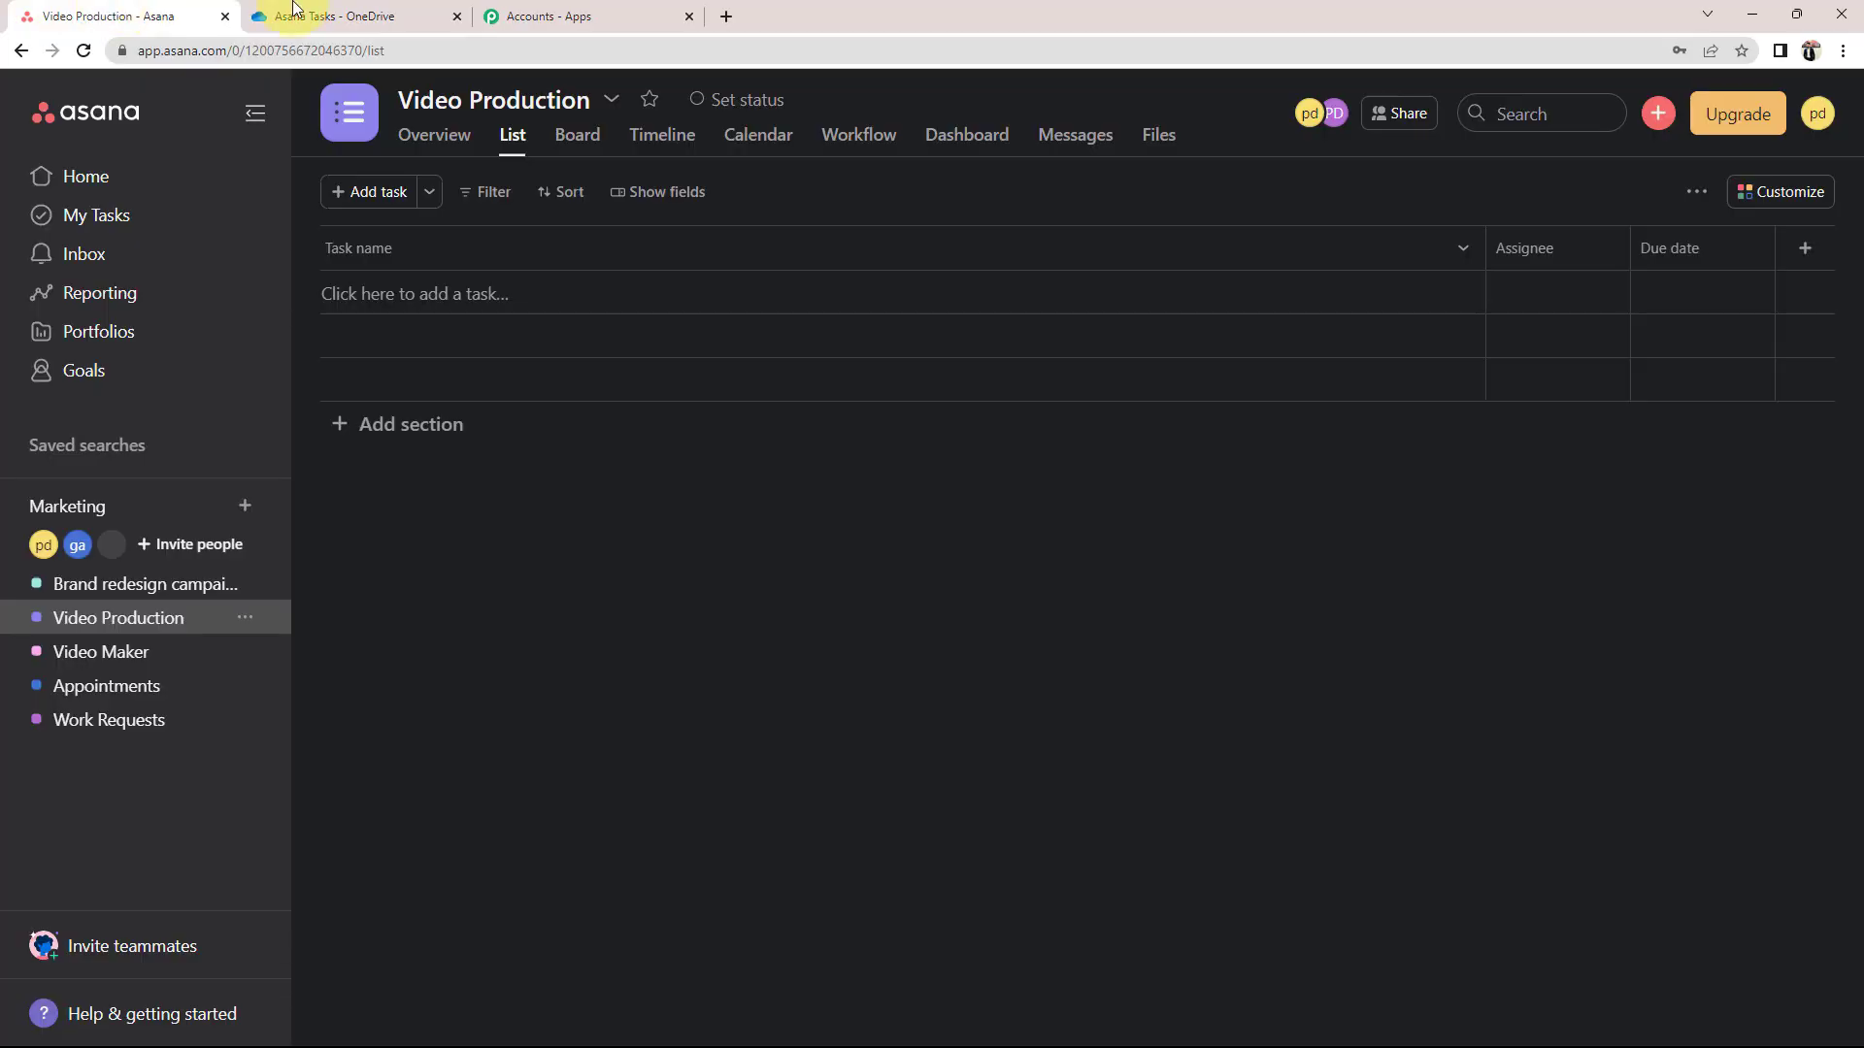
pyautogui.click(570, 14)
pyautogui.moveTo(326, 499); pyautogui.dragTo(500, 495)
pyautogui.click(398, 636)
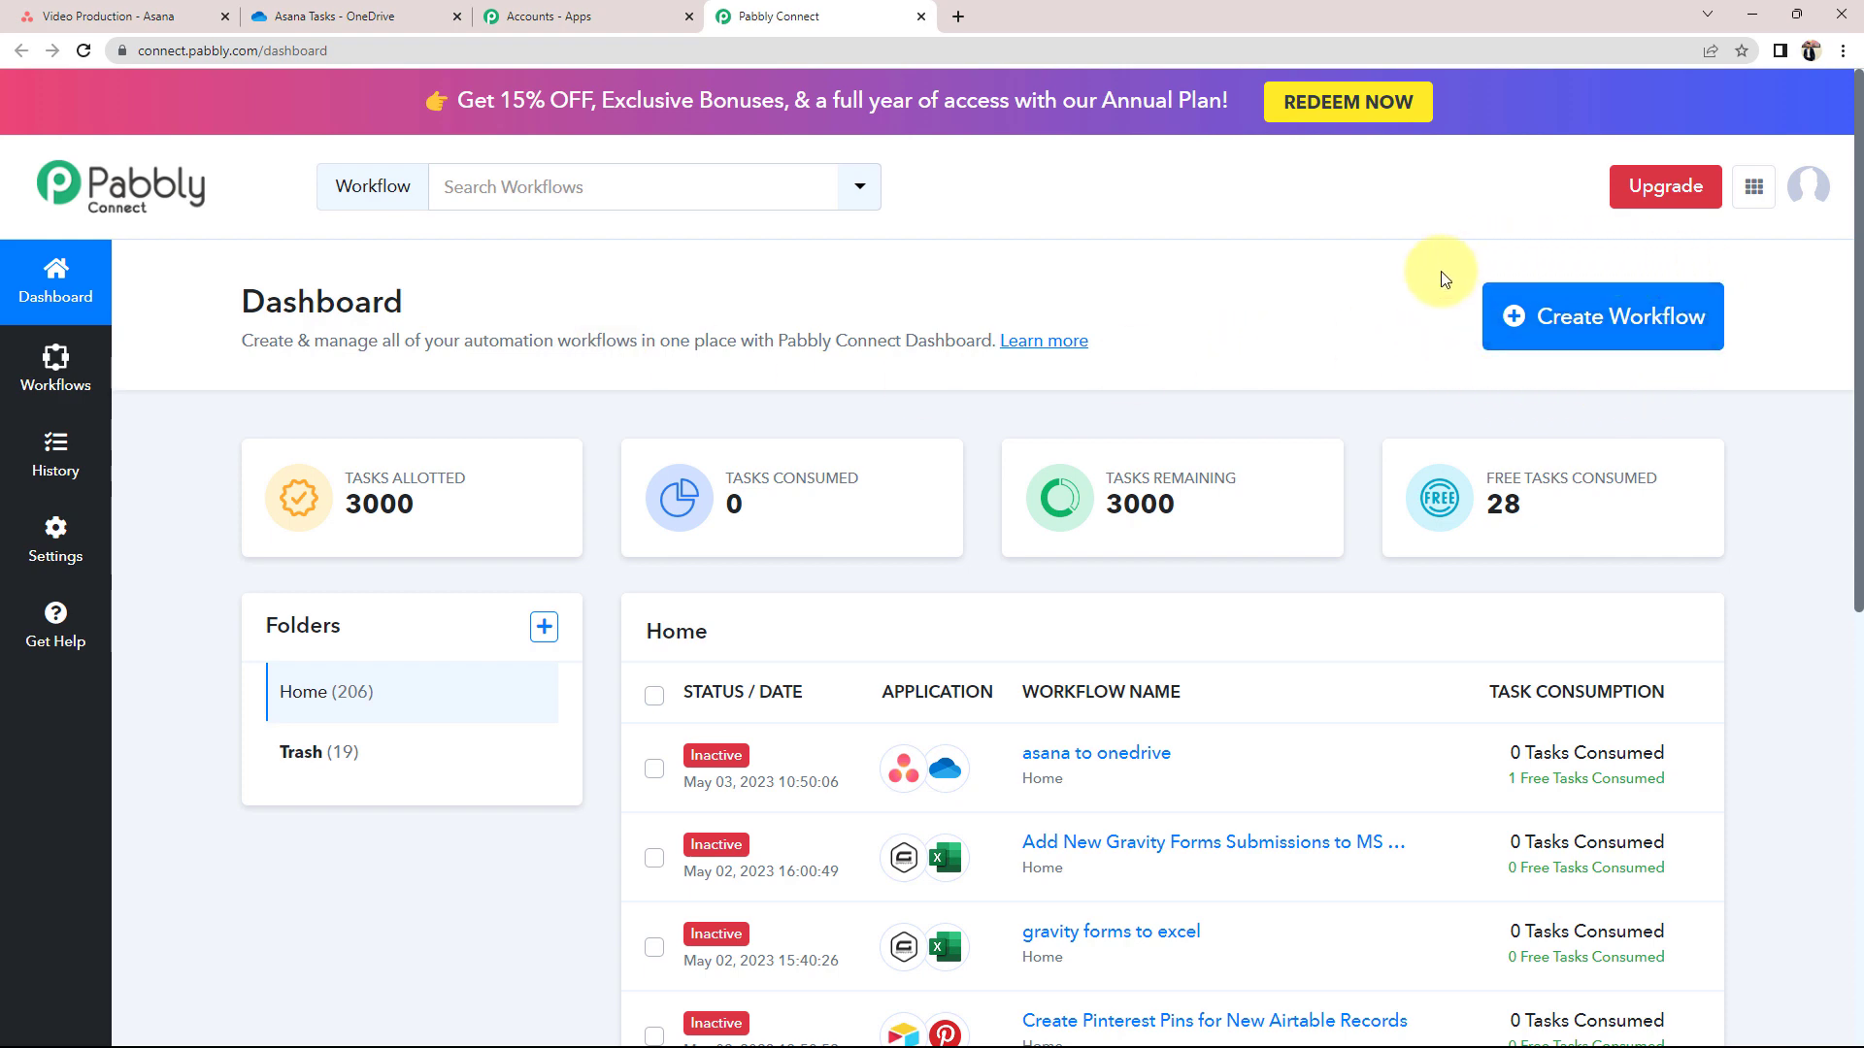
# Create a new workflow by pasting the name 'Create OneDrive Folders for New Tasks in Asana Projects'
pyautogui.click(1600, 338)
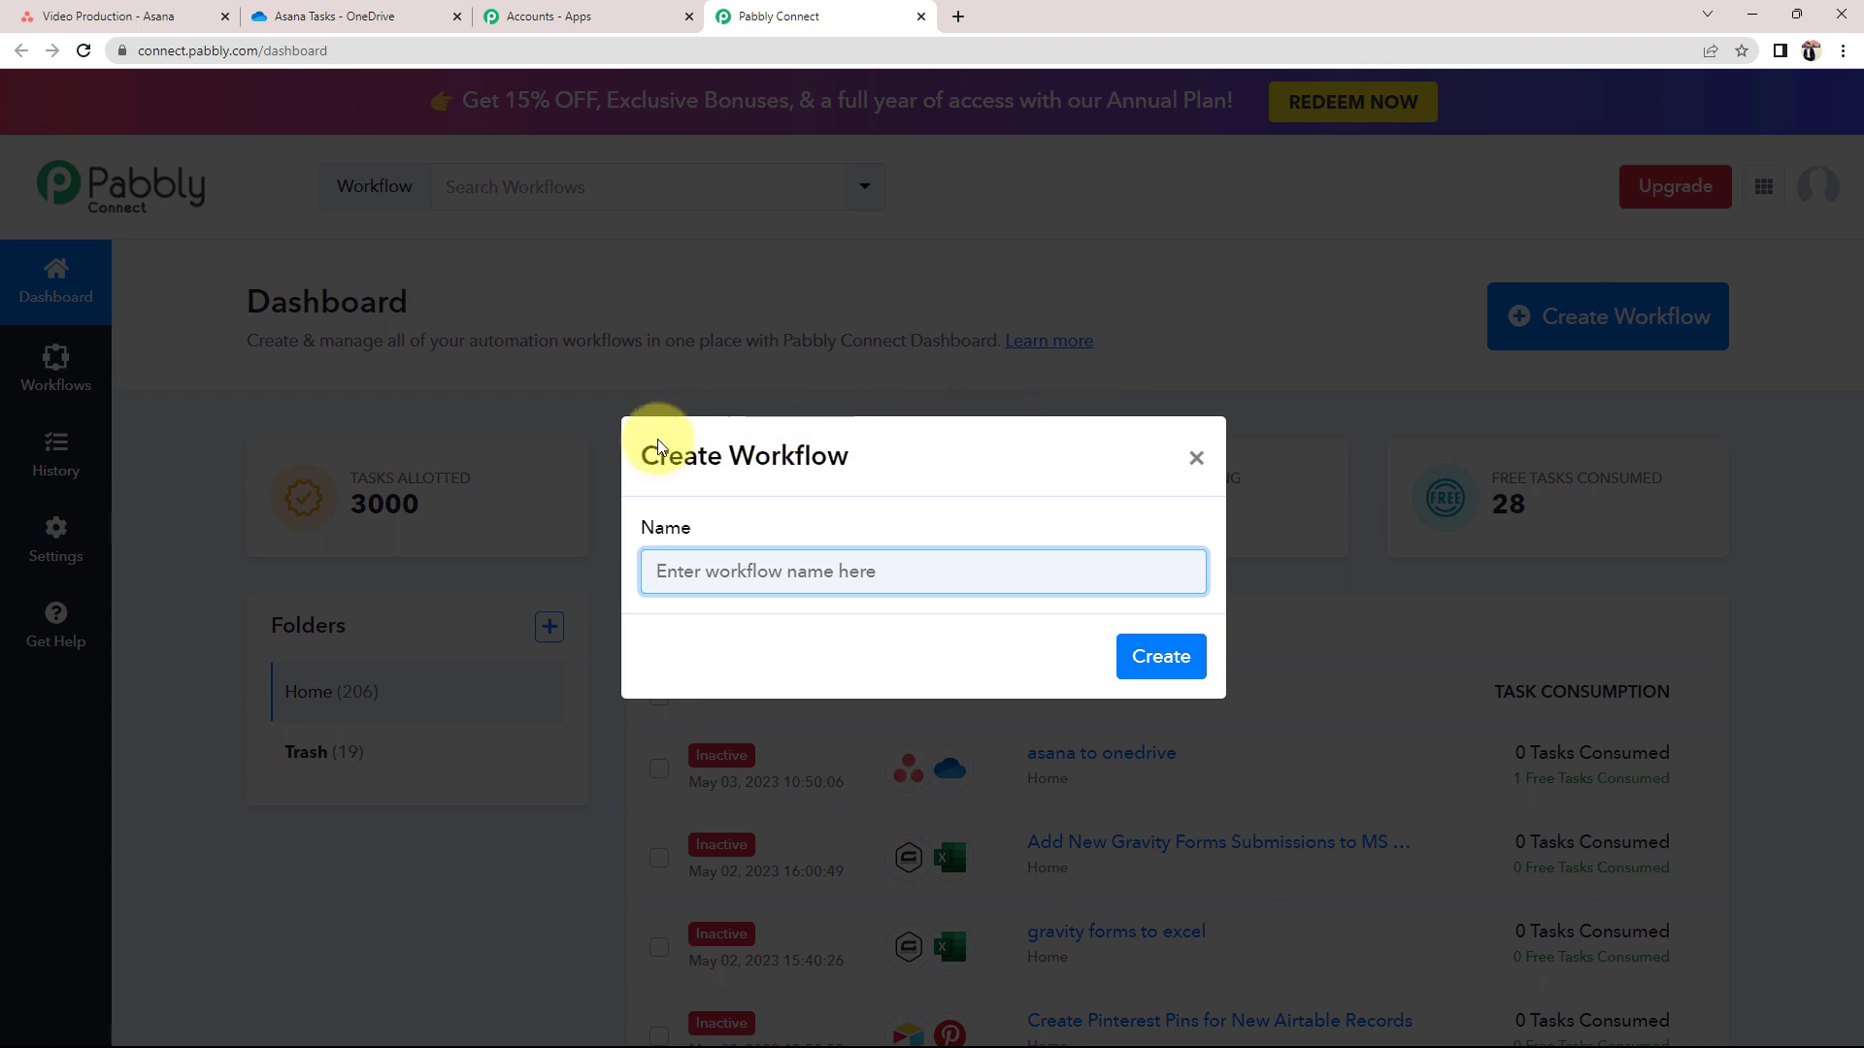
pyautogui.moveTo(642, 450); pyautogui.dragTo(886, 466)
pyautogui.click(715, 449)
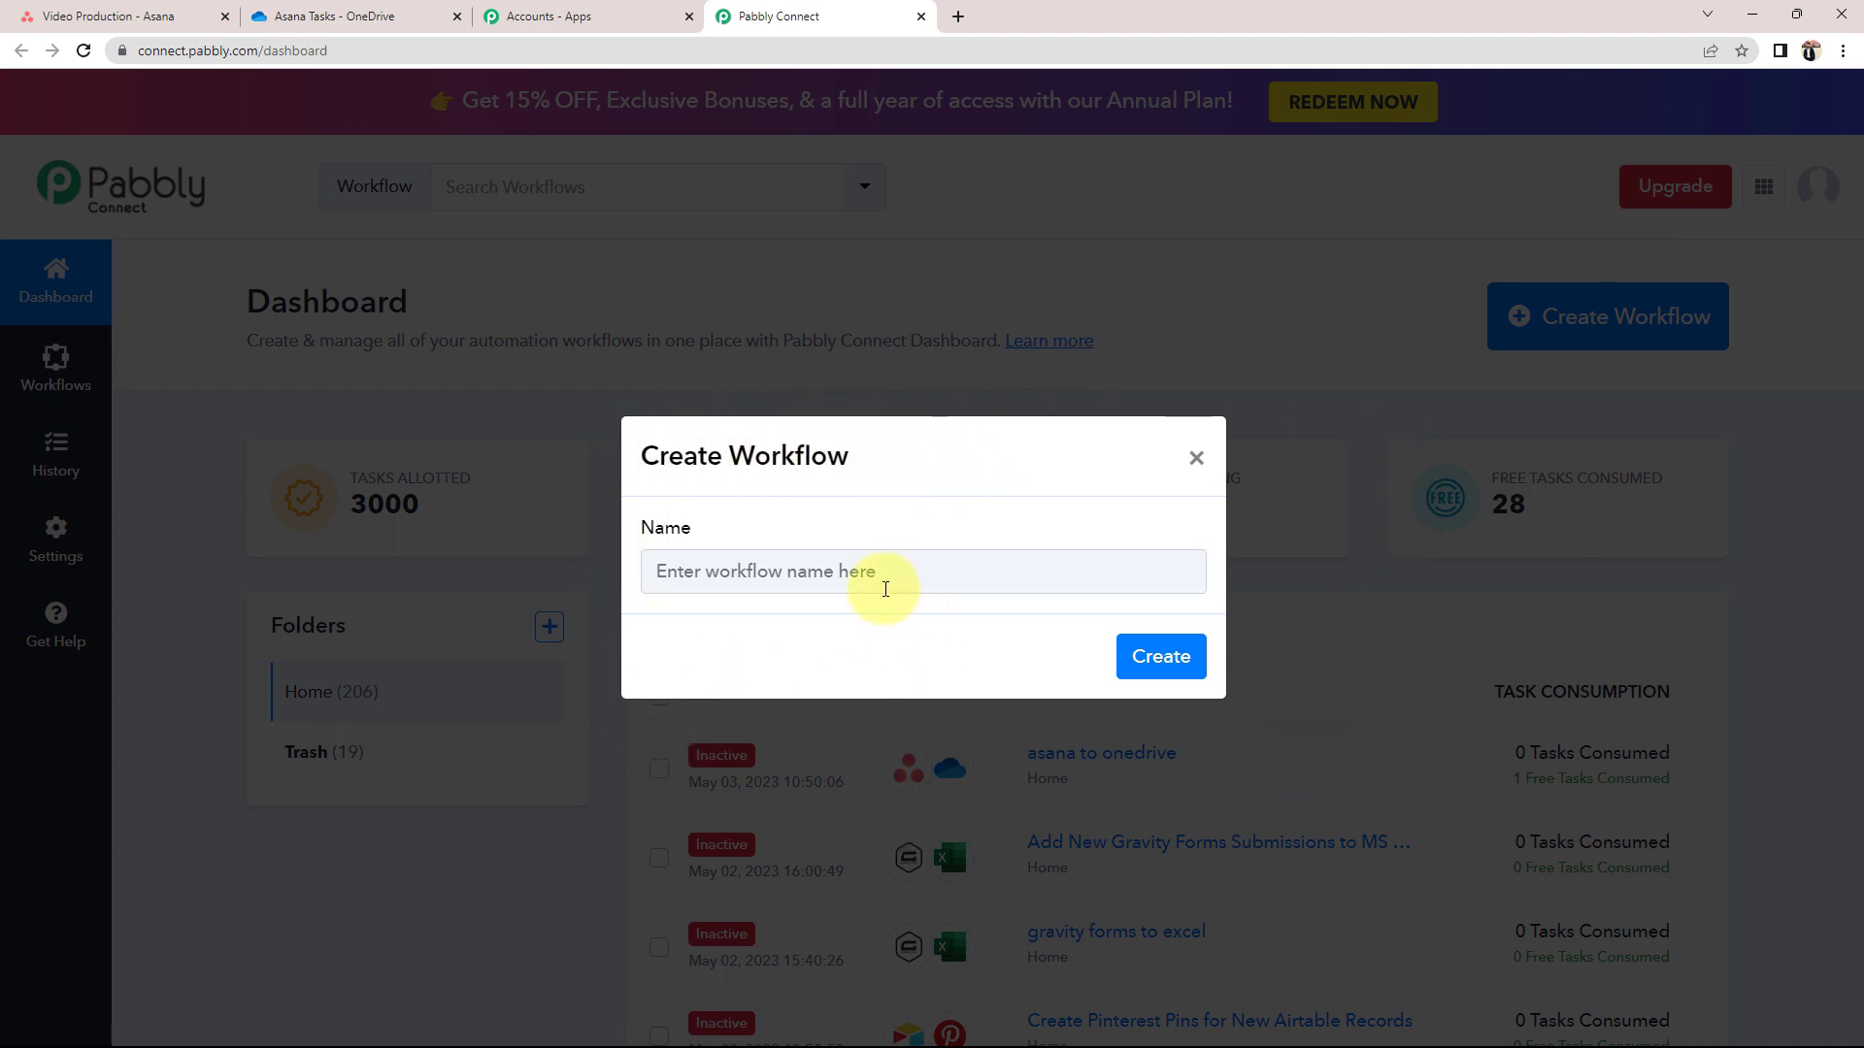
pyautogui.click(876, 583)
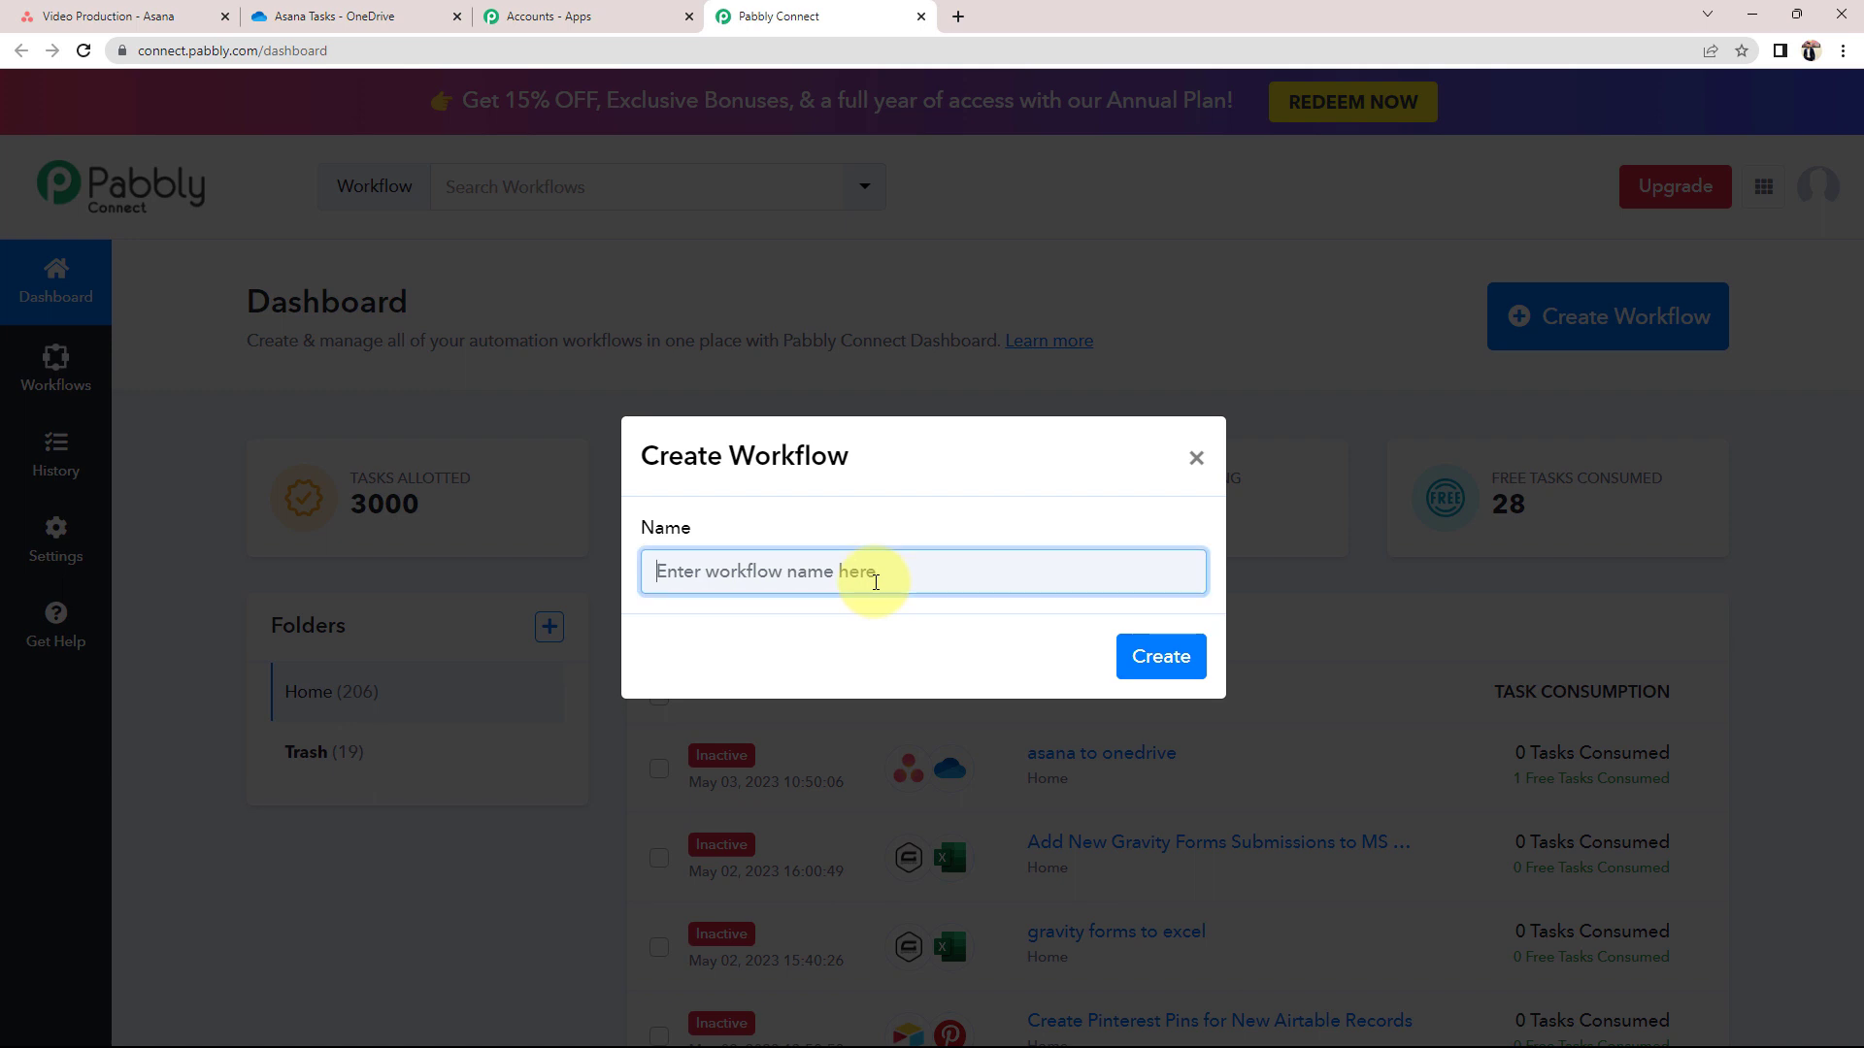
pyautogui.write('Create OneDrive Folders for New Tasks in Asana Projects')
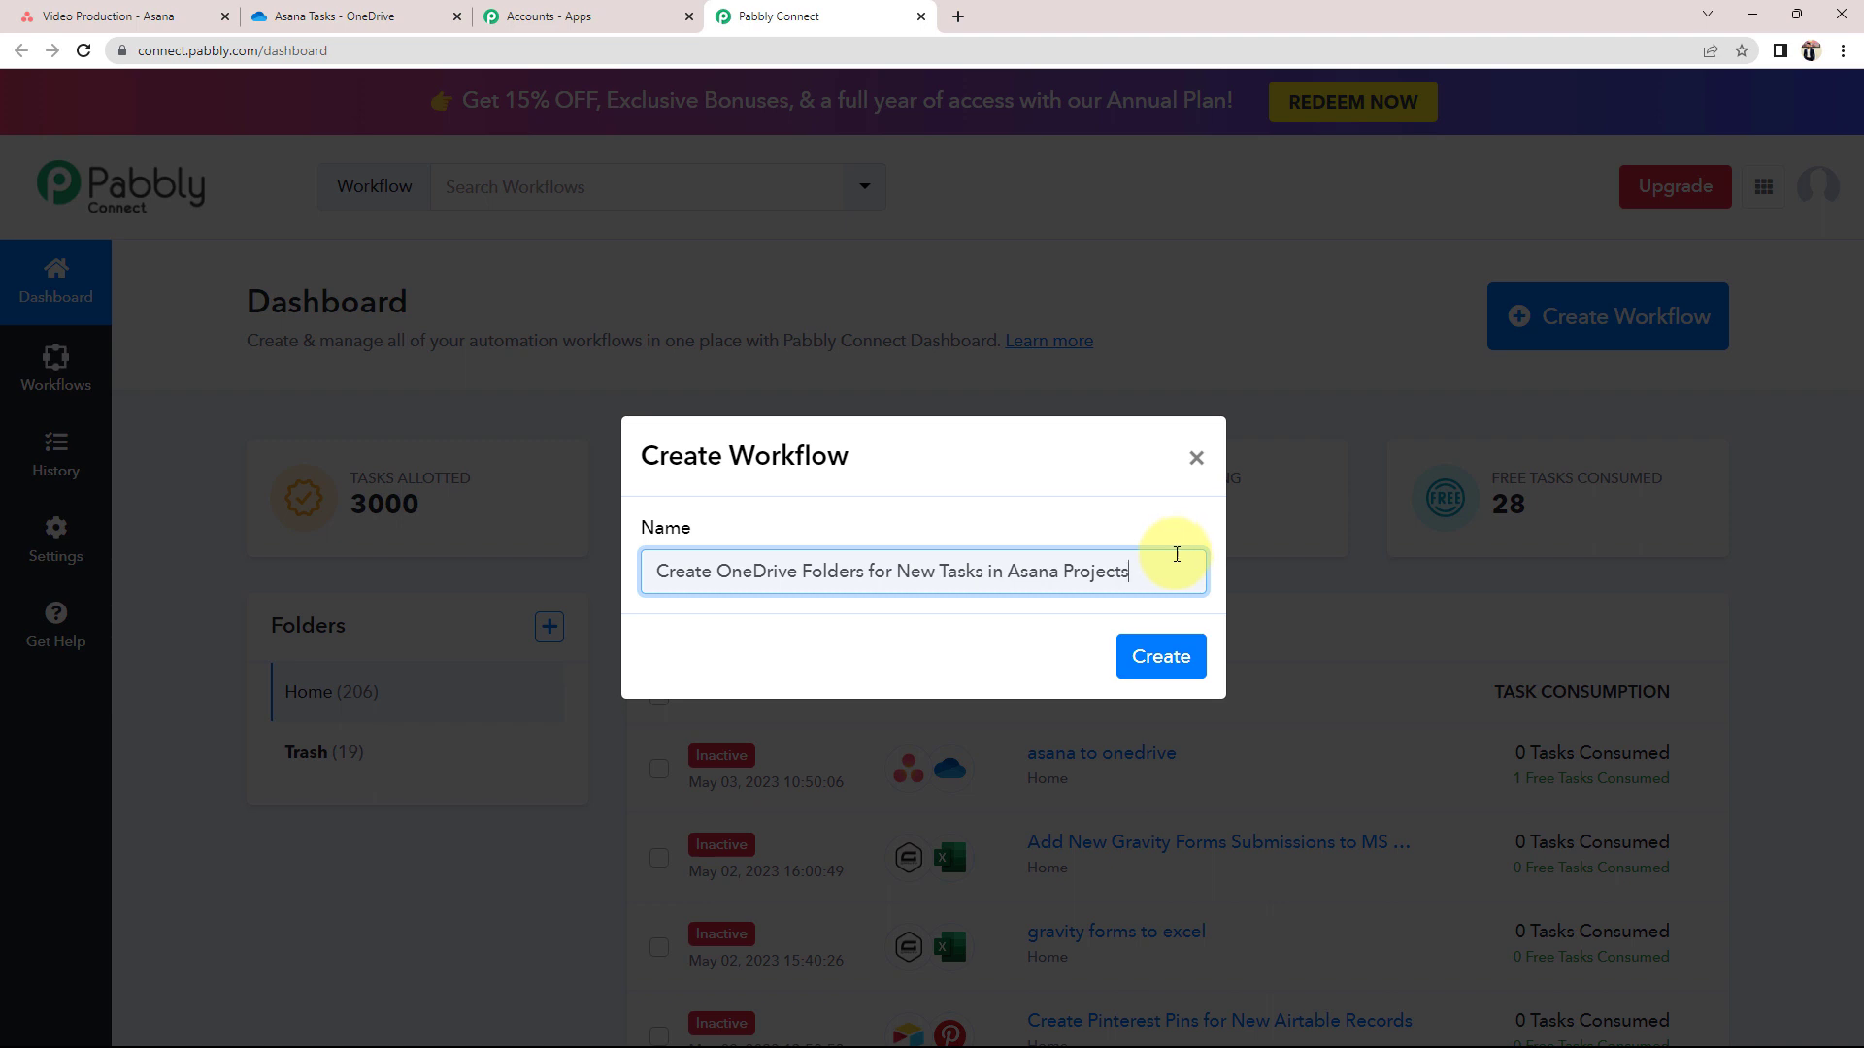
pyautogui.click(1160, 656)
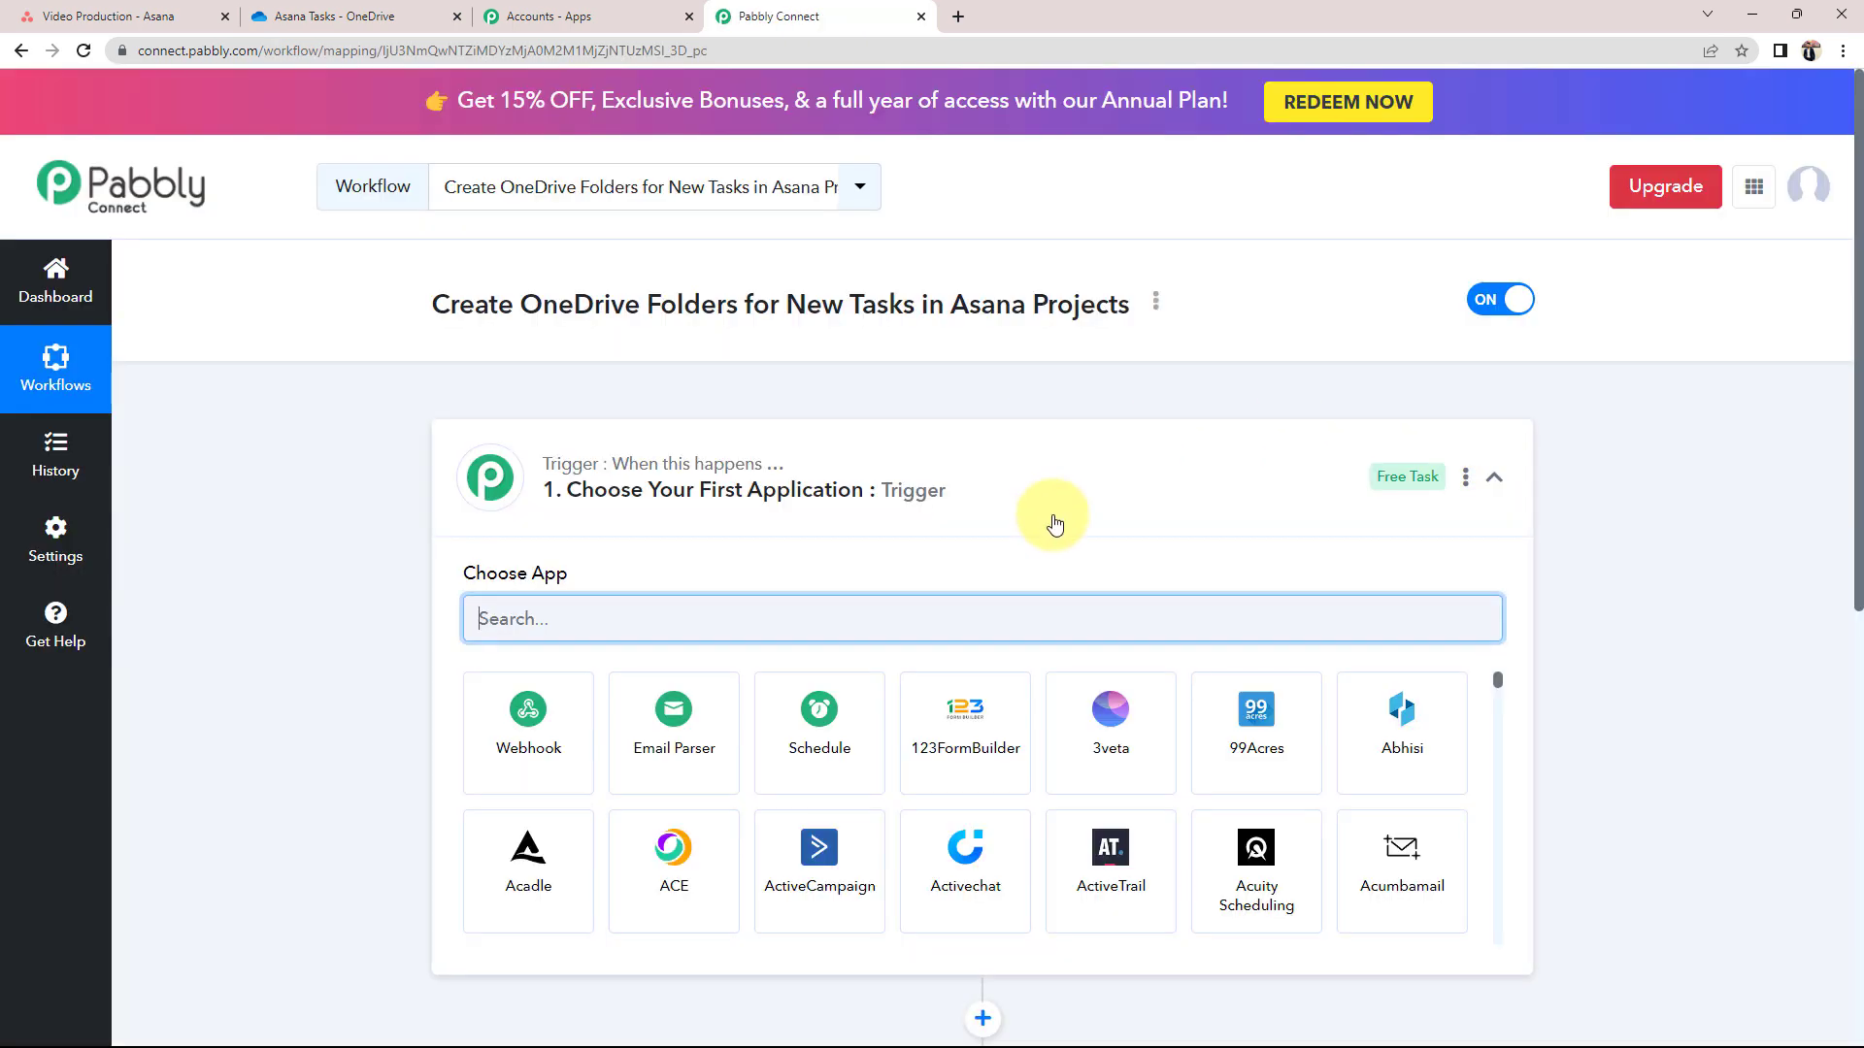
pyautogui.click(1494, 479)
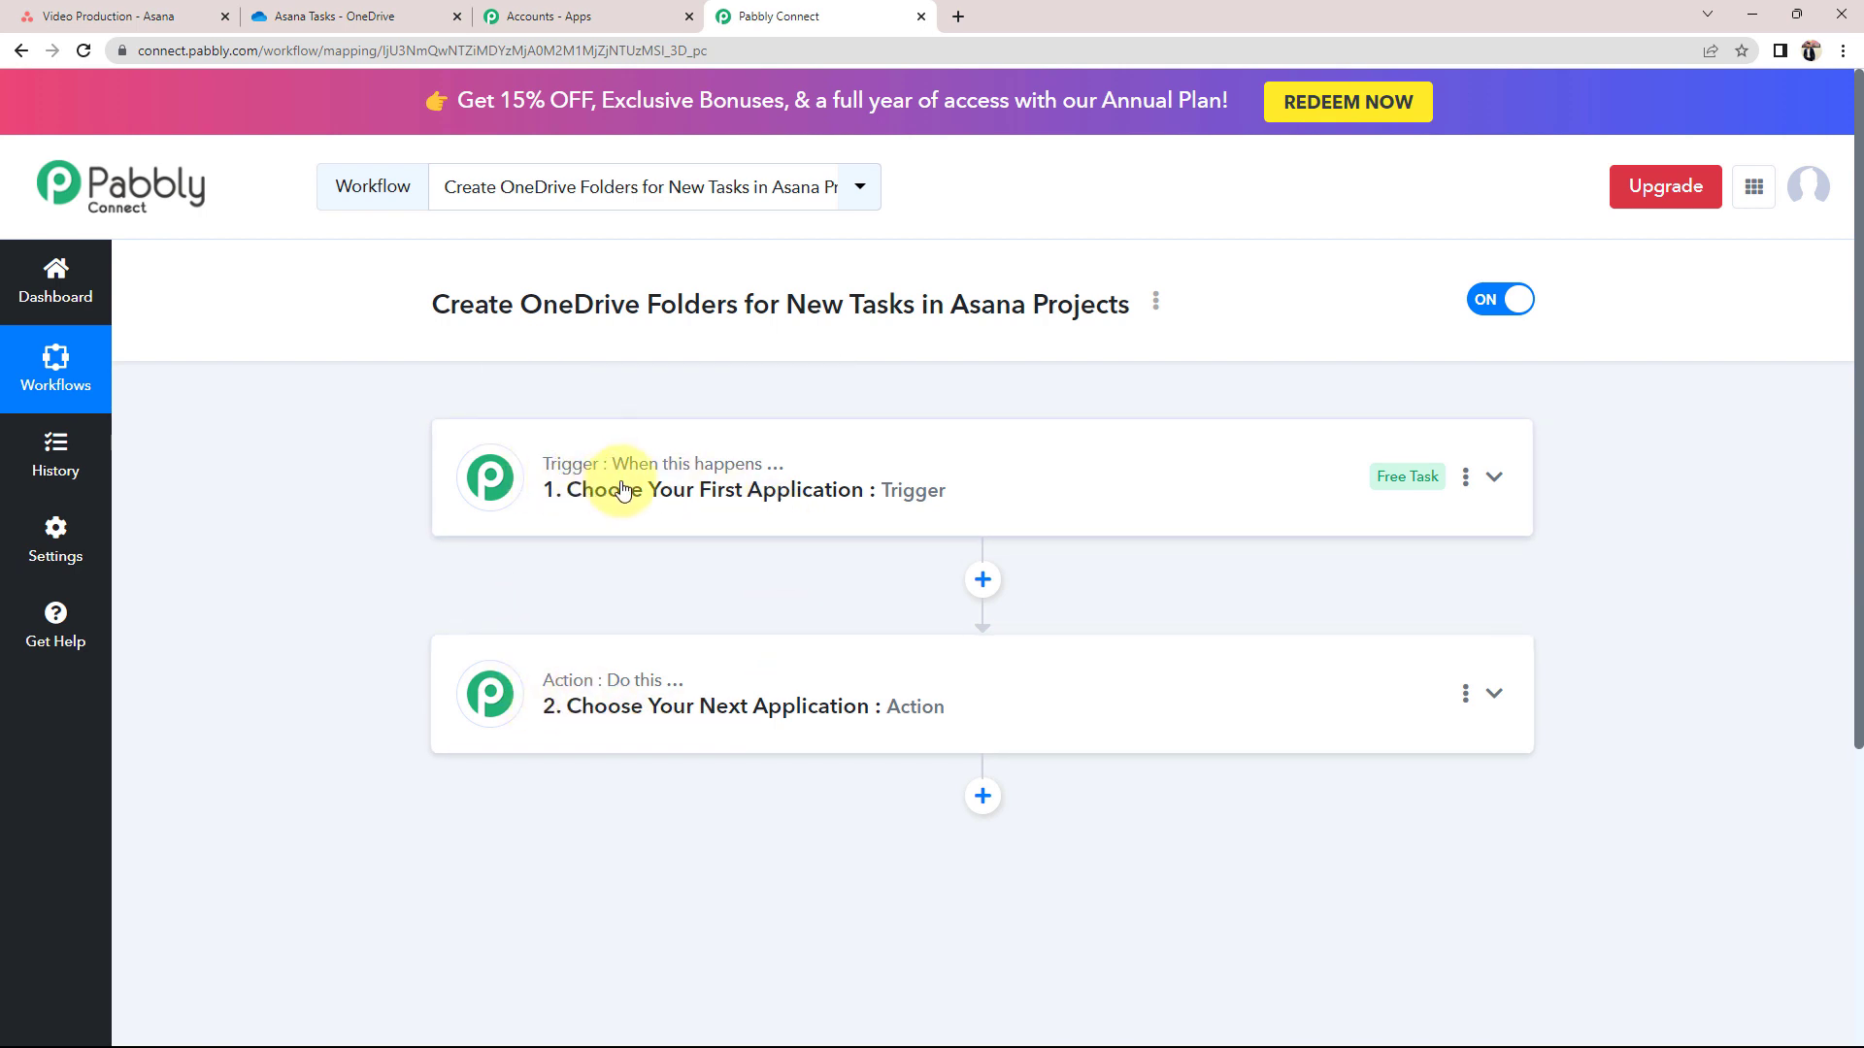
pyautogui.moveTo(638, 471)
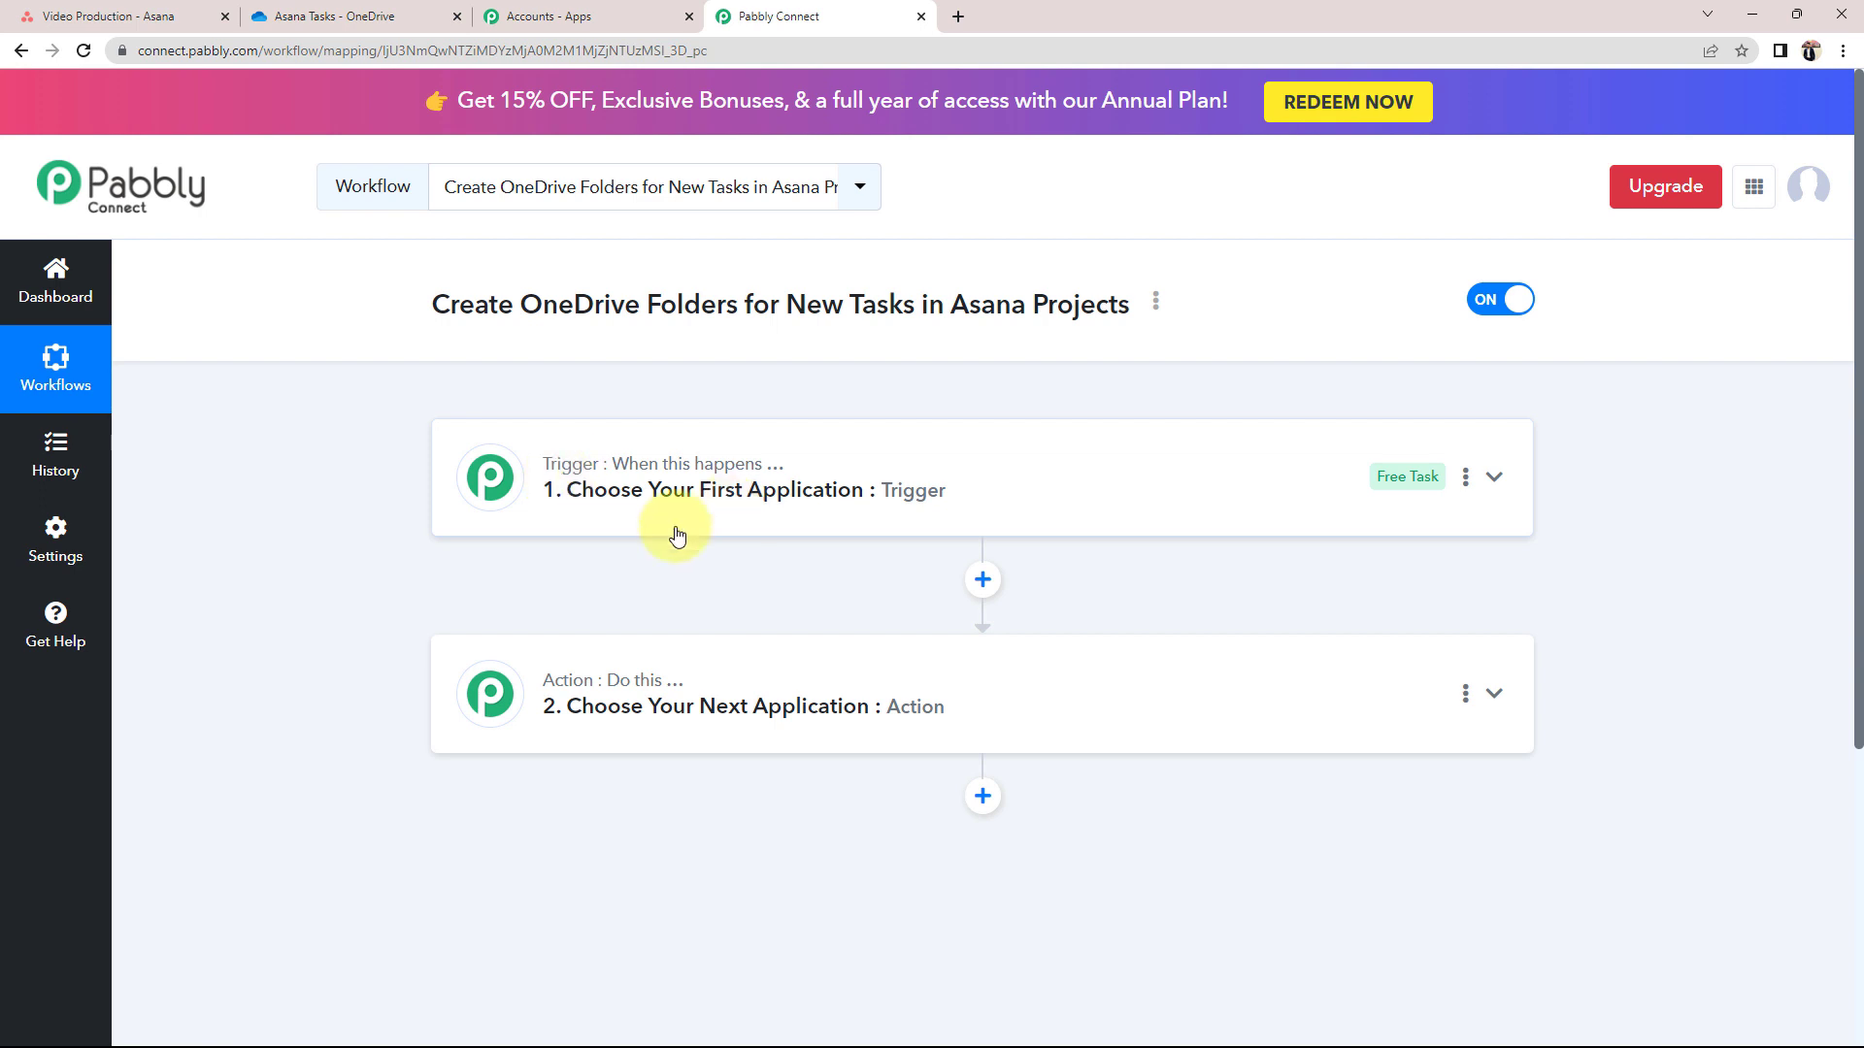
pyautogui.click(728, 506)
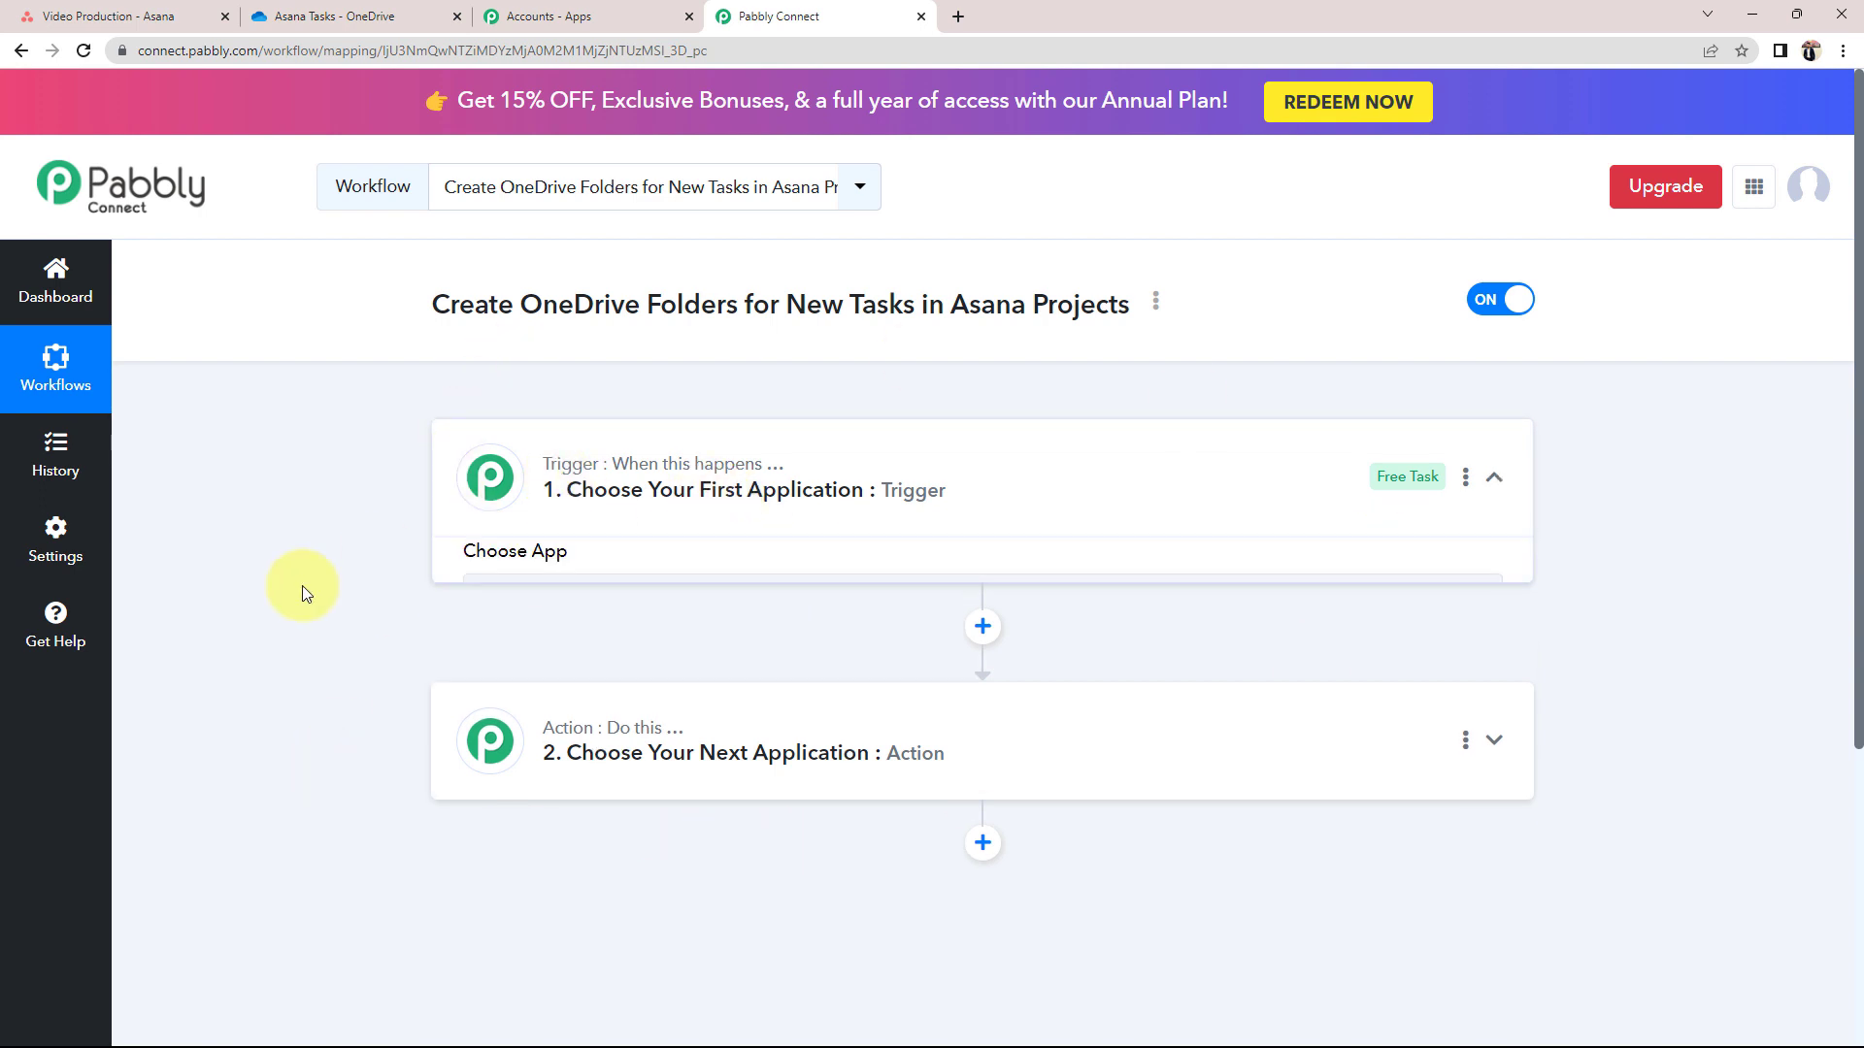
# Search 'asa', choose Asana as the trigger app, and select the New Task in Project event
pyautogui.click(539, 618)
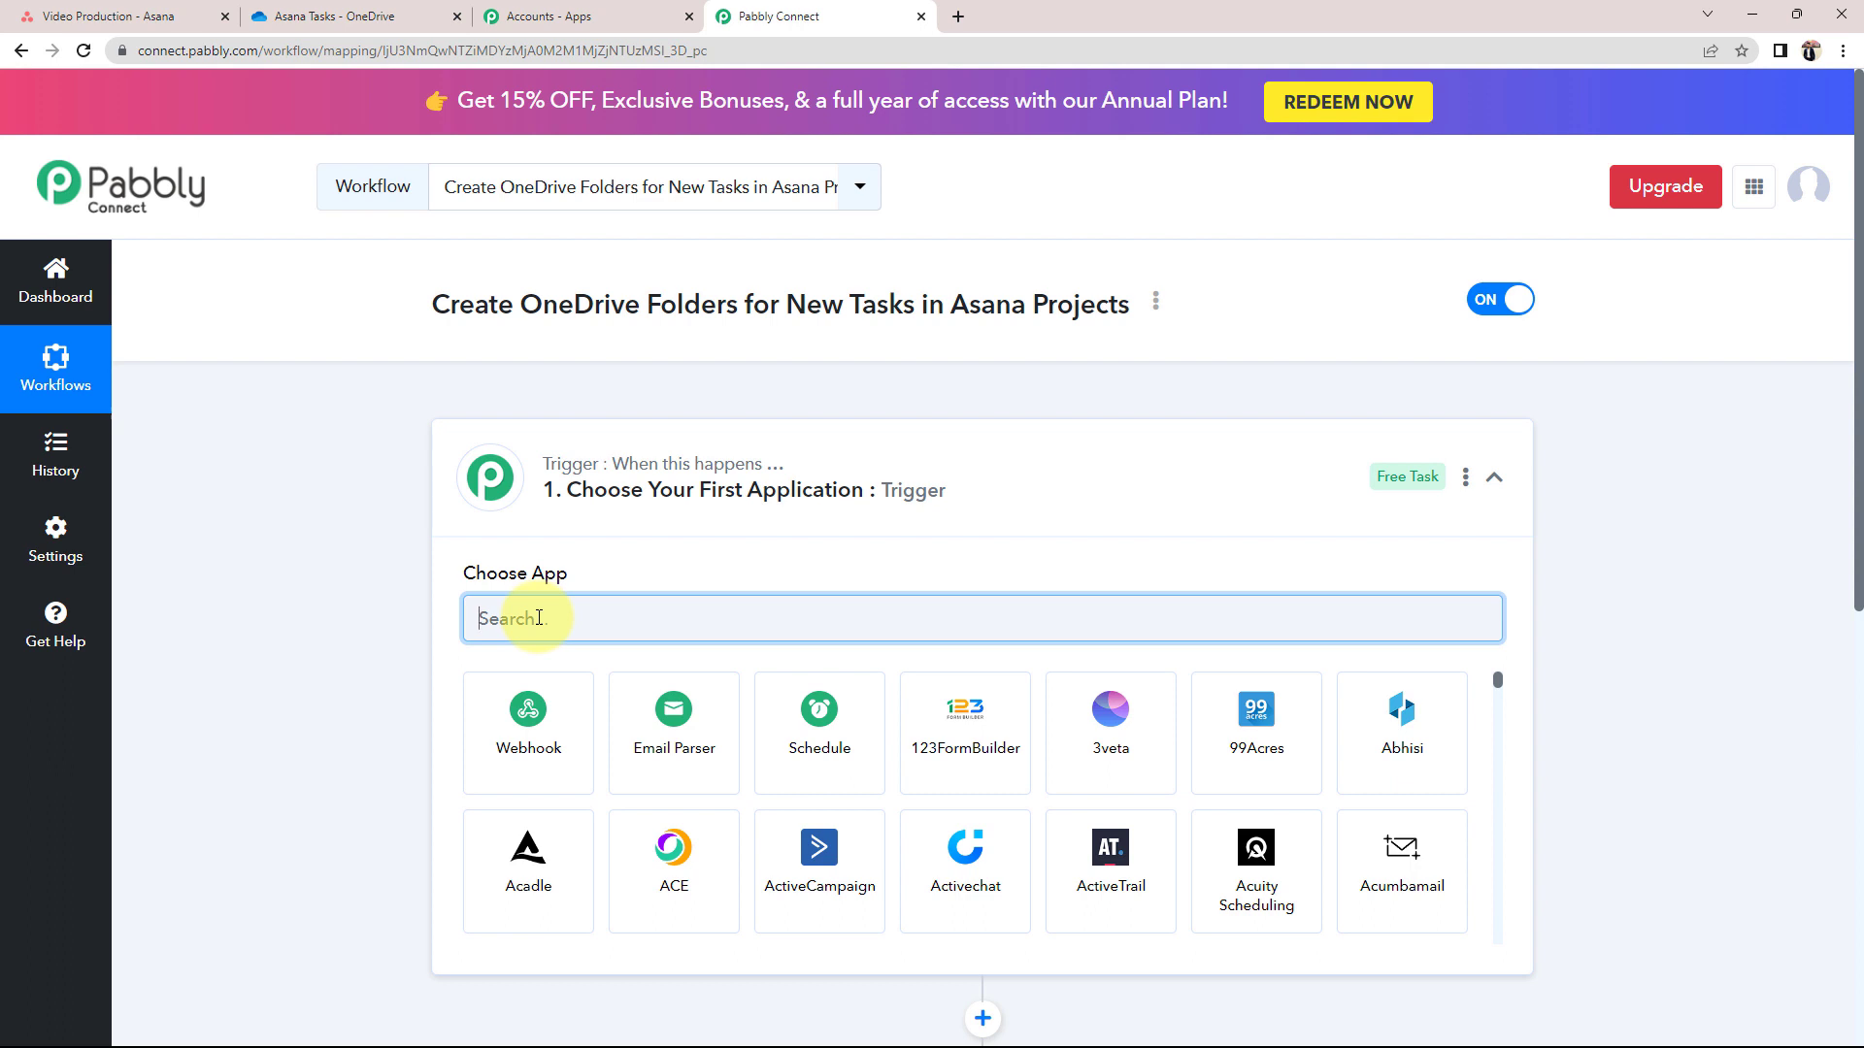
pyautogui.write('asa')
pyautogui.click(533, 718)
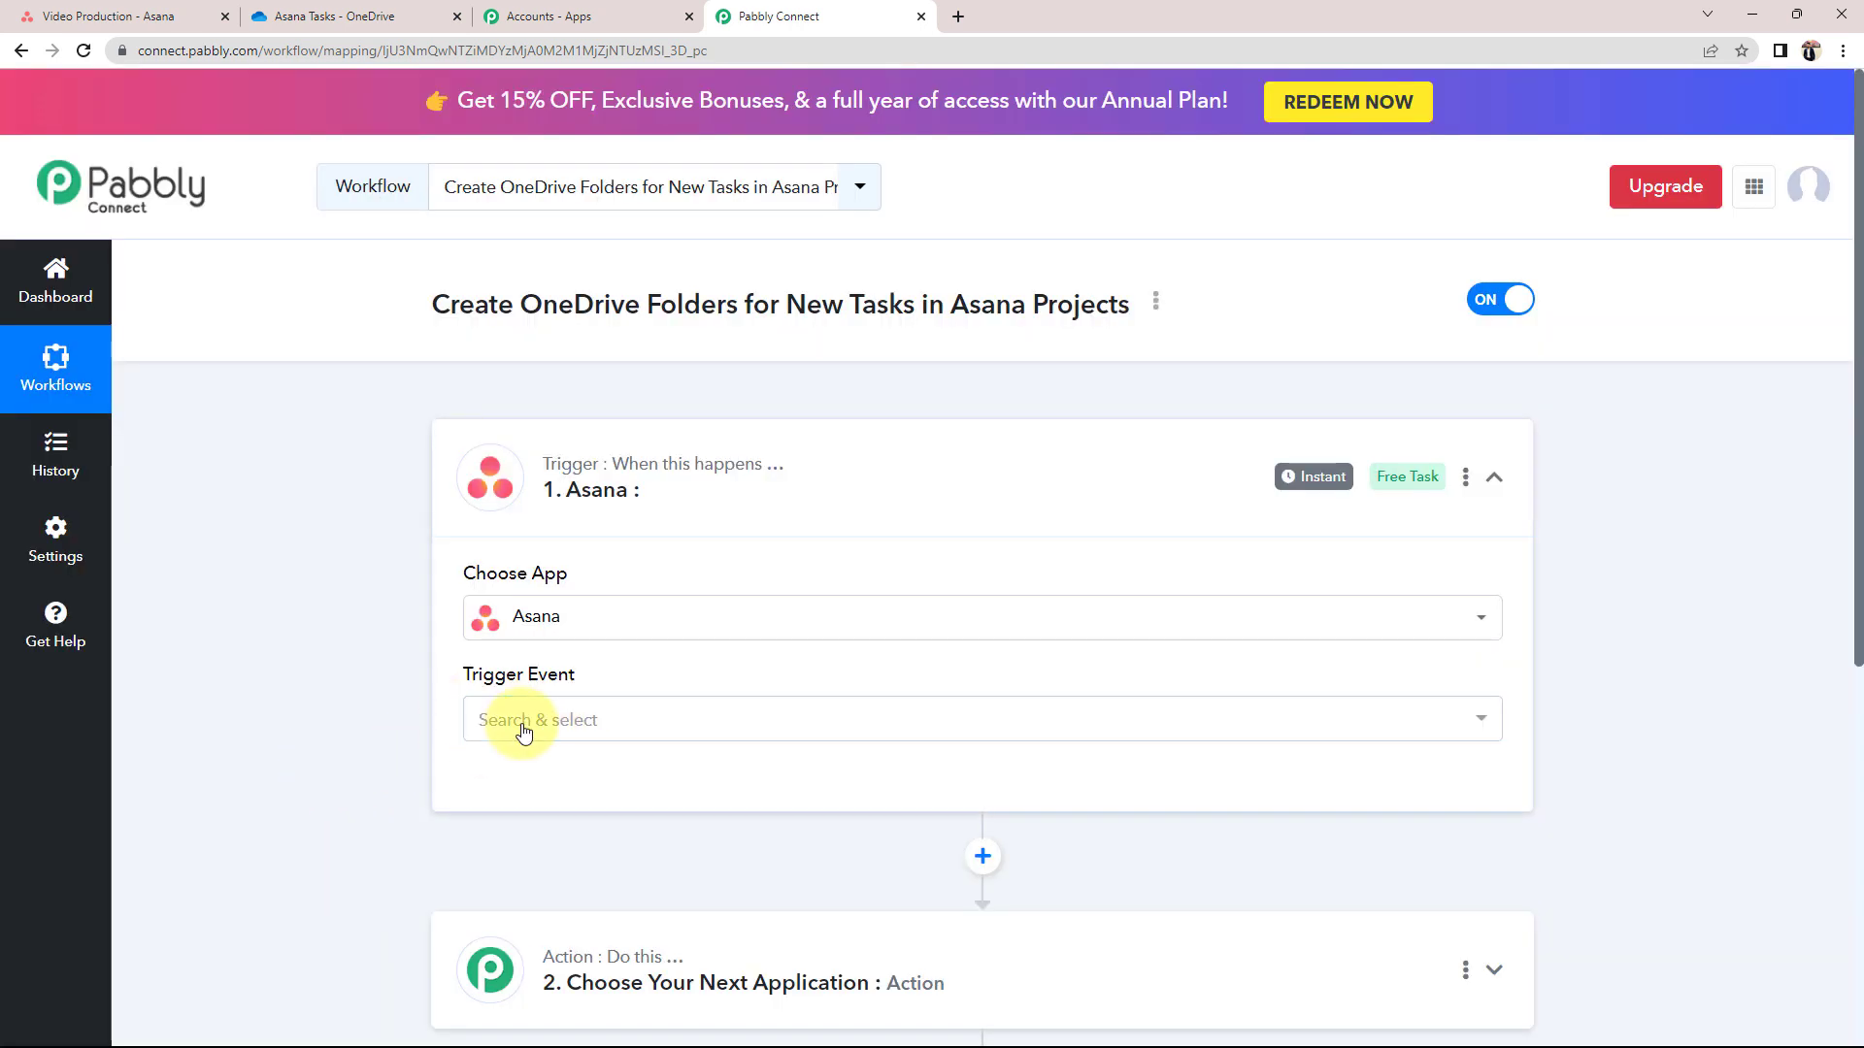
pyautogui.click(525, 731)
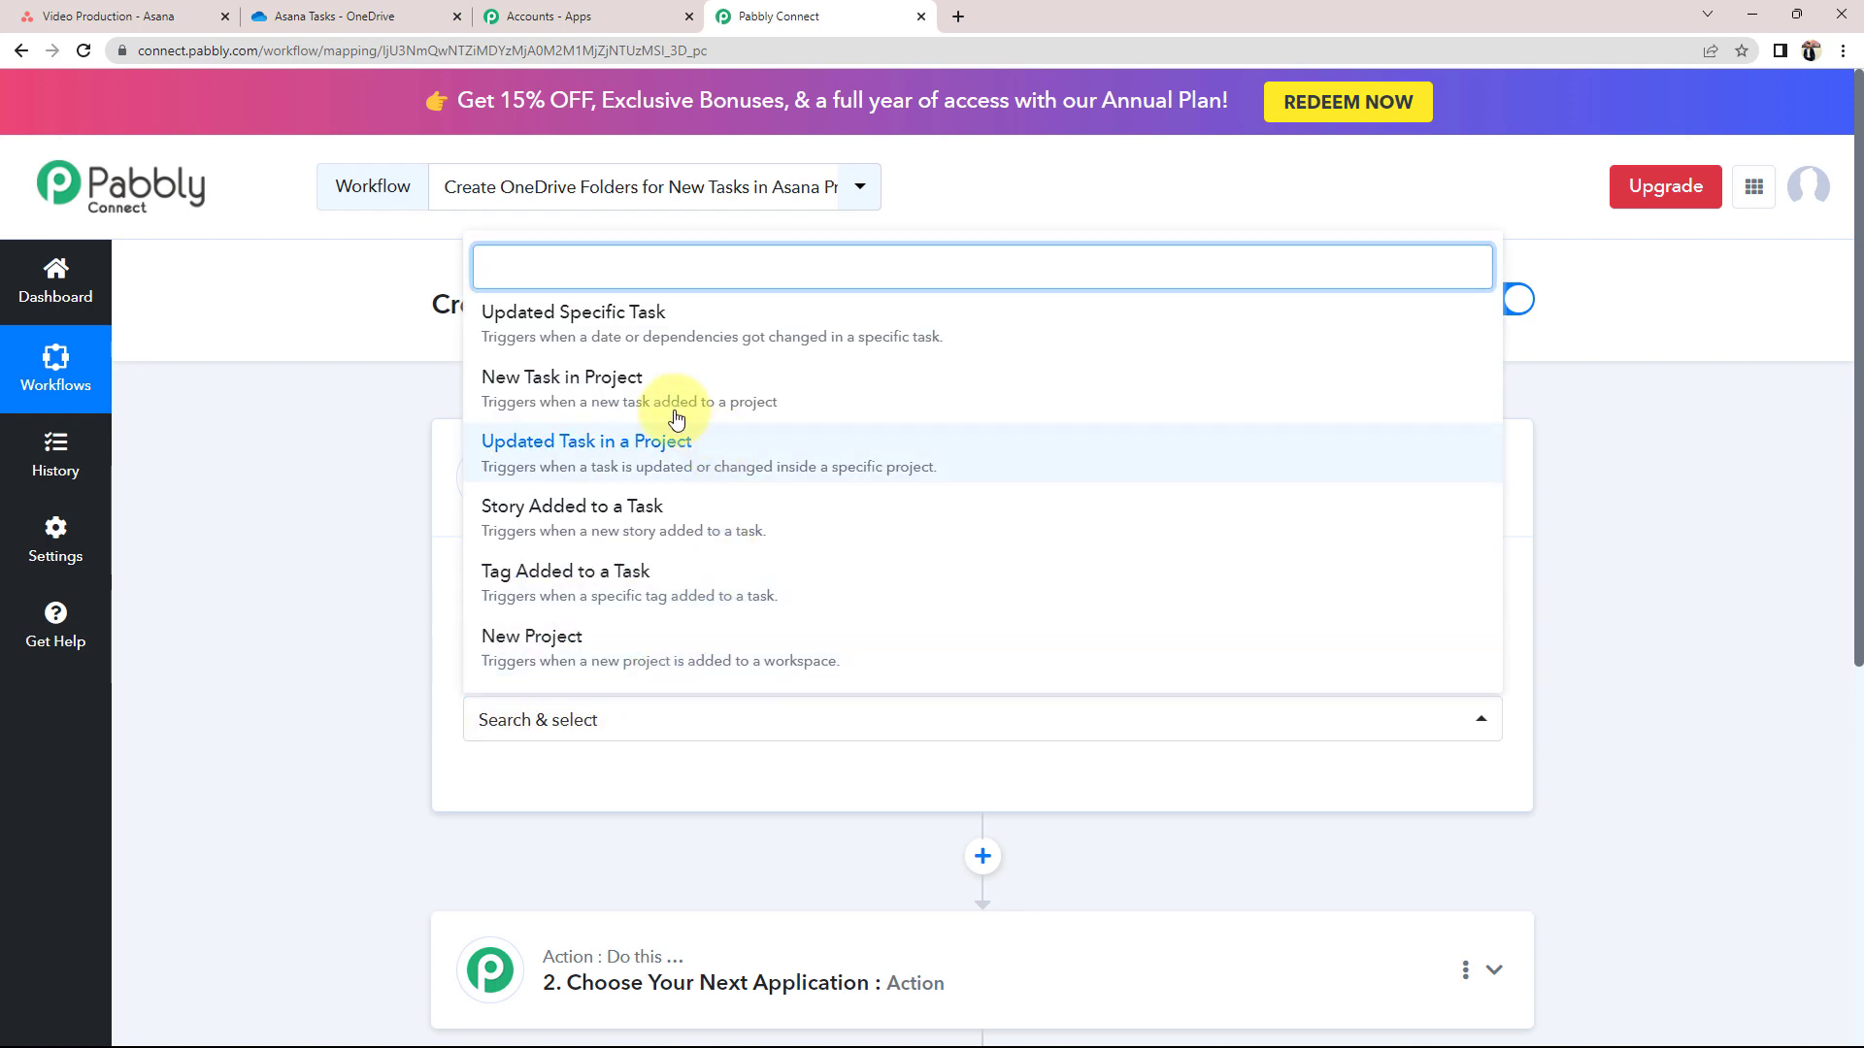
pyautogui.click(593, 388)
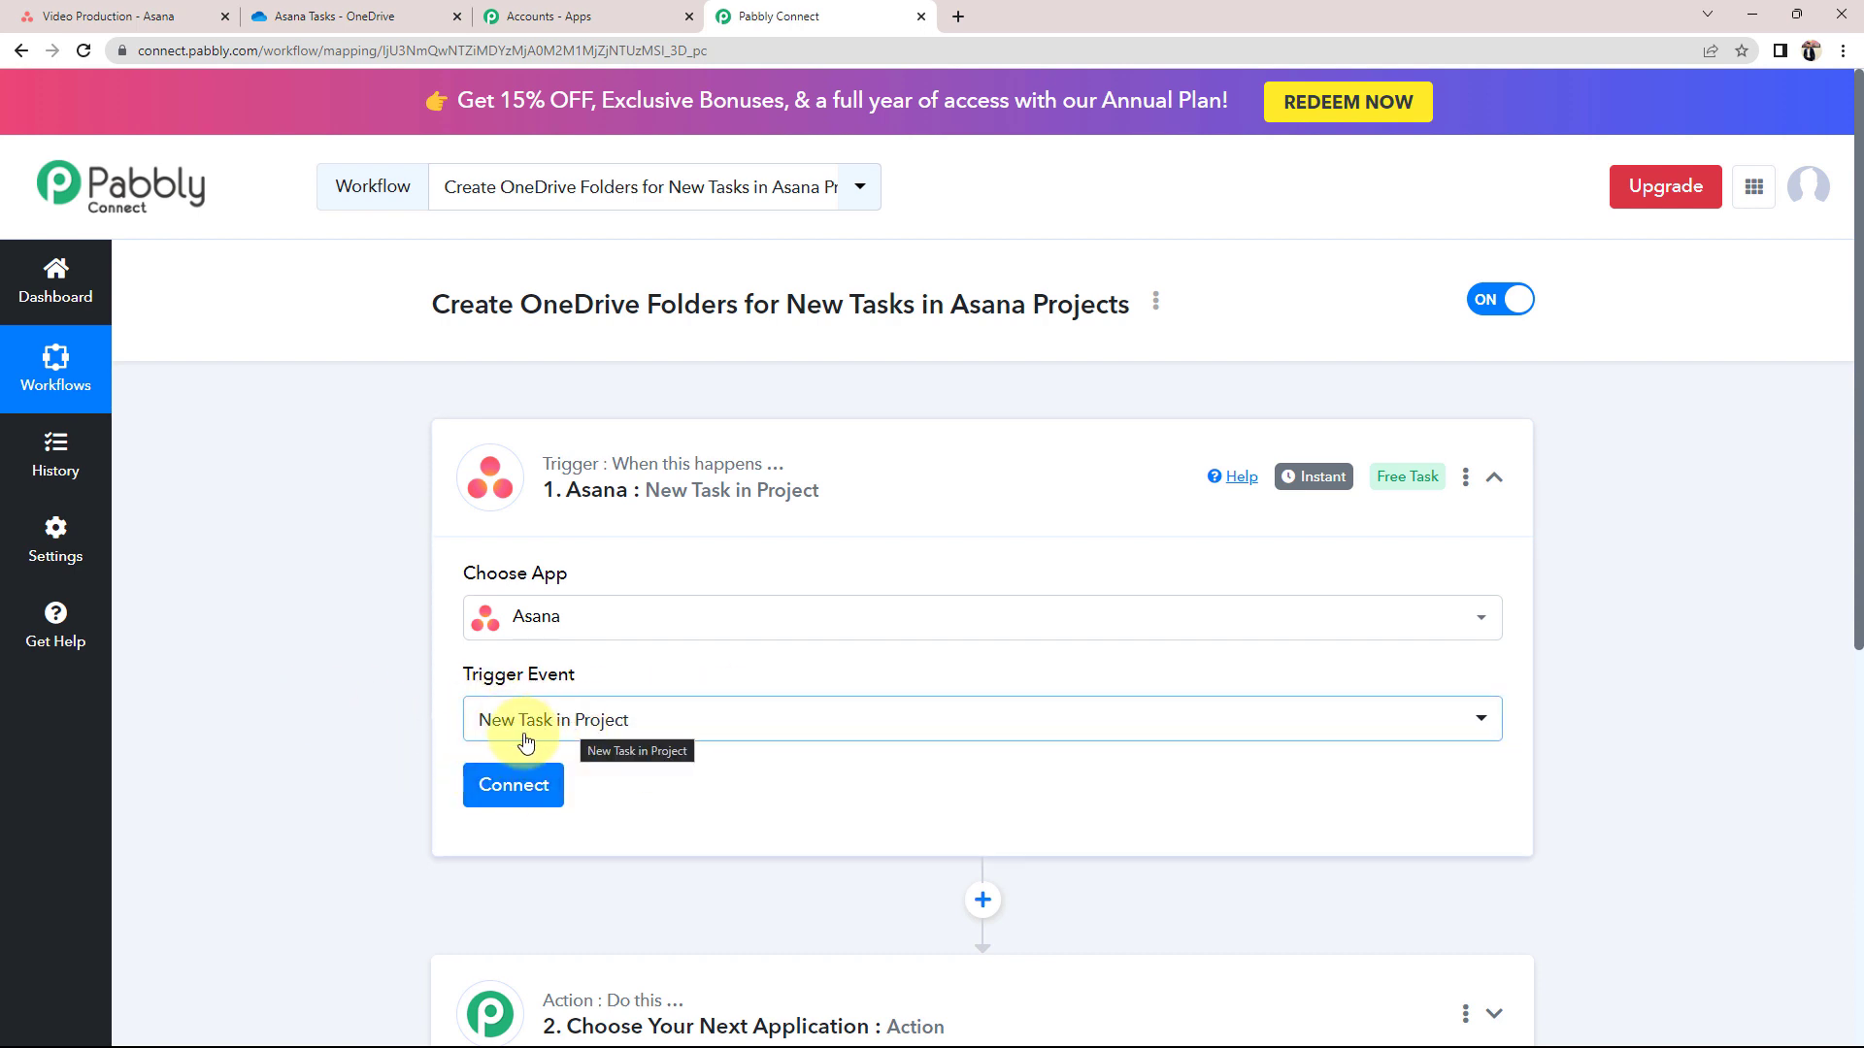
# Add and authorize a new Asana connection (Asana #3) for the trigger
pyautogui.click(512, 786)
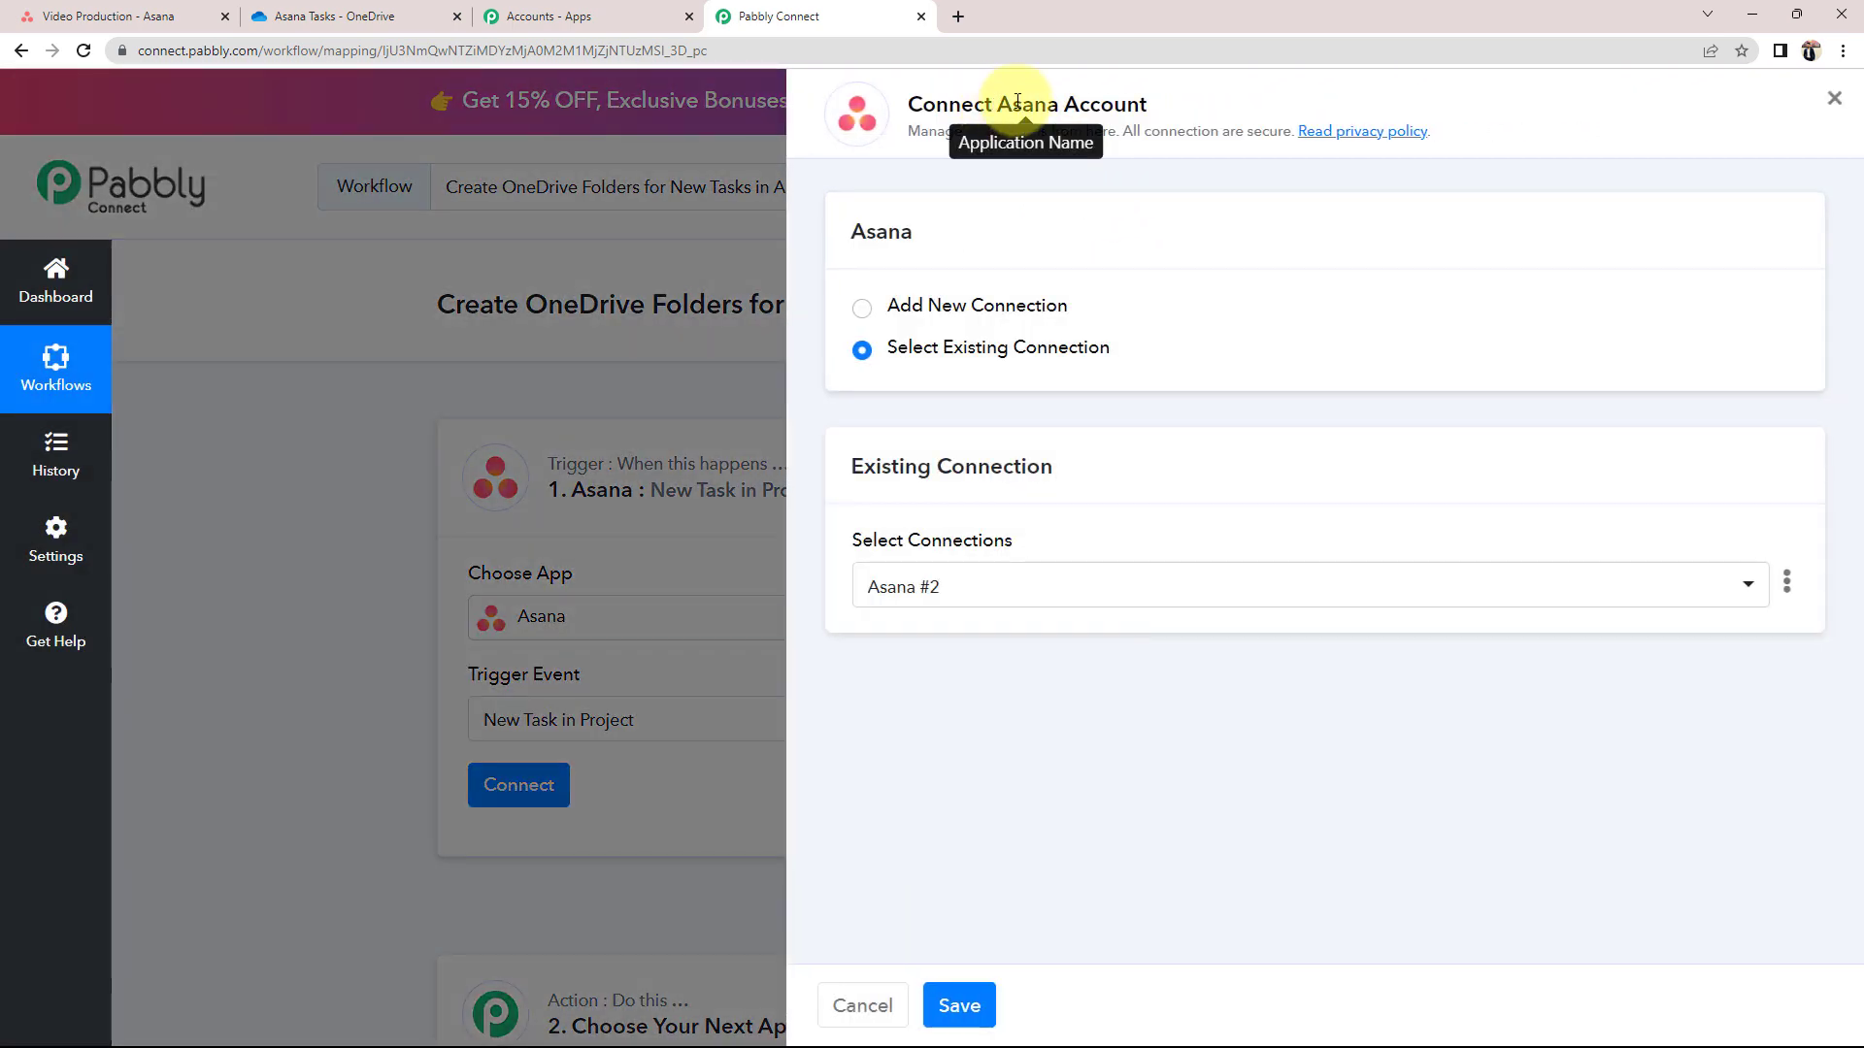
pyautogui.moveTo(994, 104); pyautogui.dragTo(1149, 105)
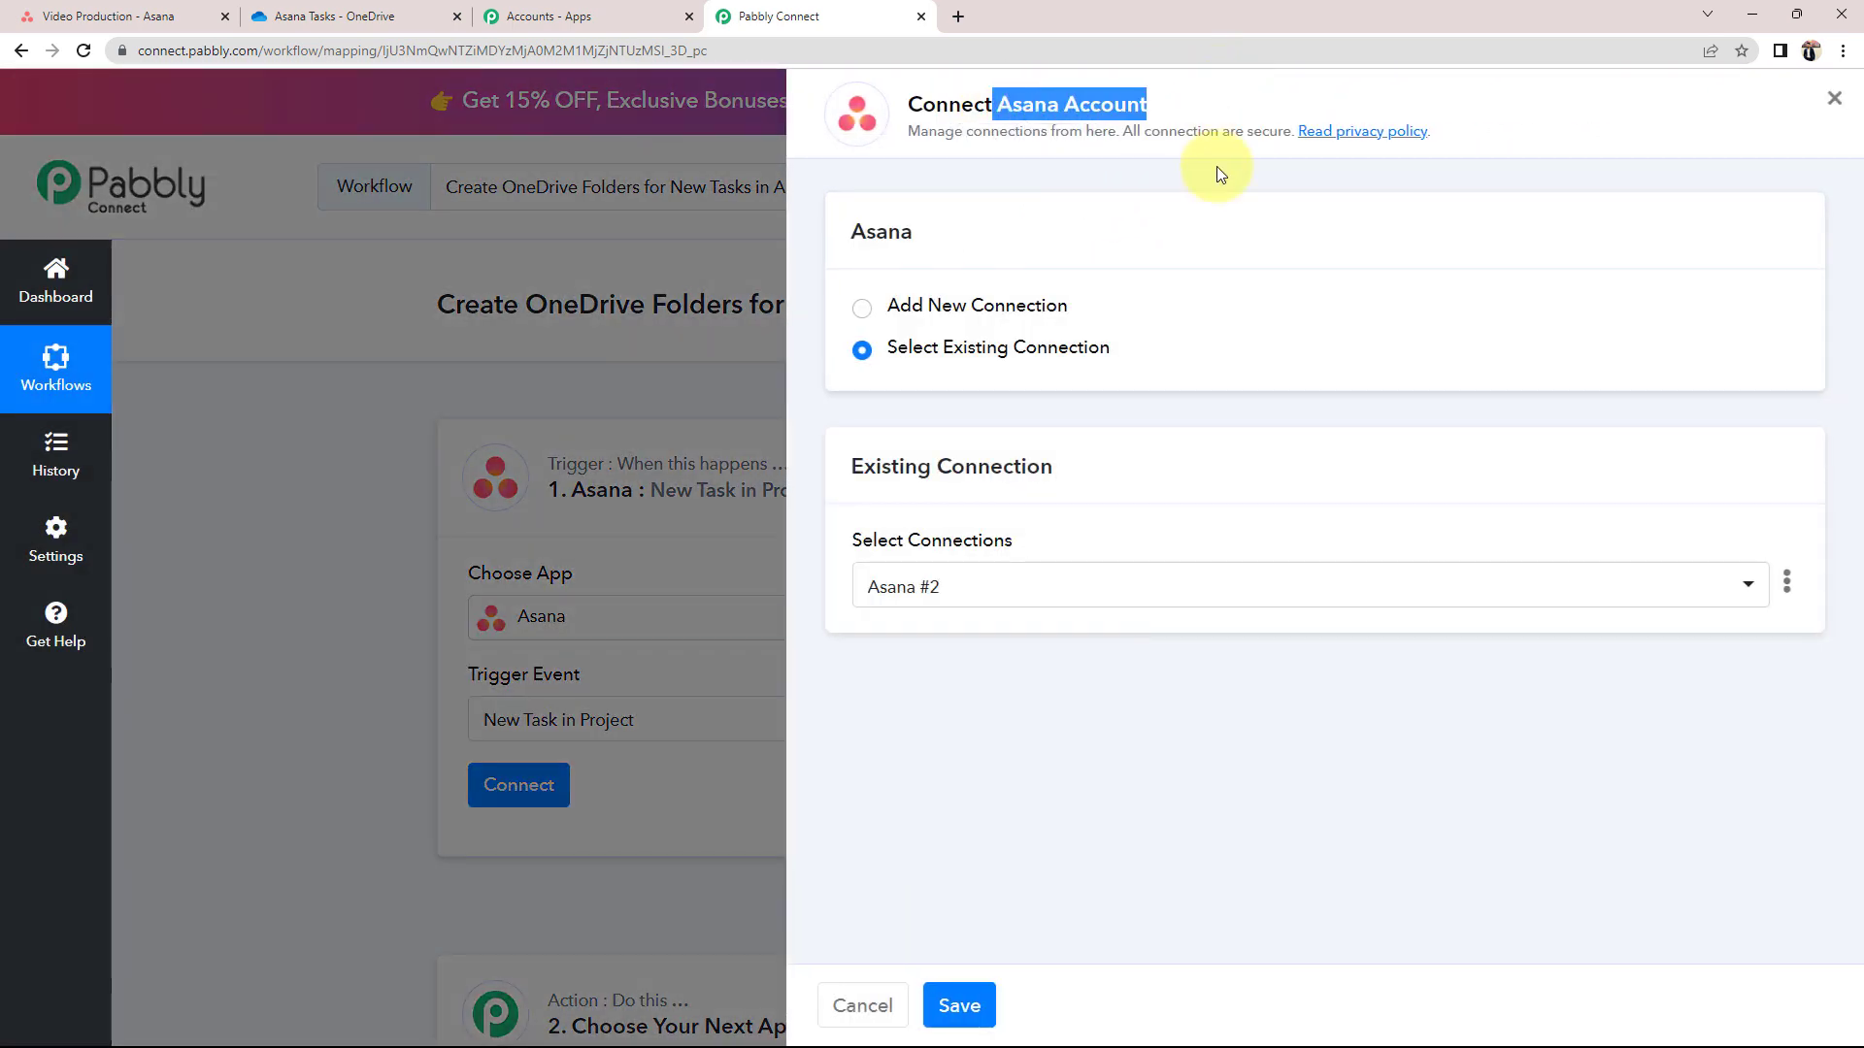
pyautogui.click(863, 309)
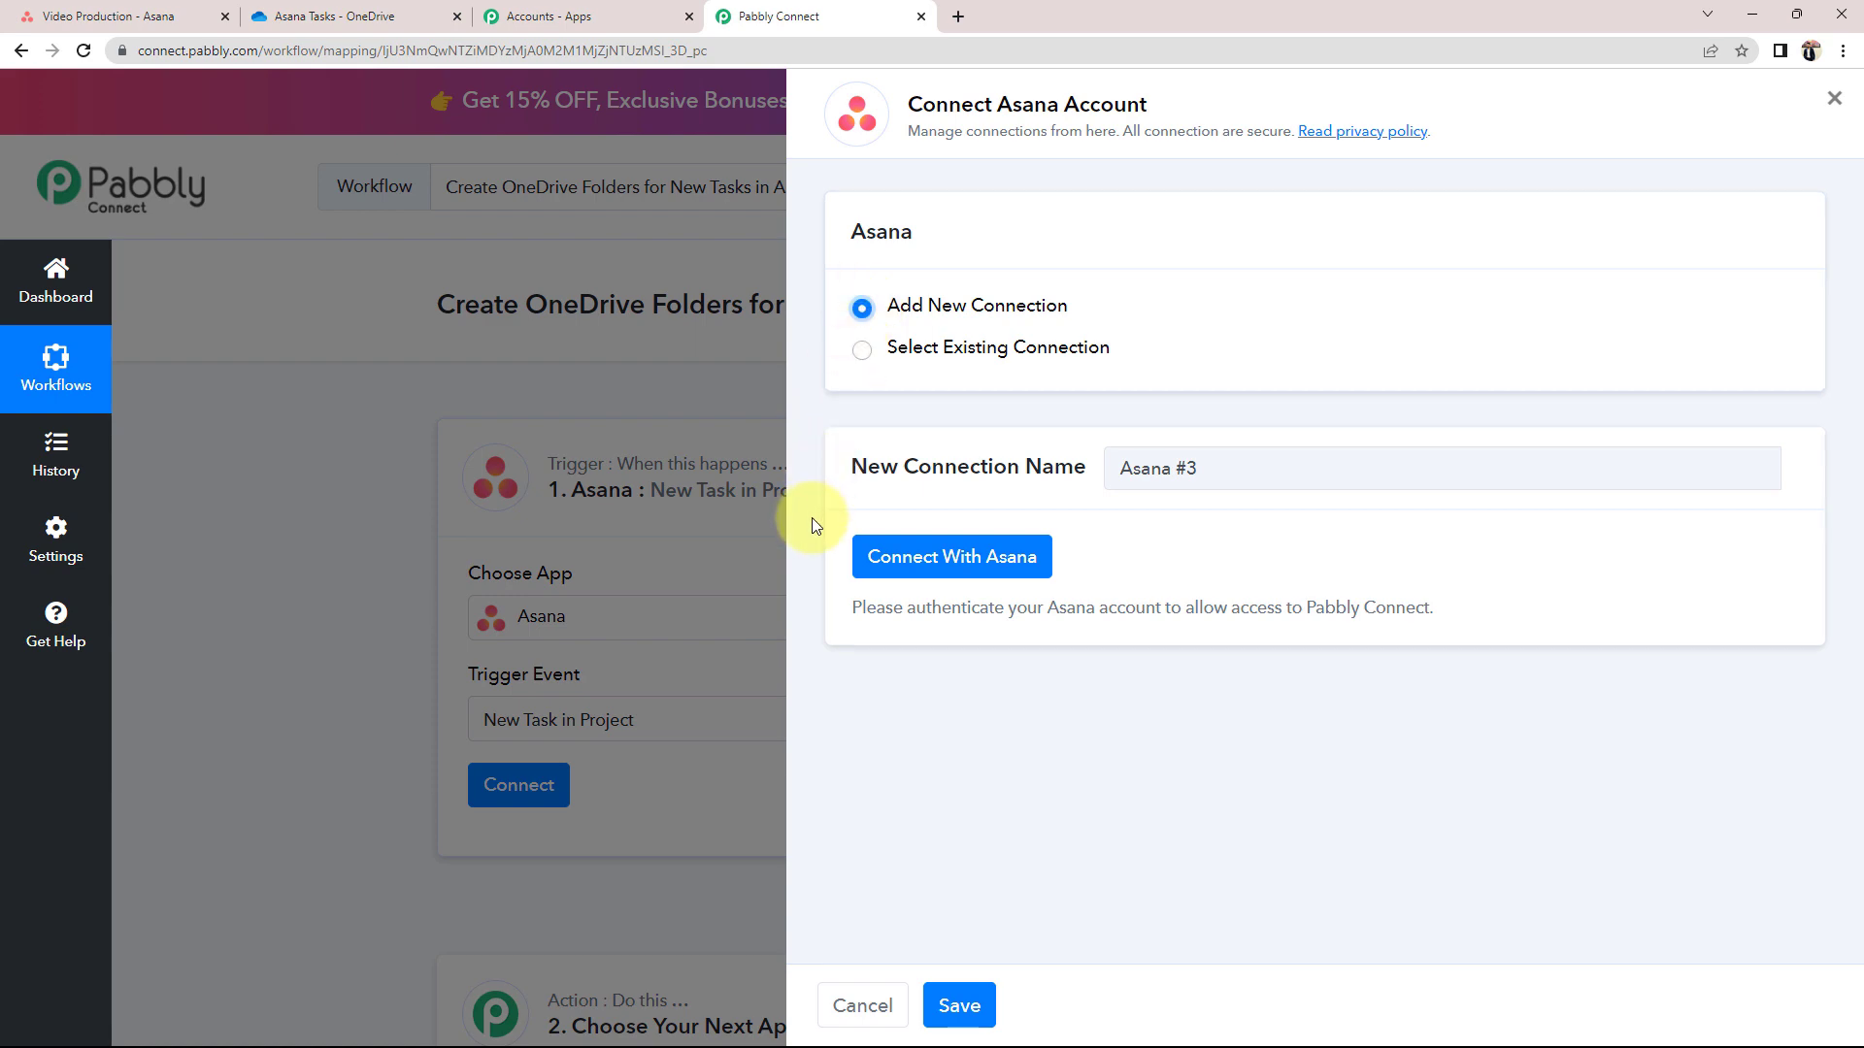
pyautogui.click(953, 561)
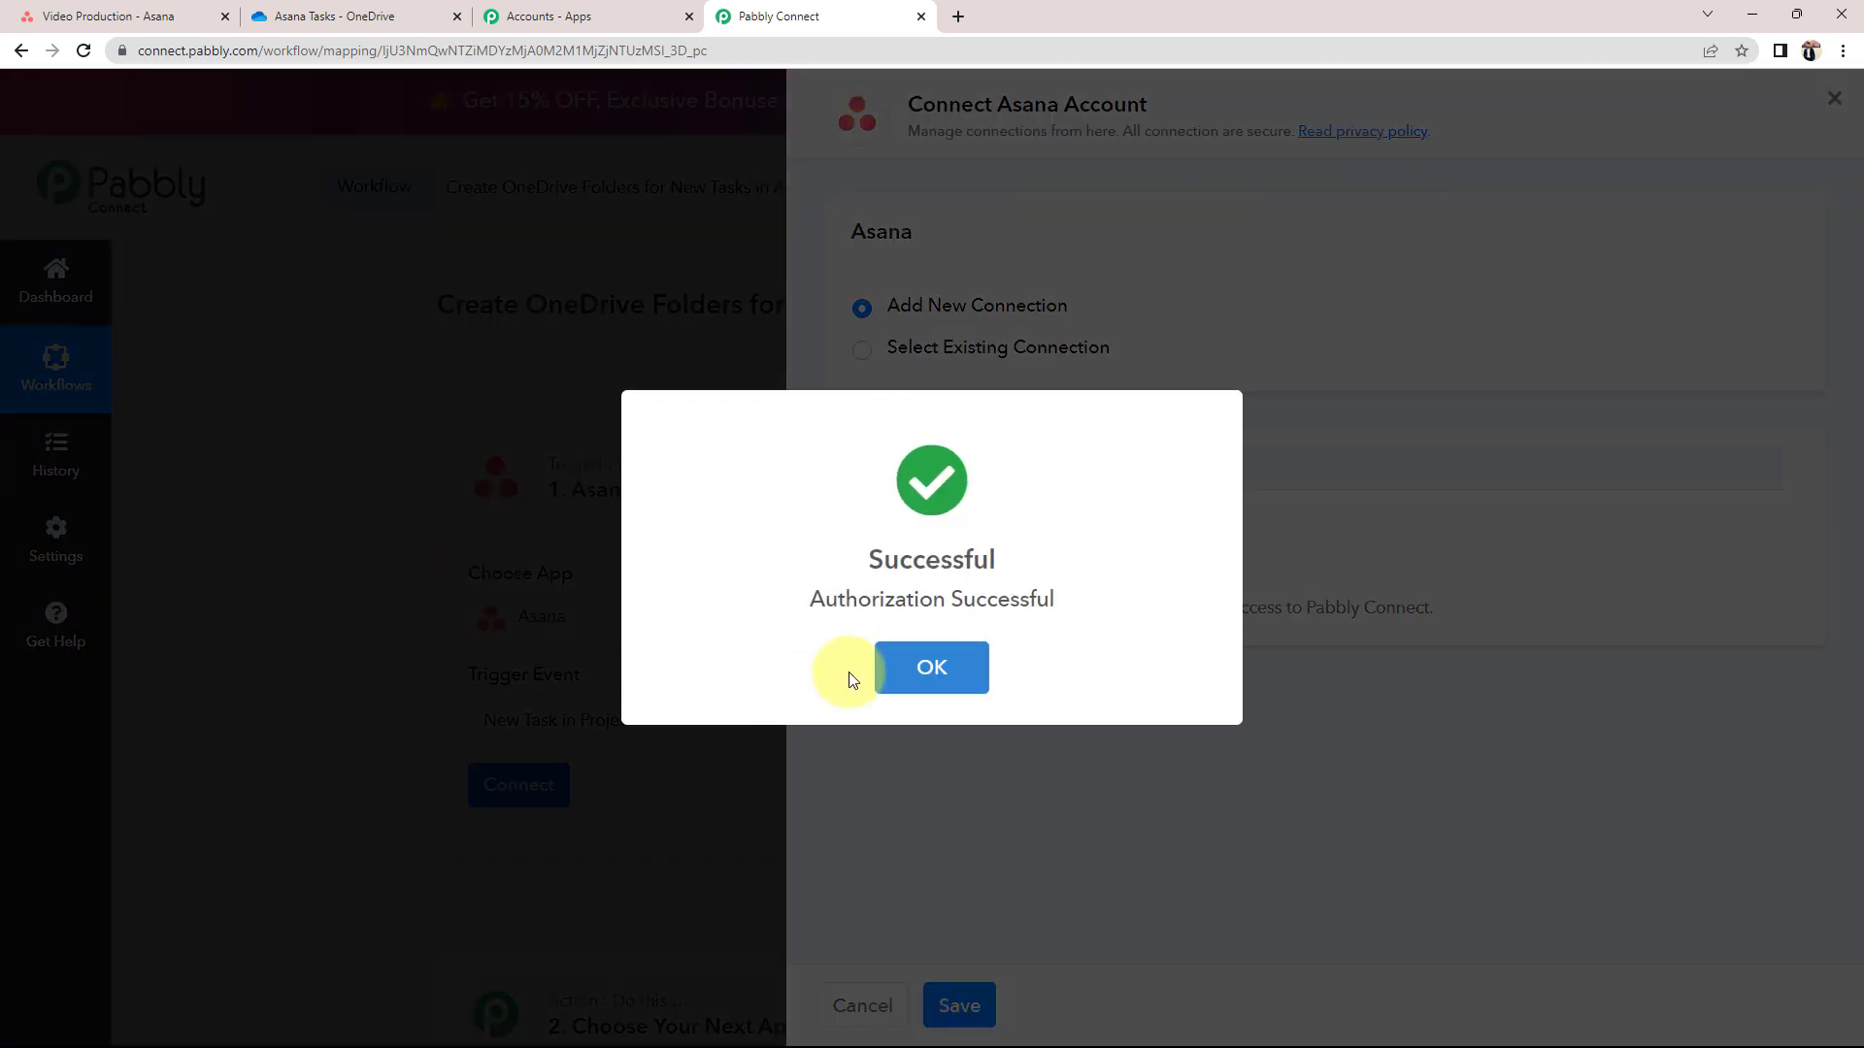
pyautogui.click(881, 668)
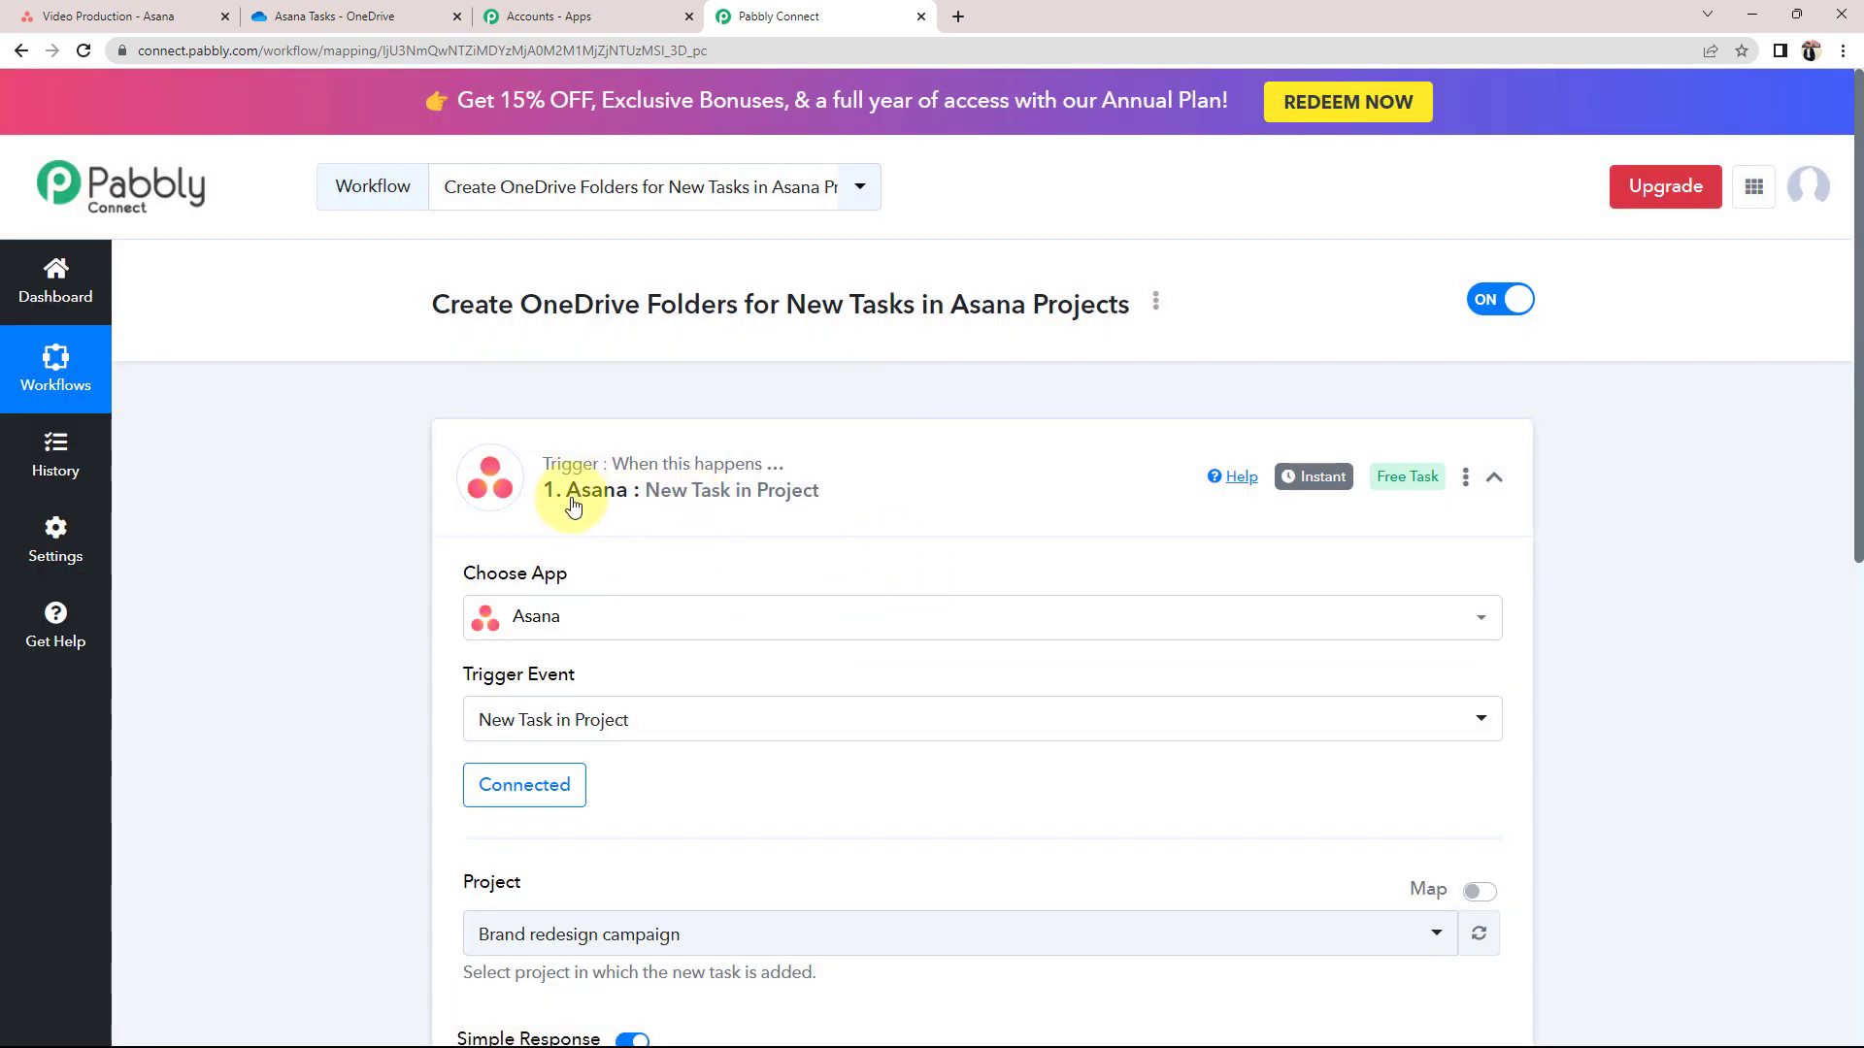
# Browse the Asana projects in the trigger's Project dropdown, then check the Video Production project in Asana
pyautogui.scroll(-3, 253, 771)
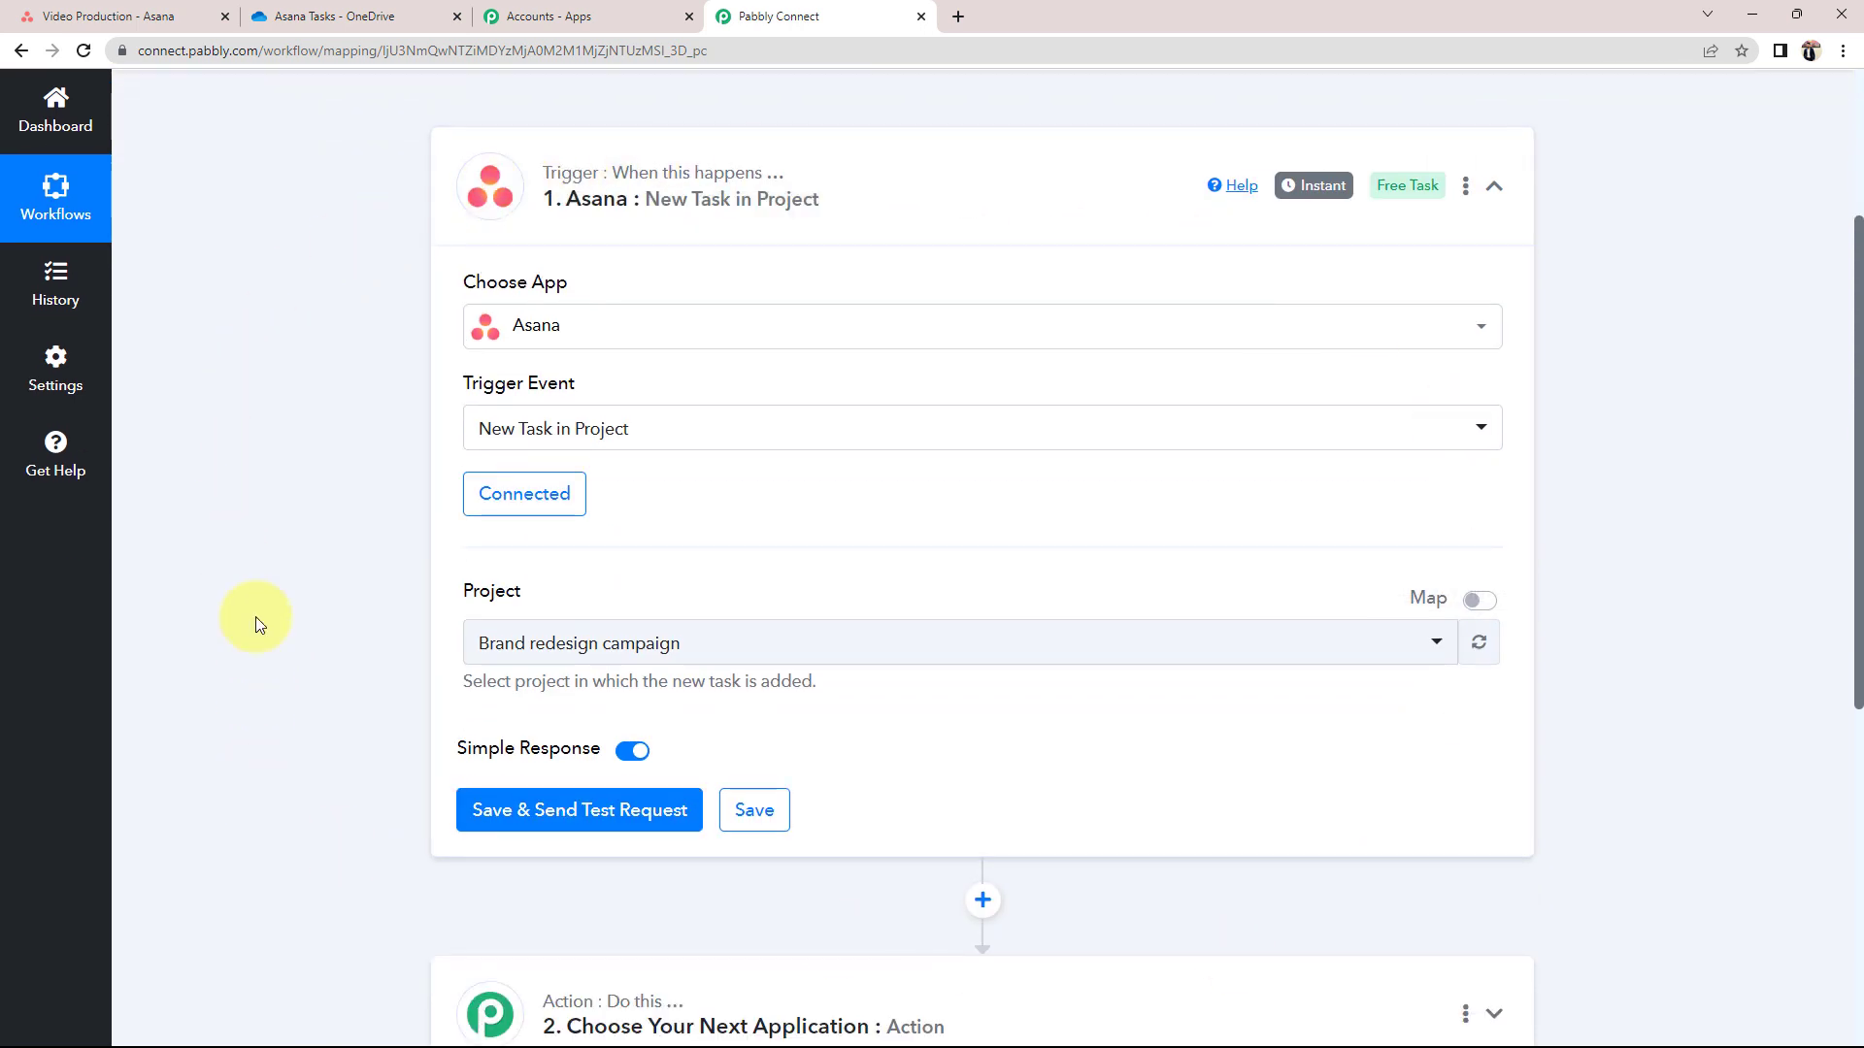
pyautogui.moveTo(462, 596); pyautogui.dragTo(534, 595)
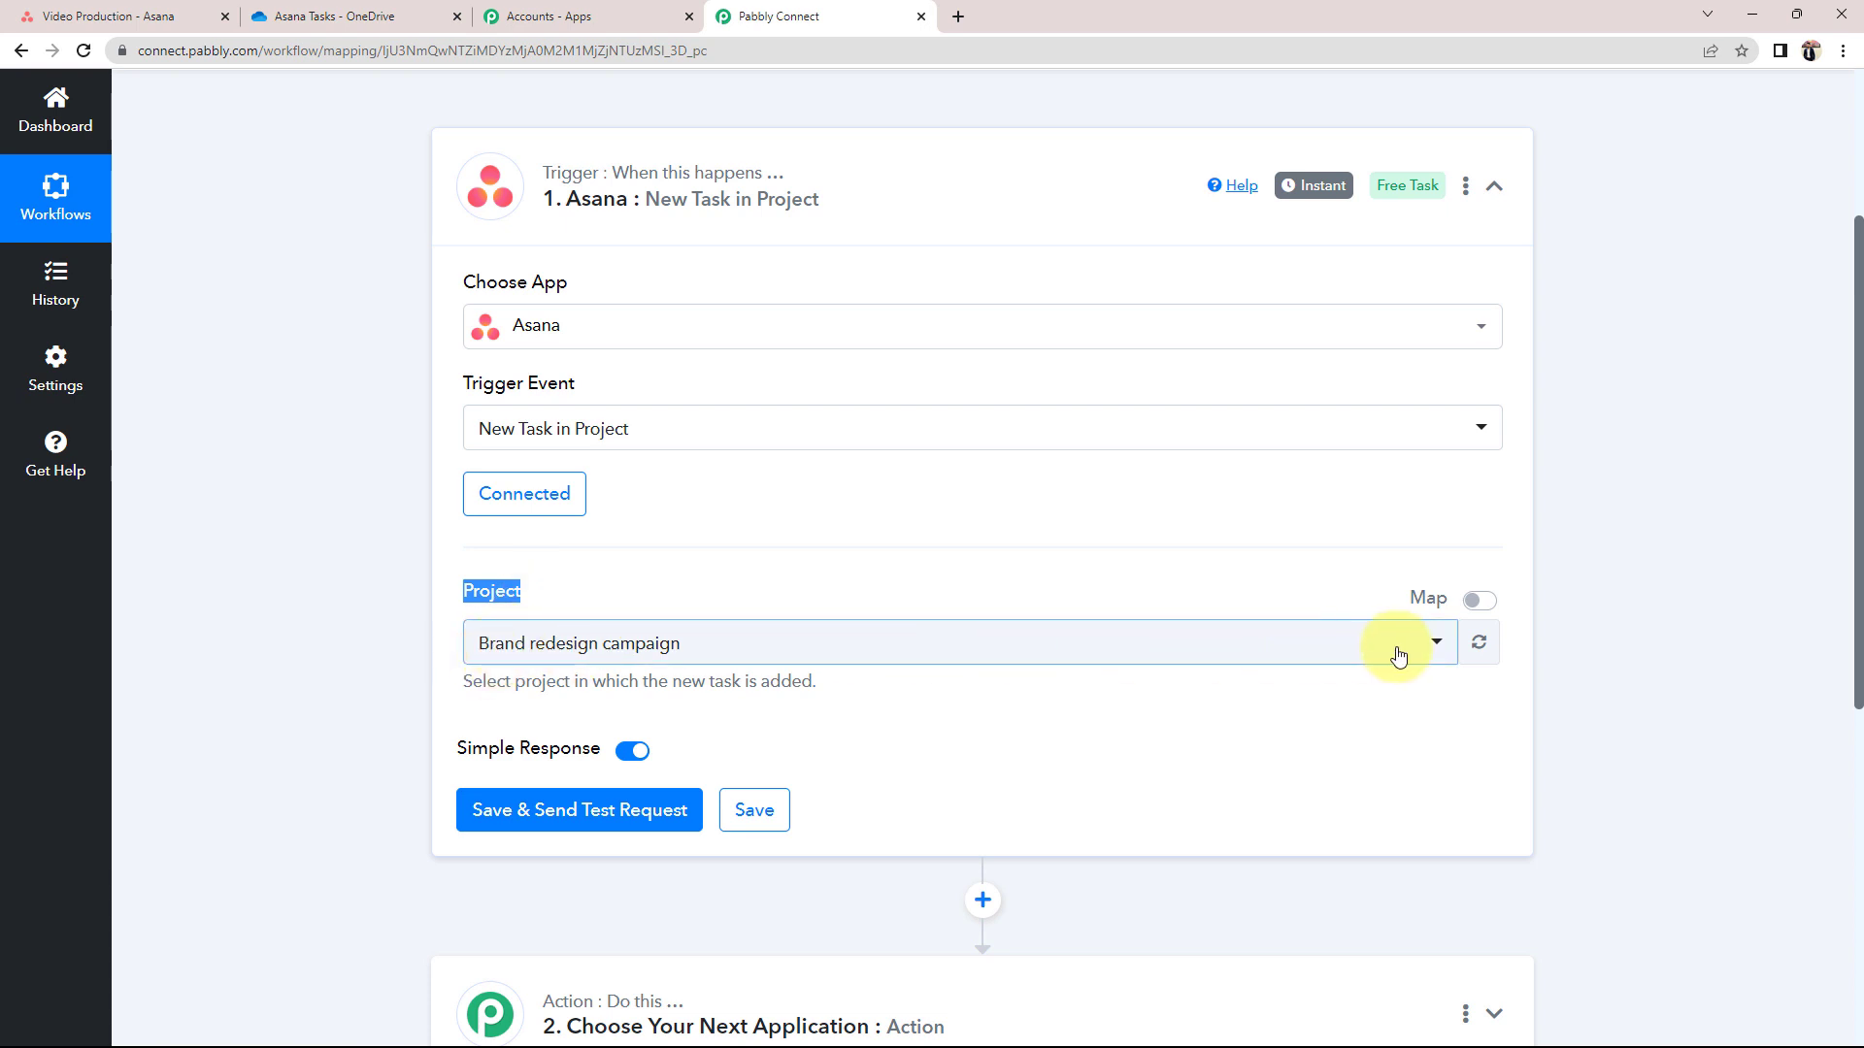
pyautogui.click(1441, 657)
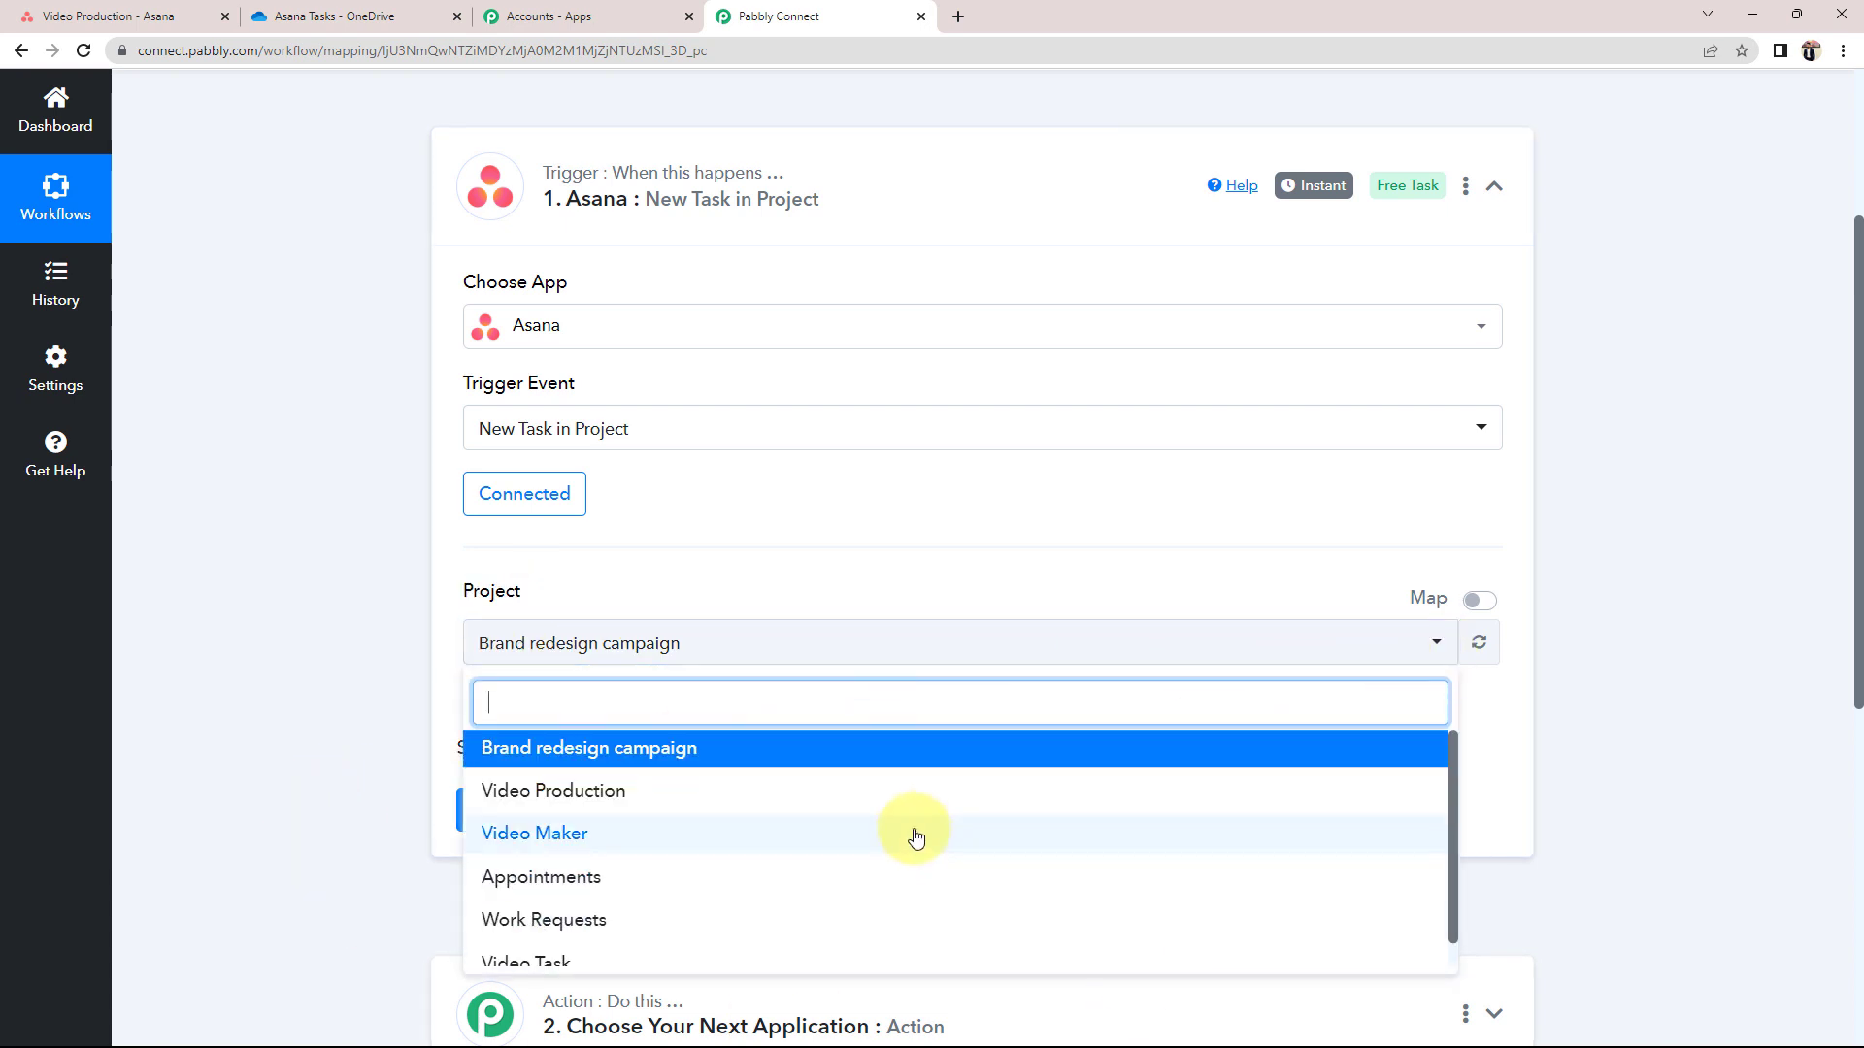
pyautogui.scroll(-1, 683, 832)
pyautogui.scroll(1, 563, 885)
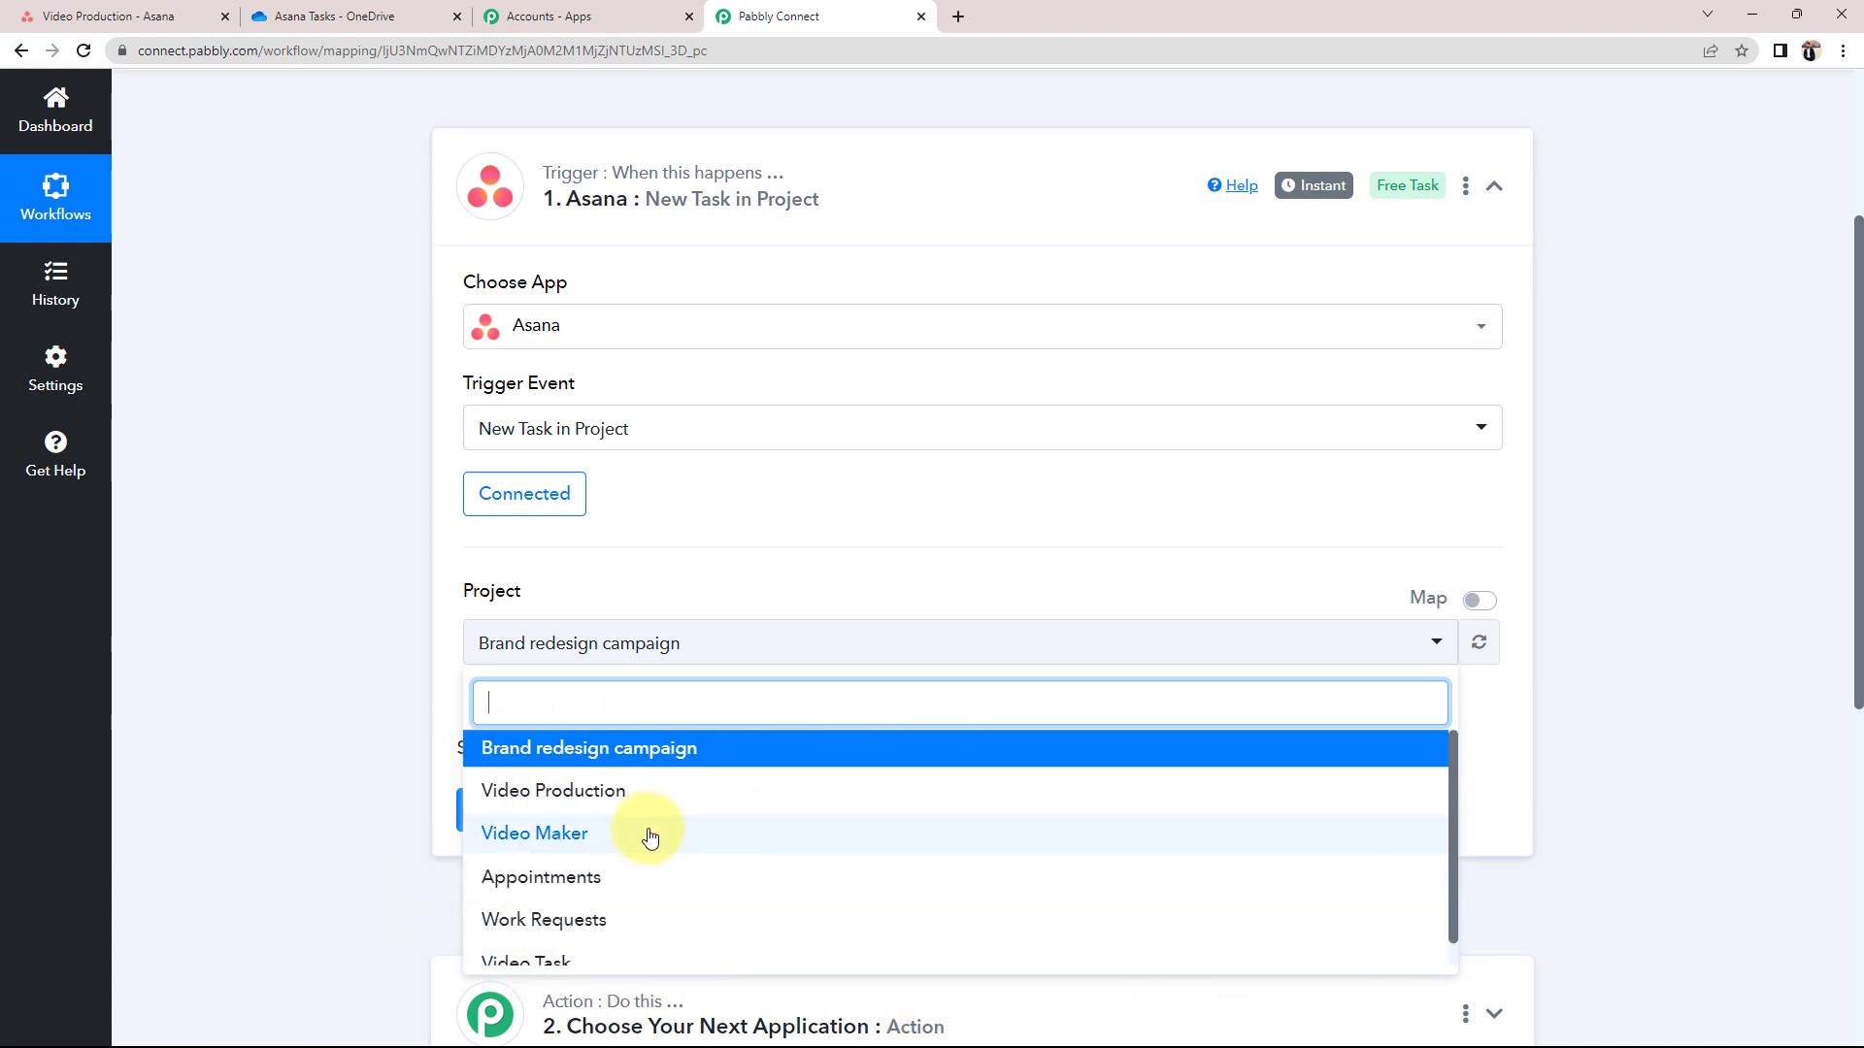
pyautogui.scroll(-1, 654, 832)
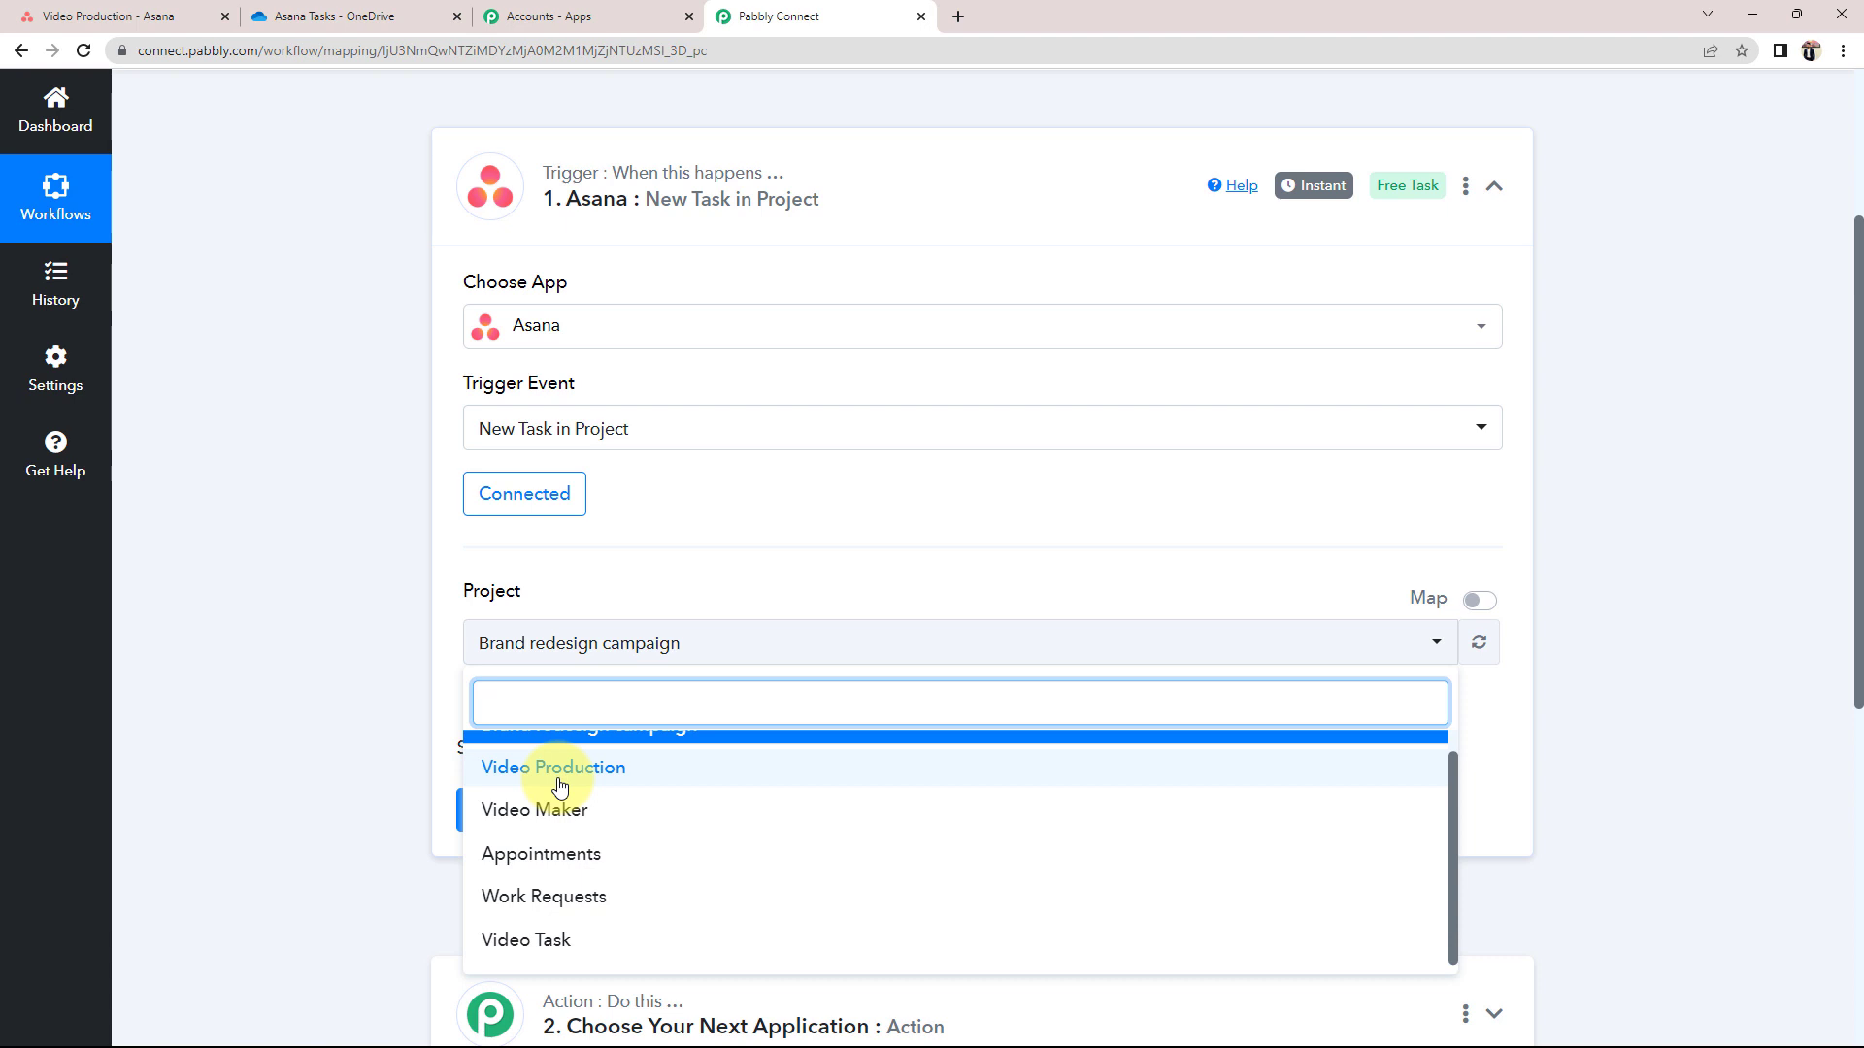
pyautogui.click(126, 15)
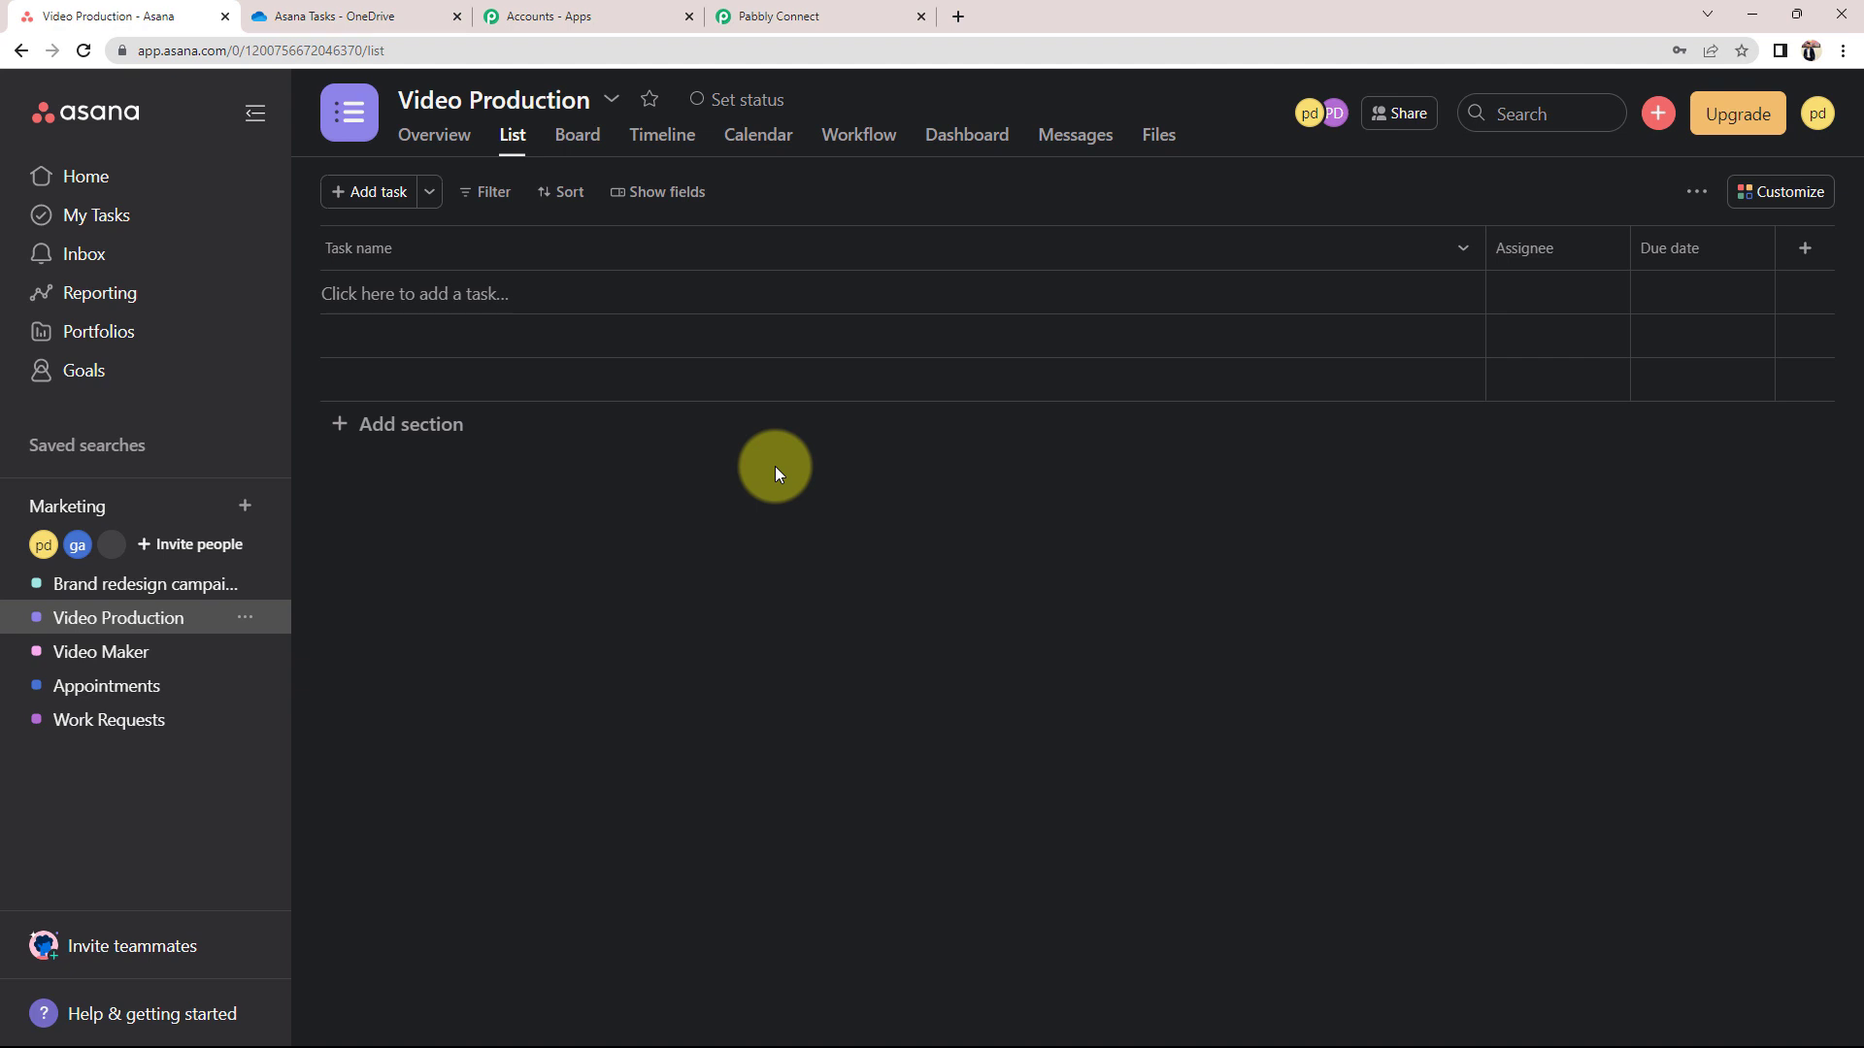
# Set the trigger project to Video Production and save it with Save & Send Test Request
pyautogui.click(820, 15)
pyautogui.click(559, 769)
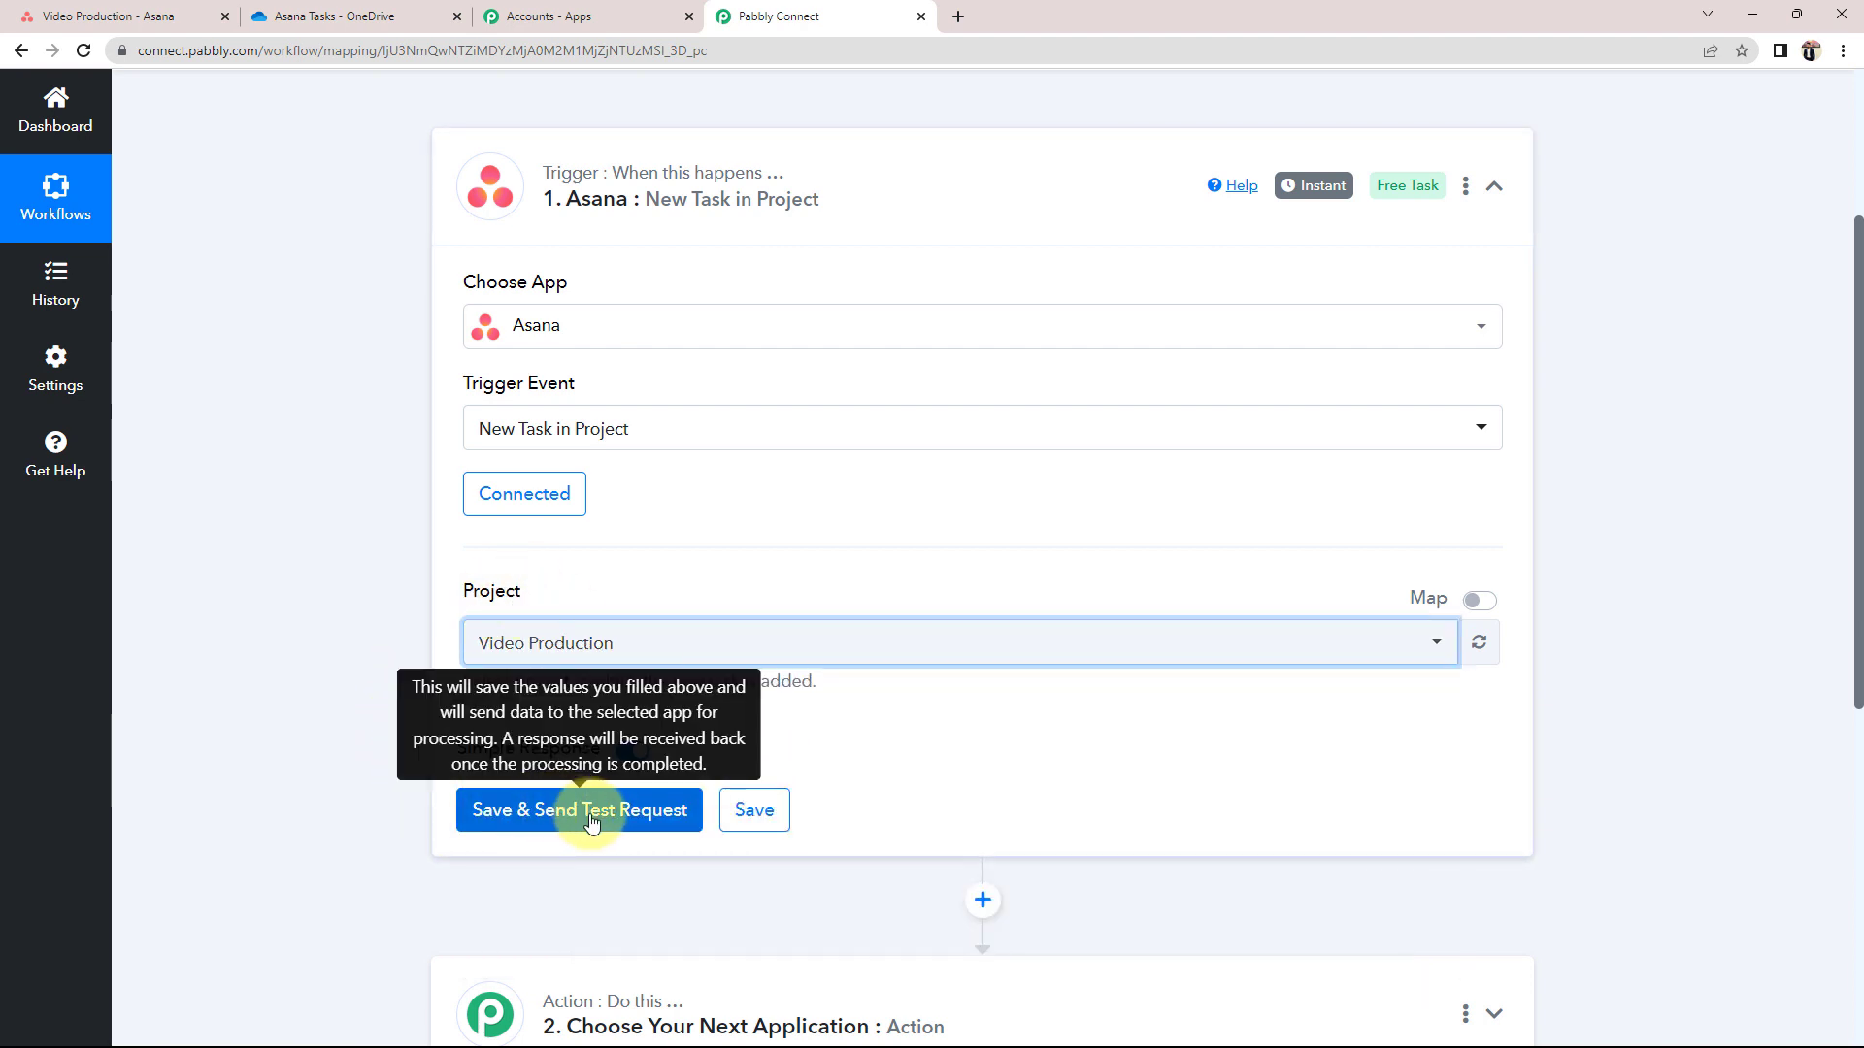
pyautogui.click(87, 16)
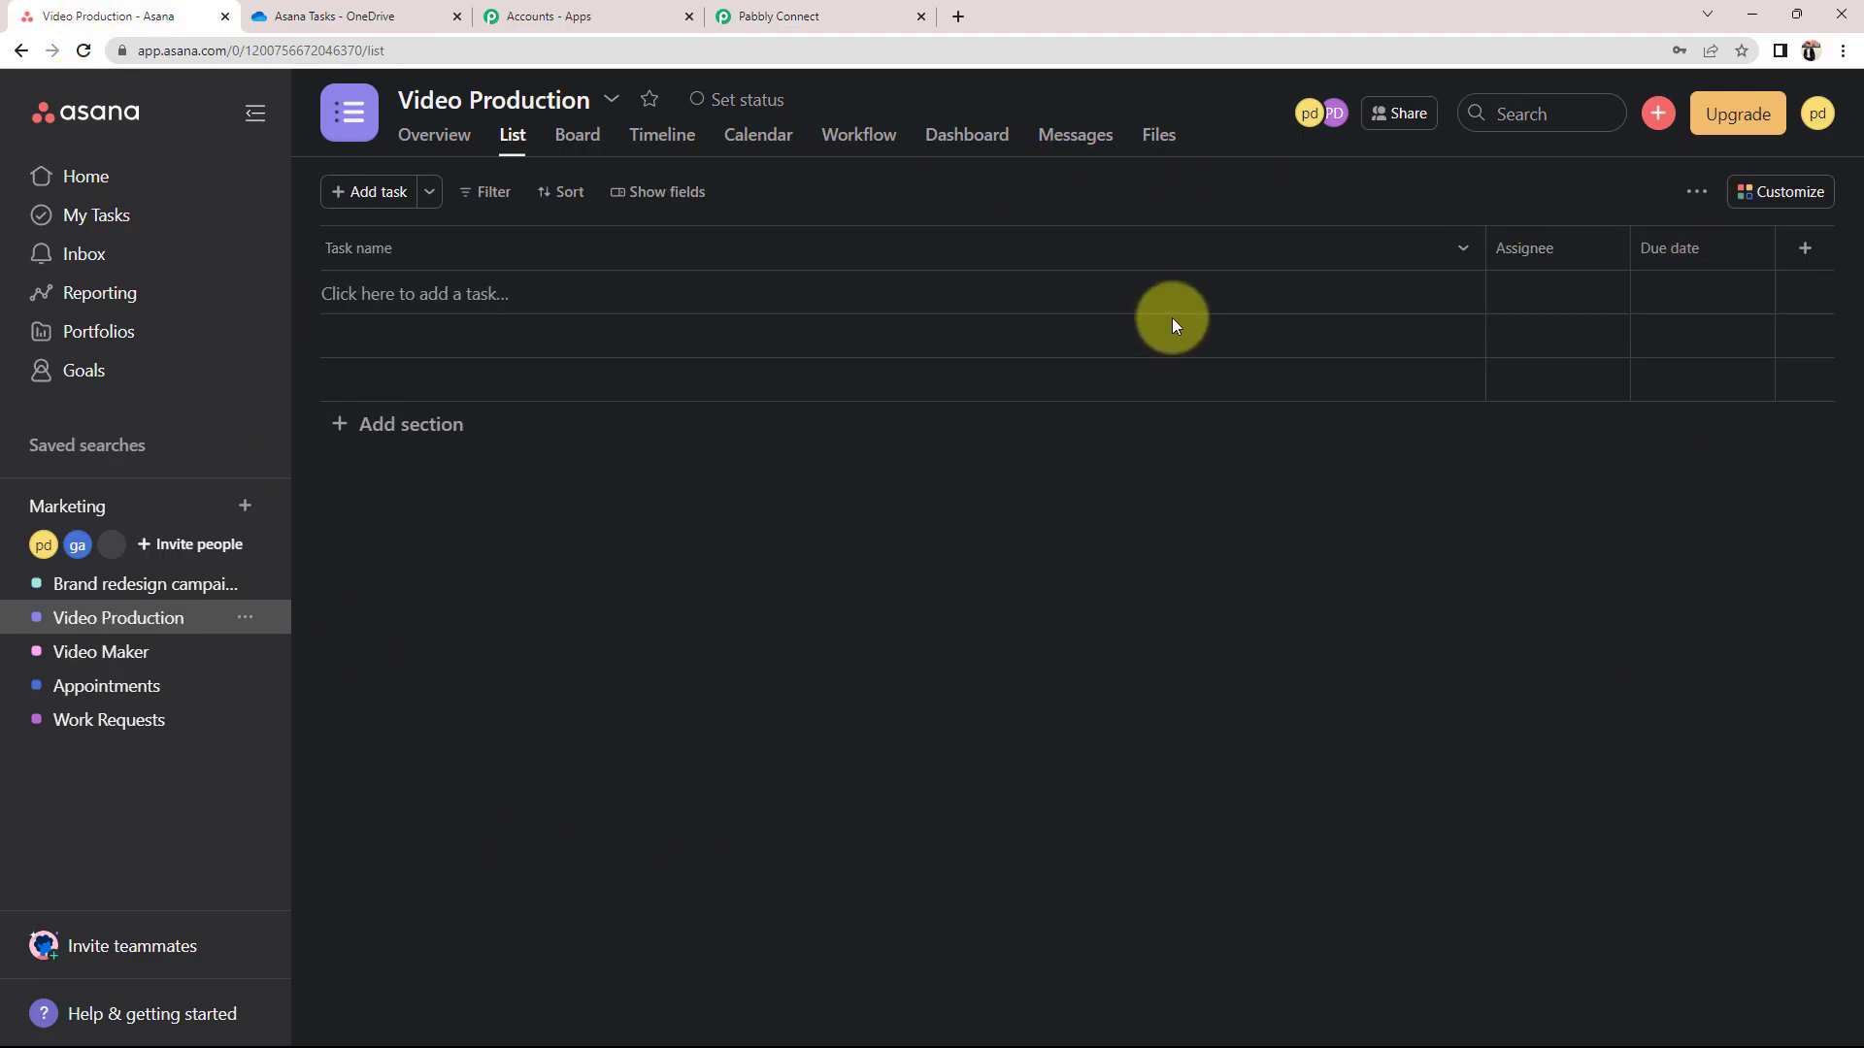
pyautogui.click(886, 12)
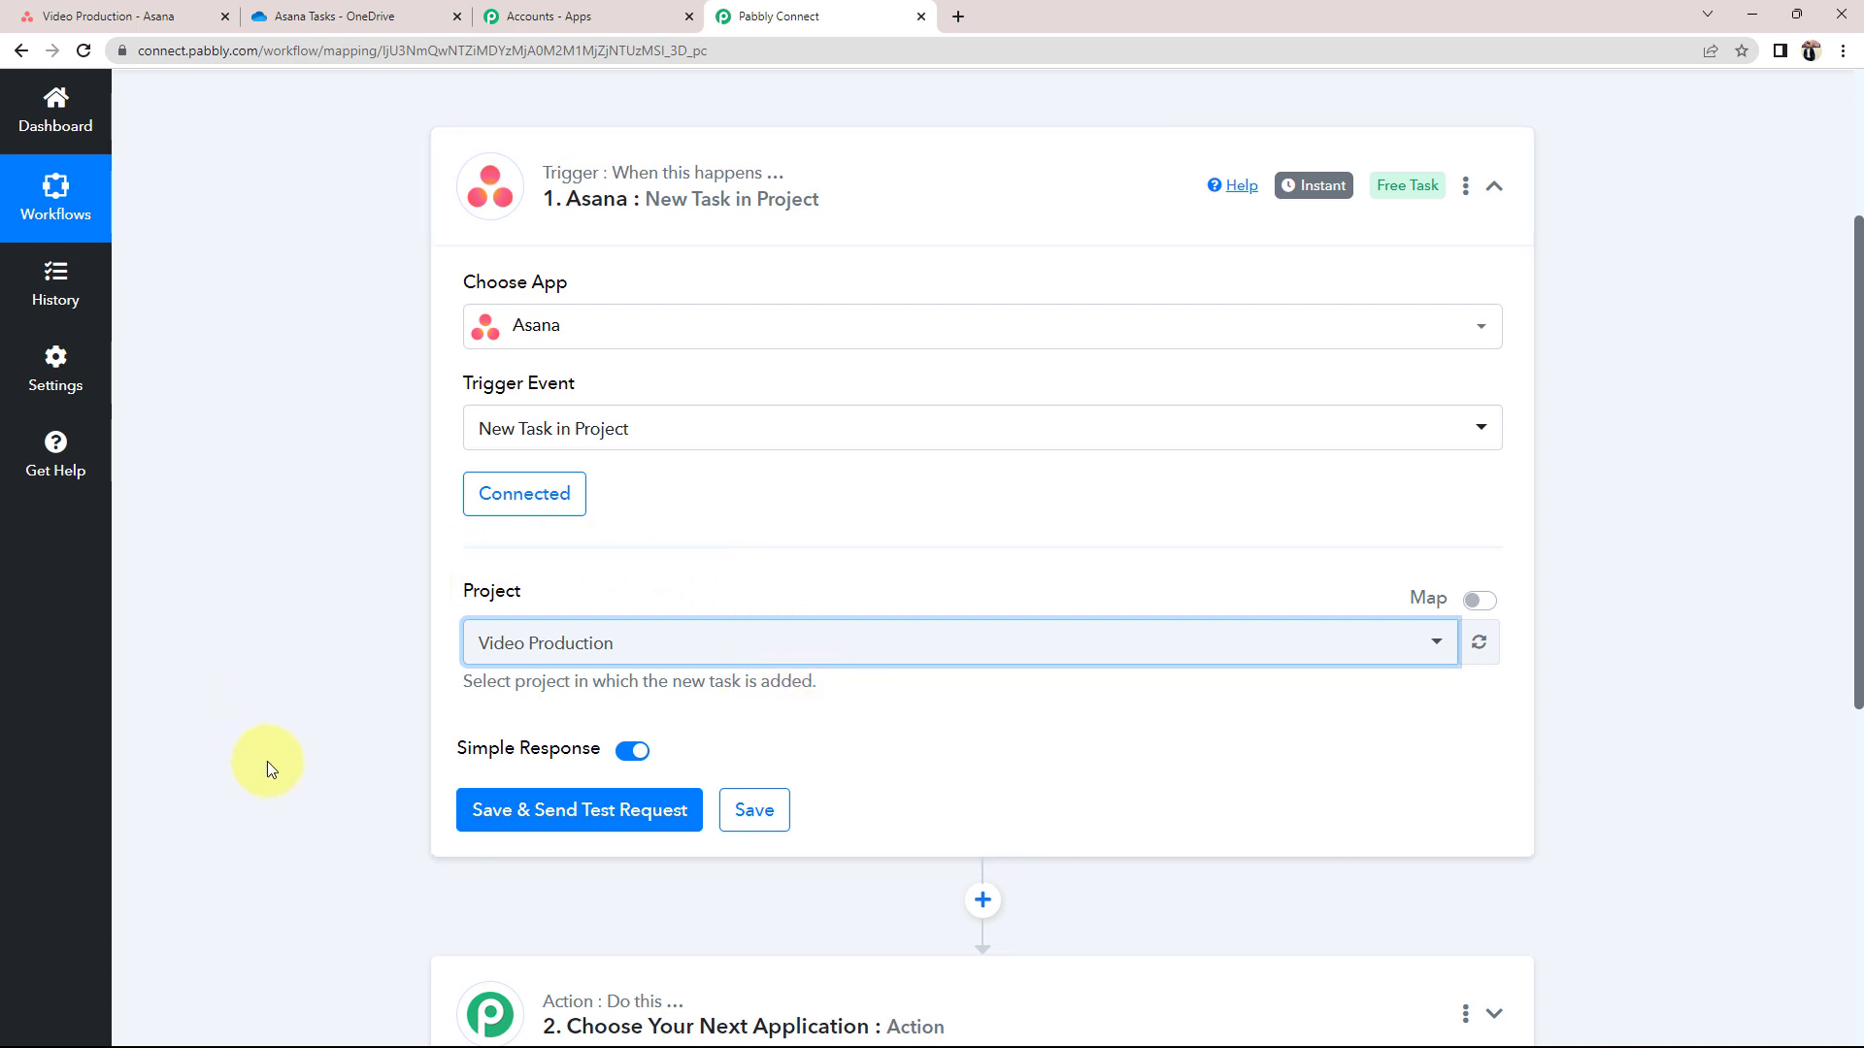
pyautogui.click(557, 816)
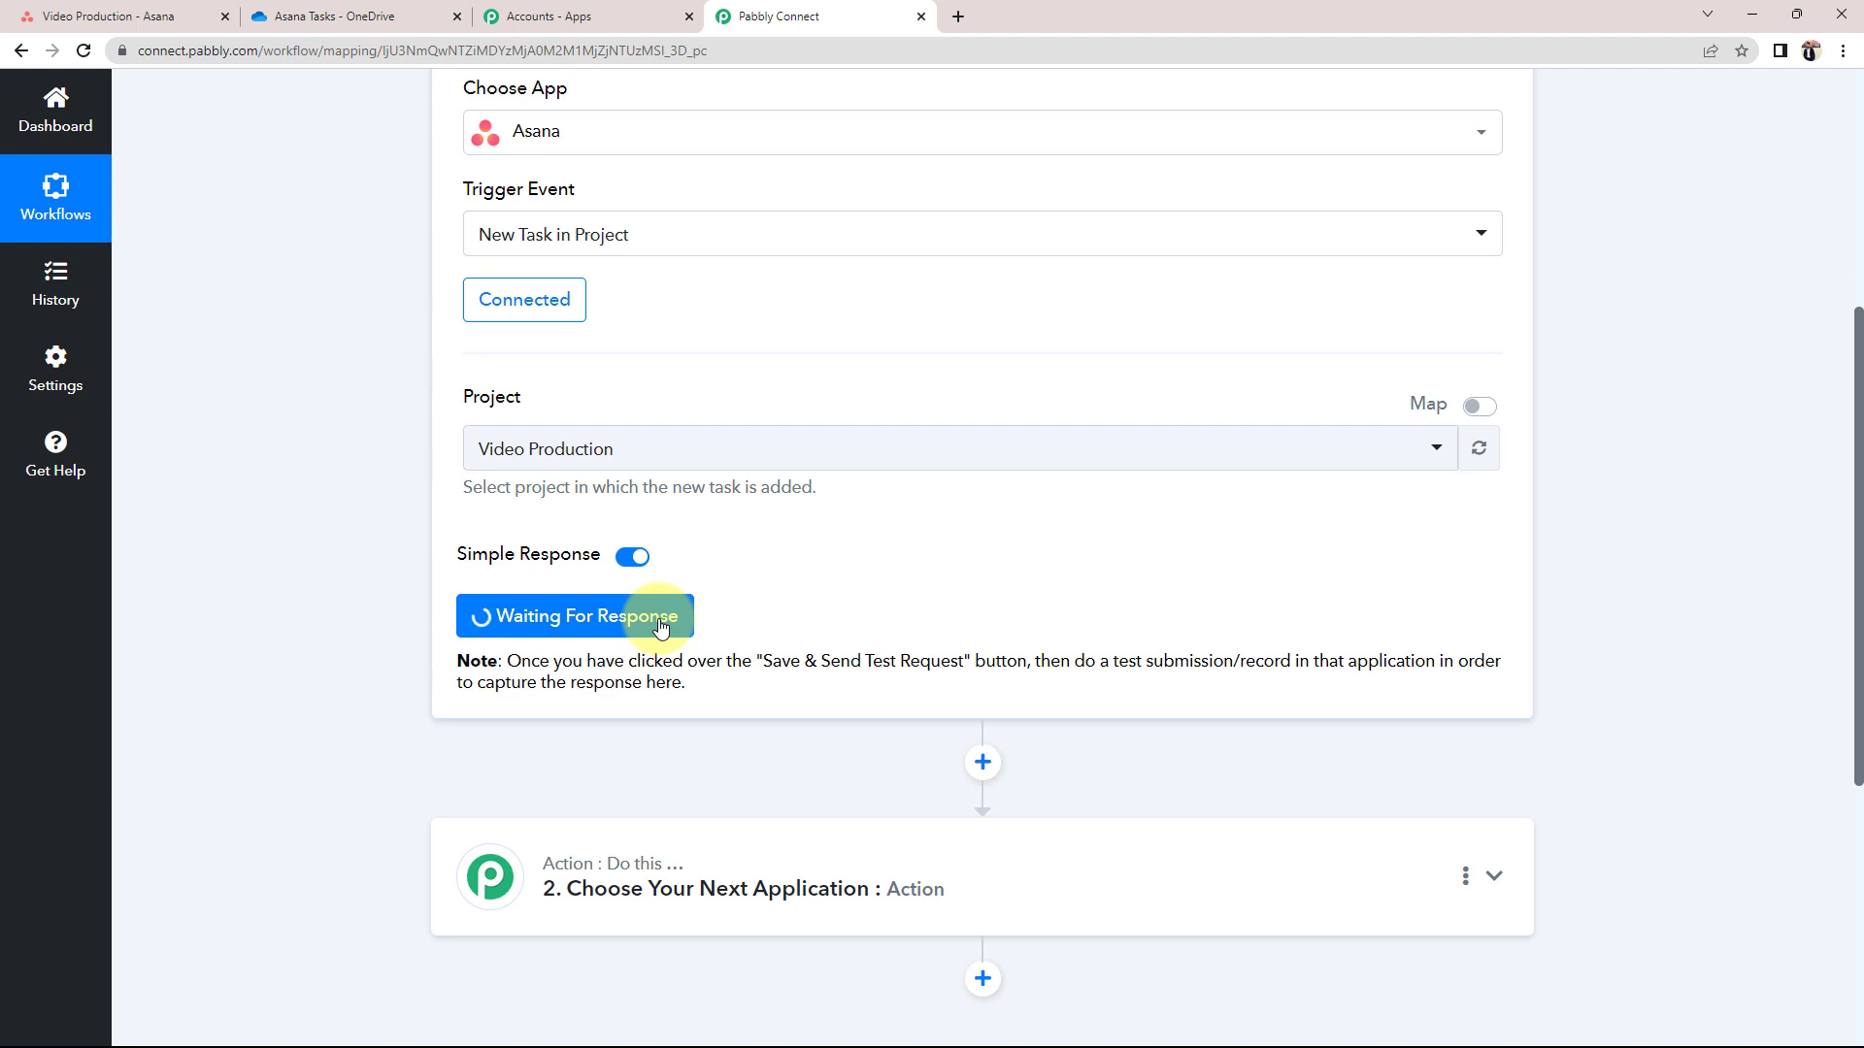
# Create an Asana task 'Demo Test' in Video Production with description 'This is a Demo.'
pyautogui.click(193, 9)
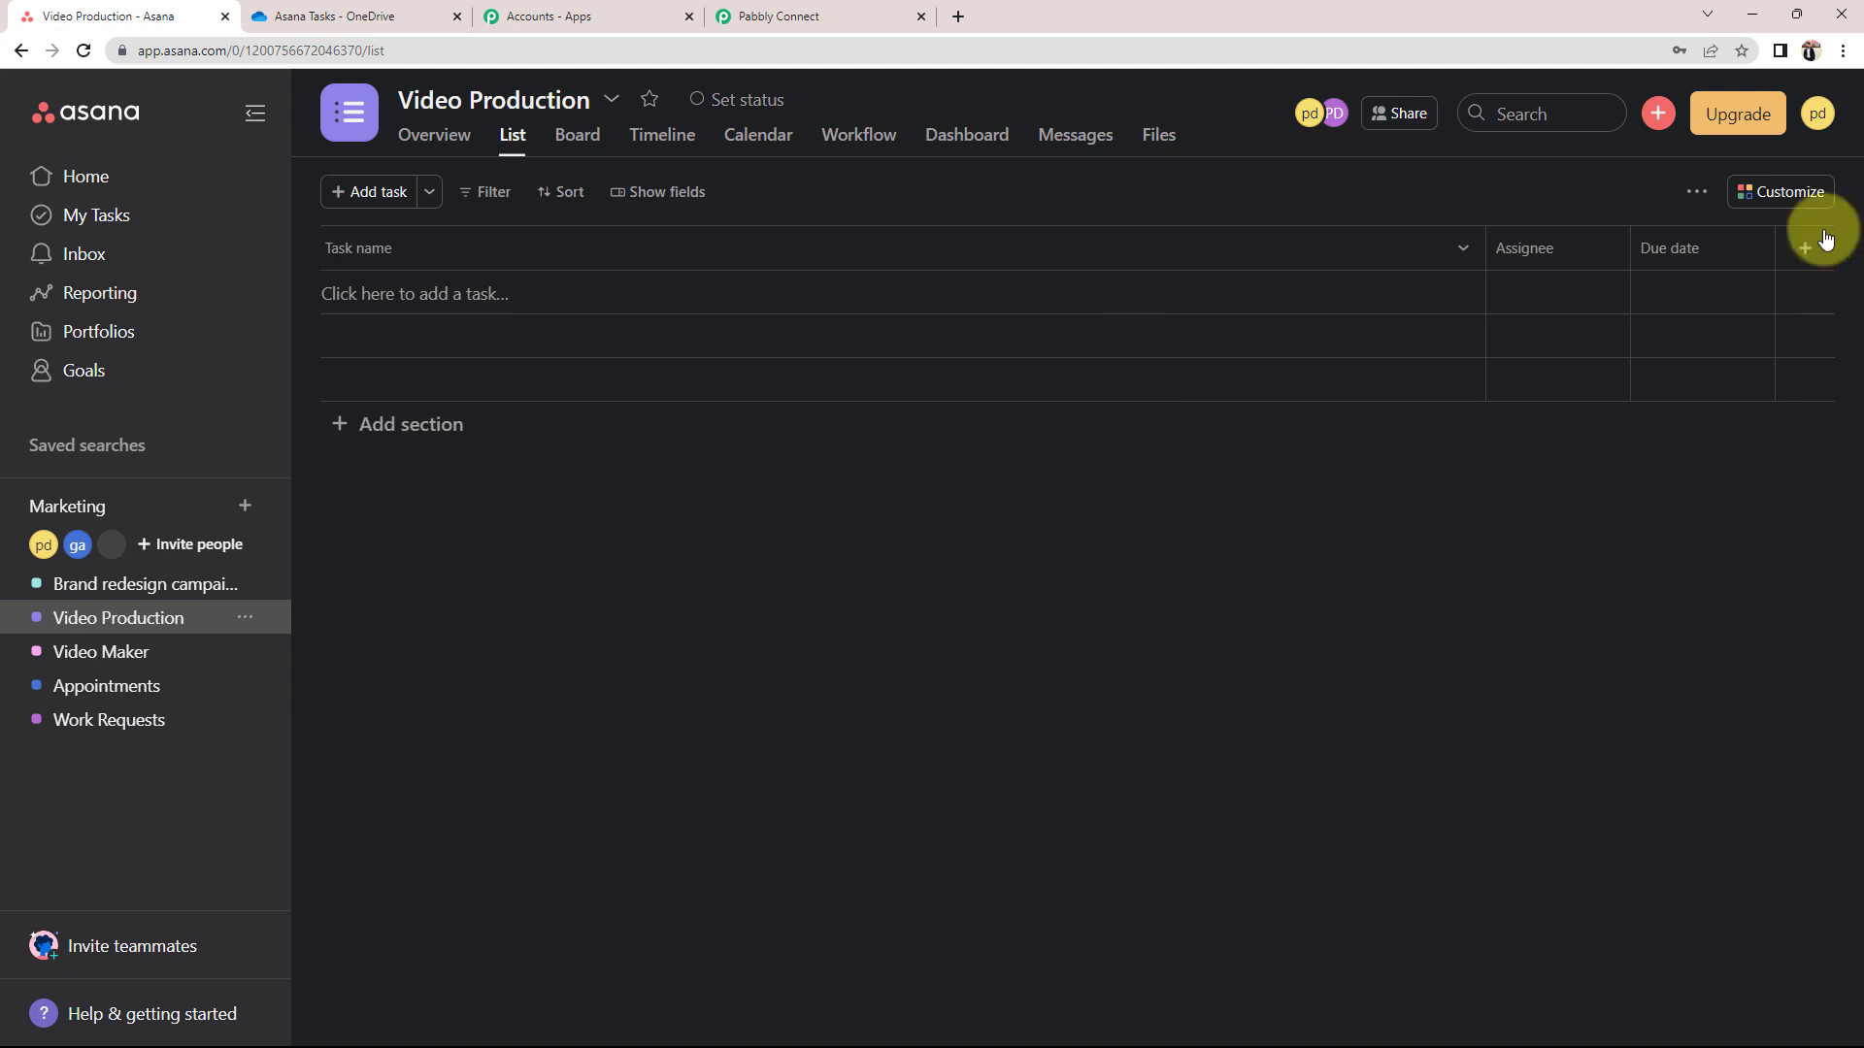
pyautogui.click(1658, 114)
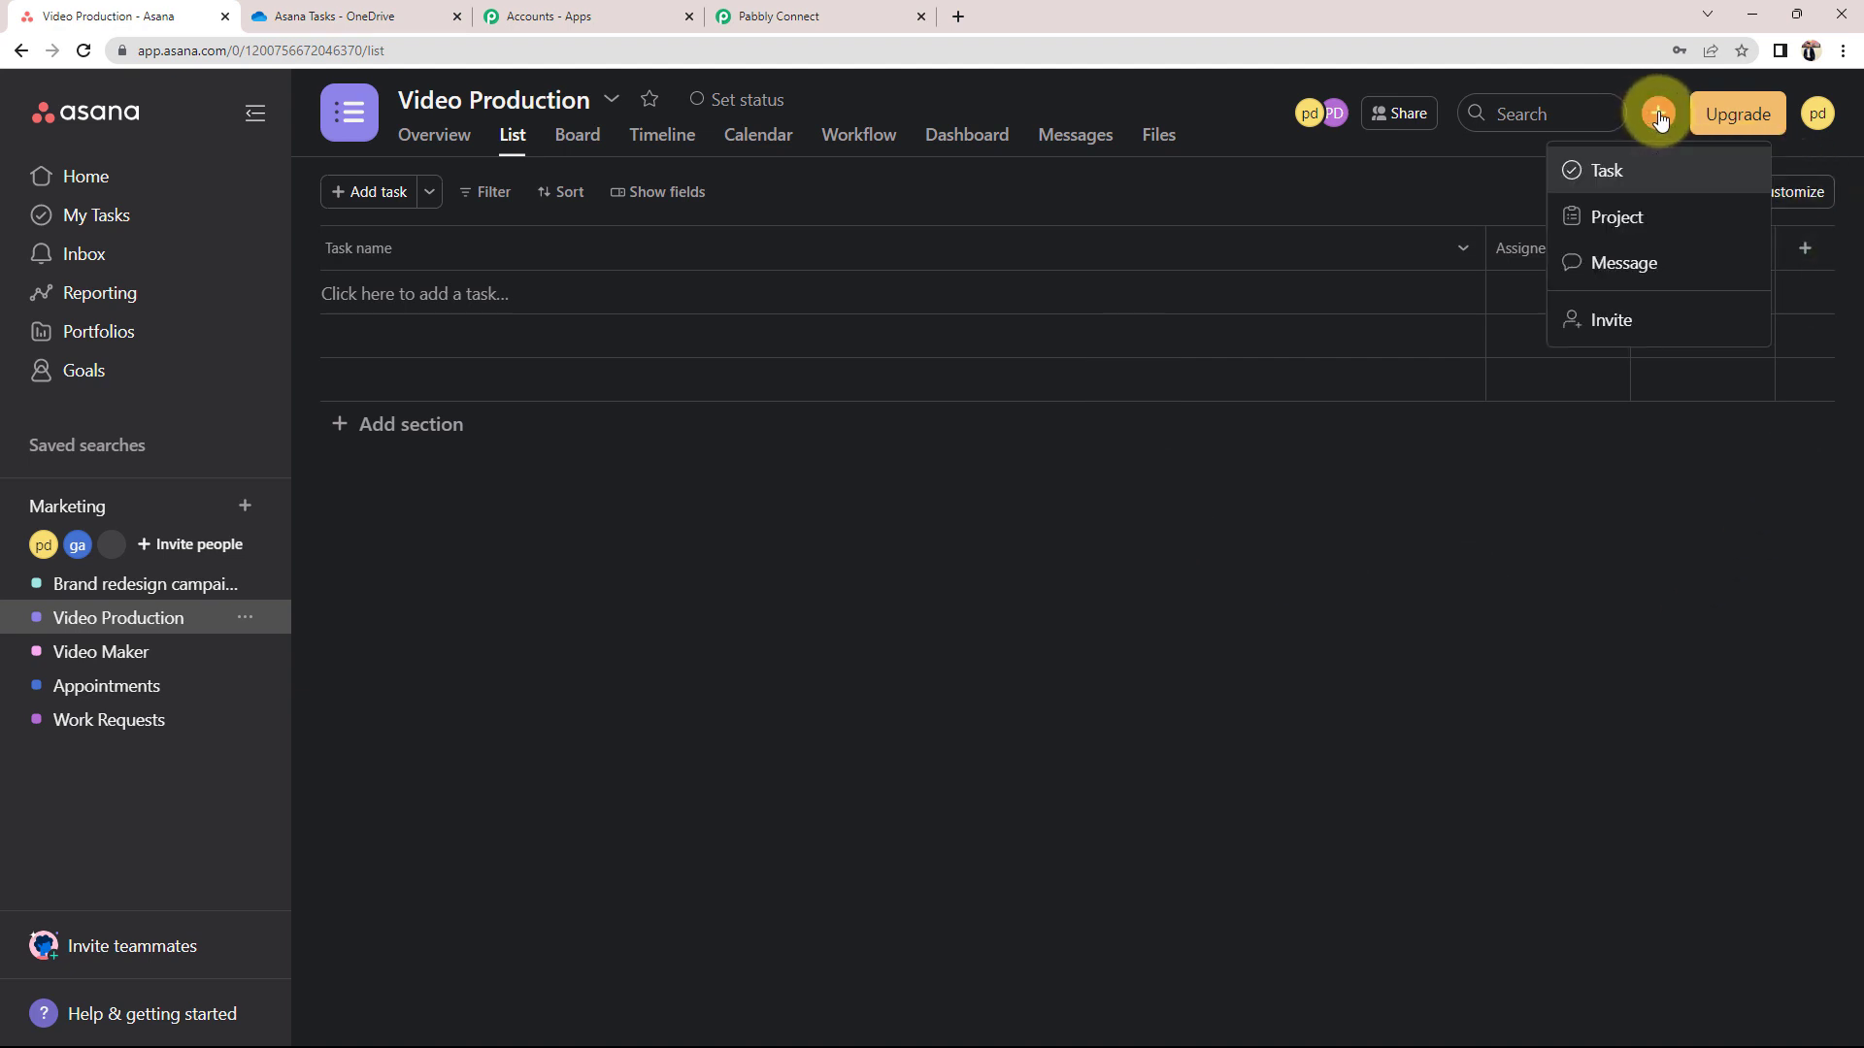
pyautogui.click(1612, 175)
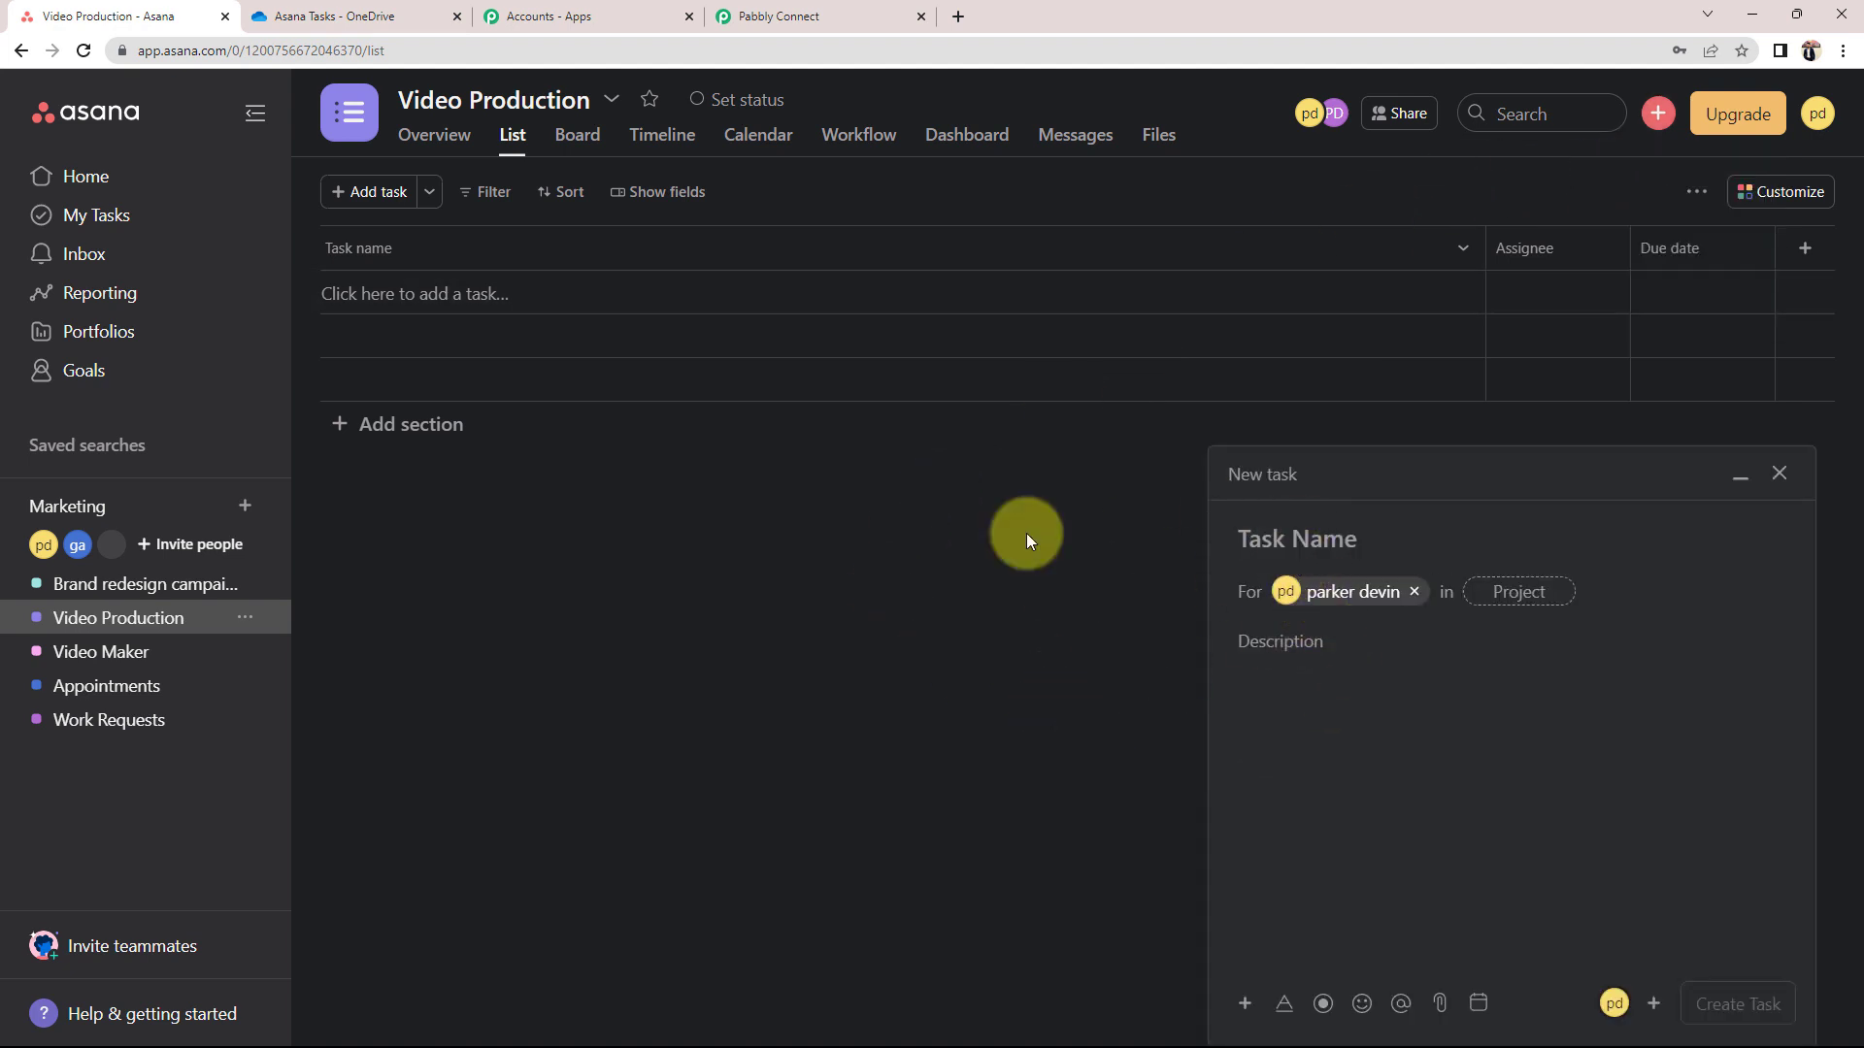
pyautogui.write('Demo Test')
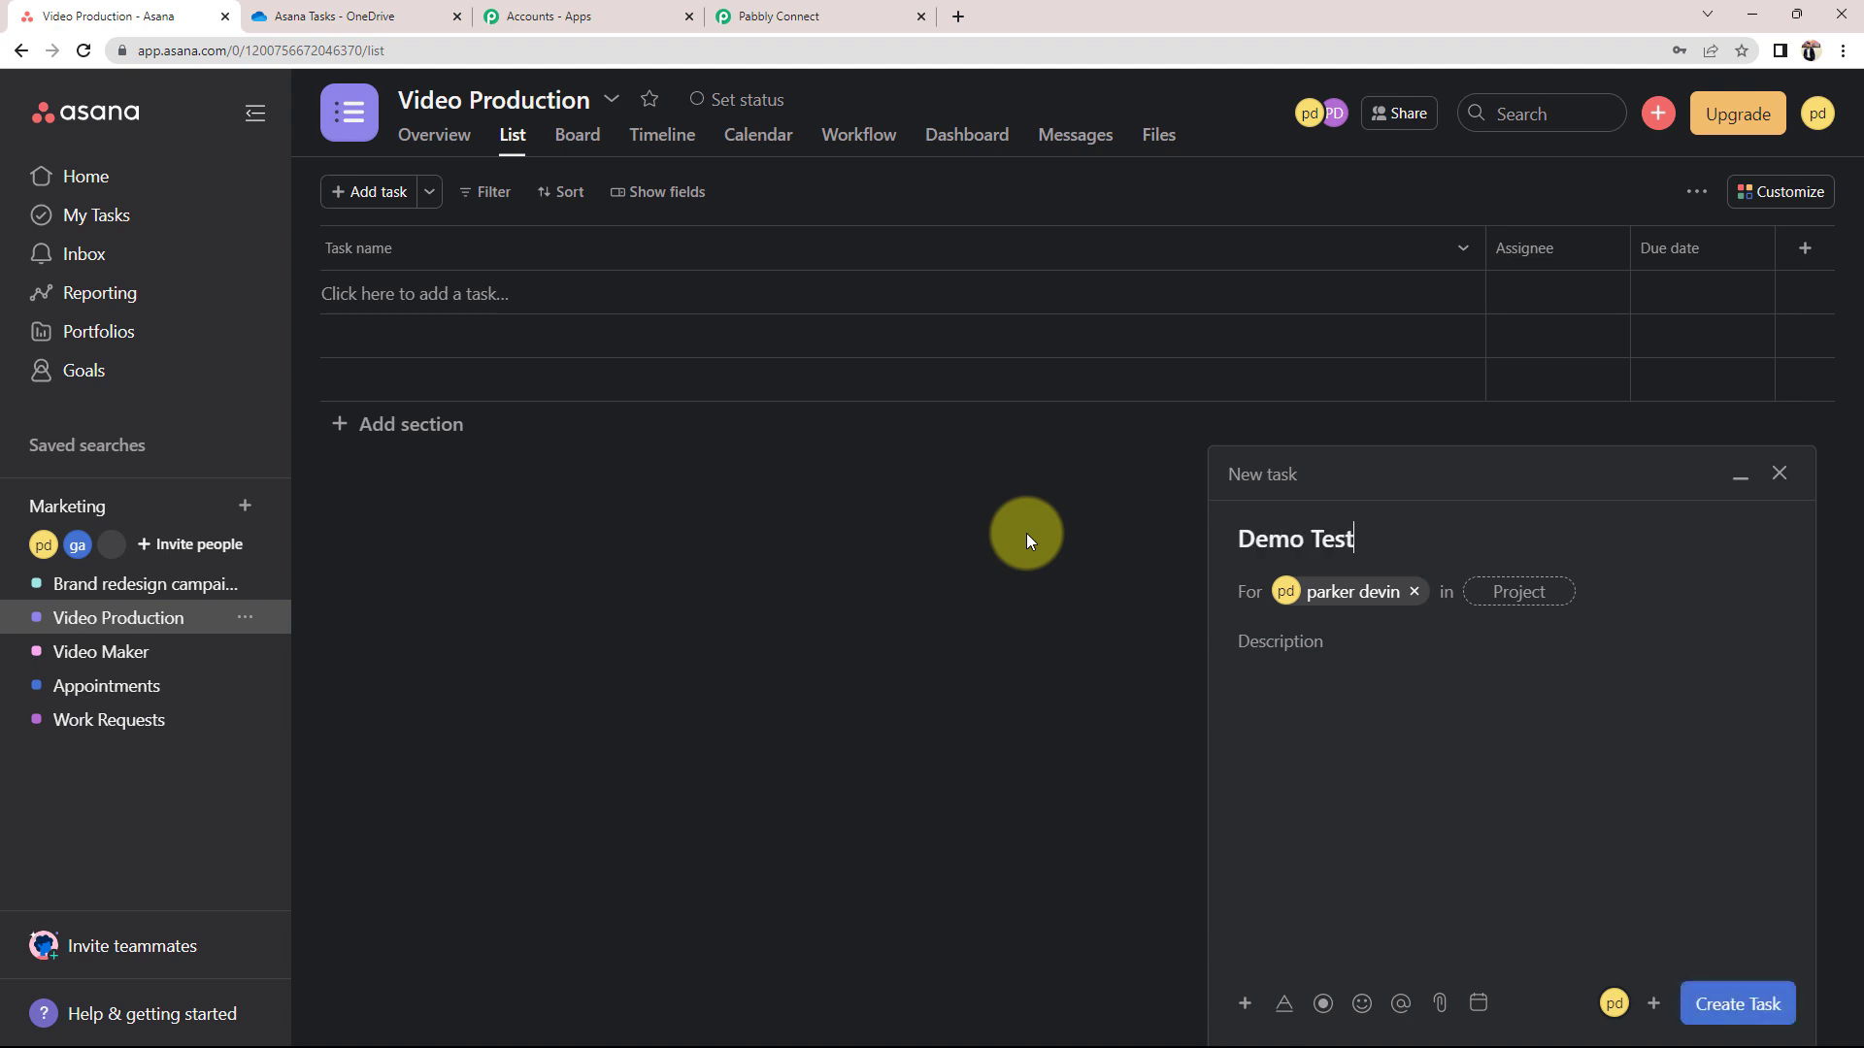
pyautogui.click(1500, 591)
pyautogui.click(1233, 631)
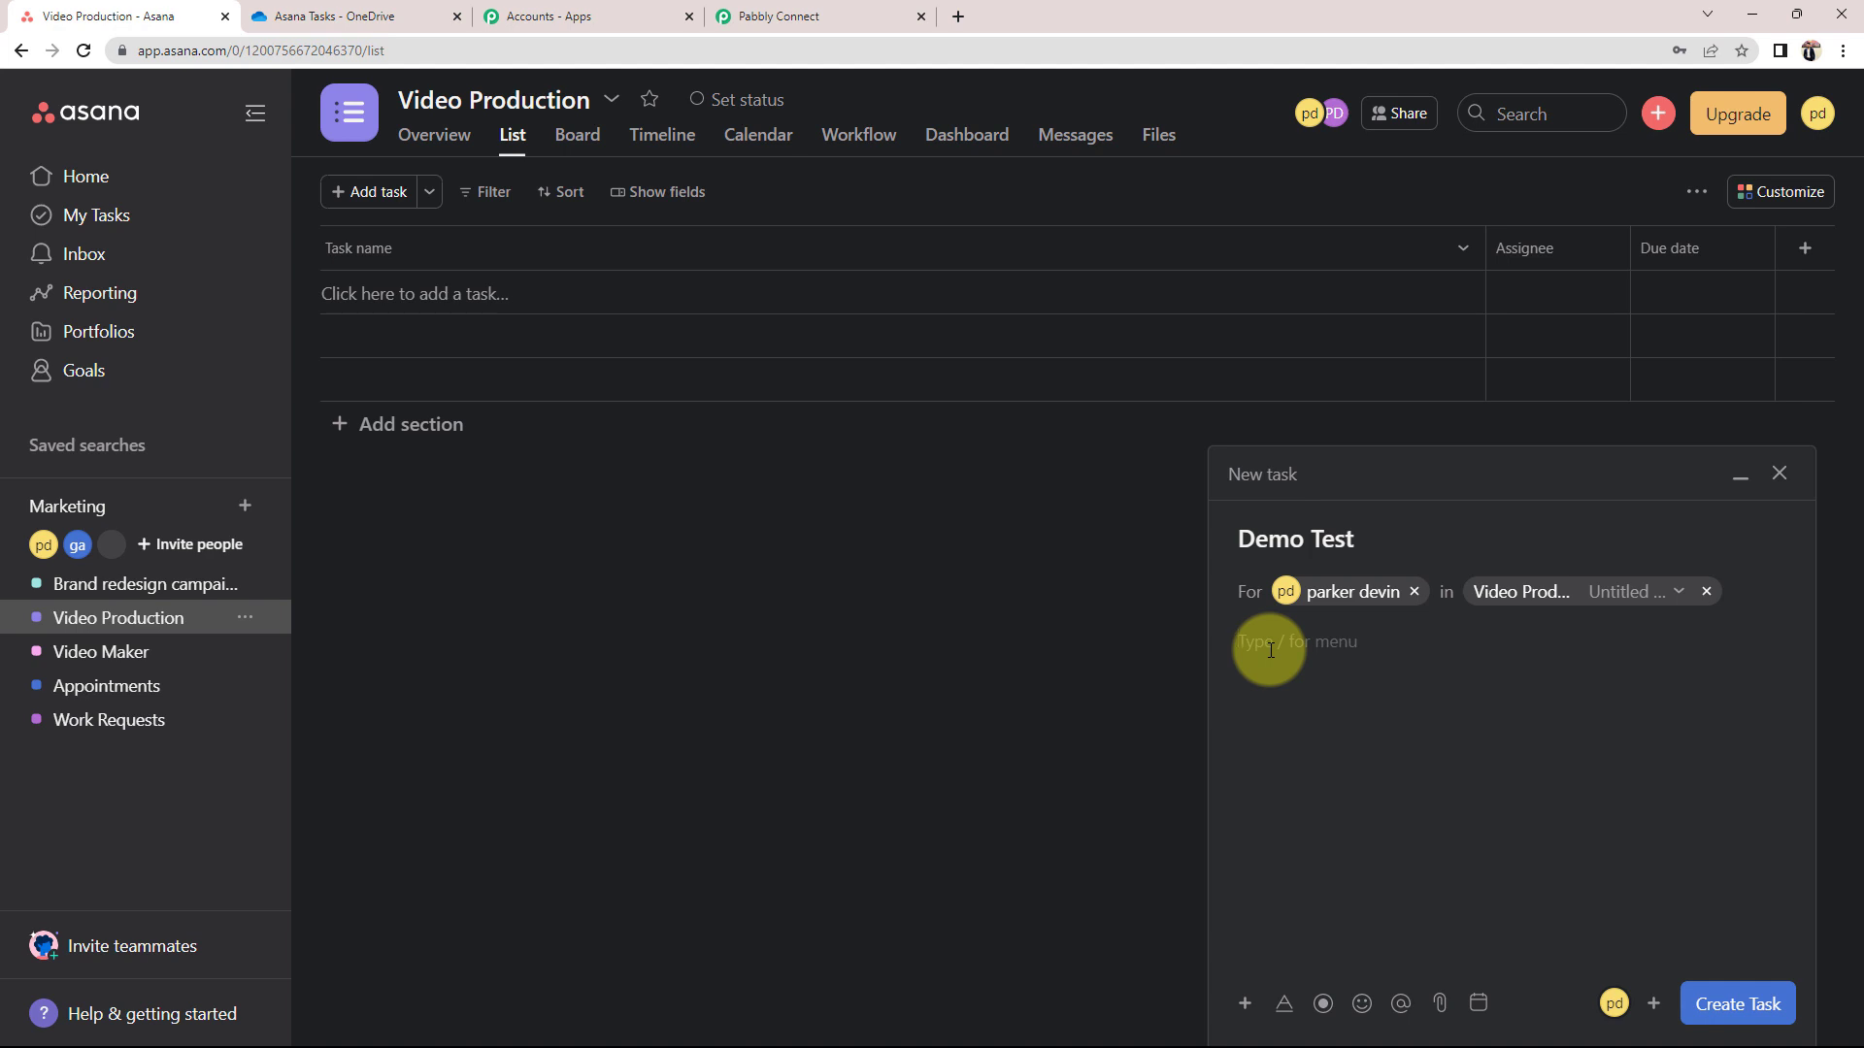
pyautogui.write('This is a Demo.')
pyautogui.click(1706, 1003)
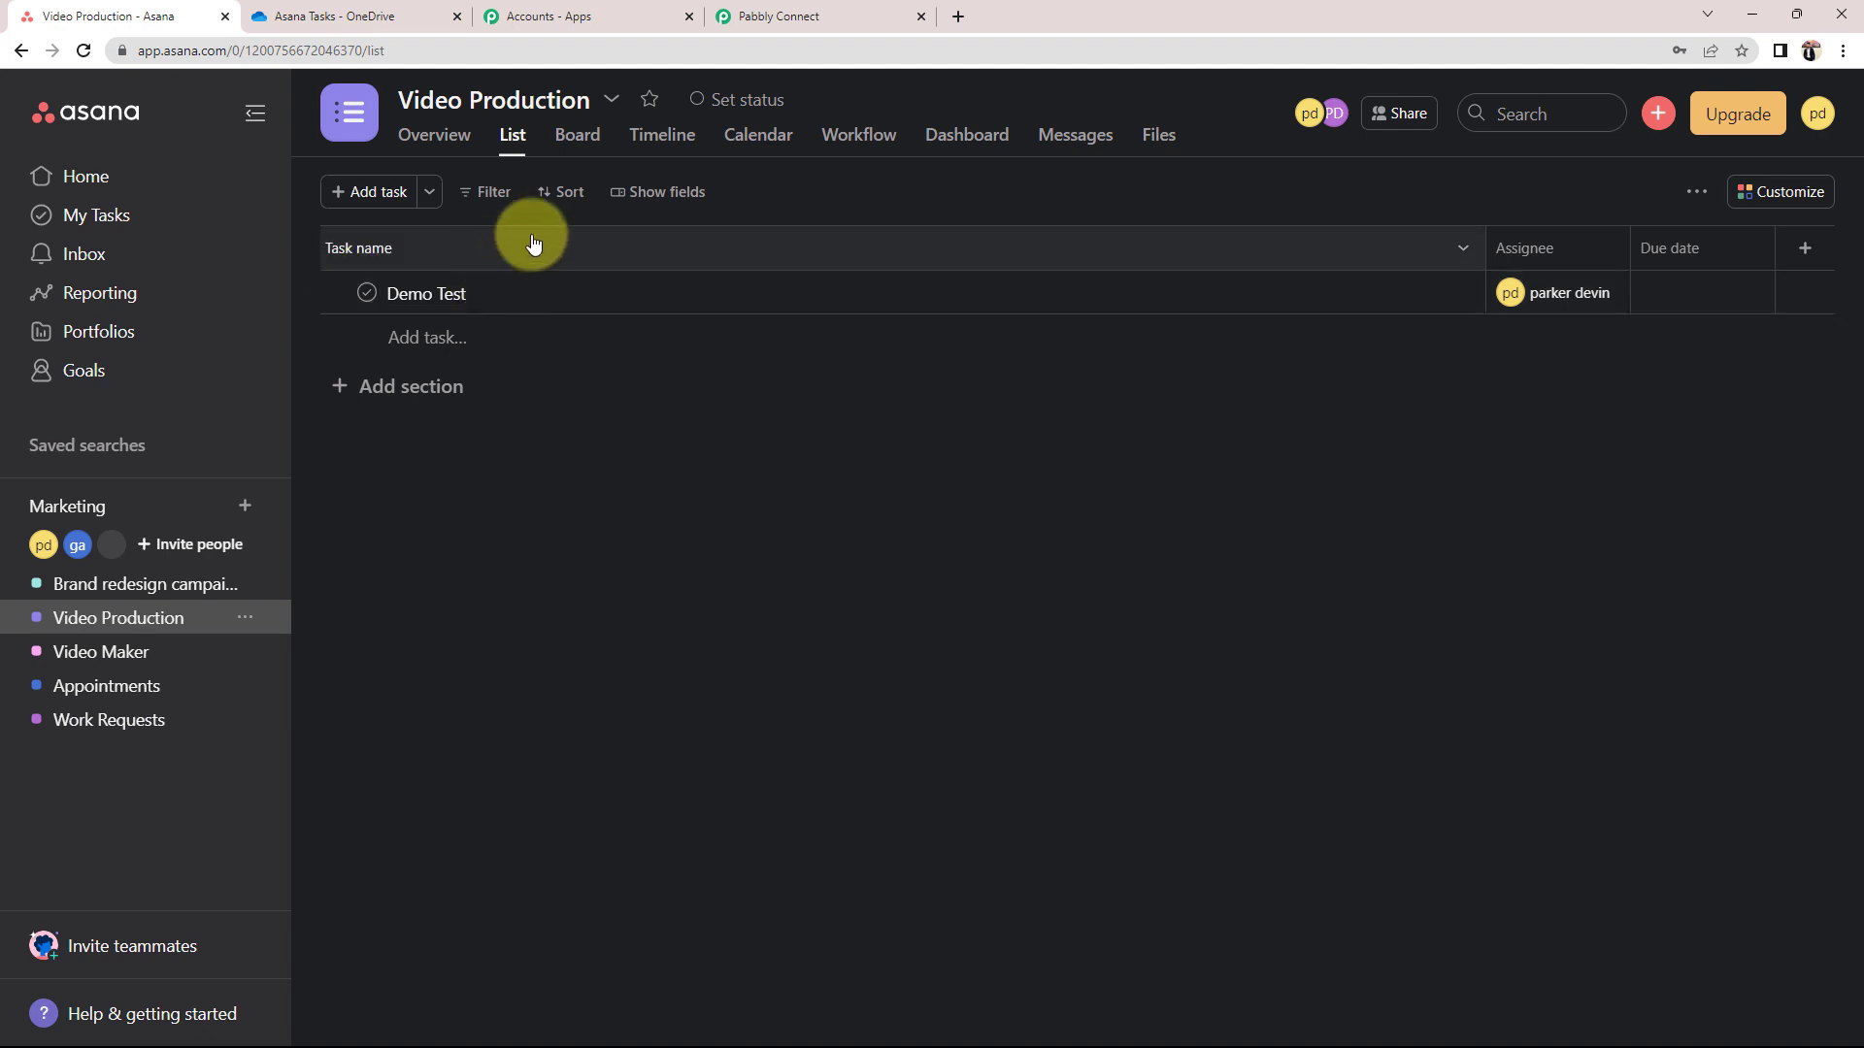
# Back in Pabbly Connect, scroll through the trigger's Response Received fields for the captured task
pyautogui.click(763, 15)
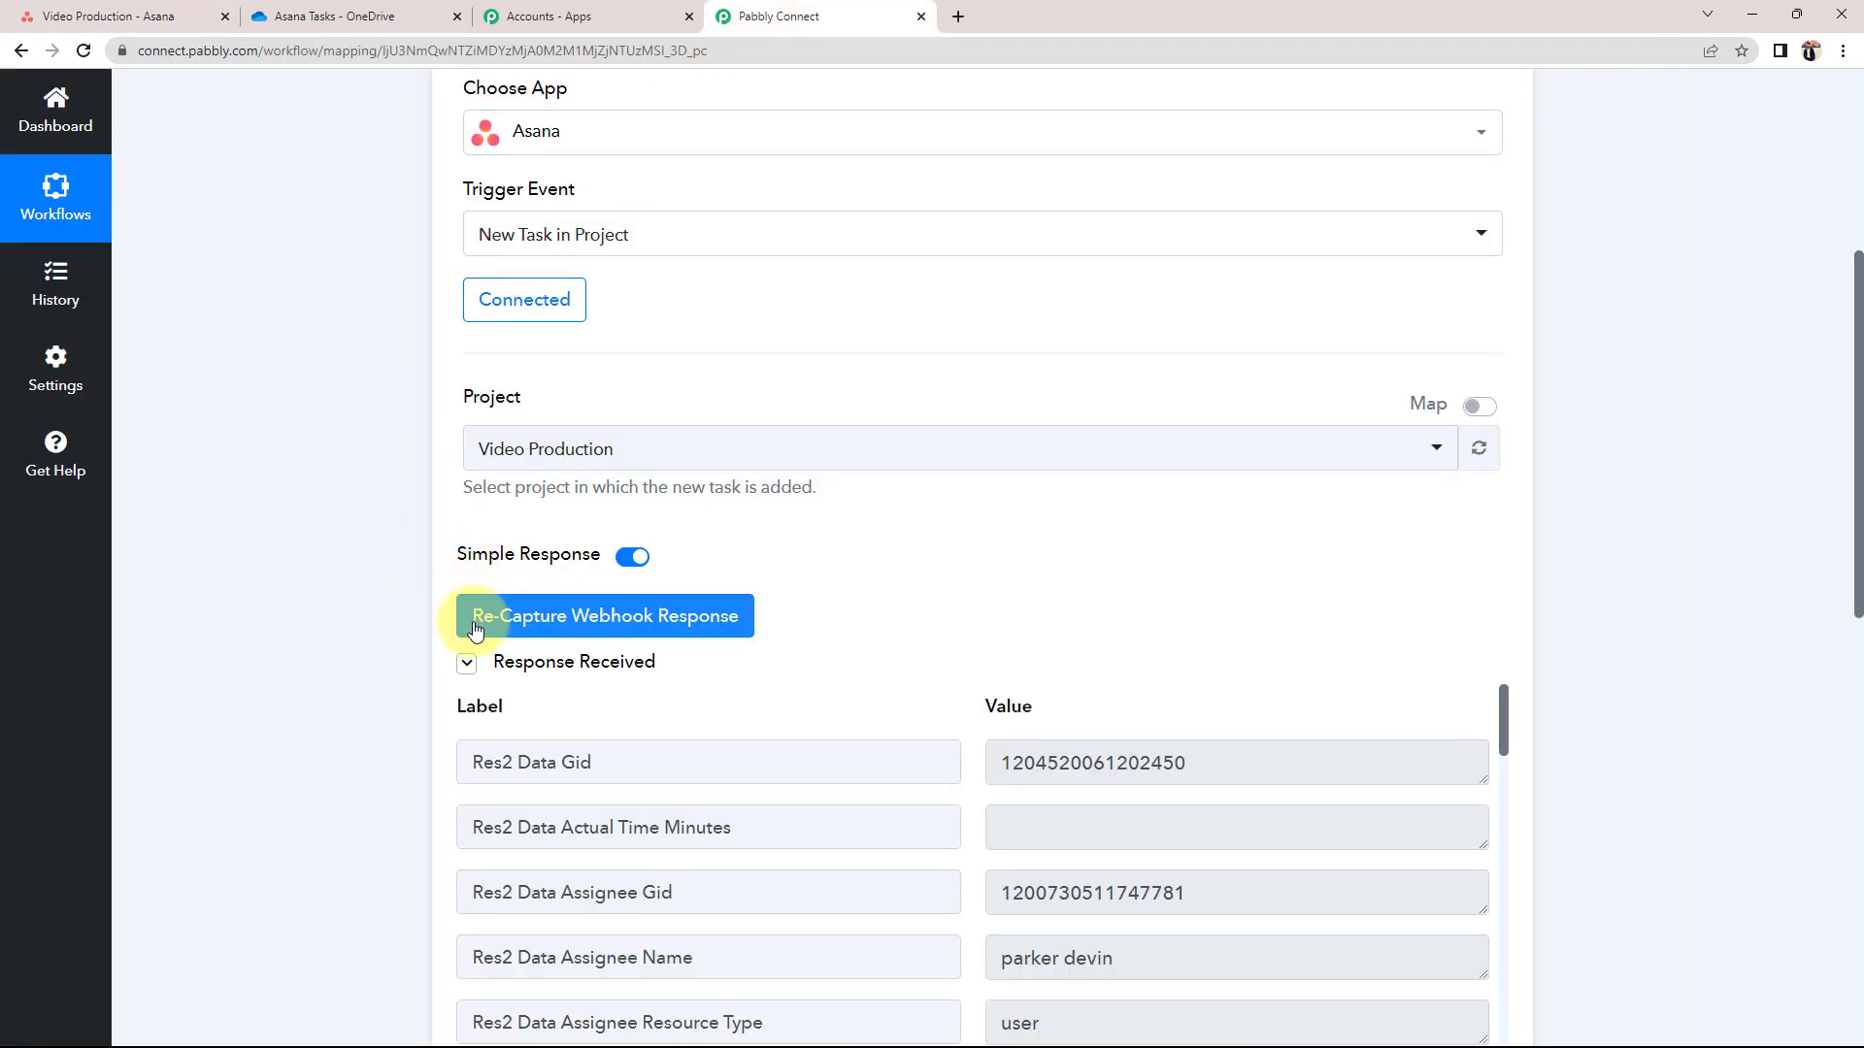
pyautogui.scroll(-1, 348, 668)
pyautogui.scroll(-1, 351, 671)
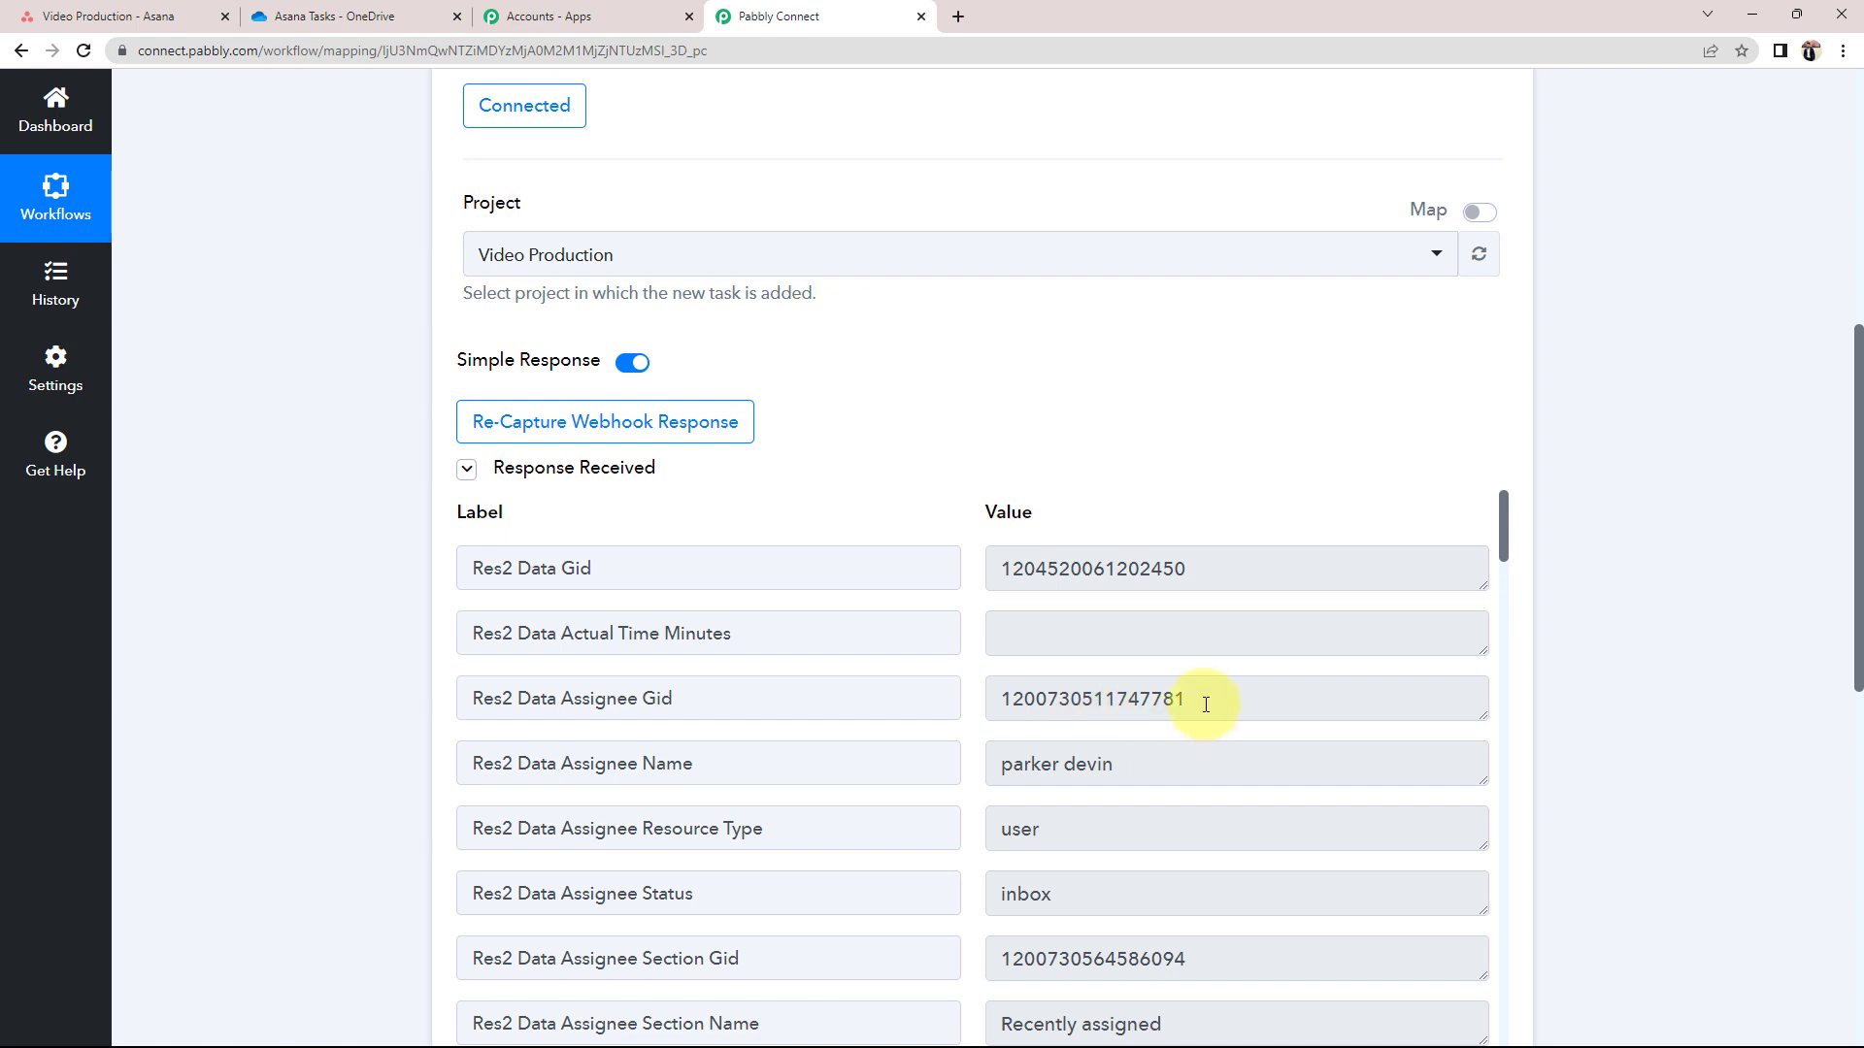
pyautogui.moveTo(1202, 699); pyautogui.dragTo(666, 732)
pyautogui.scroll(-3, 541, 748)
pyautogui.scroll(1, 1092, 594)
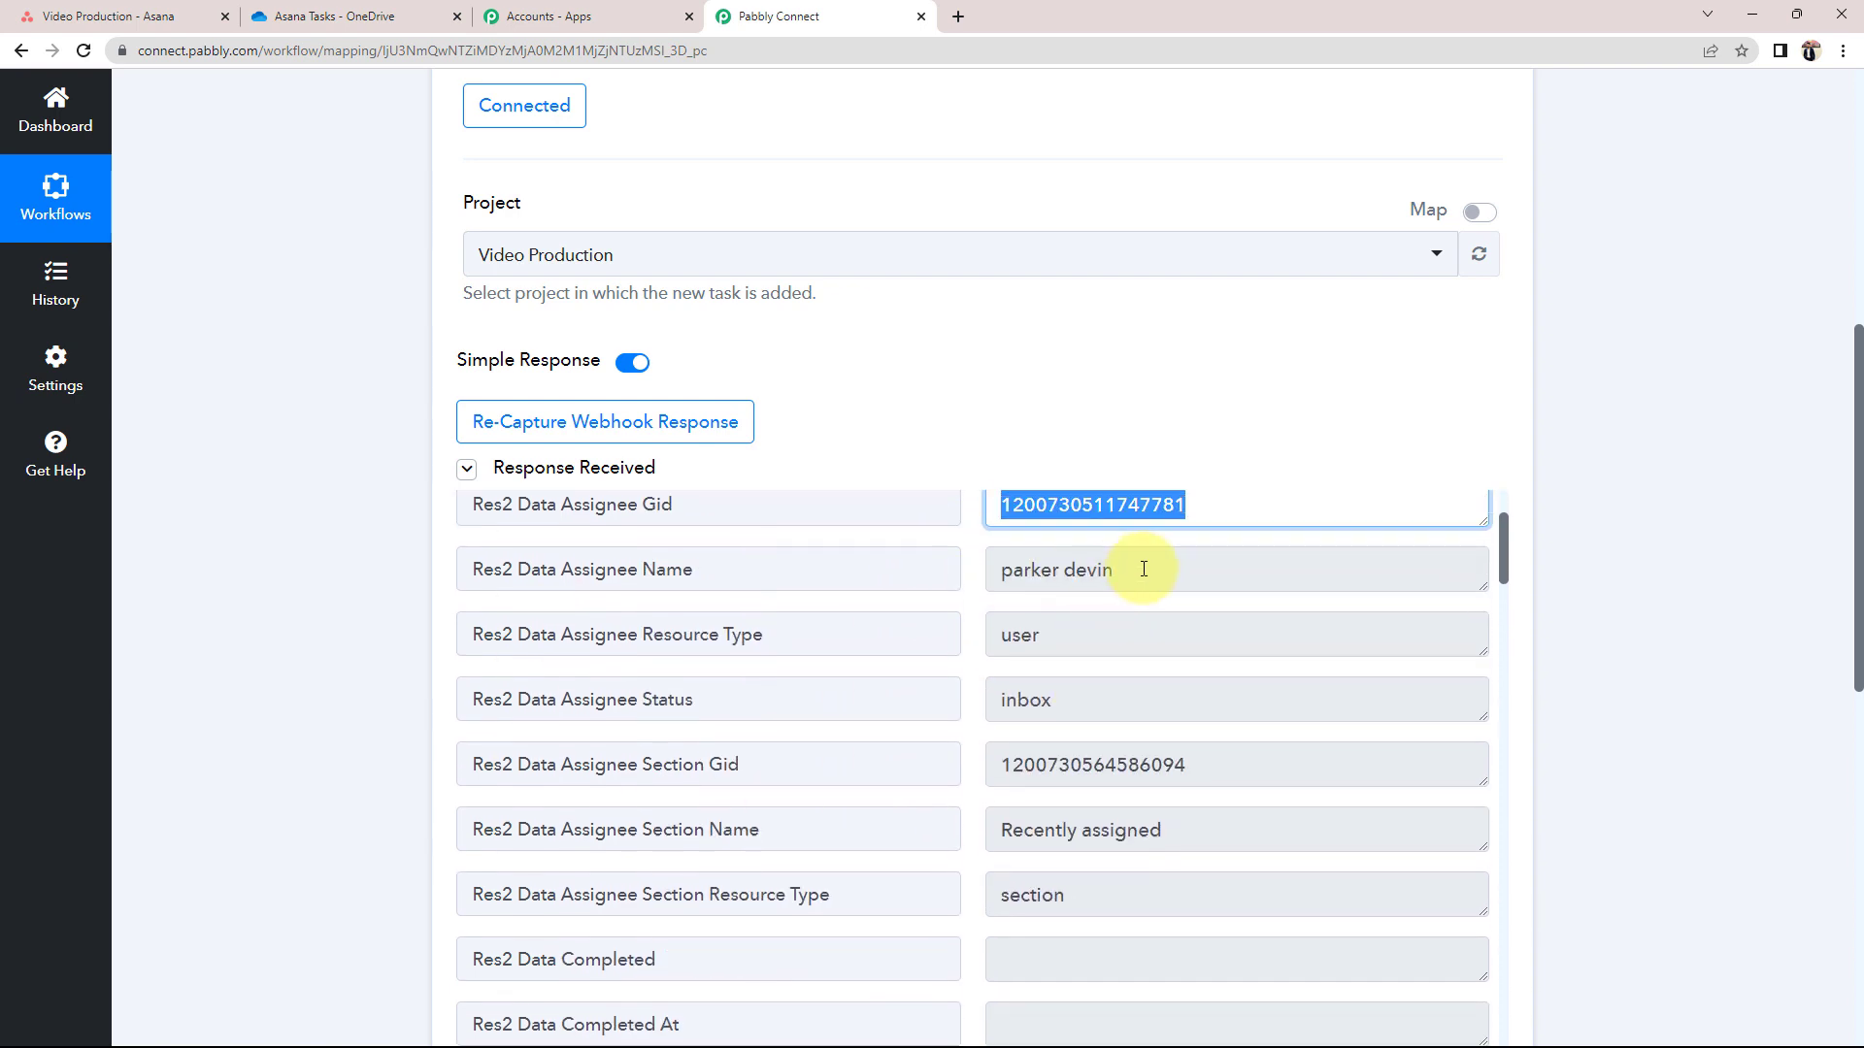
pyautogui.moveTo(1140, 570); pyautogui.dragTo(844, 669)
pyautogui.scroll(-2, 845, 670)
pyautogui.moveTo(1238, 631); pyautogui.dragTo(965, 624)
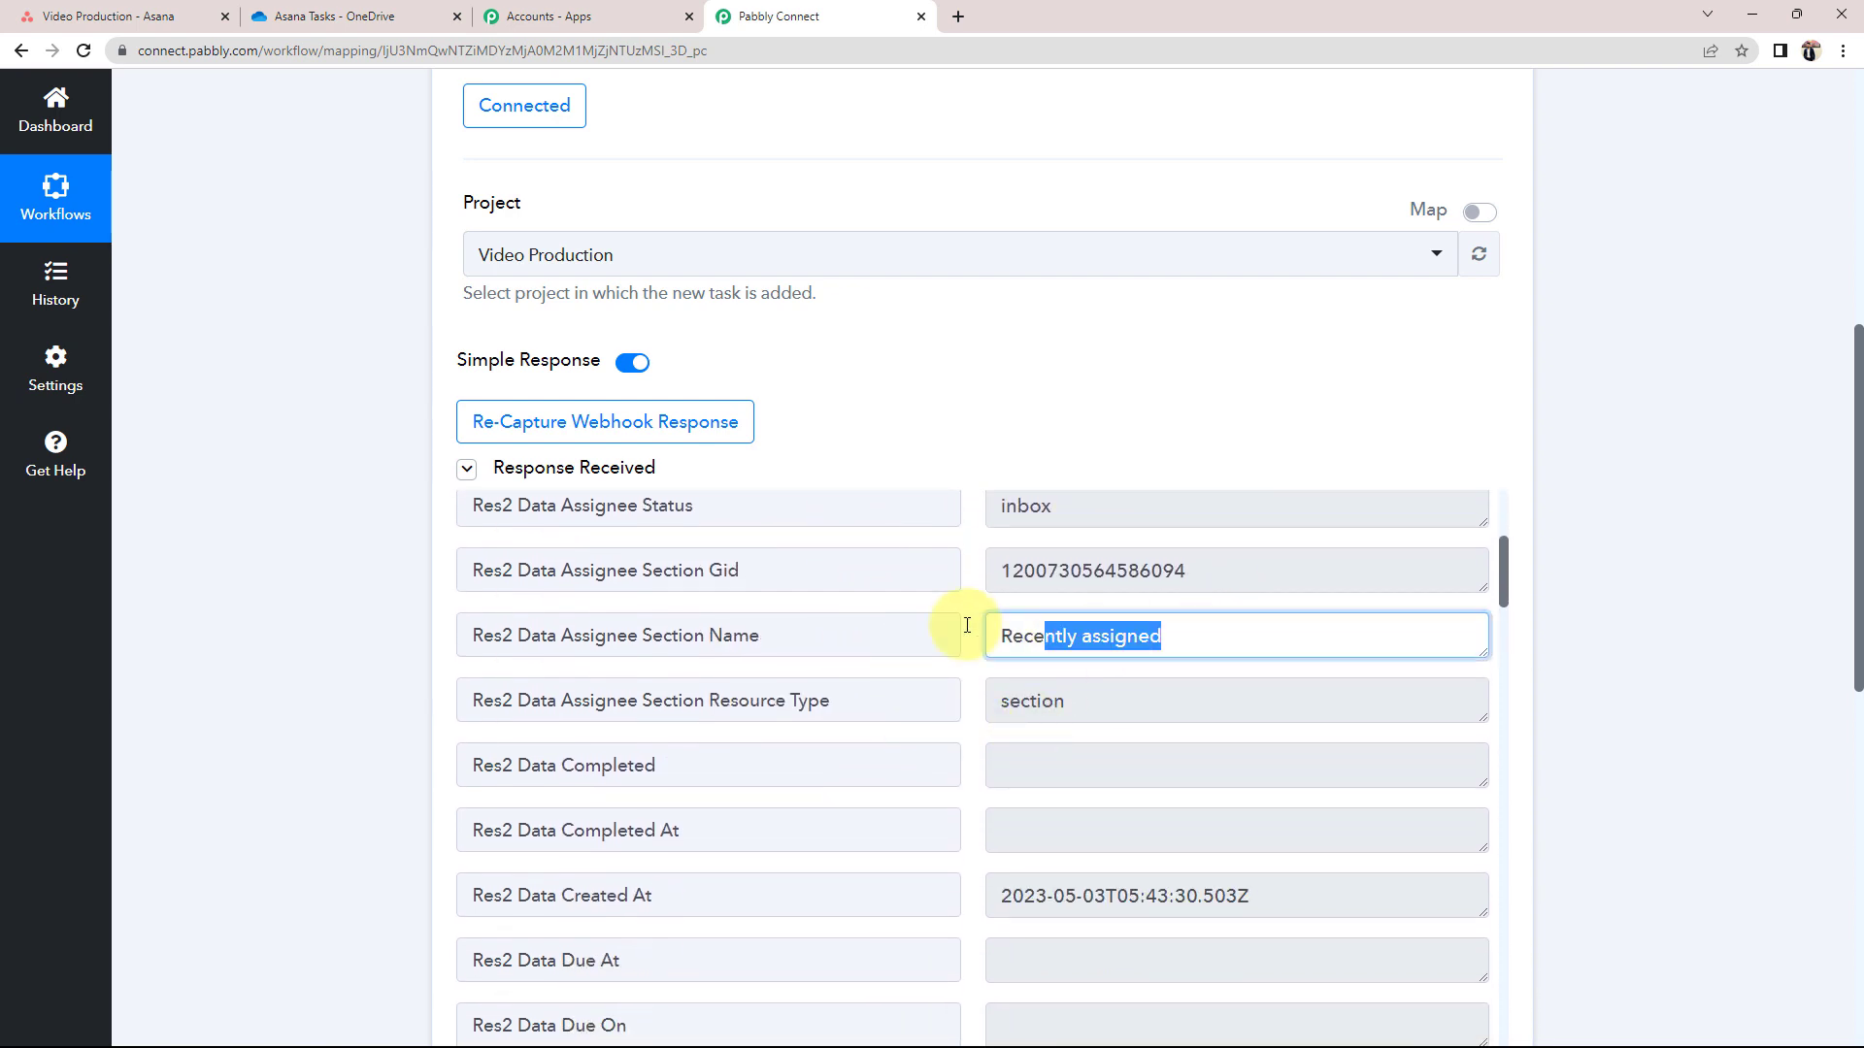
pyautogui.scroll(-6, 1039, 716)
pyautogui.scroll(-5, 1066, 756)
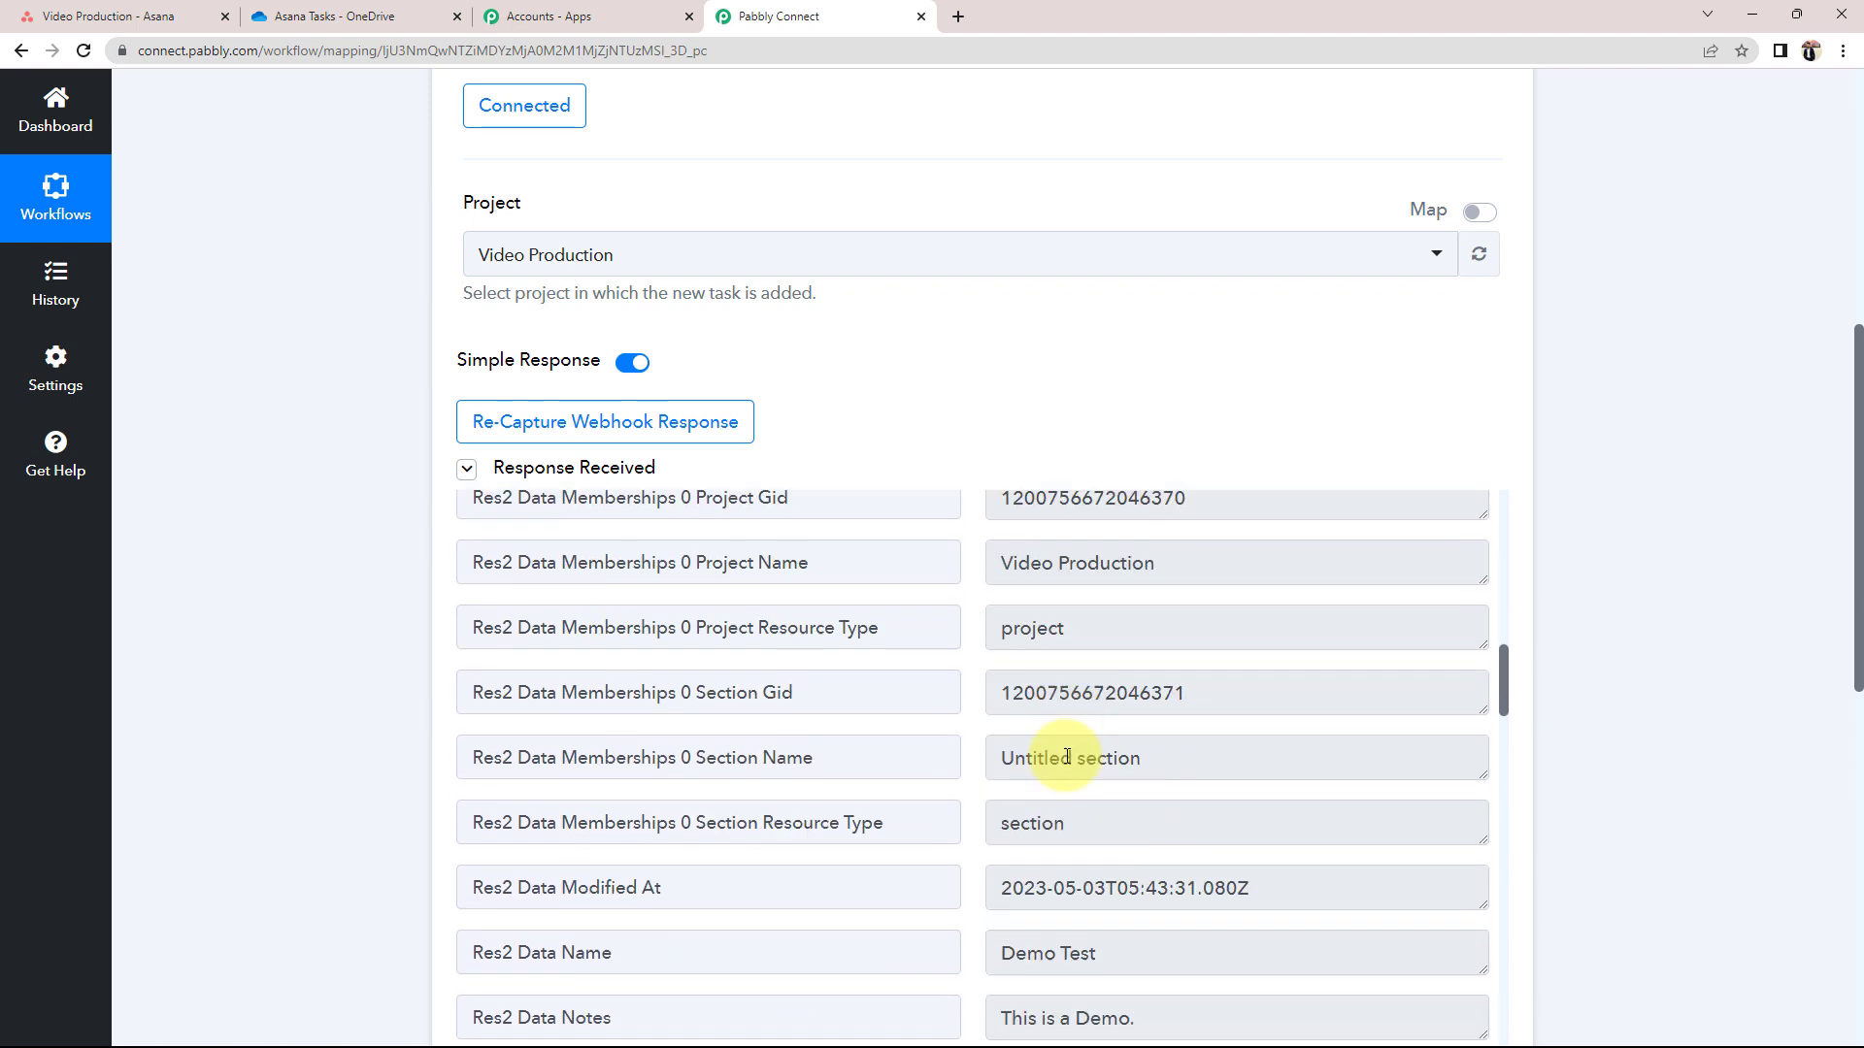
# Verify the captured task name value reads Demo Test
pyautogui.click(996, 803)
pyautogui.moveTo(996, 803); pyautogui.dragTo(1107, 811)
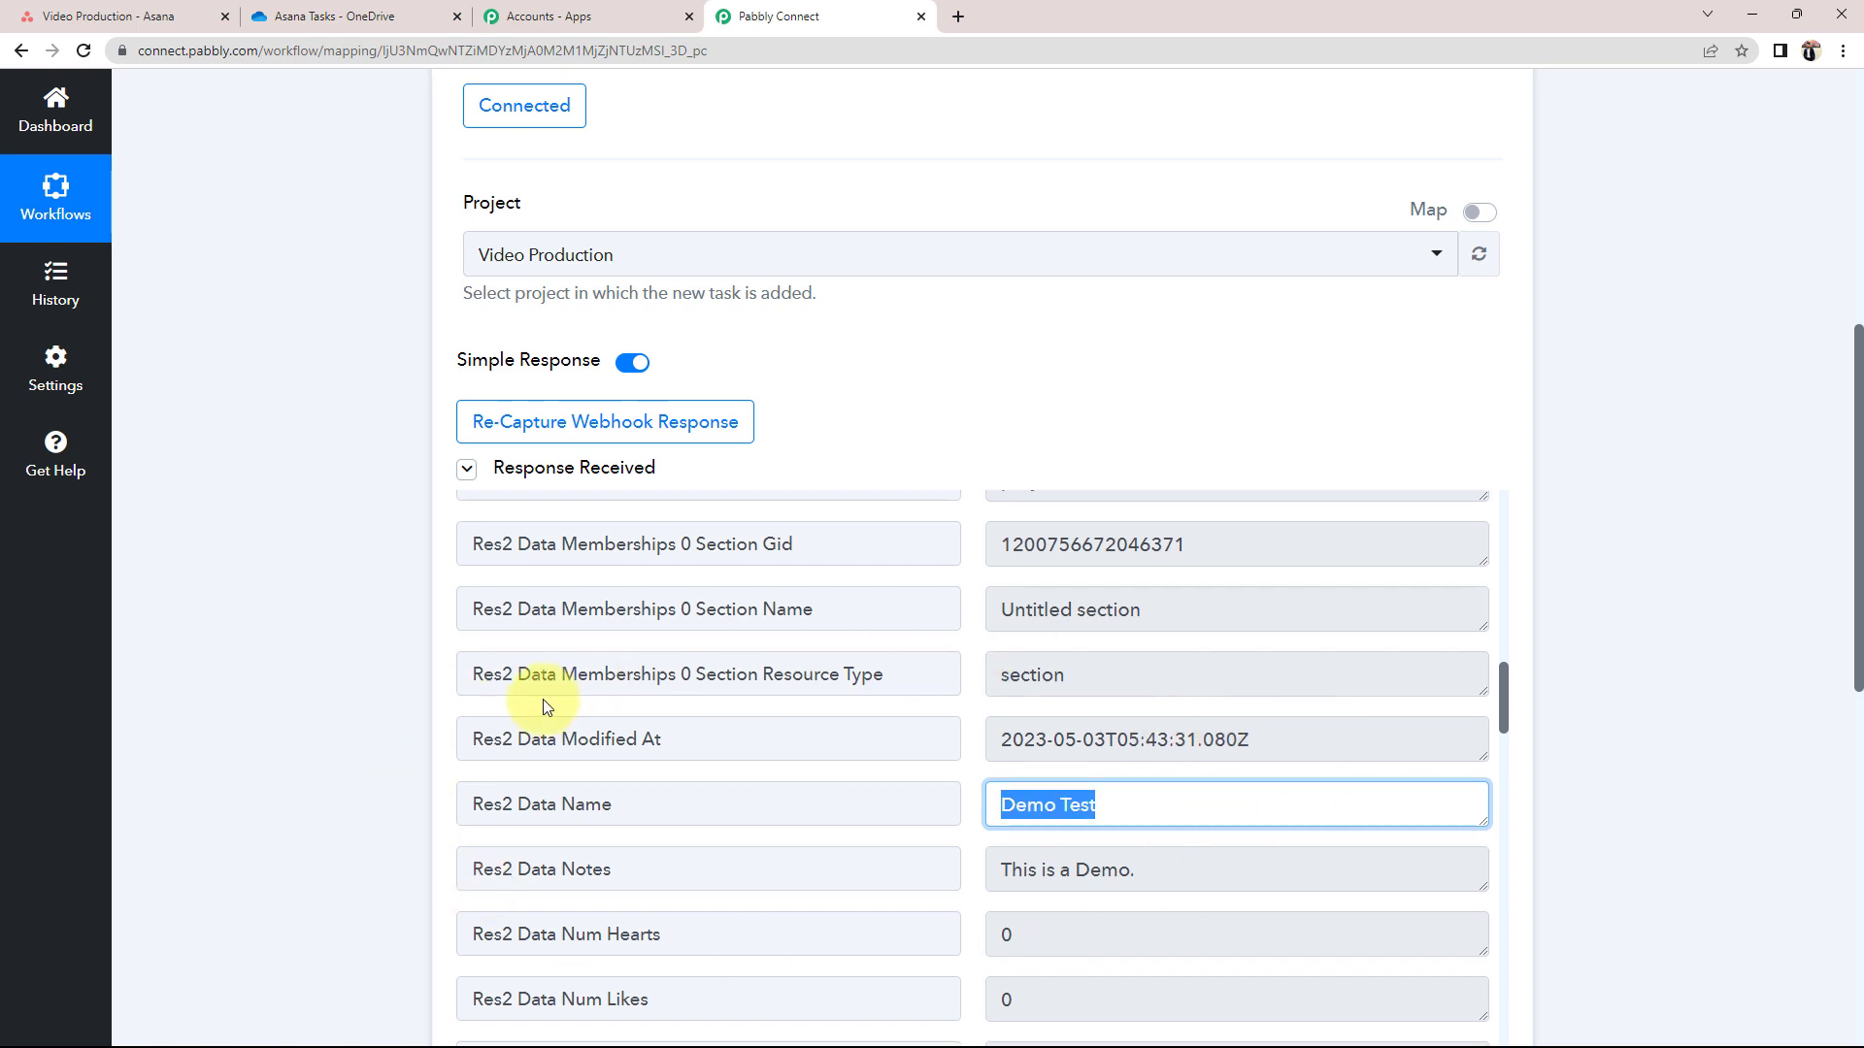
pyautogui.scroll(8, 544, 699)
pyautogui.scroll(5, 195, 684)
pyautogui.scroll(3, 243, 677)
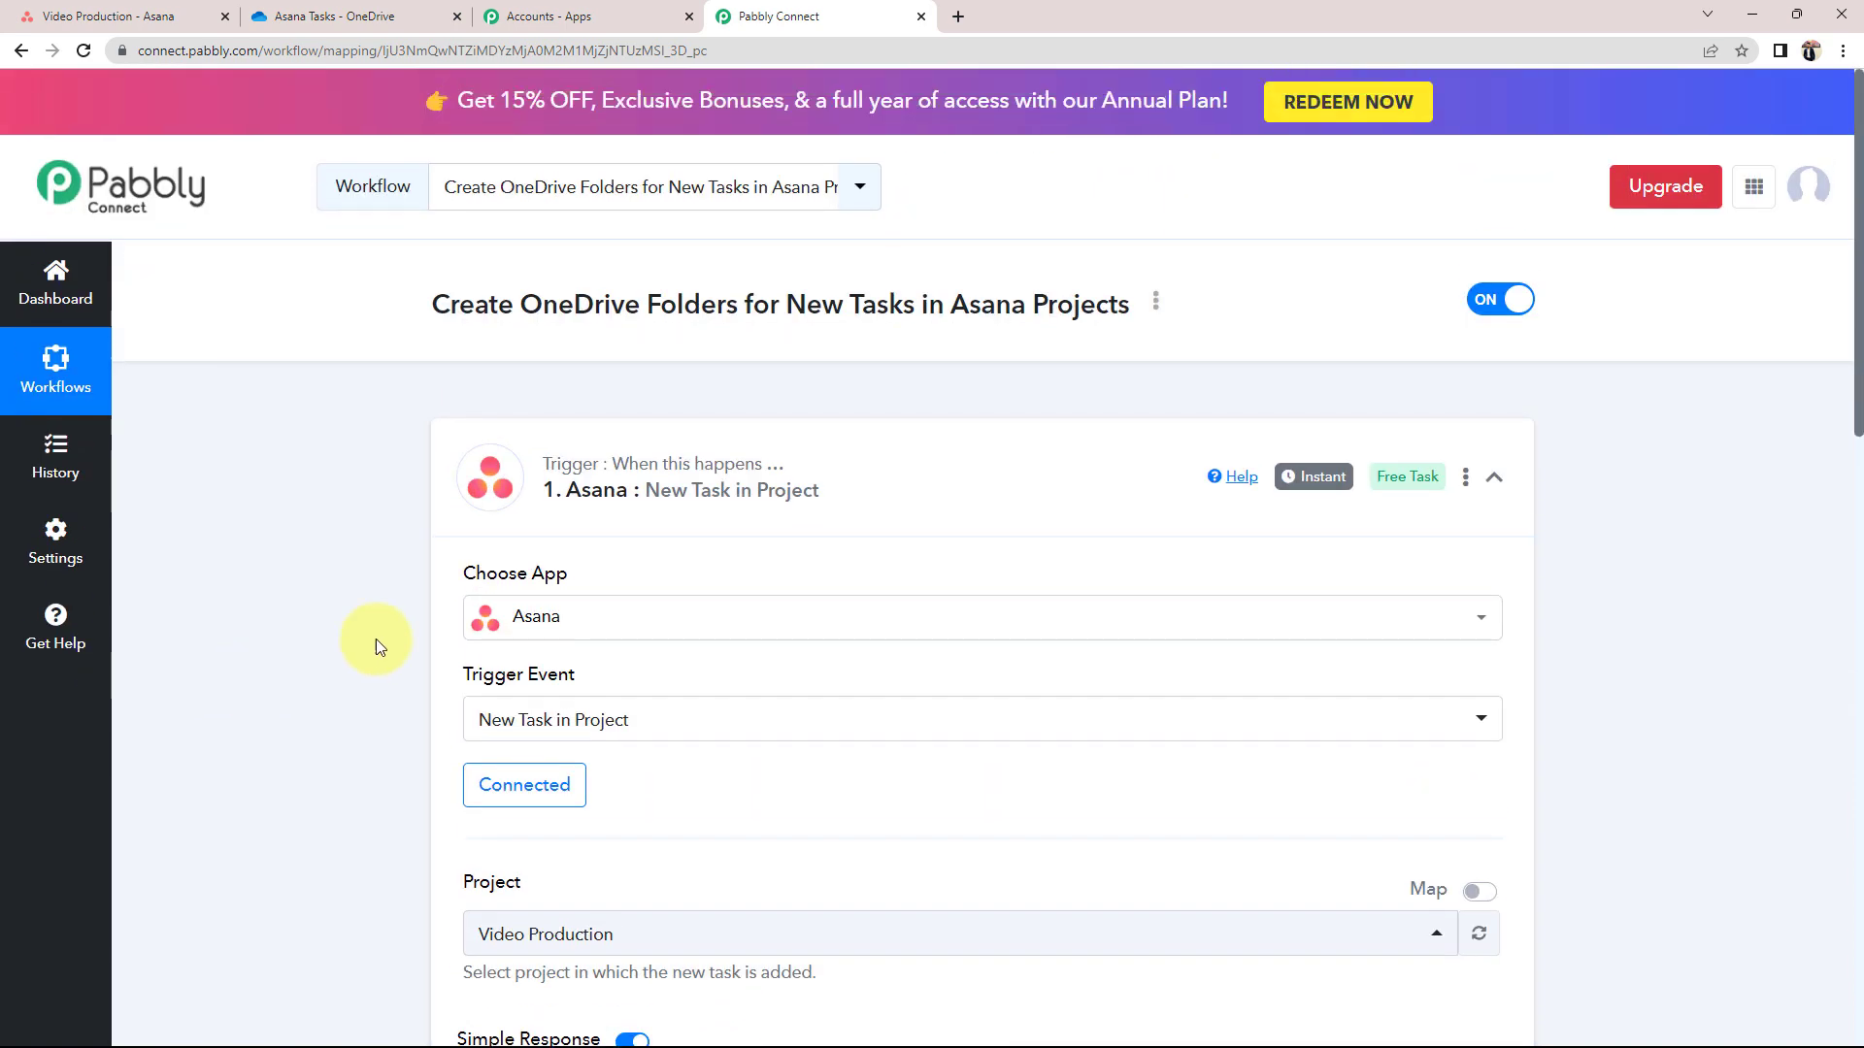
# Collapse the trigger, search 'micr' in the action step, and choose Microsoft OneDrive as its app
pyautogui.click(981, 479)
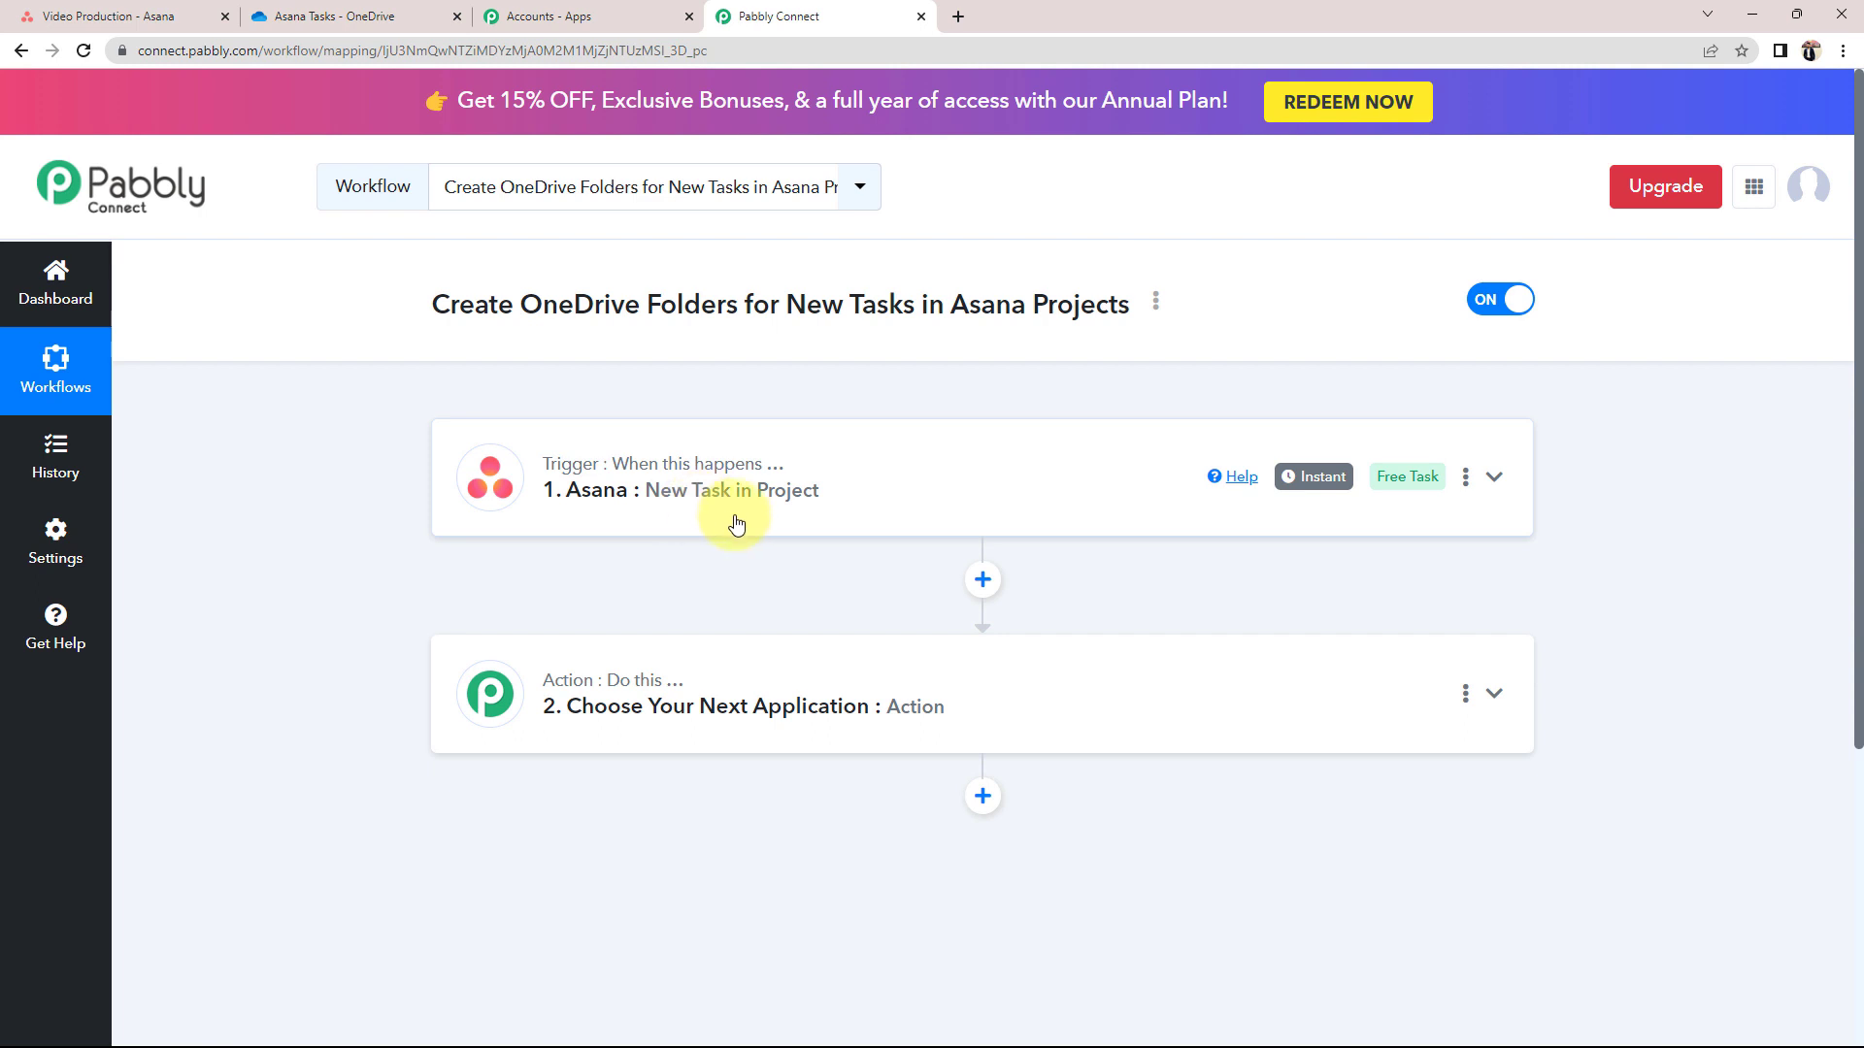
pyautogui.moveTo(1316, 480)
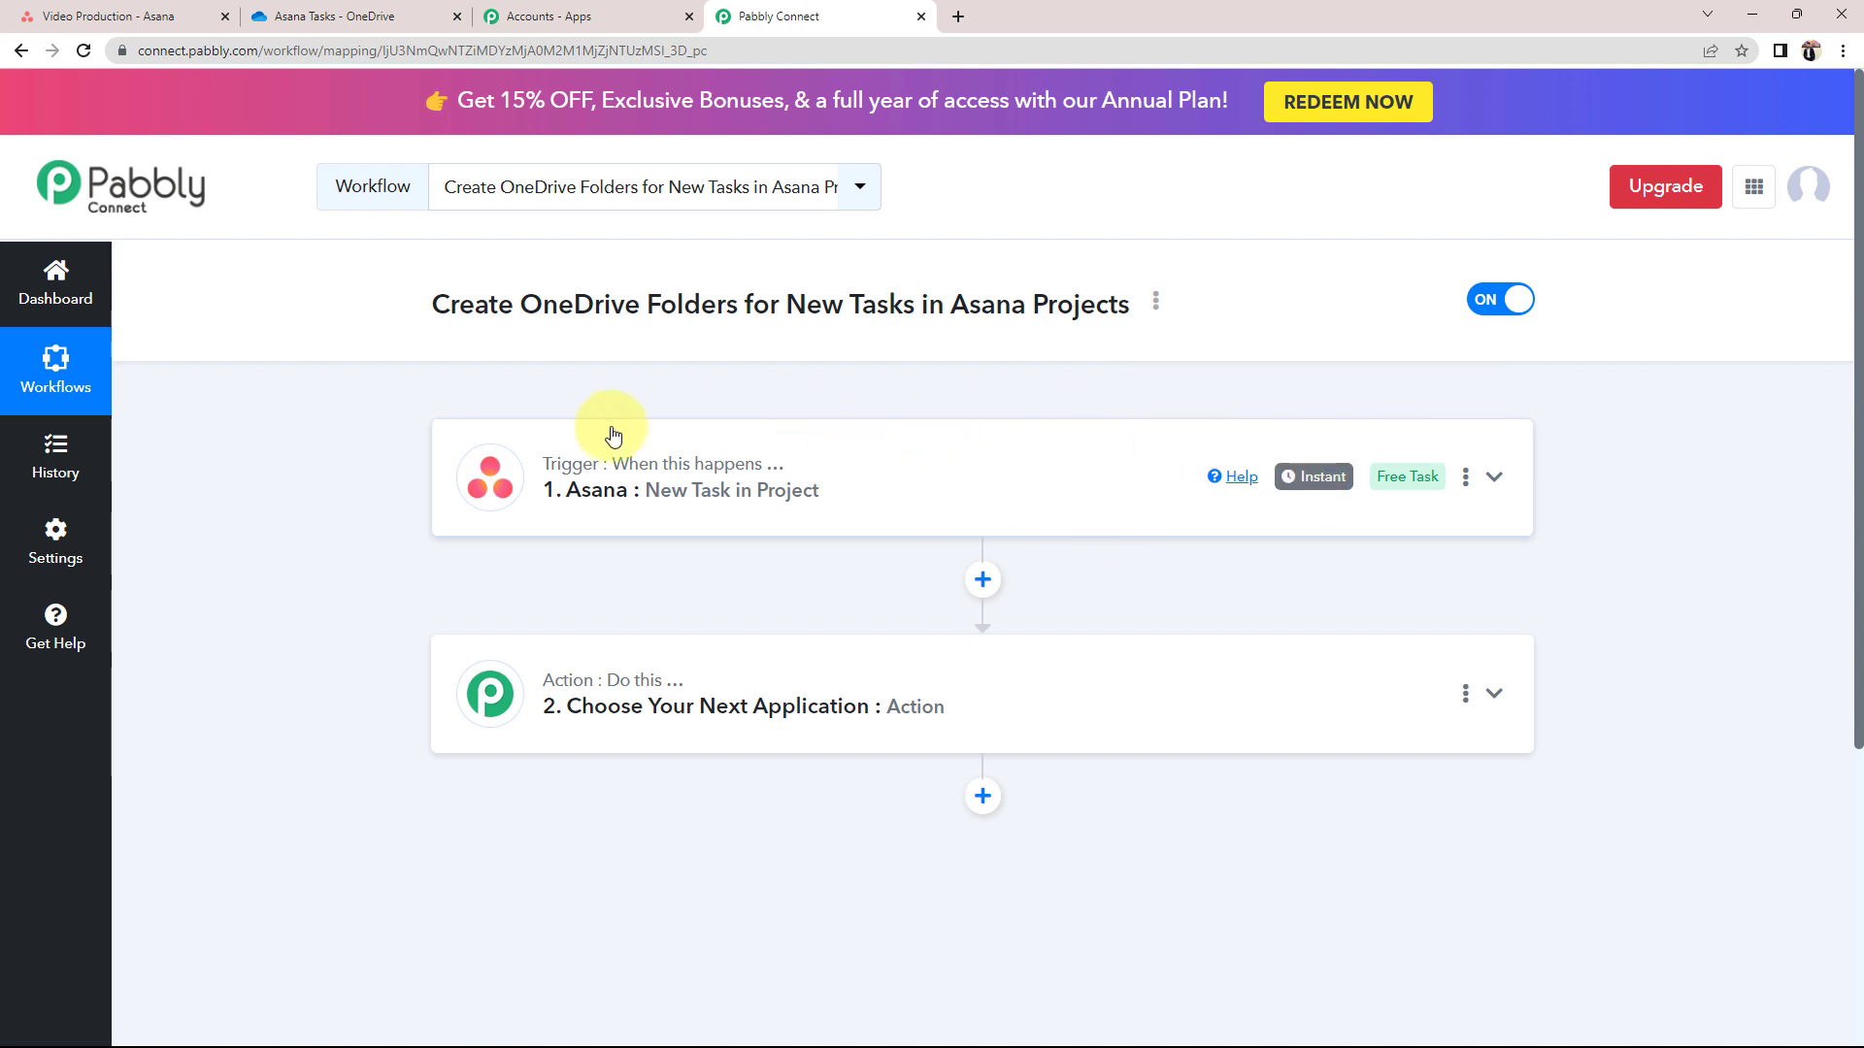
pyautogui.click(594, 701)
pyautogui.click(538, 643)
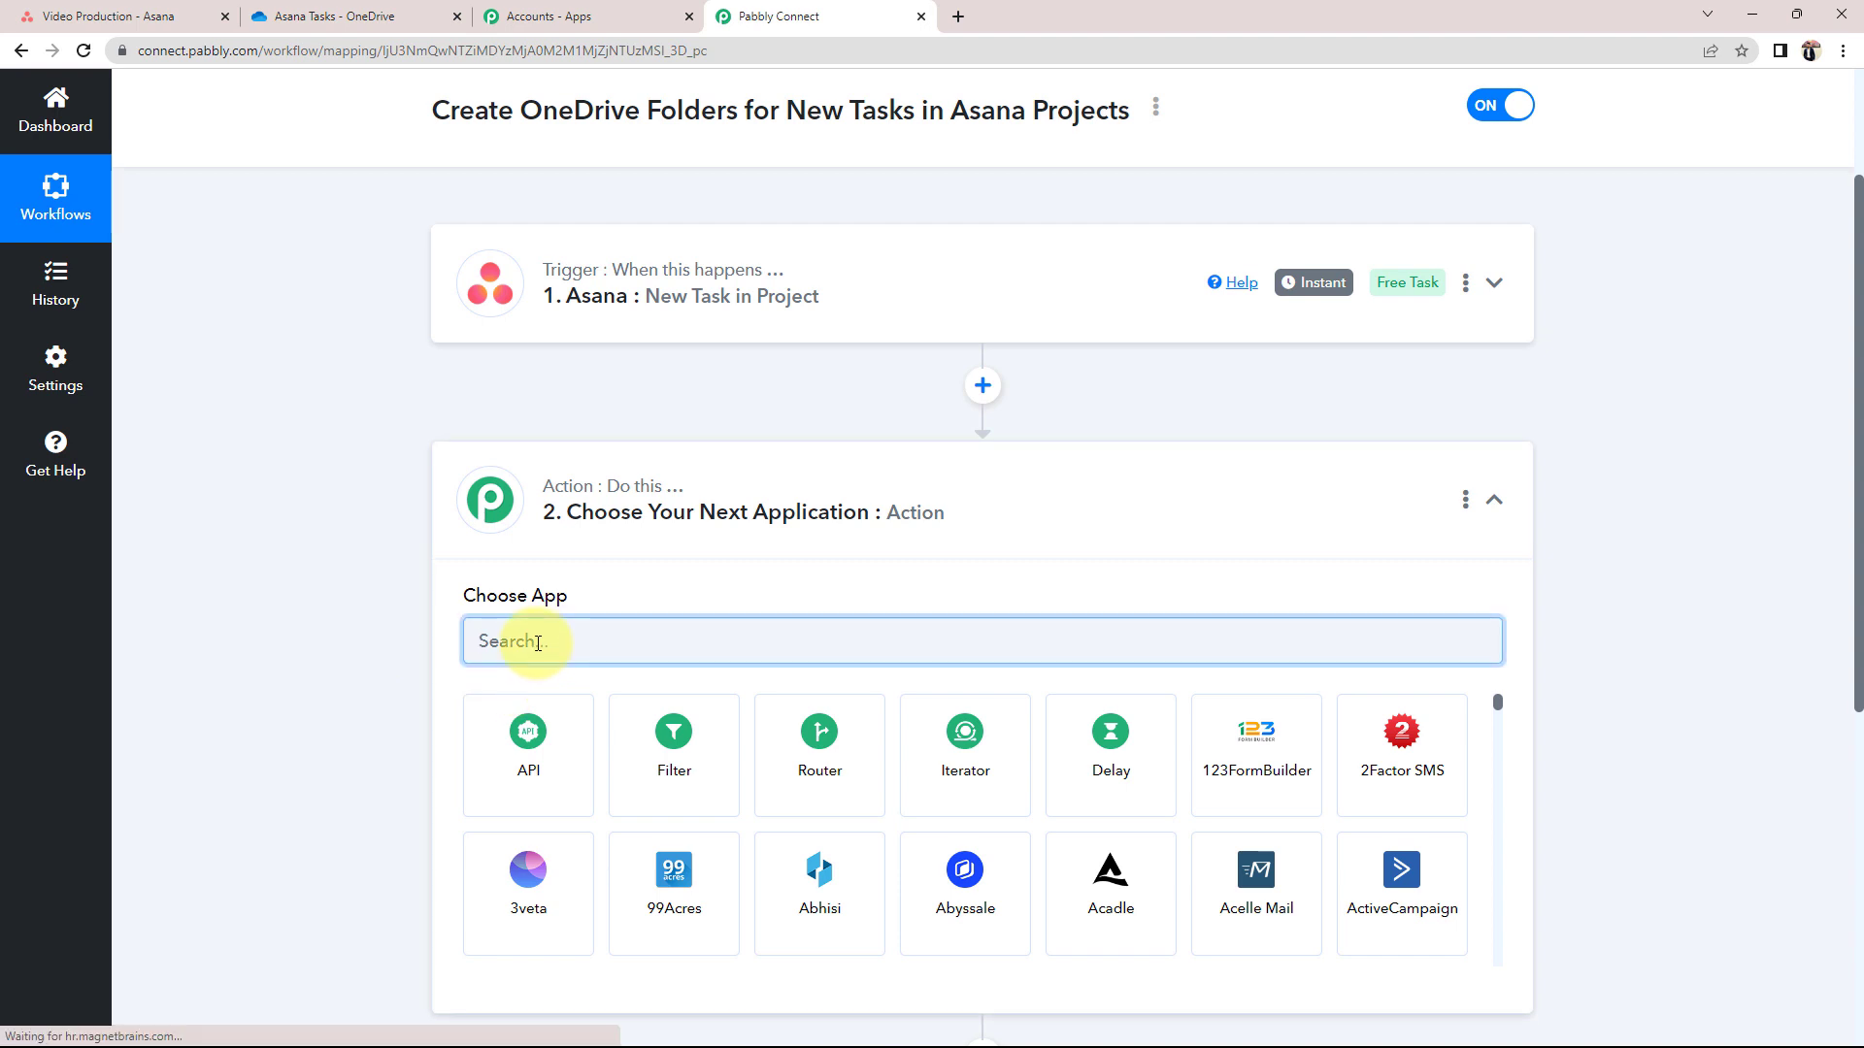
pyautogui.write('miro')
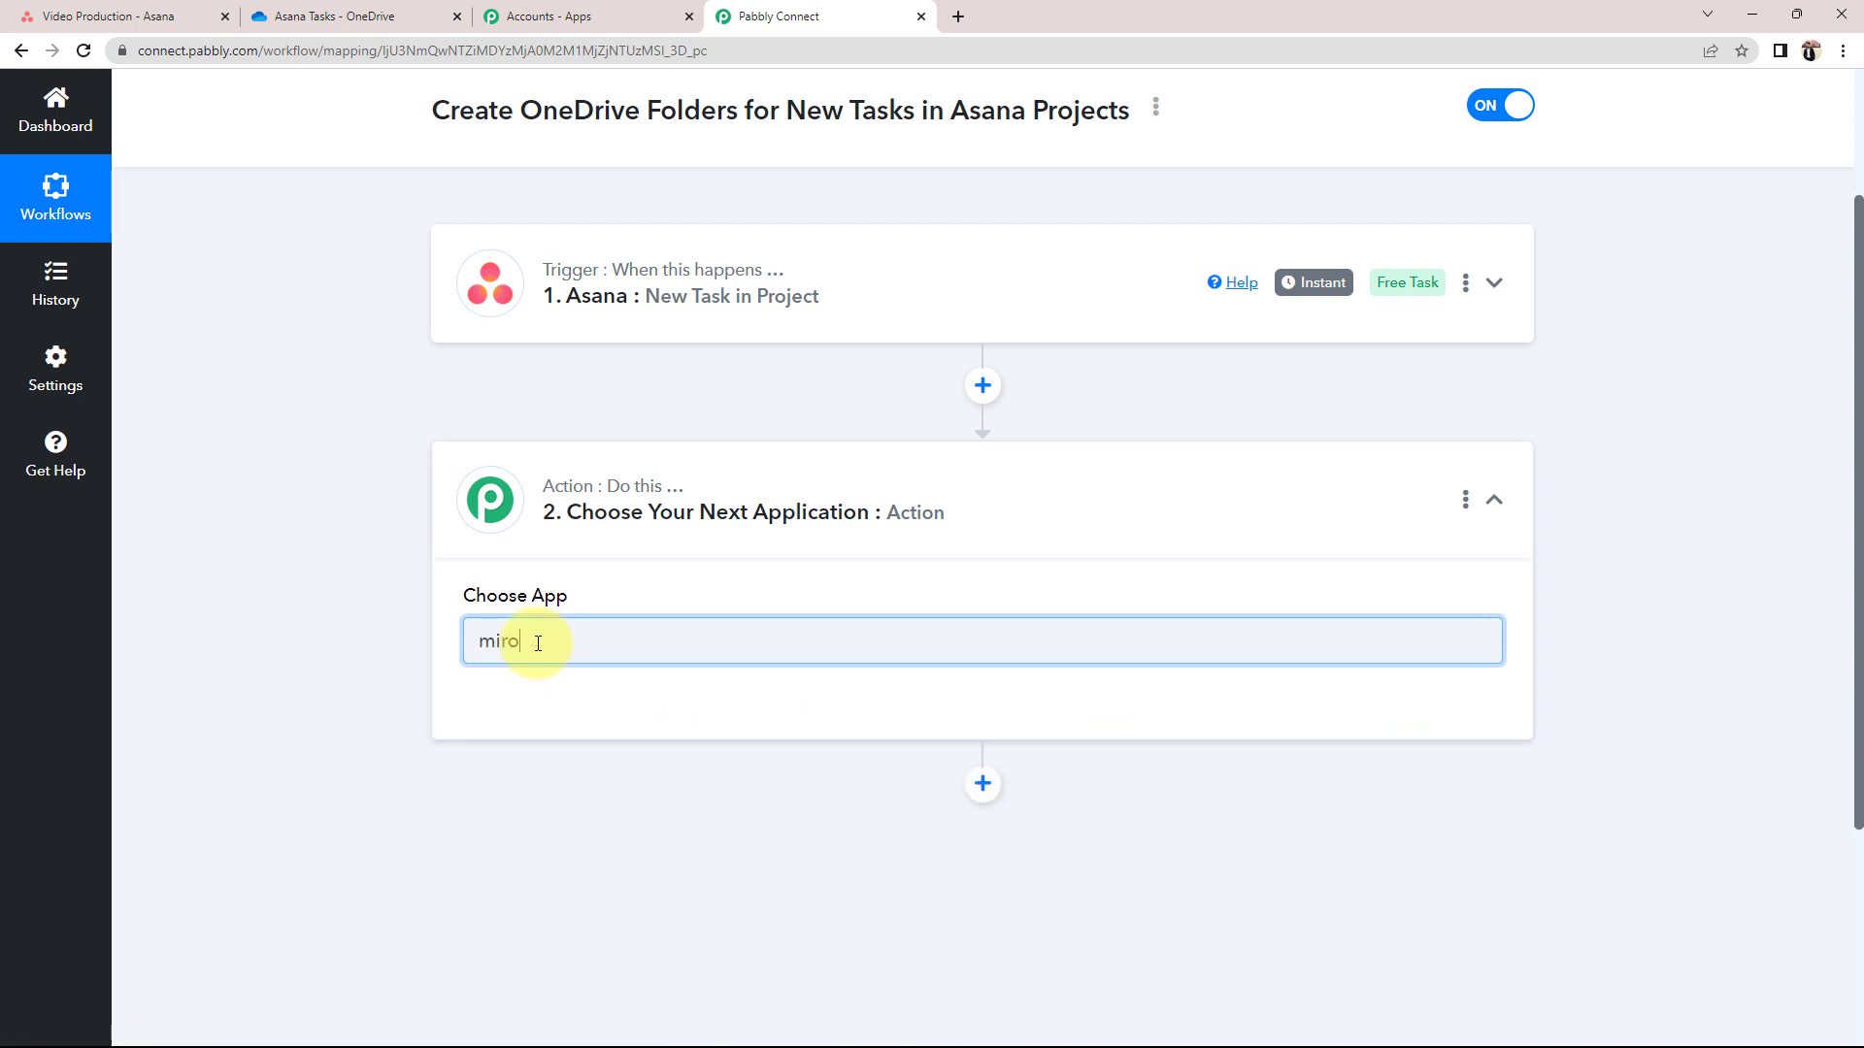
pyautogui.press('BackSpace')
pyautogui.press('BackSpace')
pyautogui.write('crosoft OneDrive')
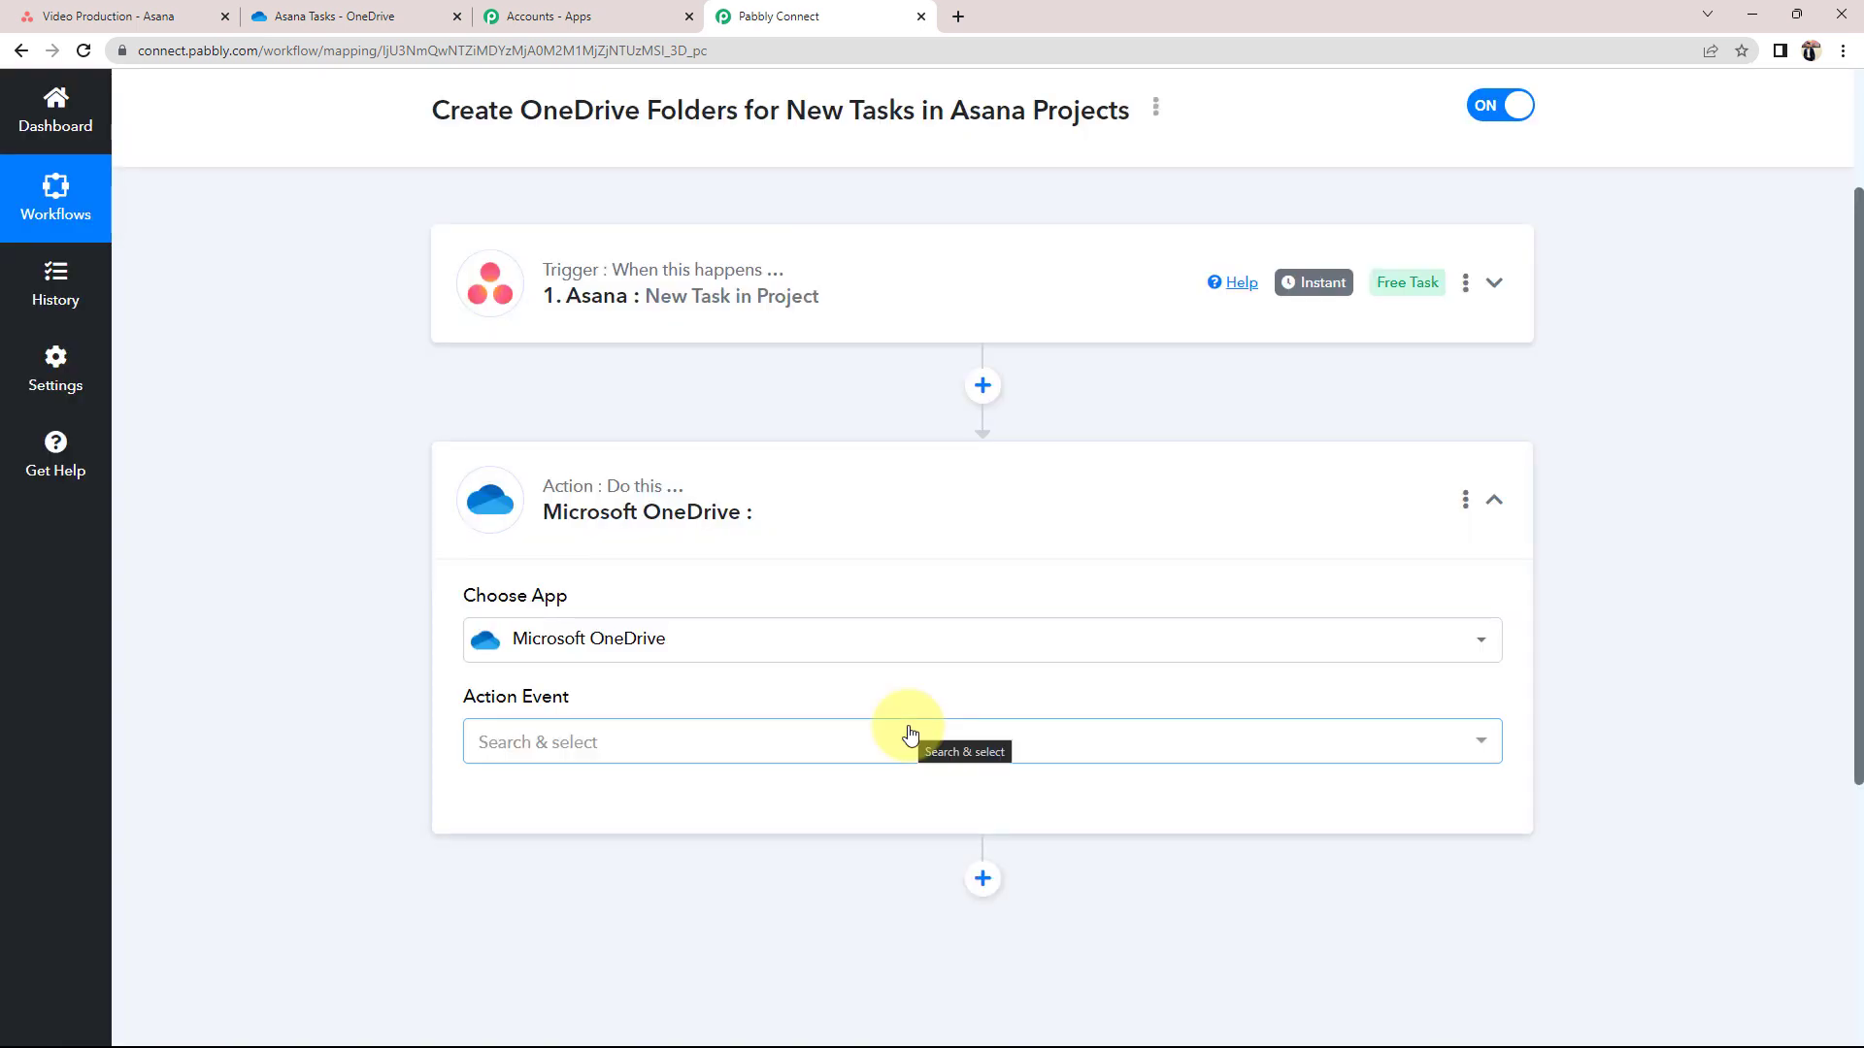
pyautogui.click(528, 753)
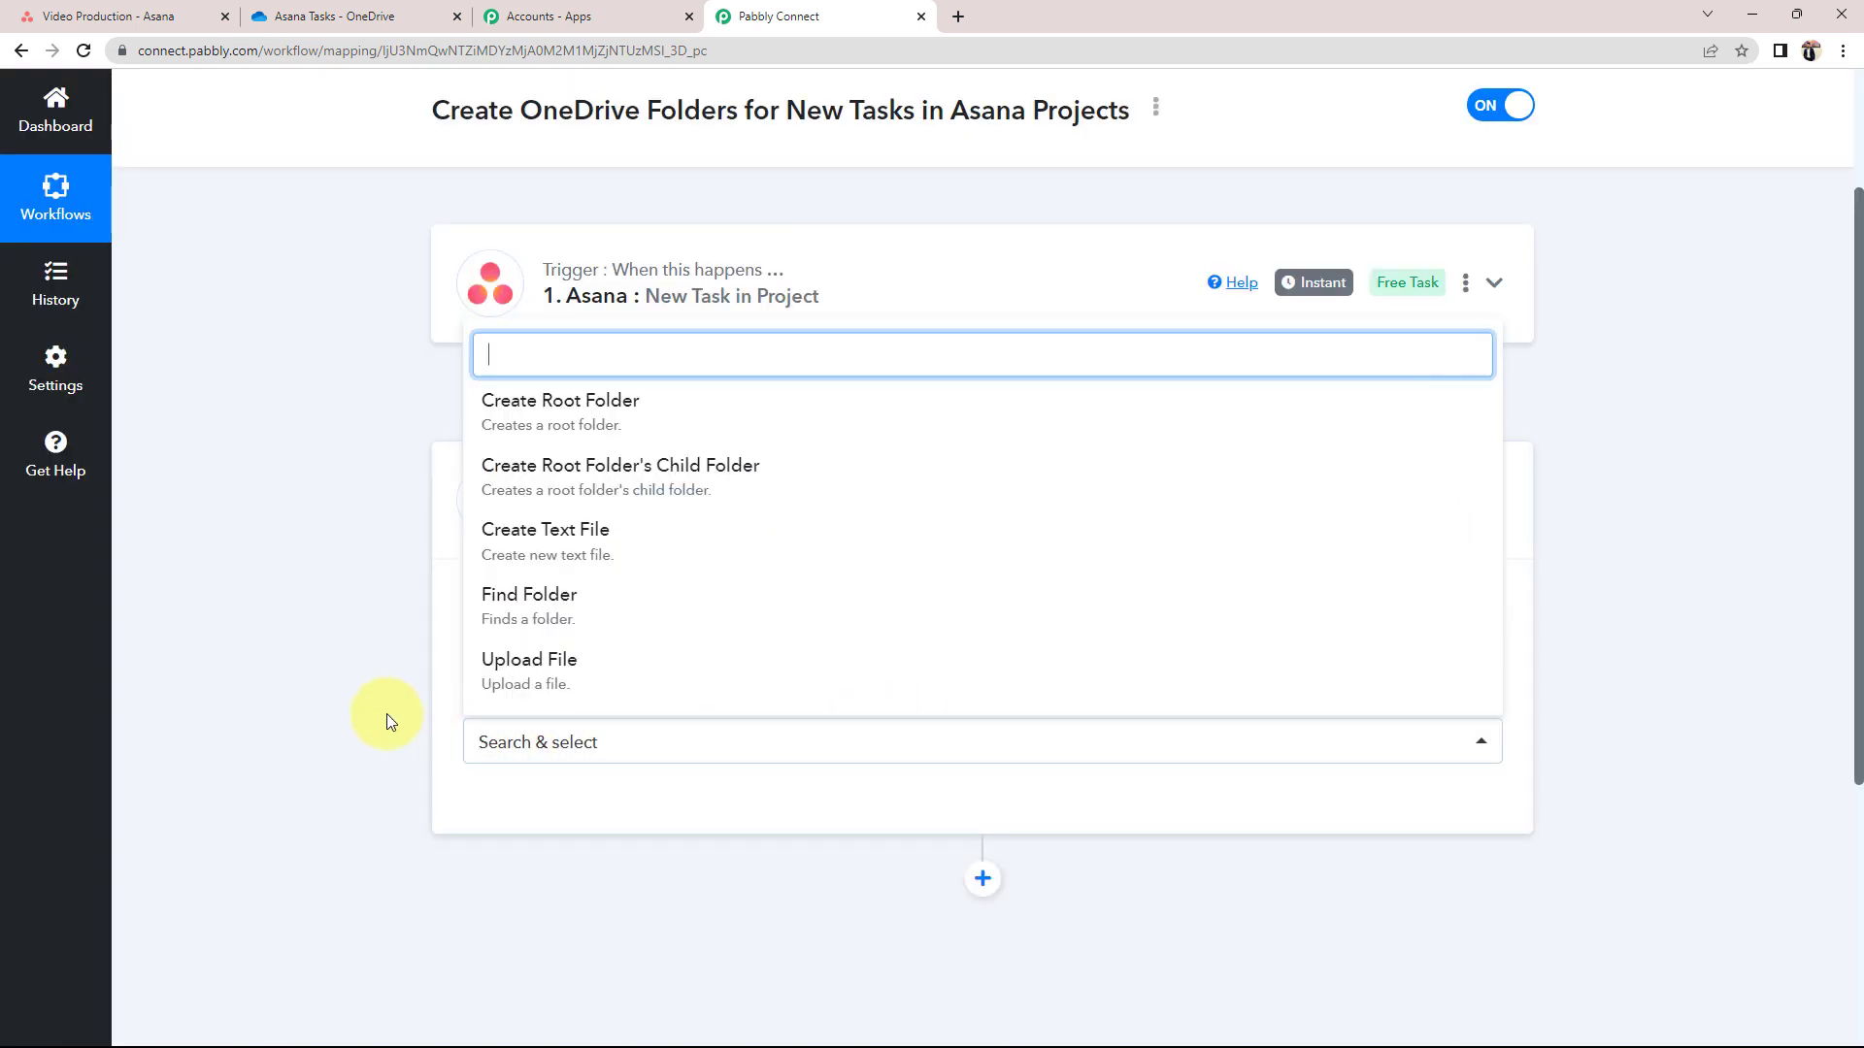
pyautogui.scroll(-1, 389, 680)
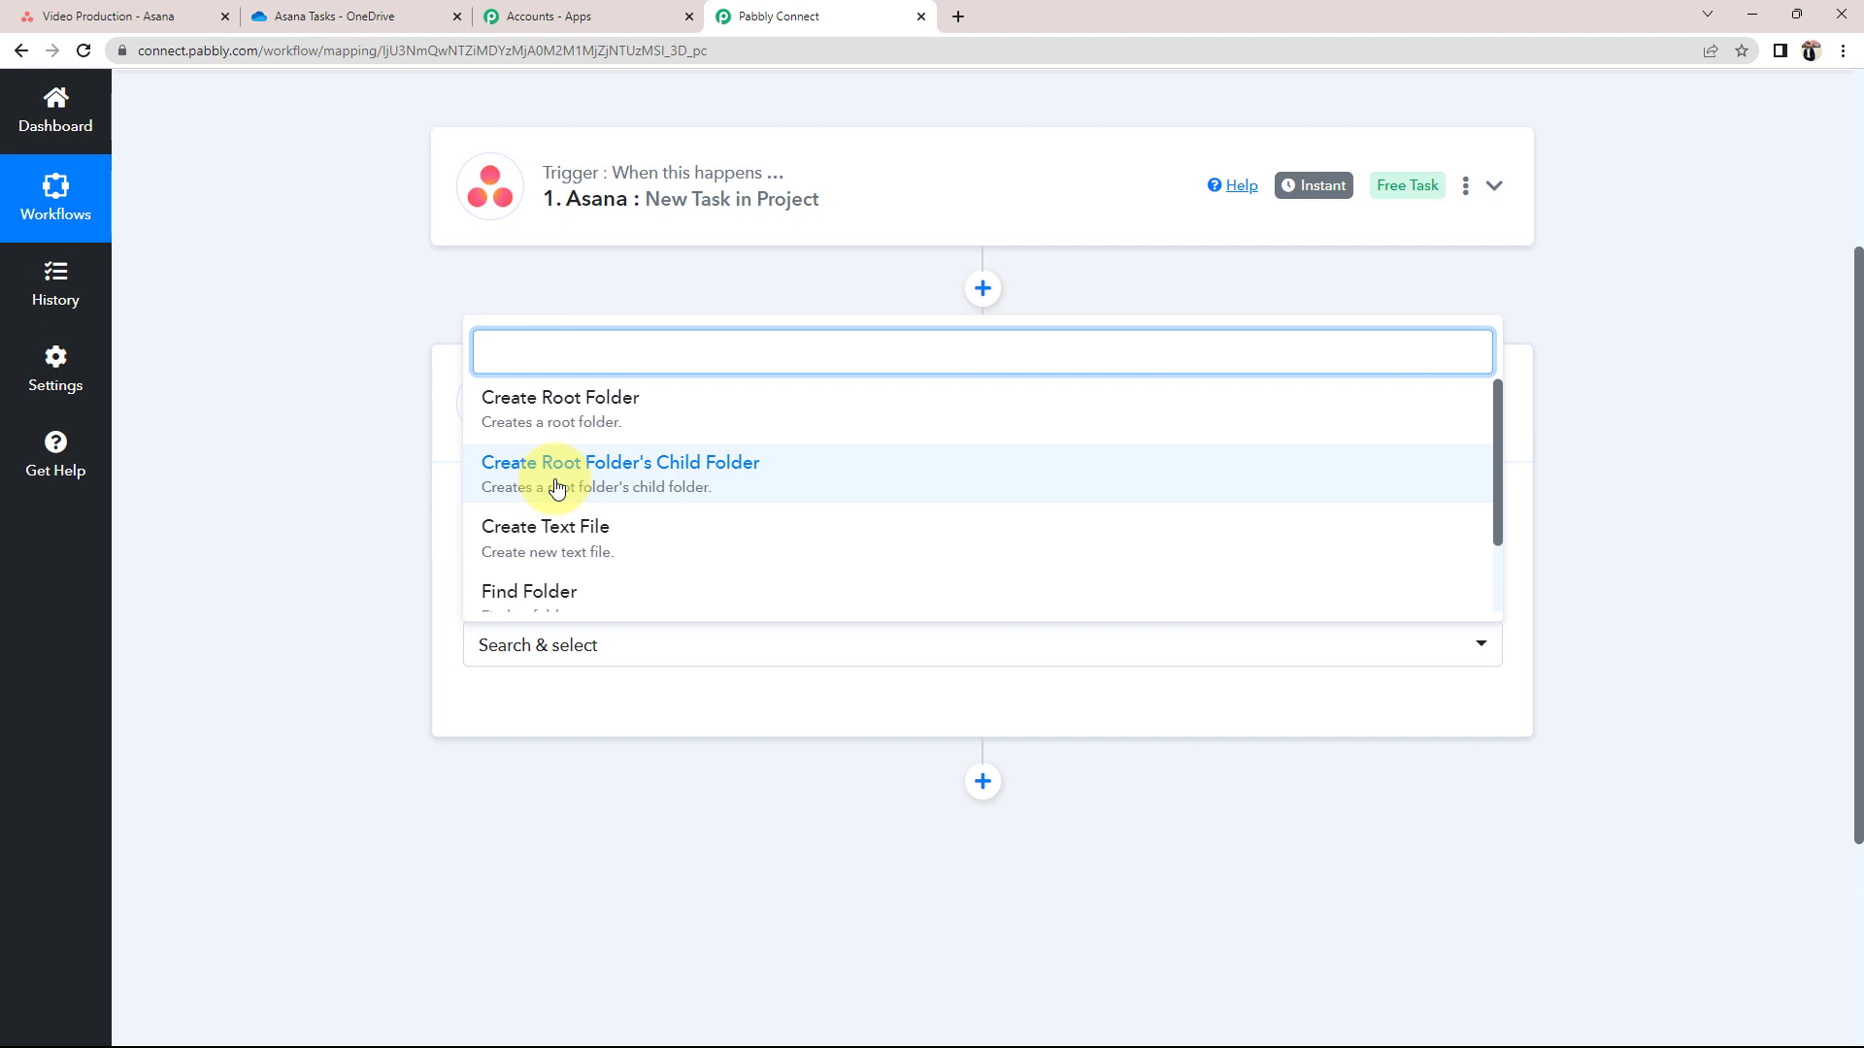
# Go back to My files in OneDrive and open the Asana Tasks folder to confirm it is empty
pyautogui.click(301, 16)
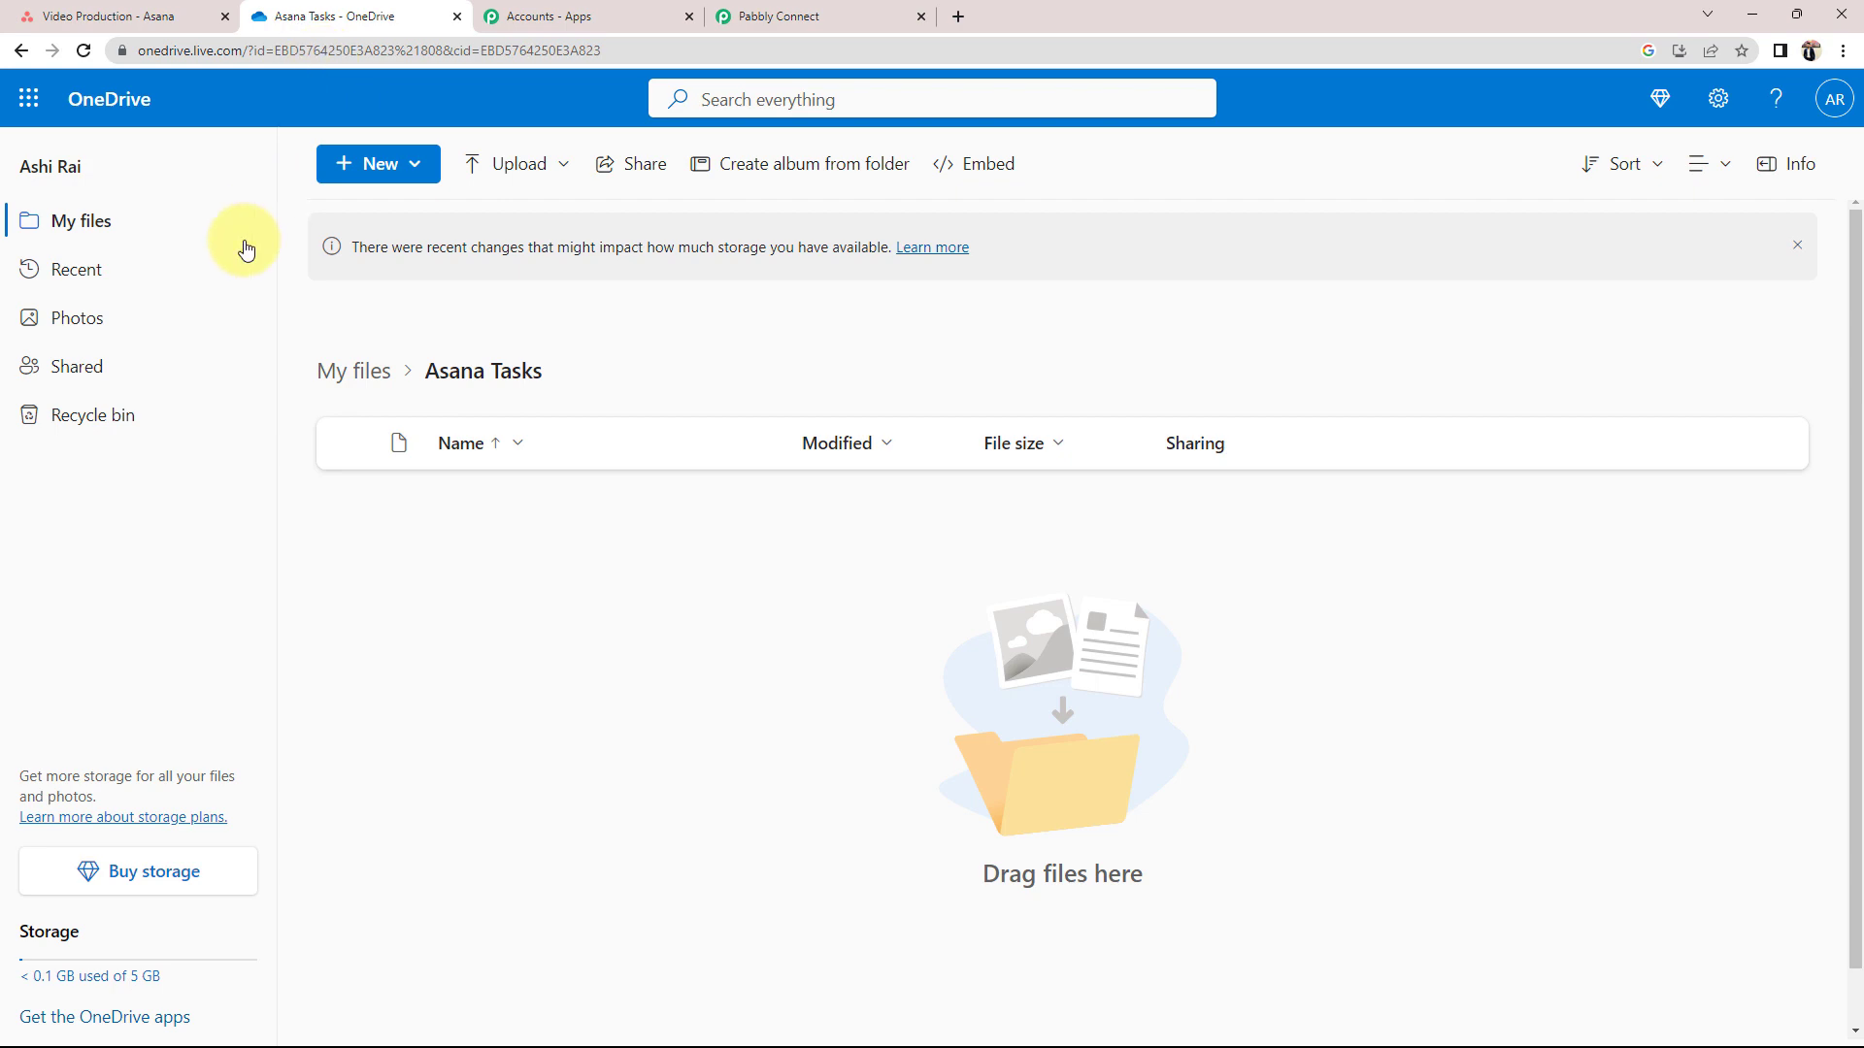
pyautogui.click(19, 52)
pyautogui.scroll(-3, 366, 624)
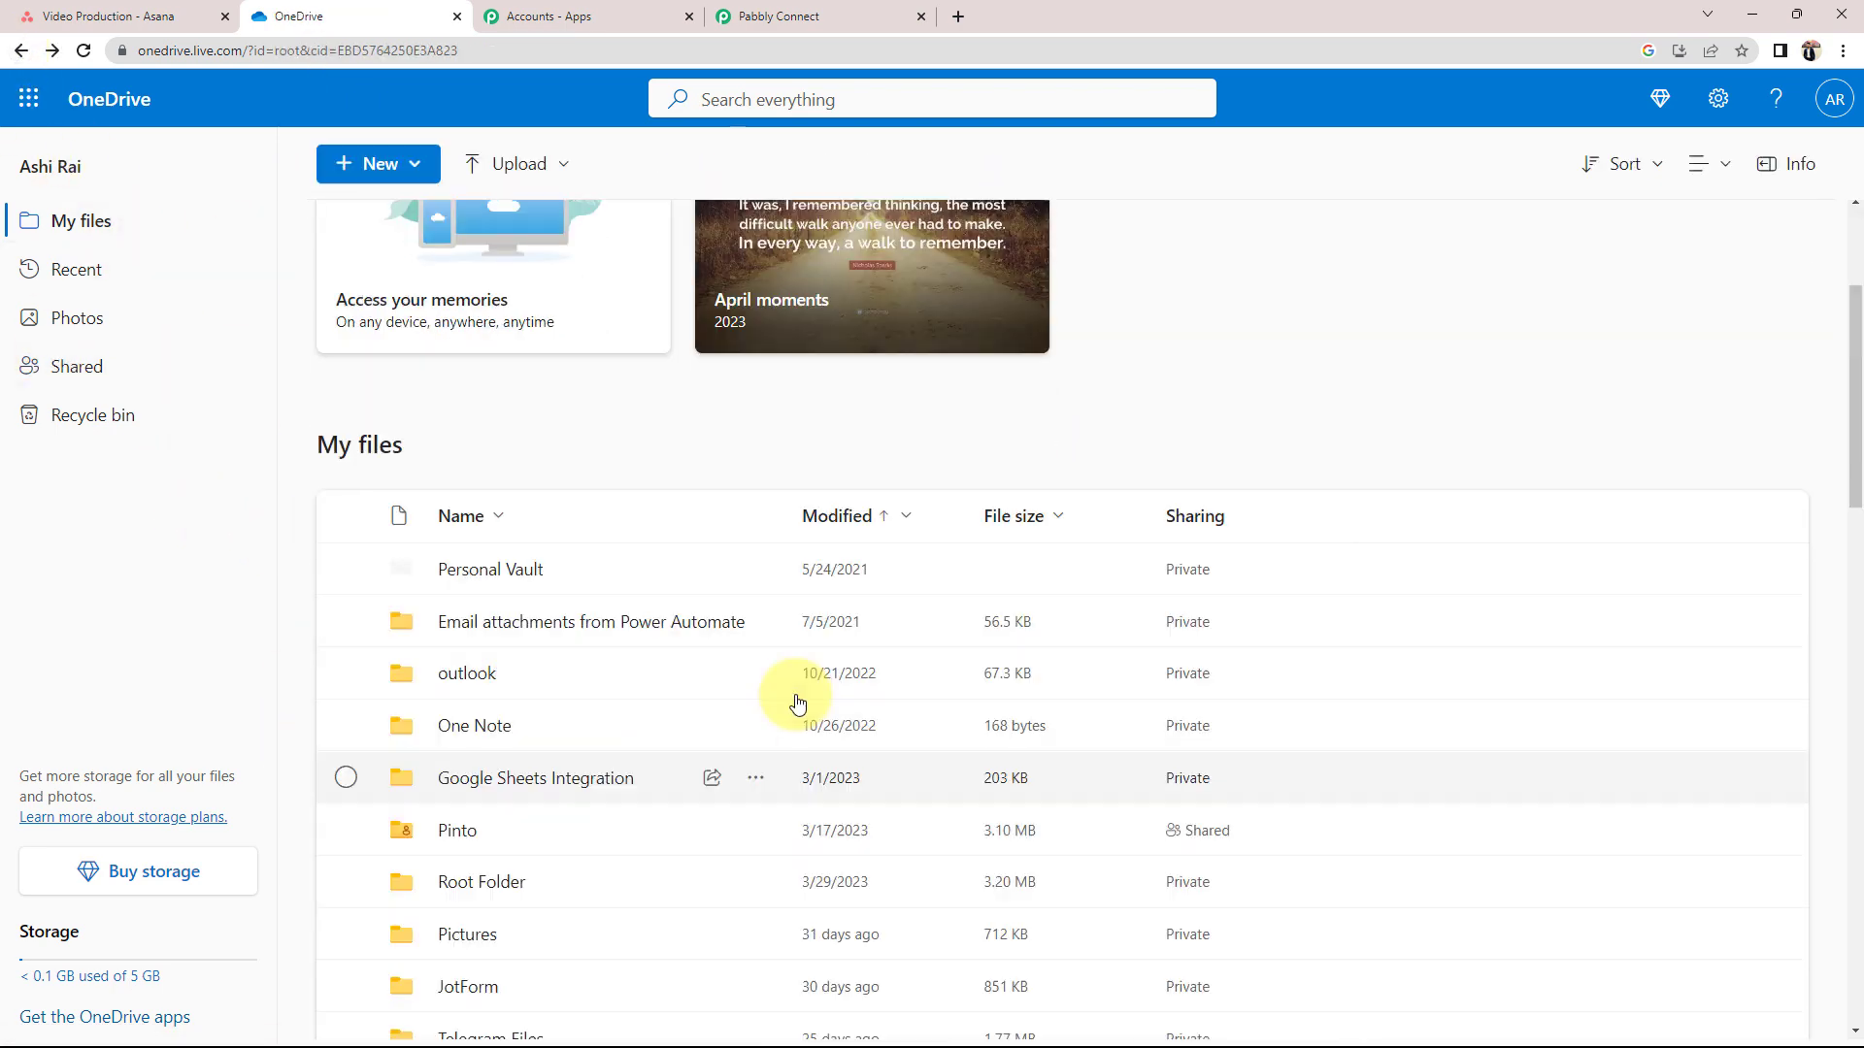
pyautogui.scroll(-3, 333, 636)
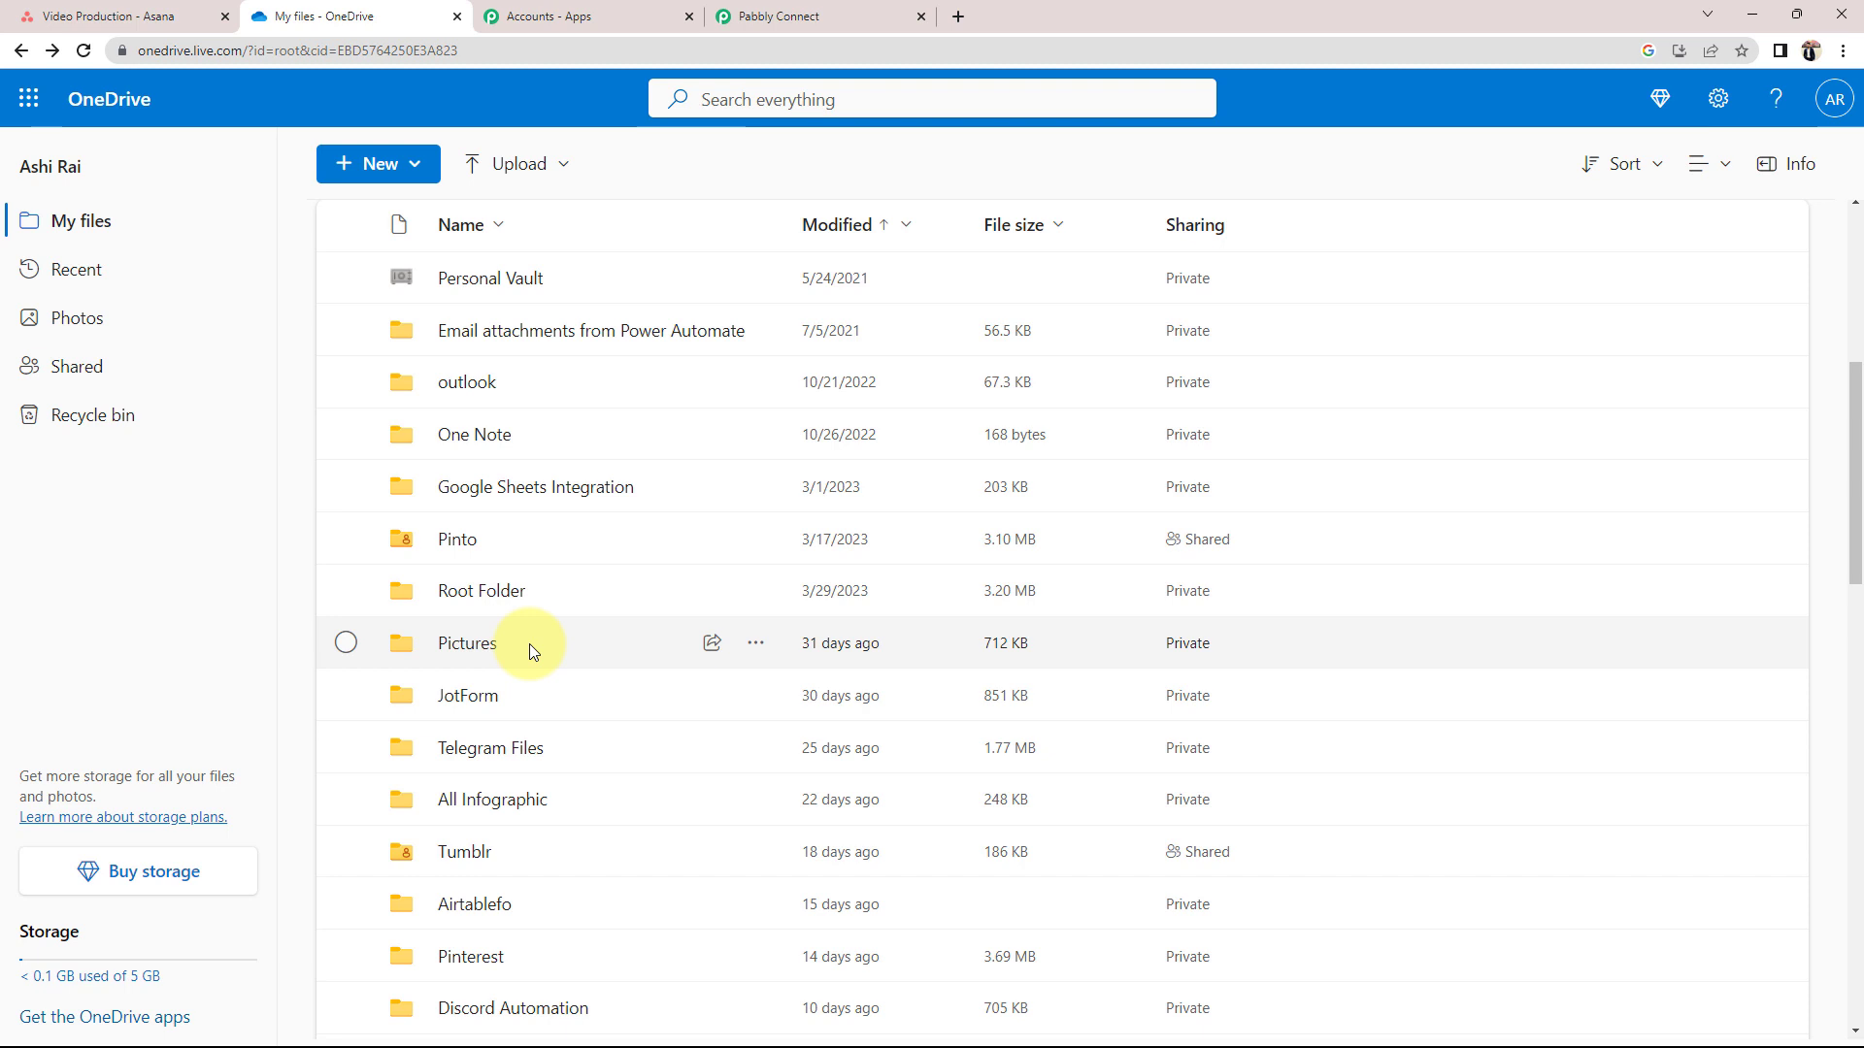
pyautogui.scroll(-9, 528, 644)
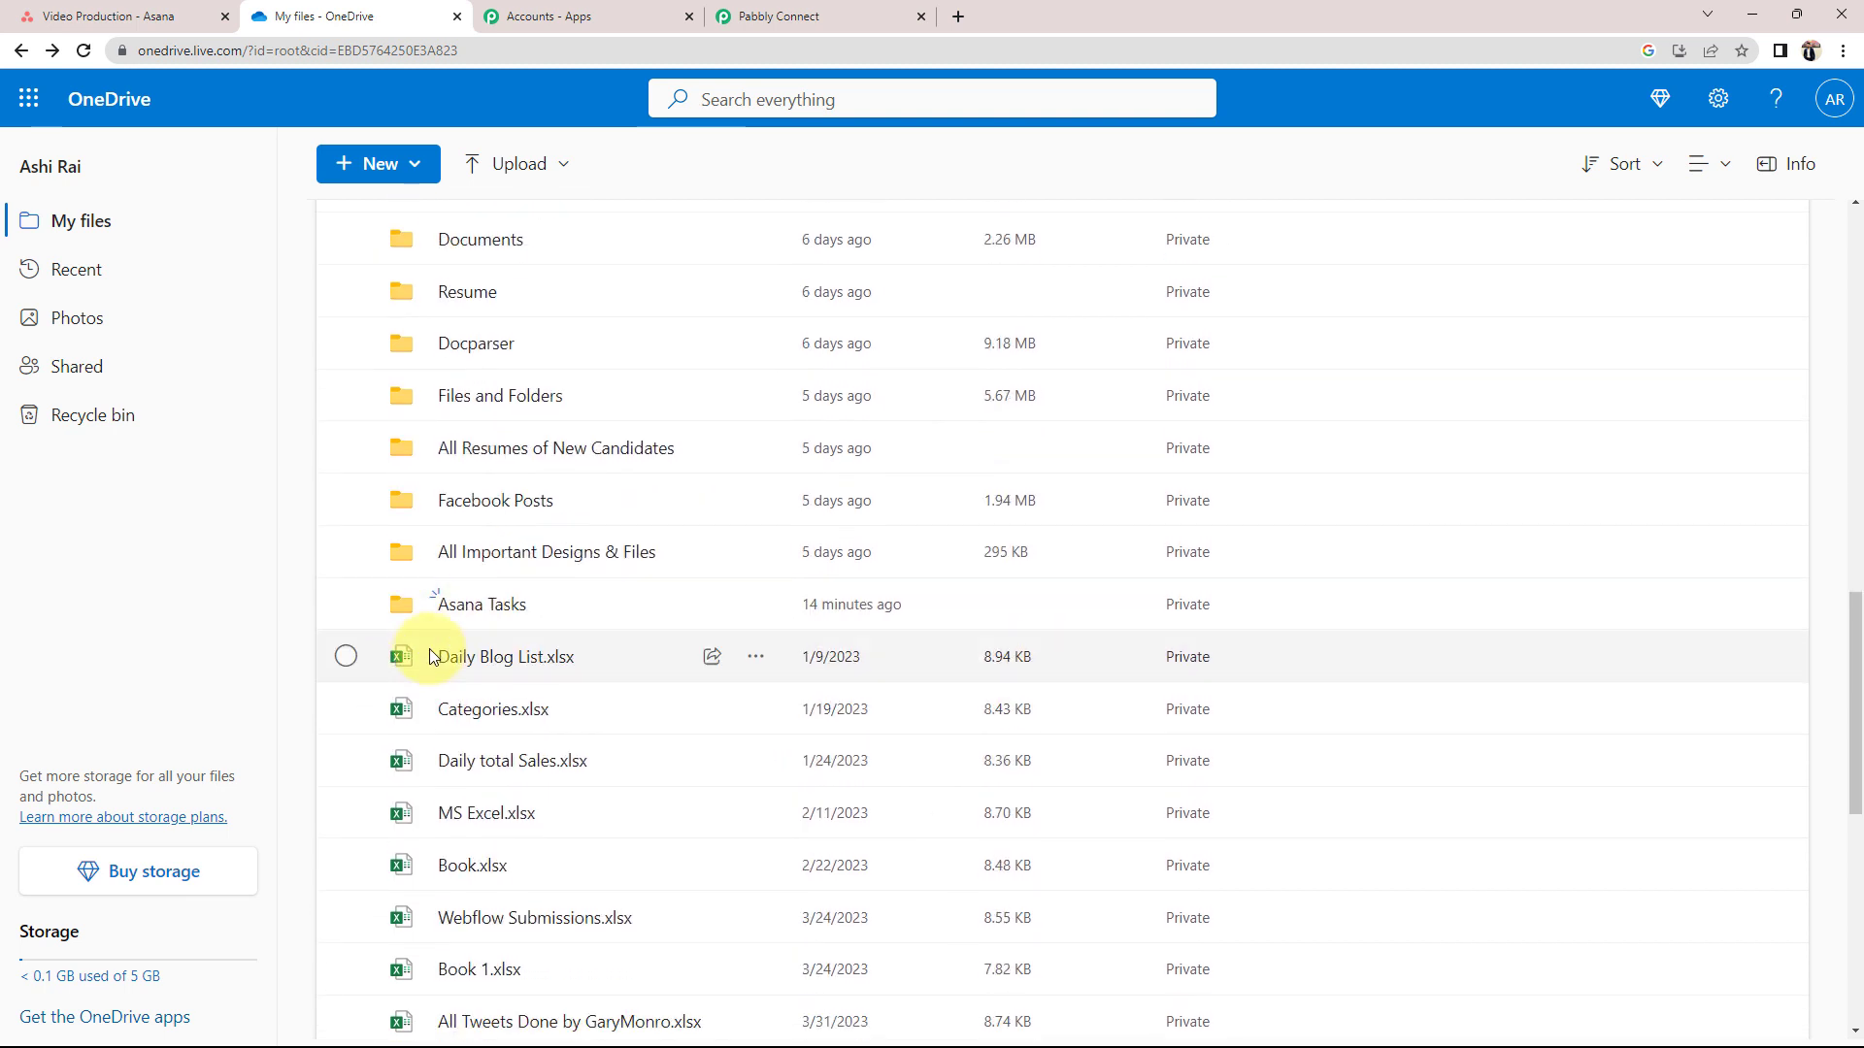
pyautogui.click(483, 612)
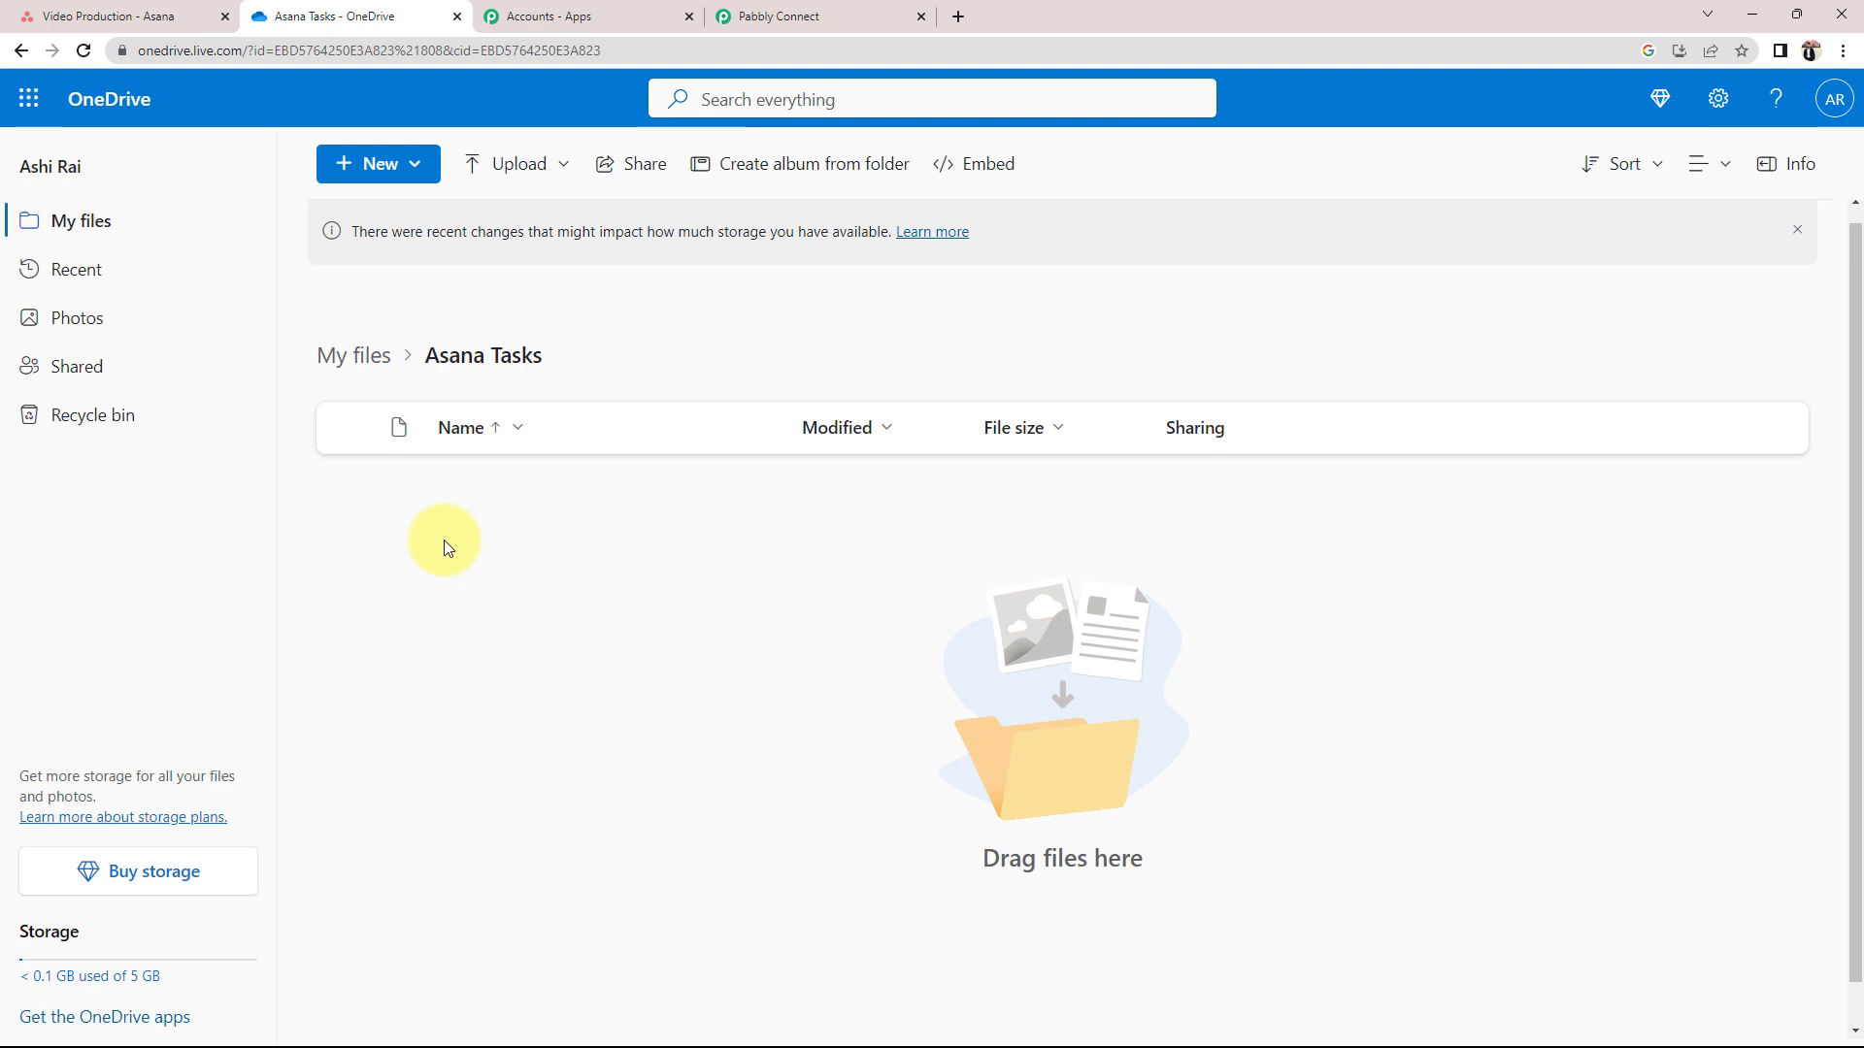
# Set the OneDrive action event to Create Root Folder's Child Folder and authorise a new OneDrive connection
pyautogui.click(819, 15)
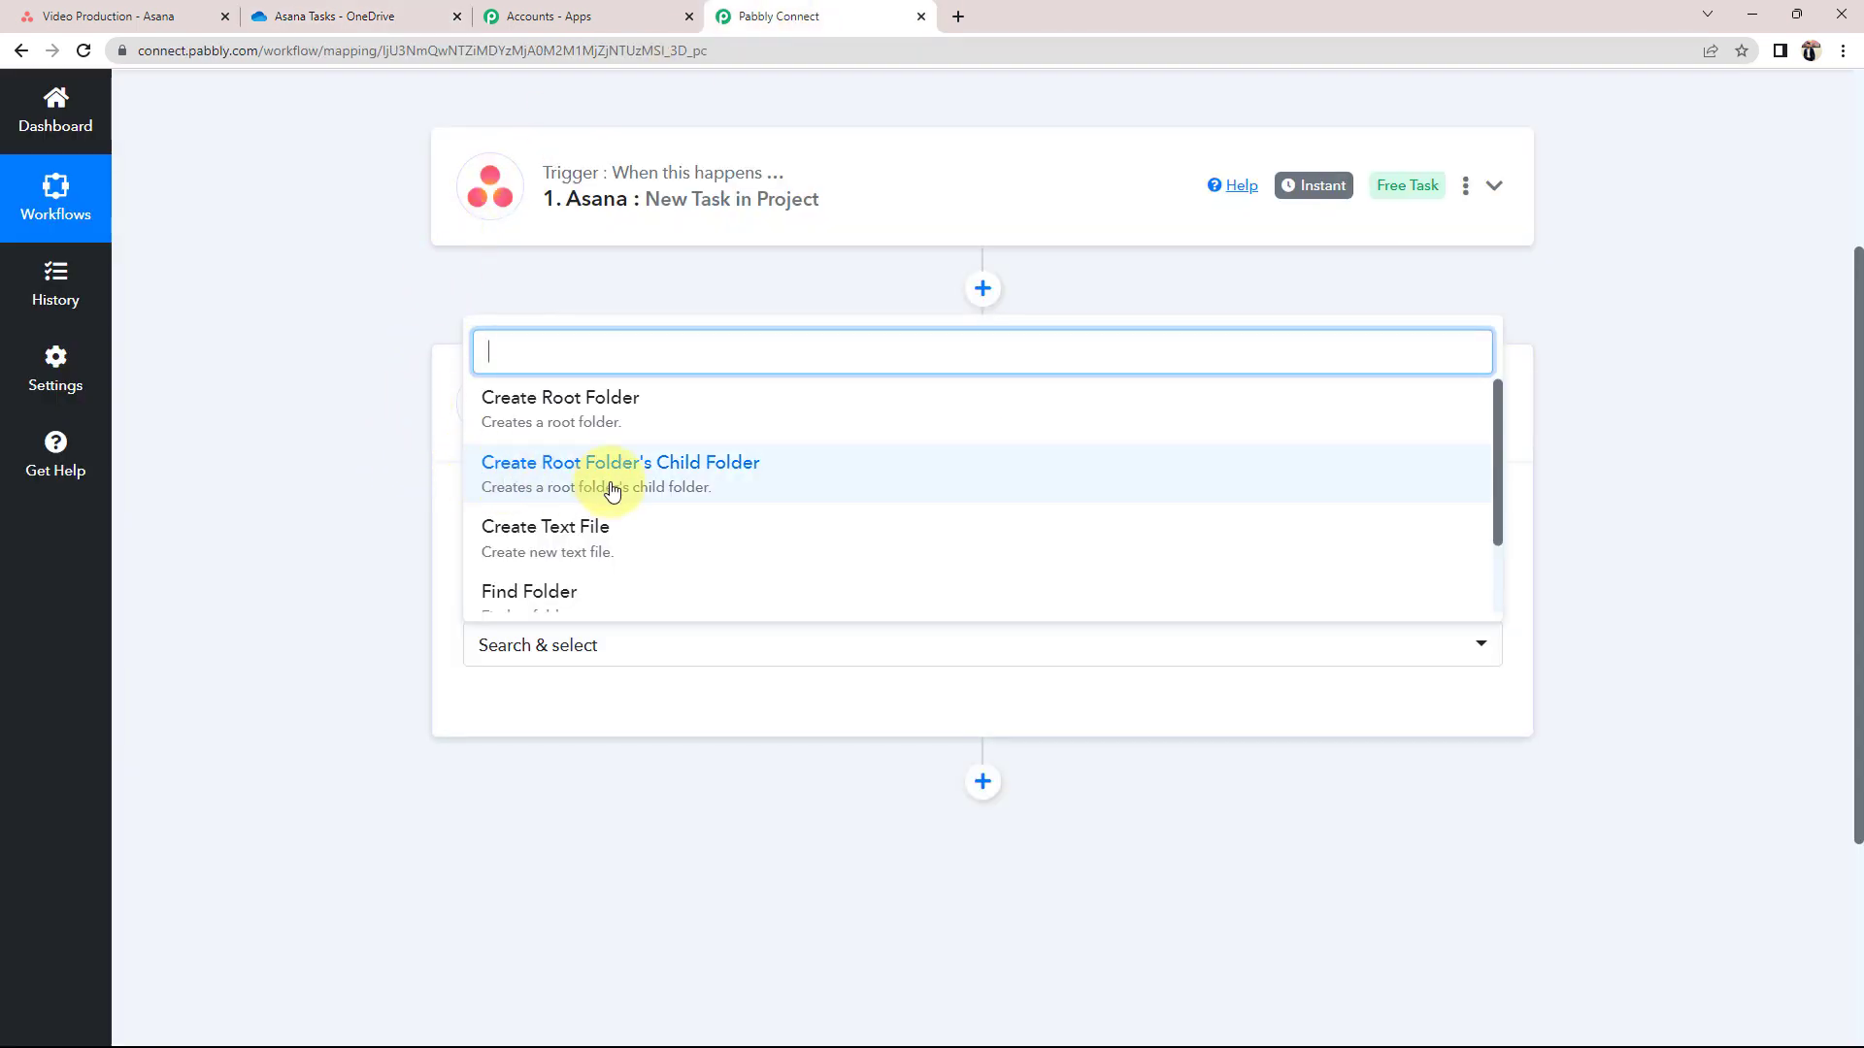
pyautogui.click(714, 470)
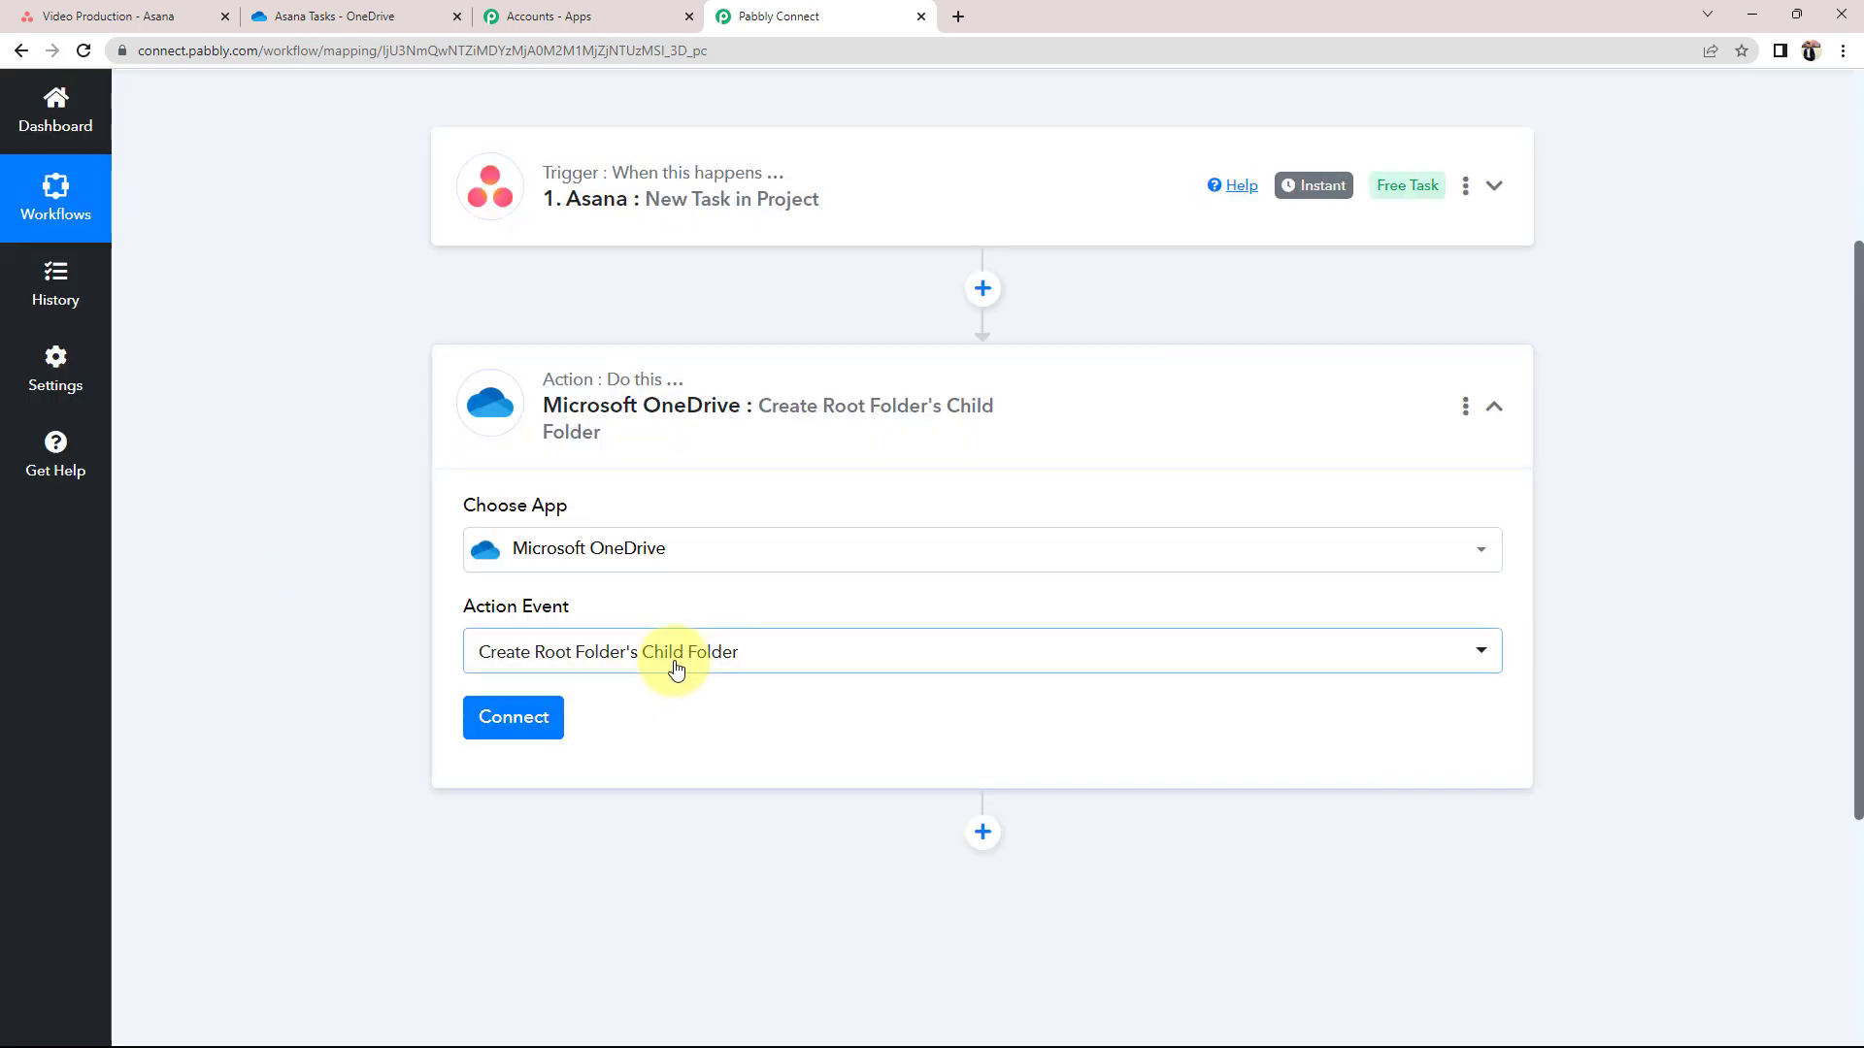
pyautogui.click(504, 726)
pyautogui.moveTo(1095, 97); pyautogui.dragTo(1334, 83)
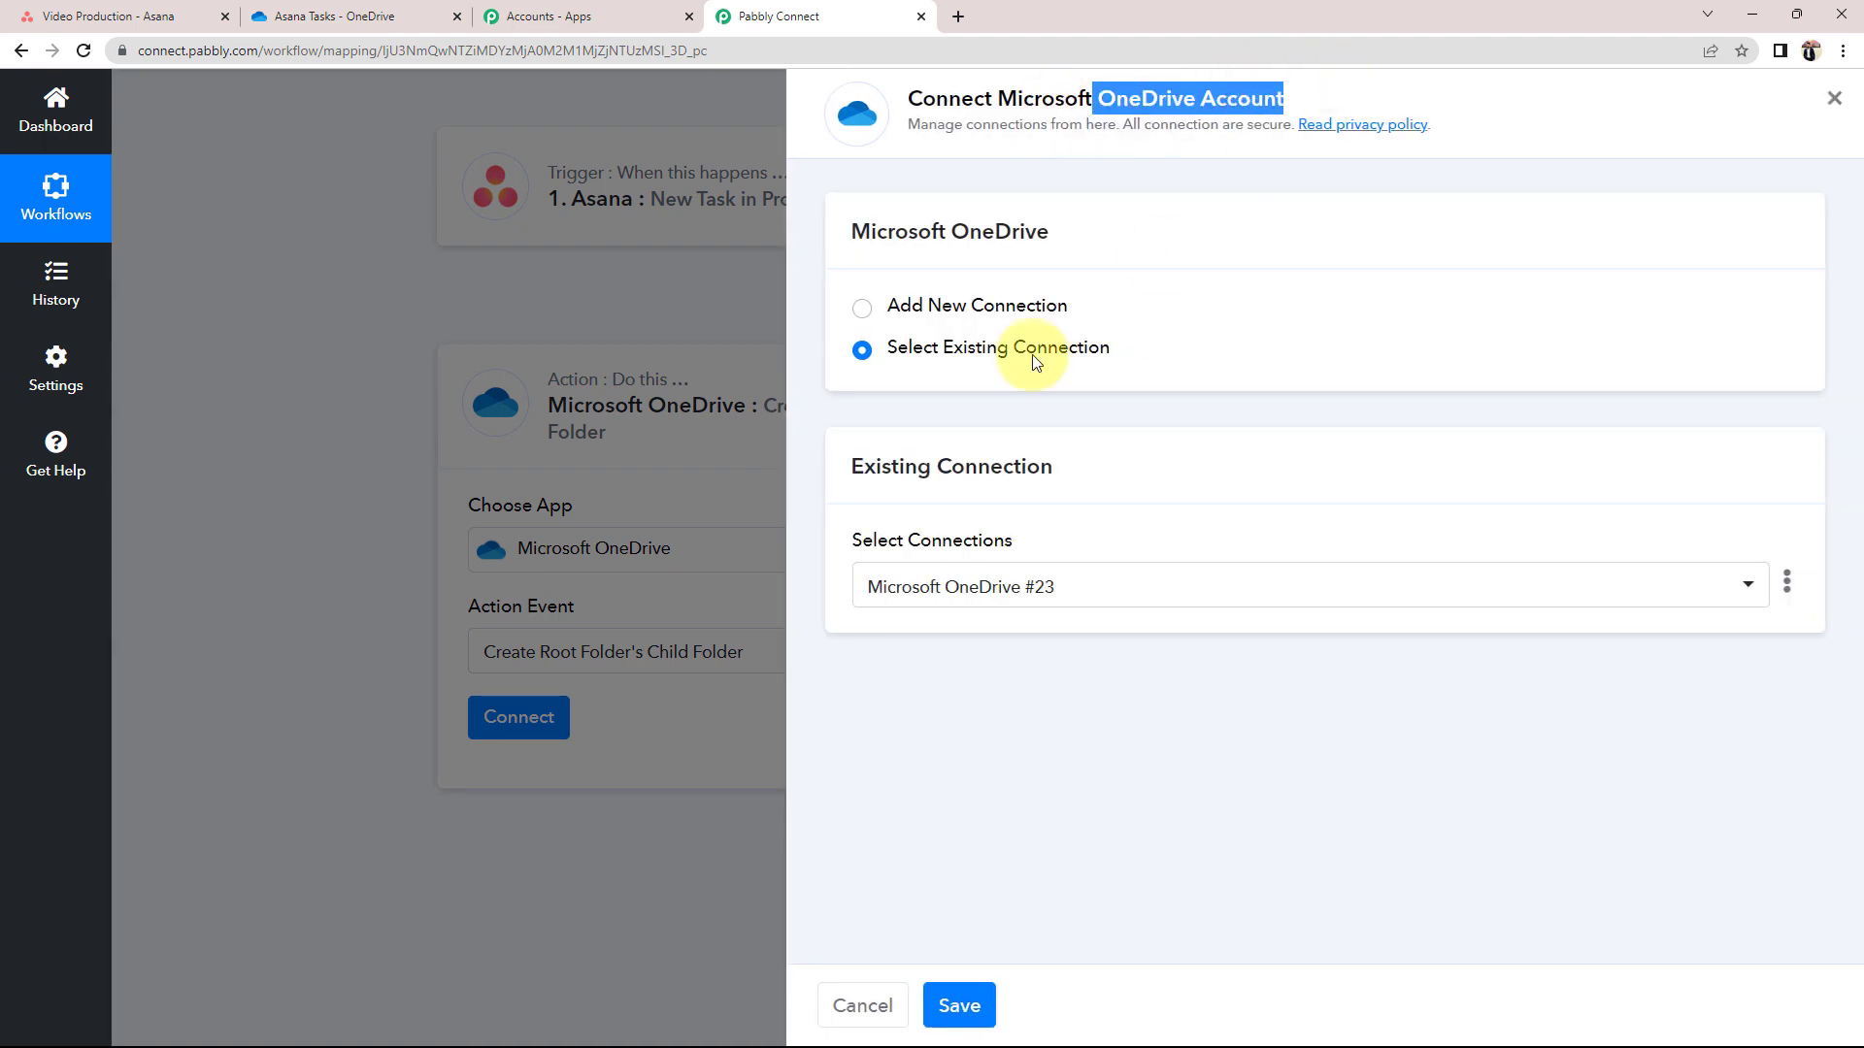
pyautogui.click(863, 307)
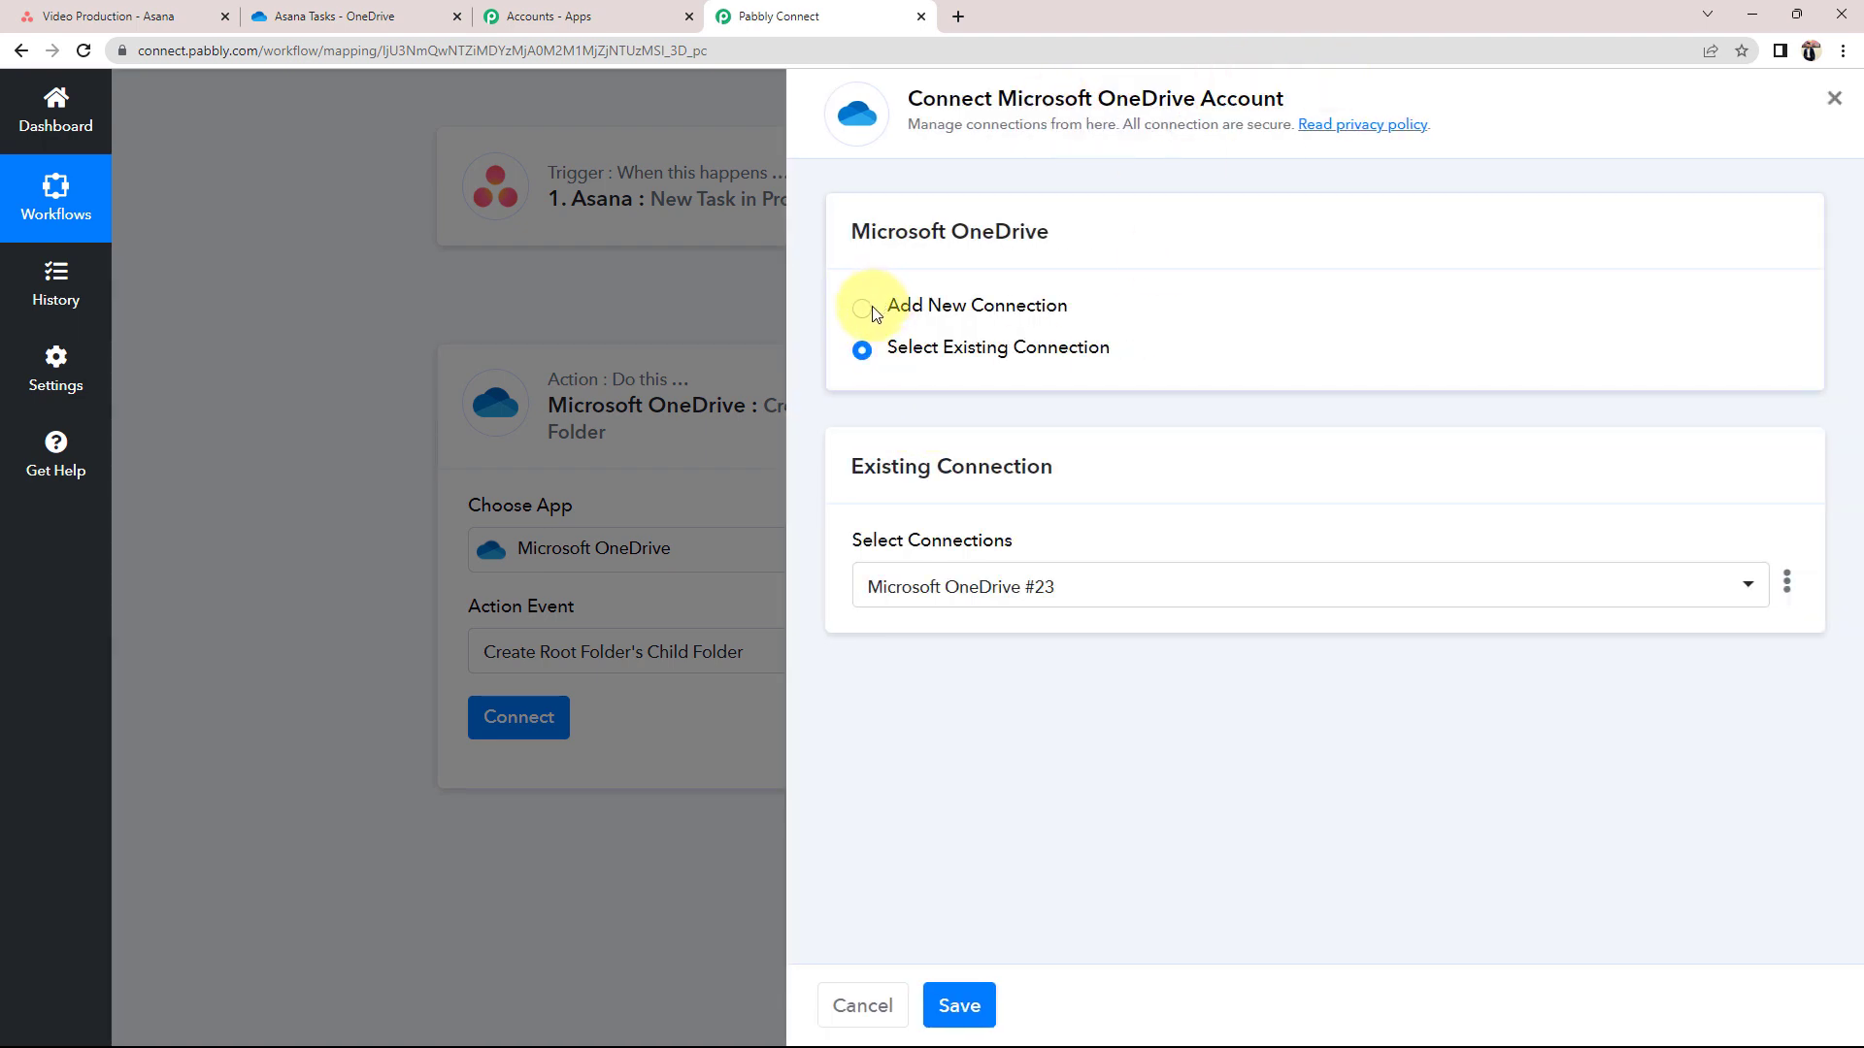
pyautogui.click(1005, 557)
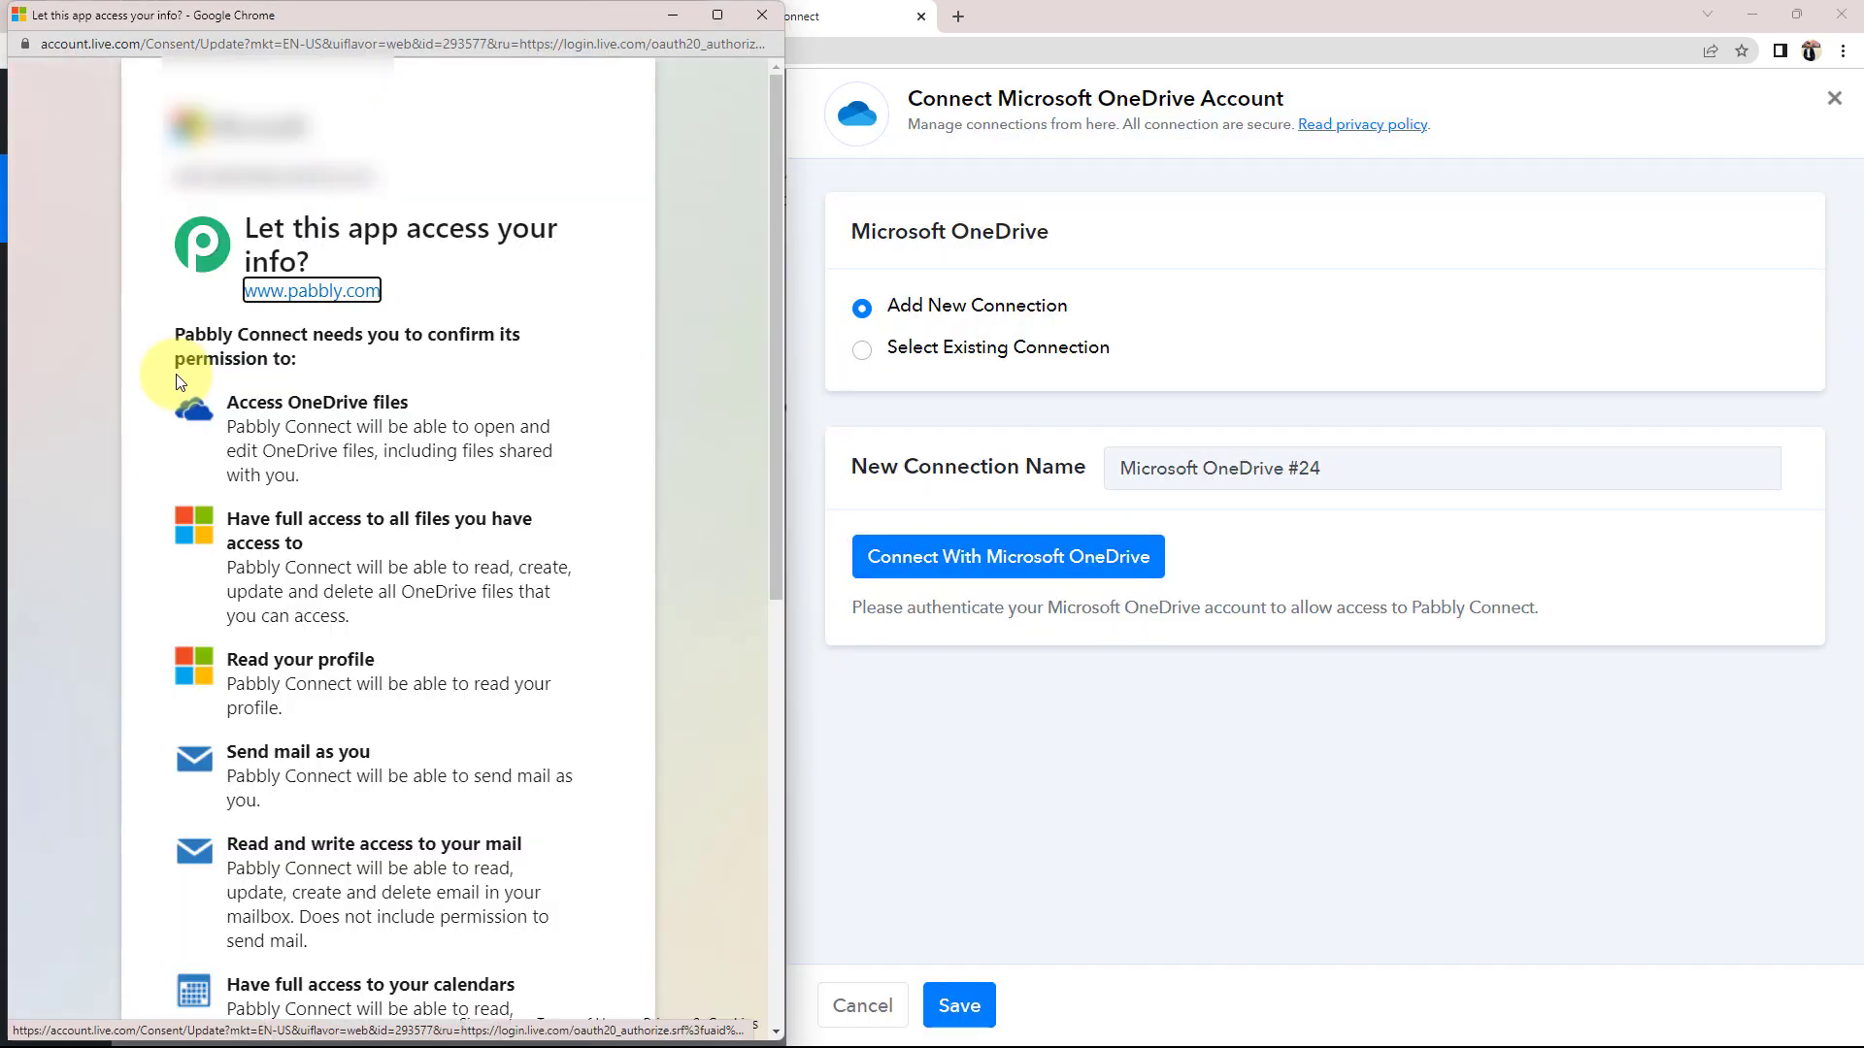
pyautogui.scroll(-4, 179, 382)
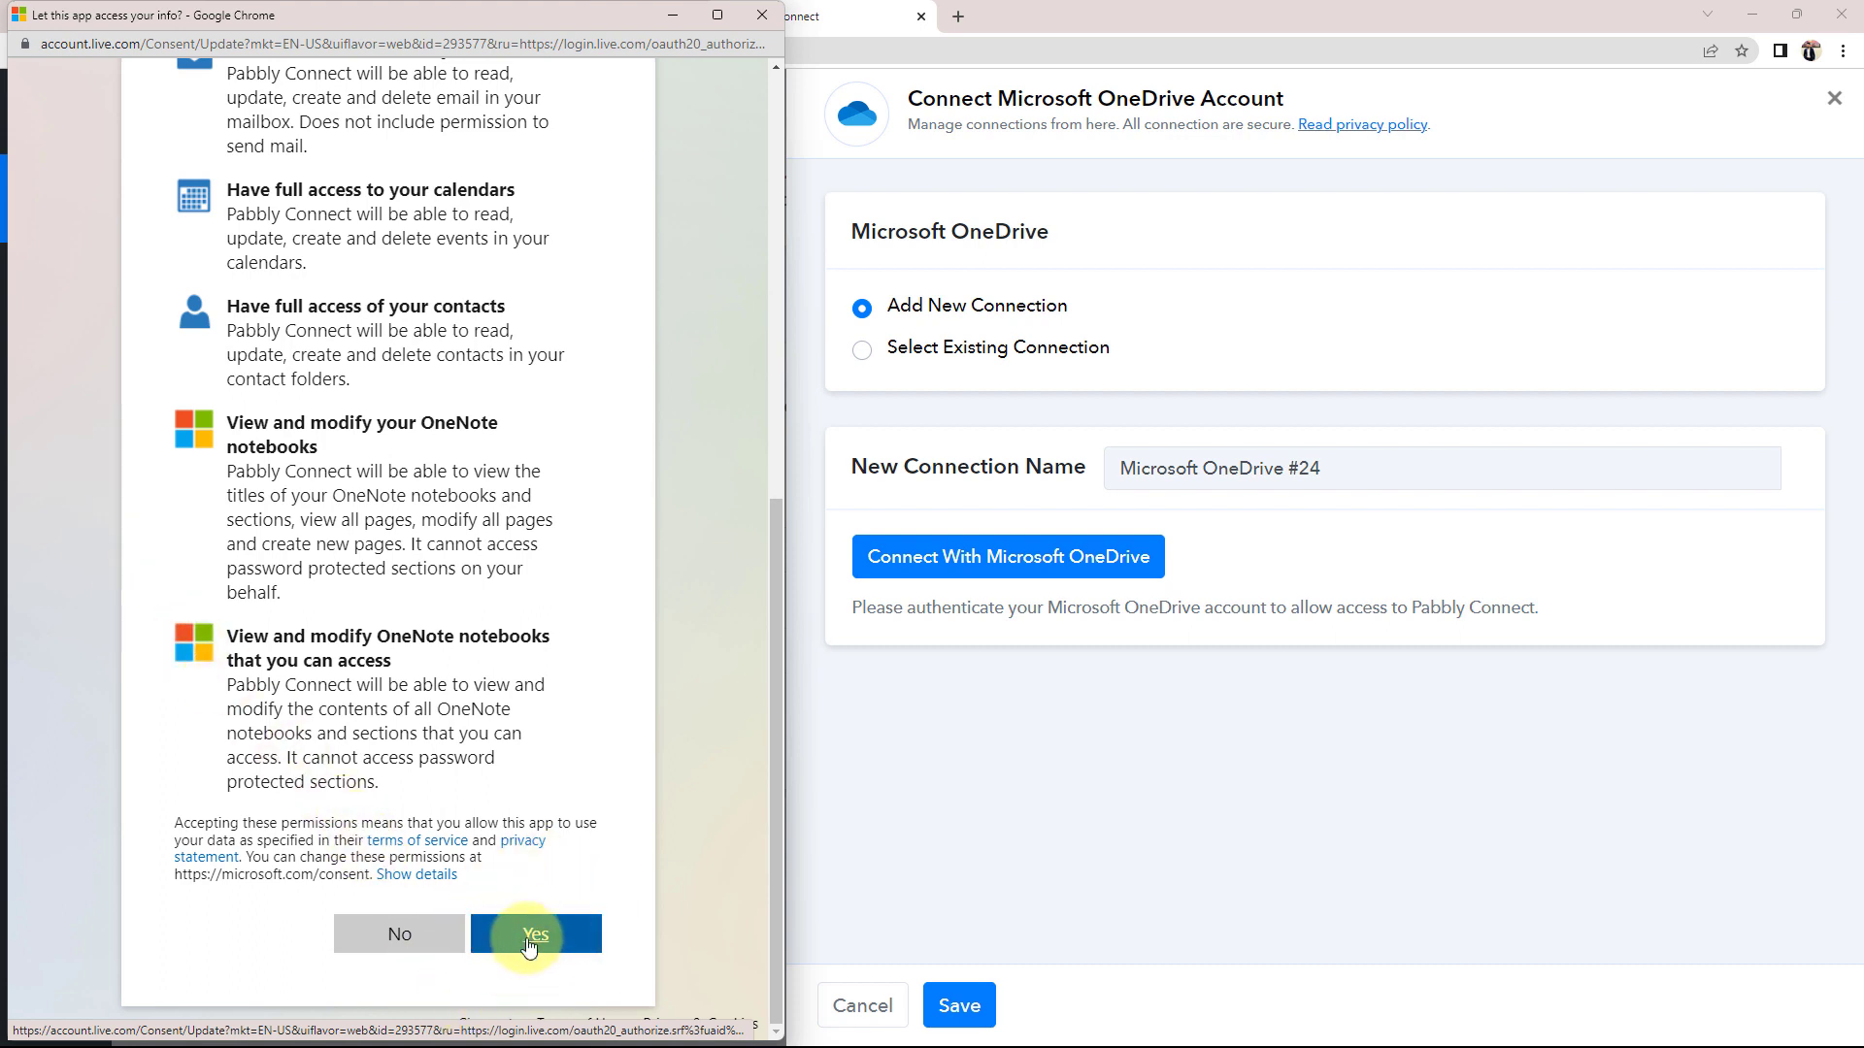
pyautogui.click(569, 953)
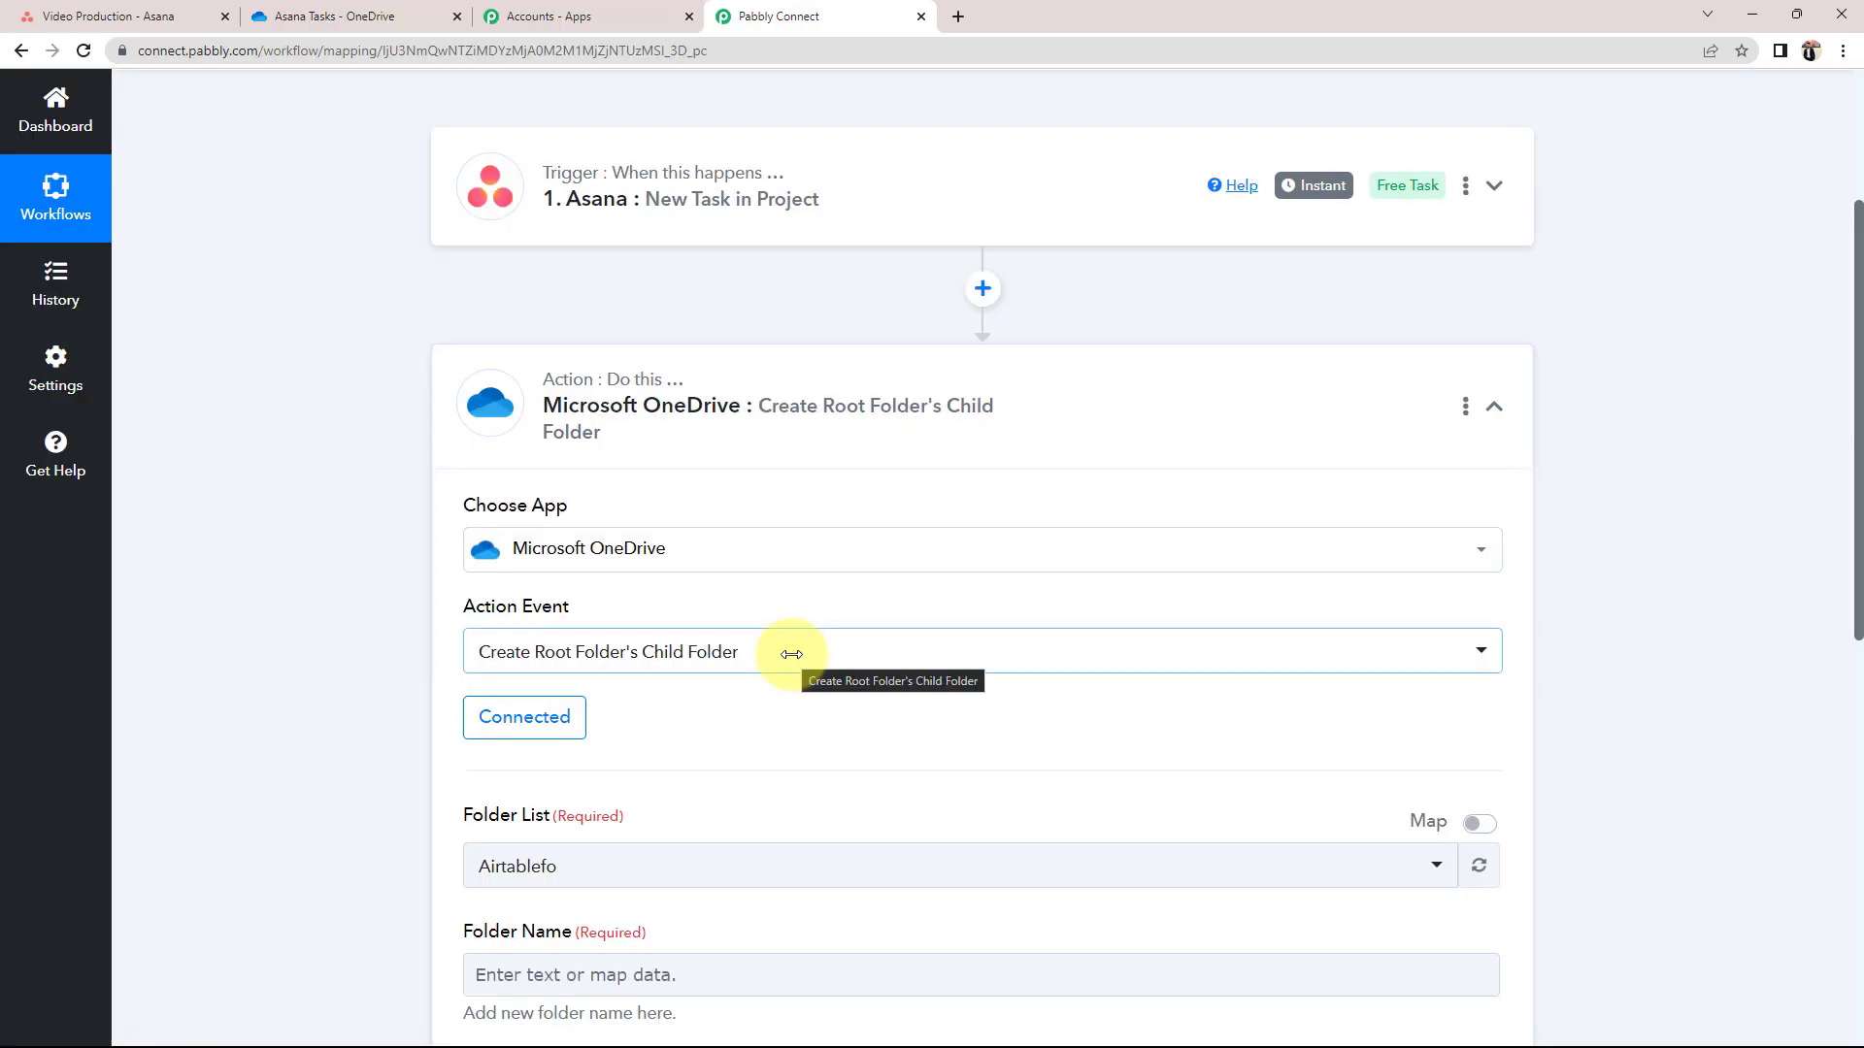
# Review the required Folder List setting against the empty Asana Tasks folder in OneDrive
pyautogui.scroll(-2, 292, 777)
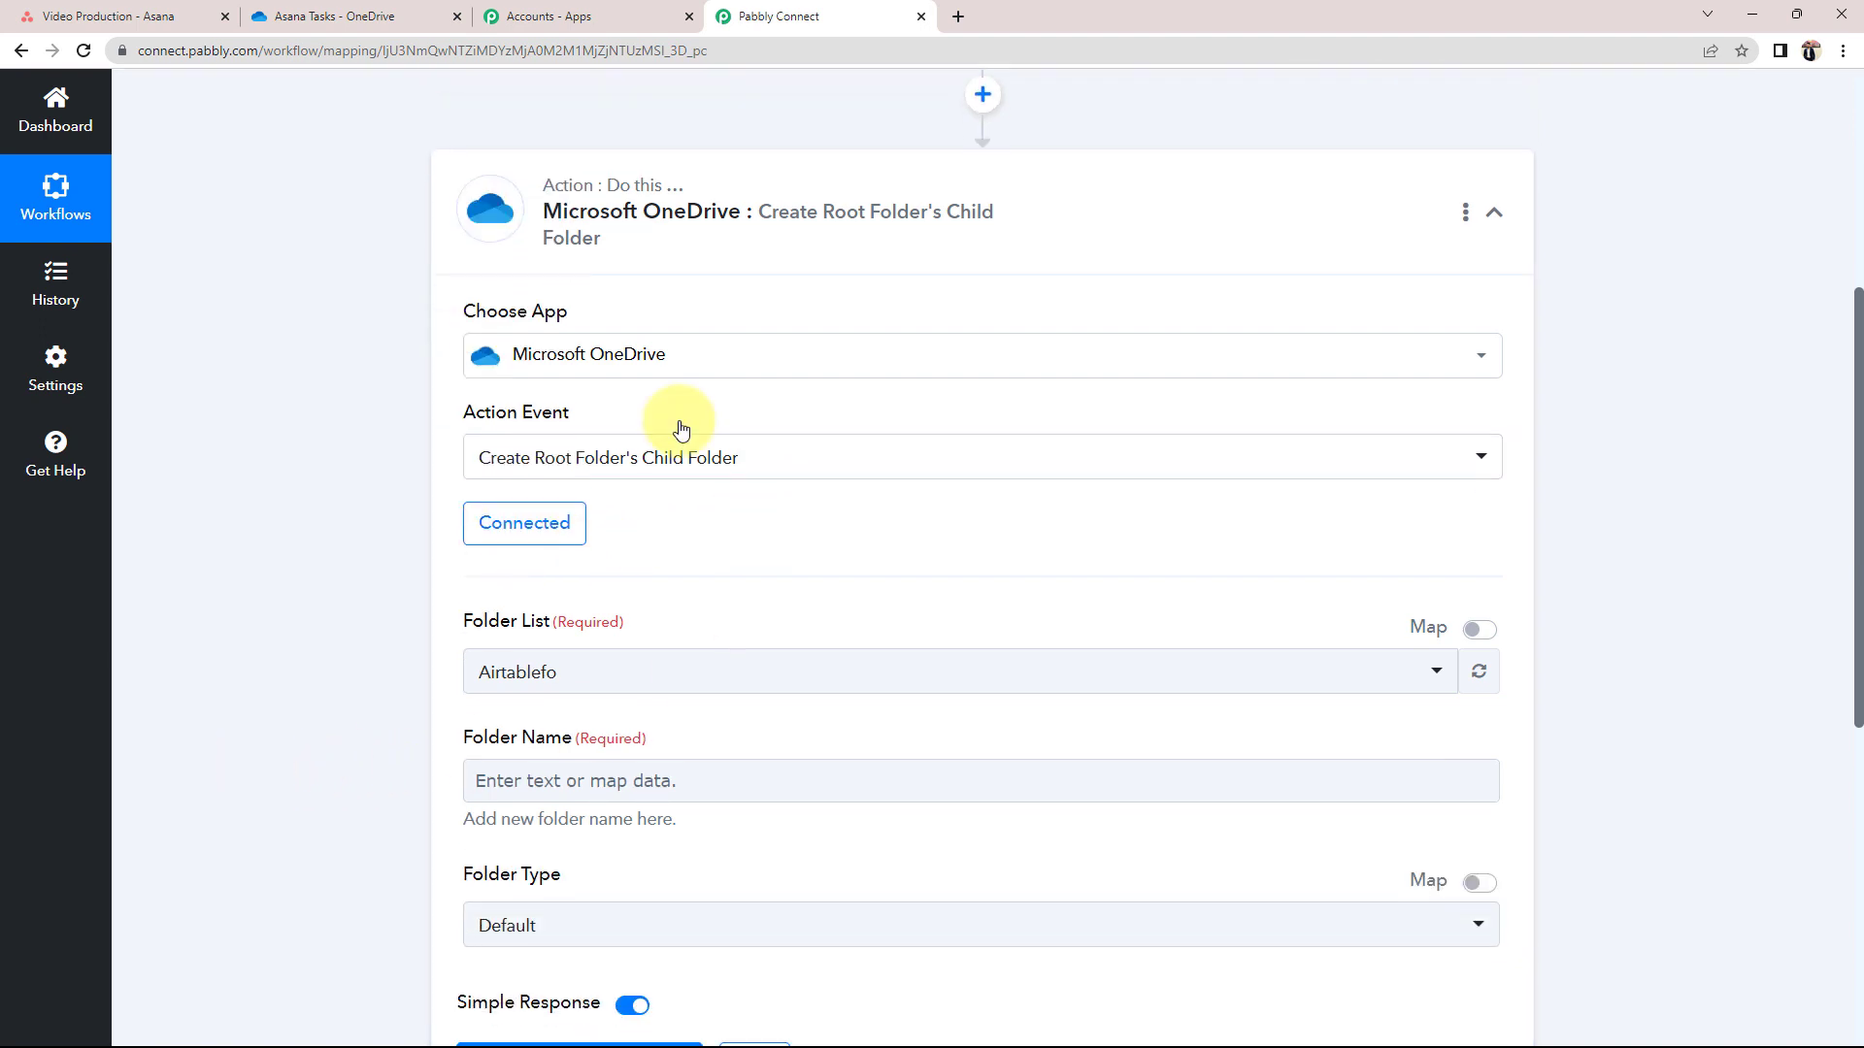
pyautogui.scroll(-2, 681, 430)
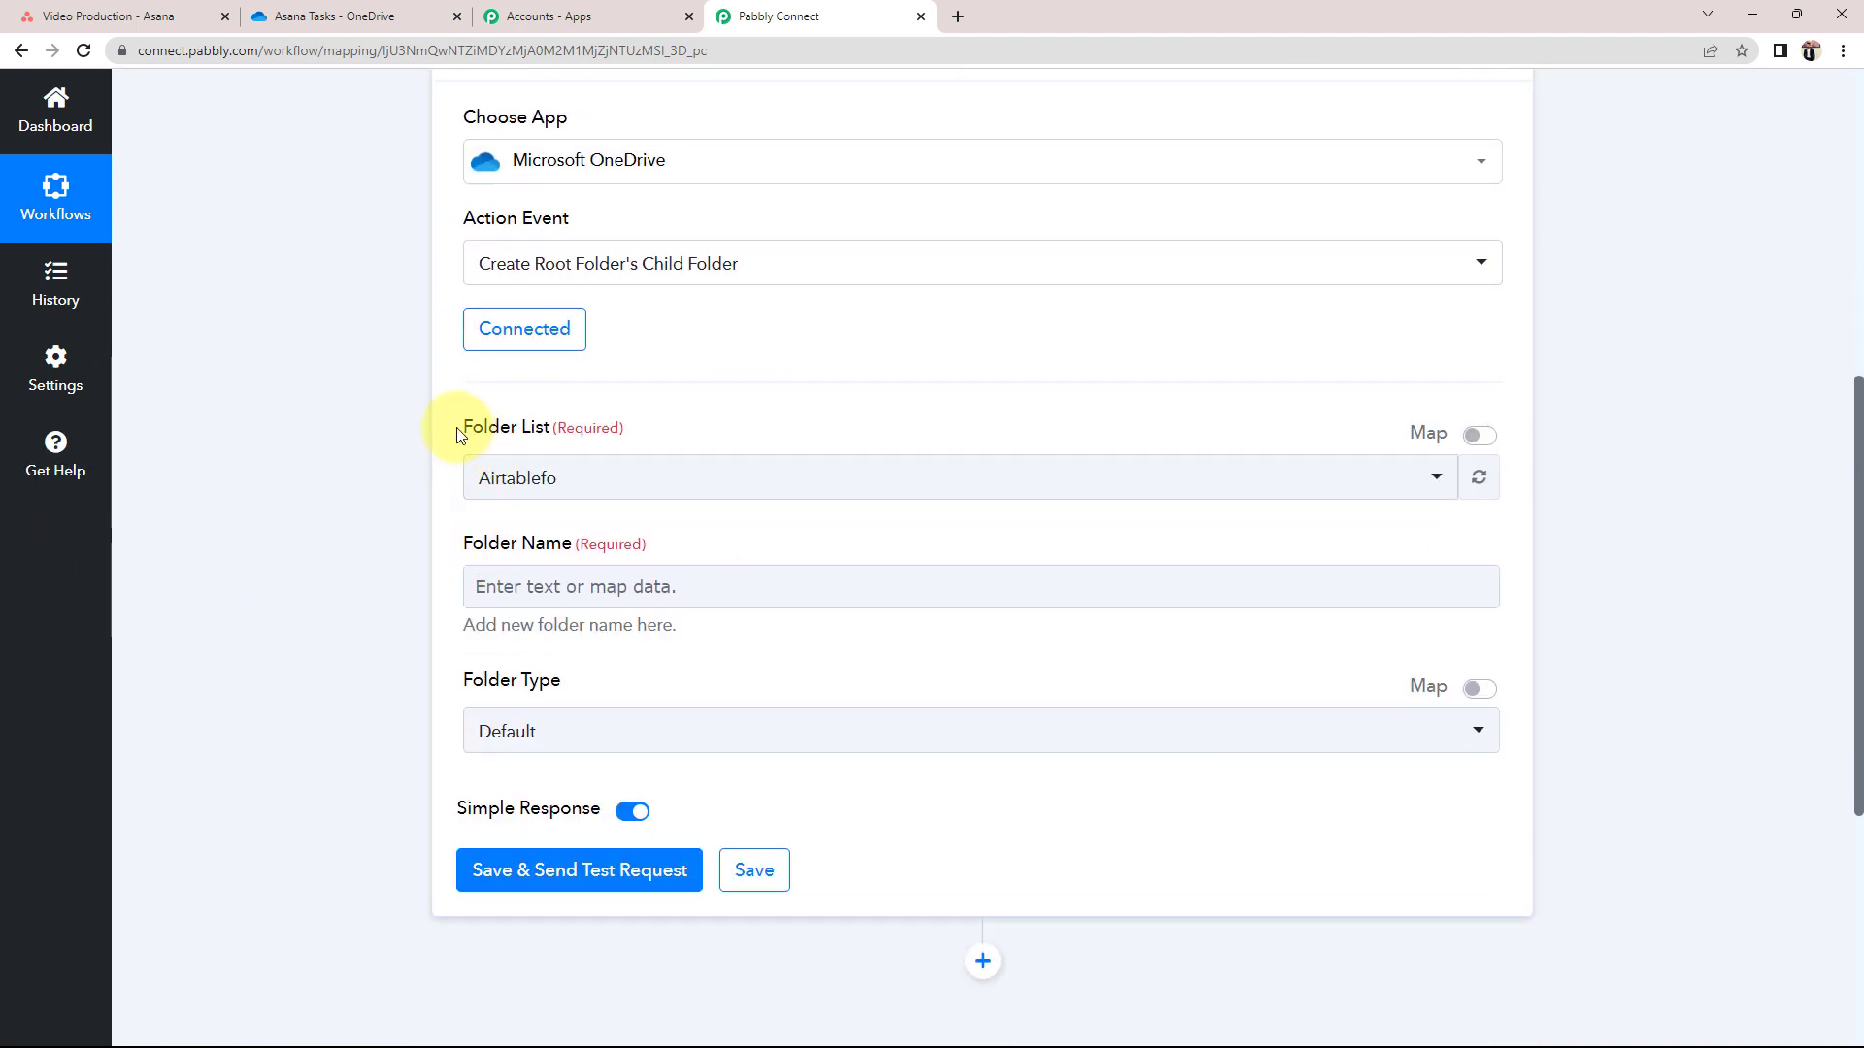
pyautogui.moveTo(467, 430); pyautogui.dragTo(568, 433)
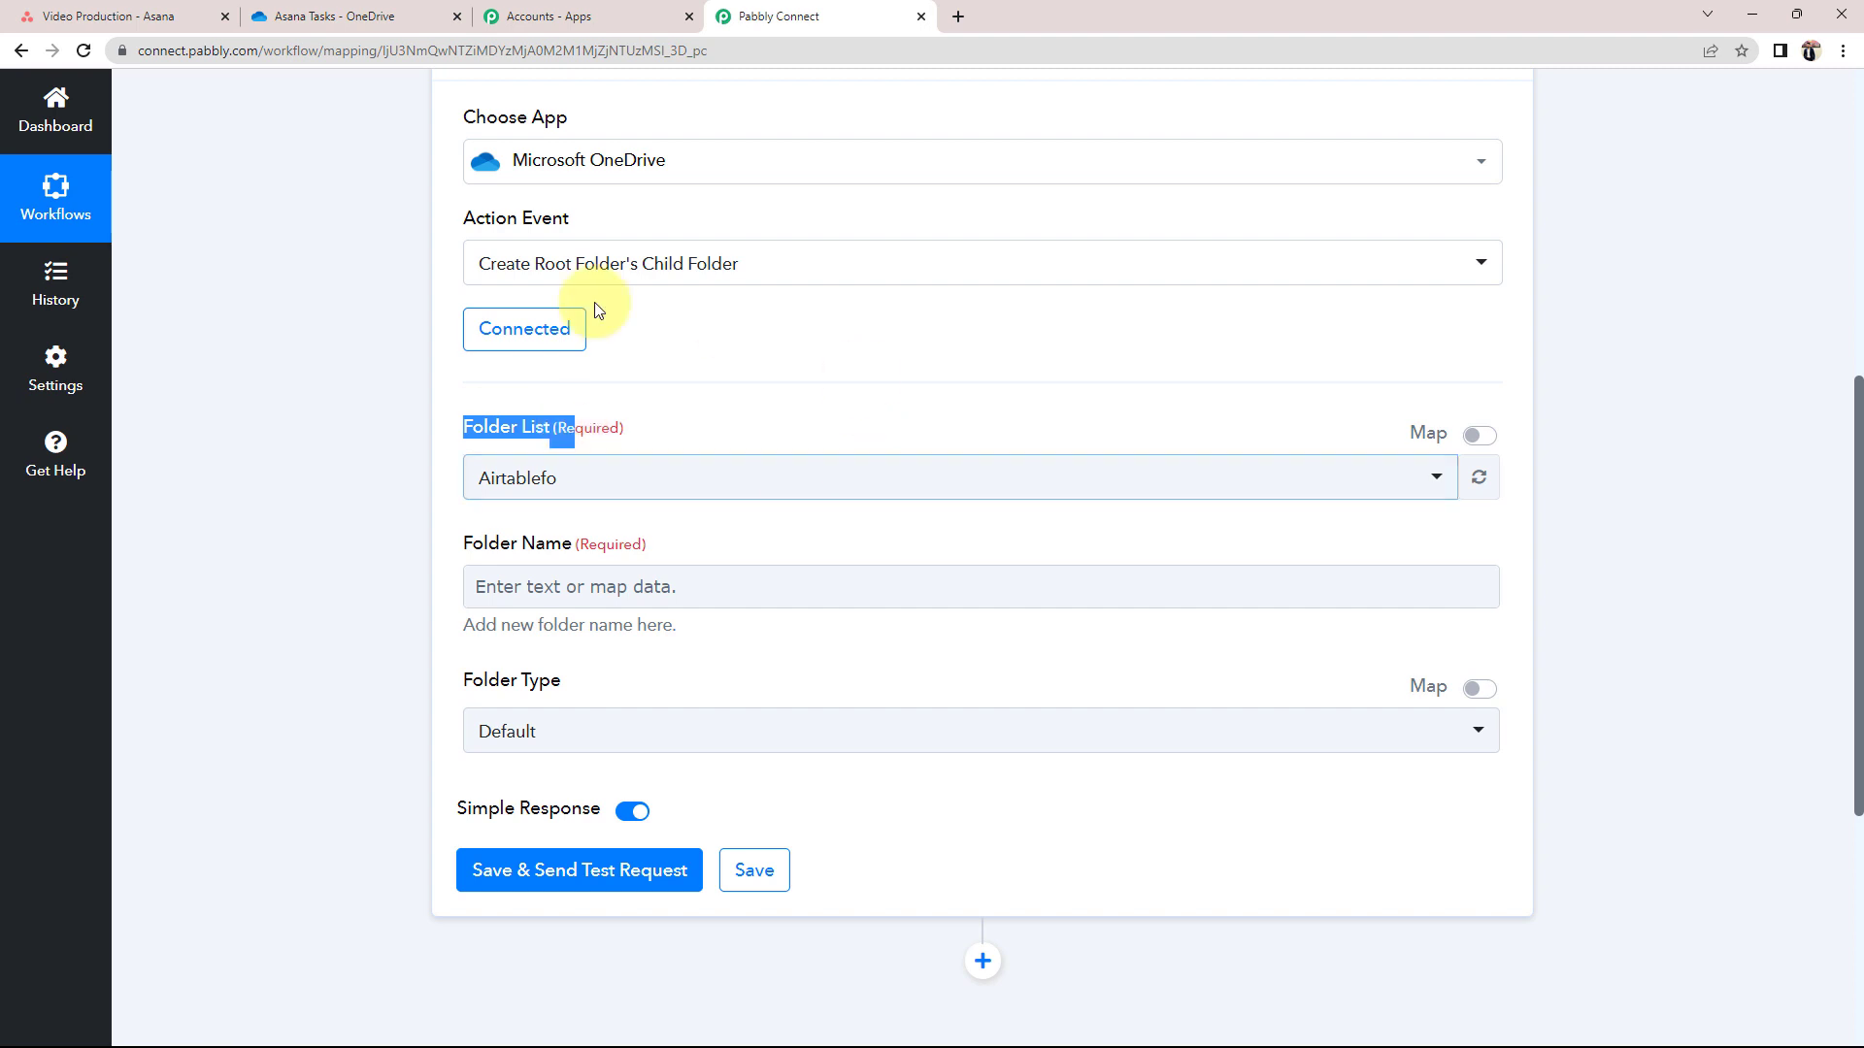
pyautogui.click(403, 8)
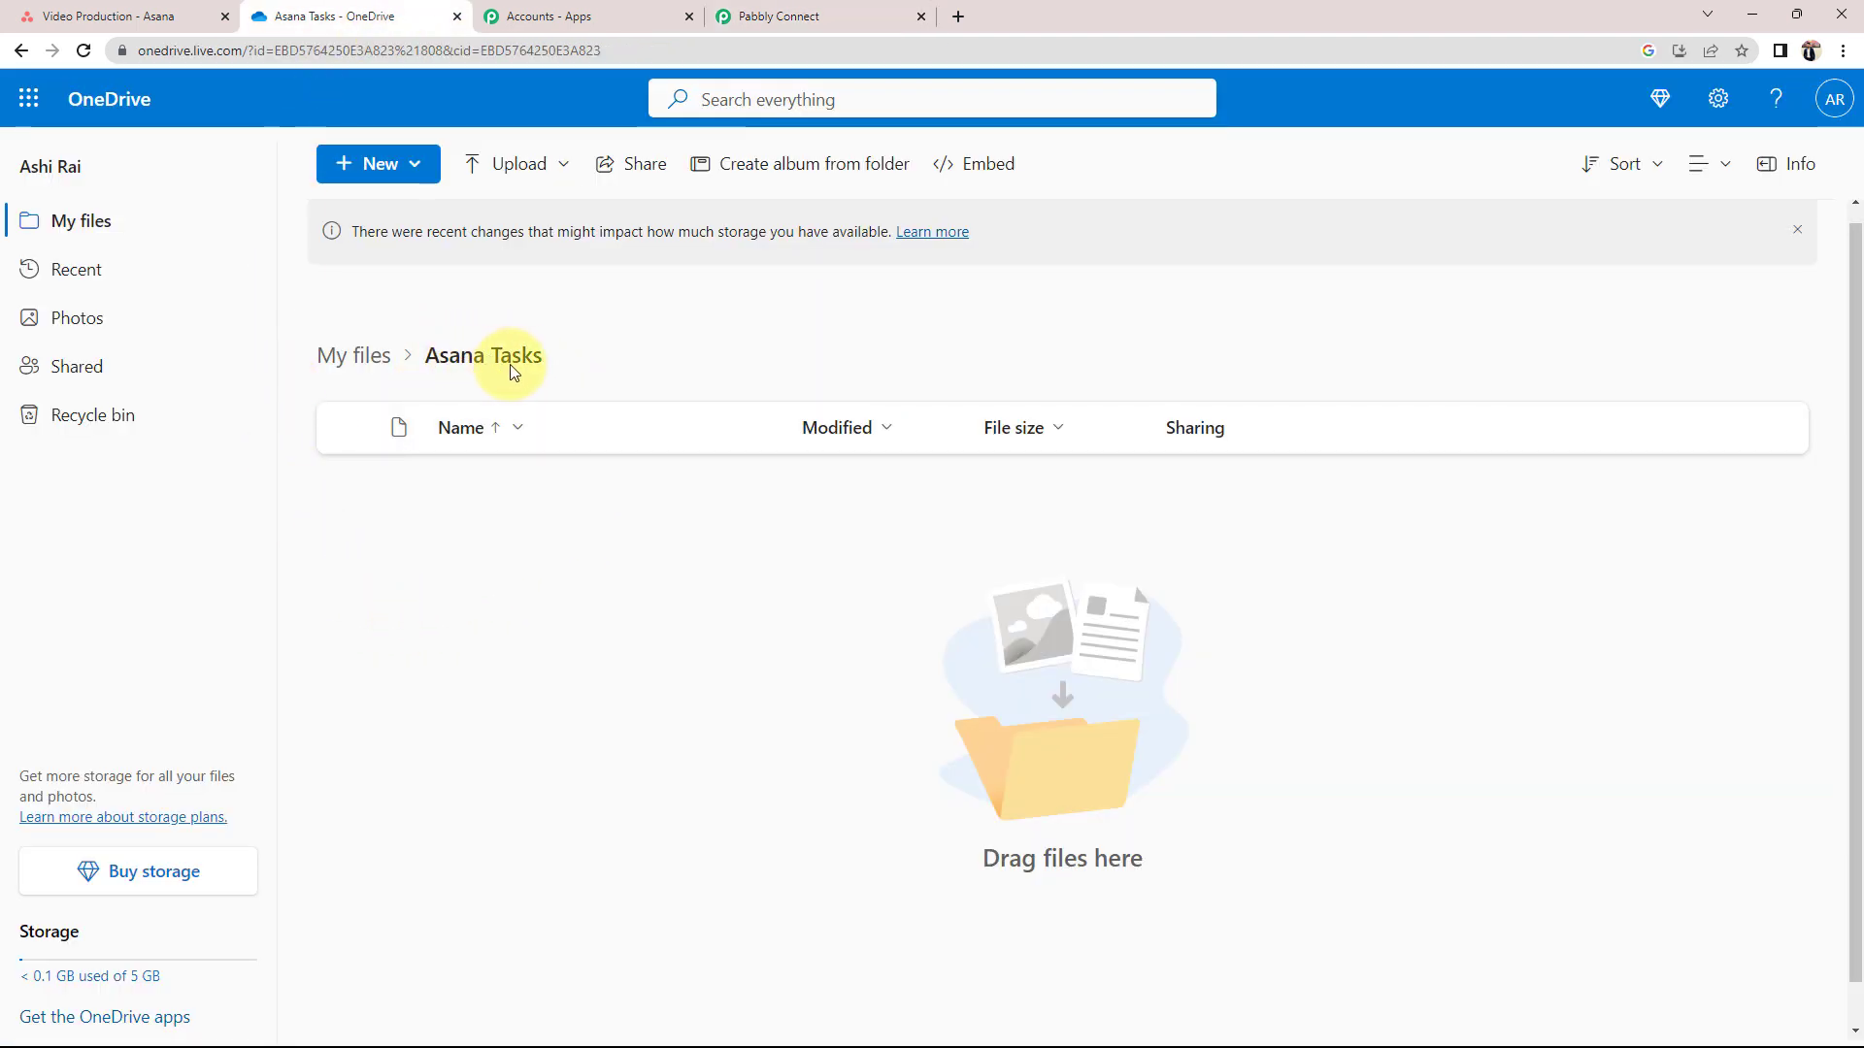
pyautogui.click(791, 15)
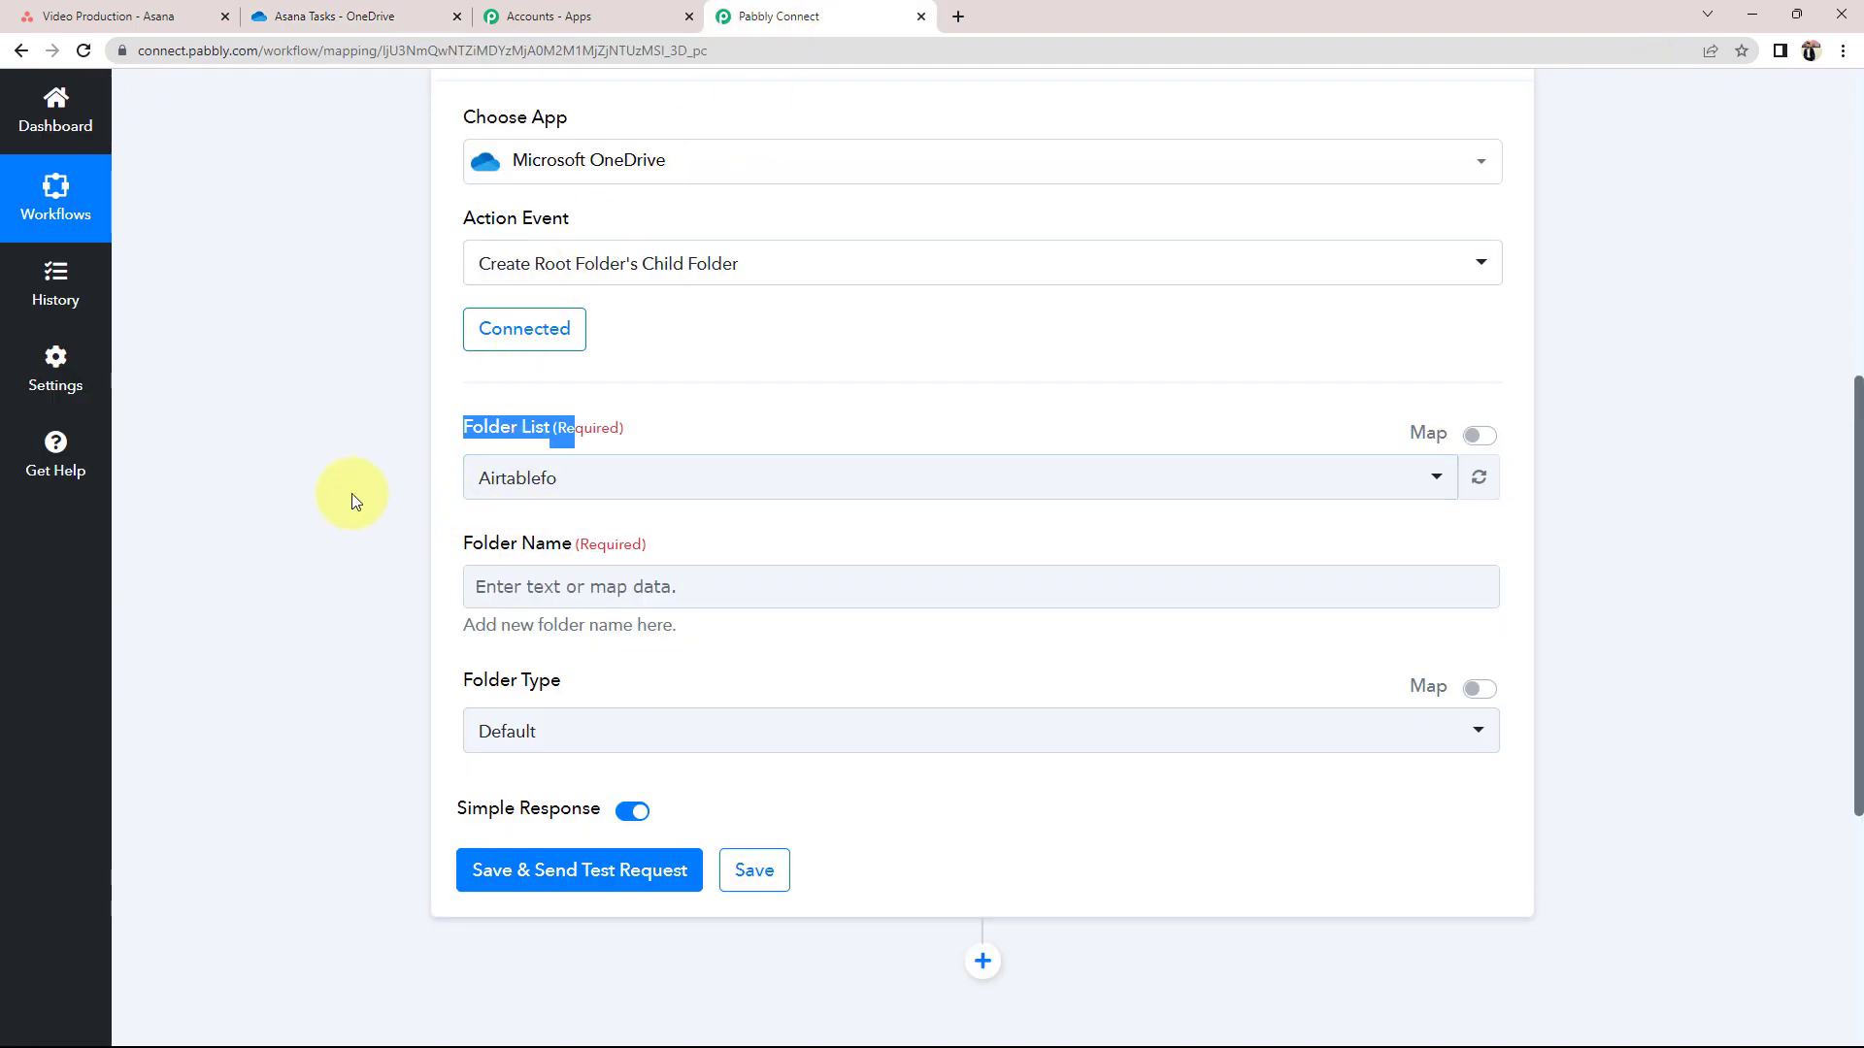
pyautogui.click(378, 12)
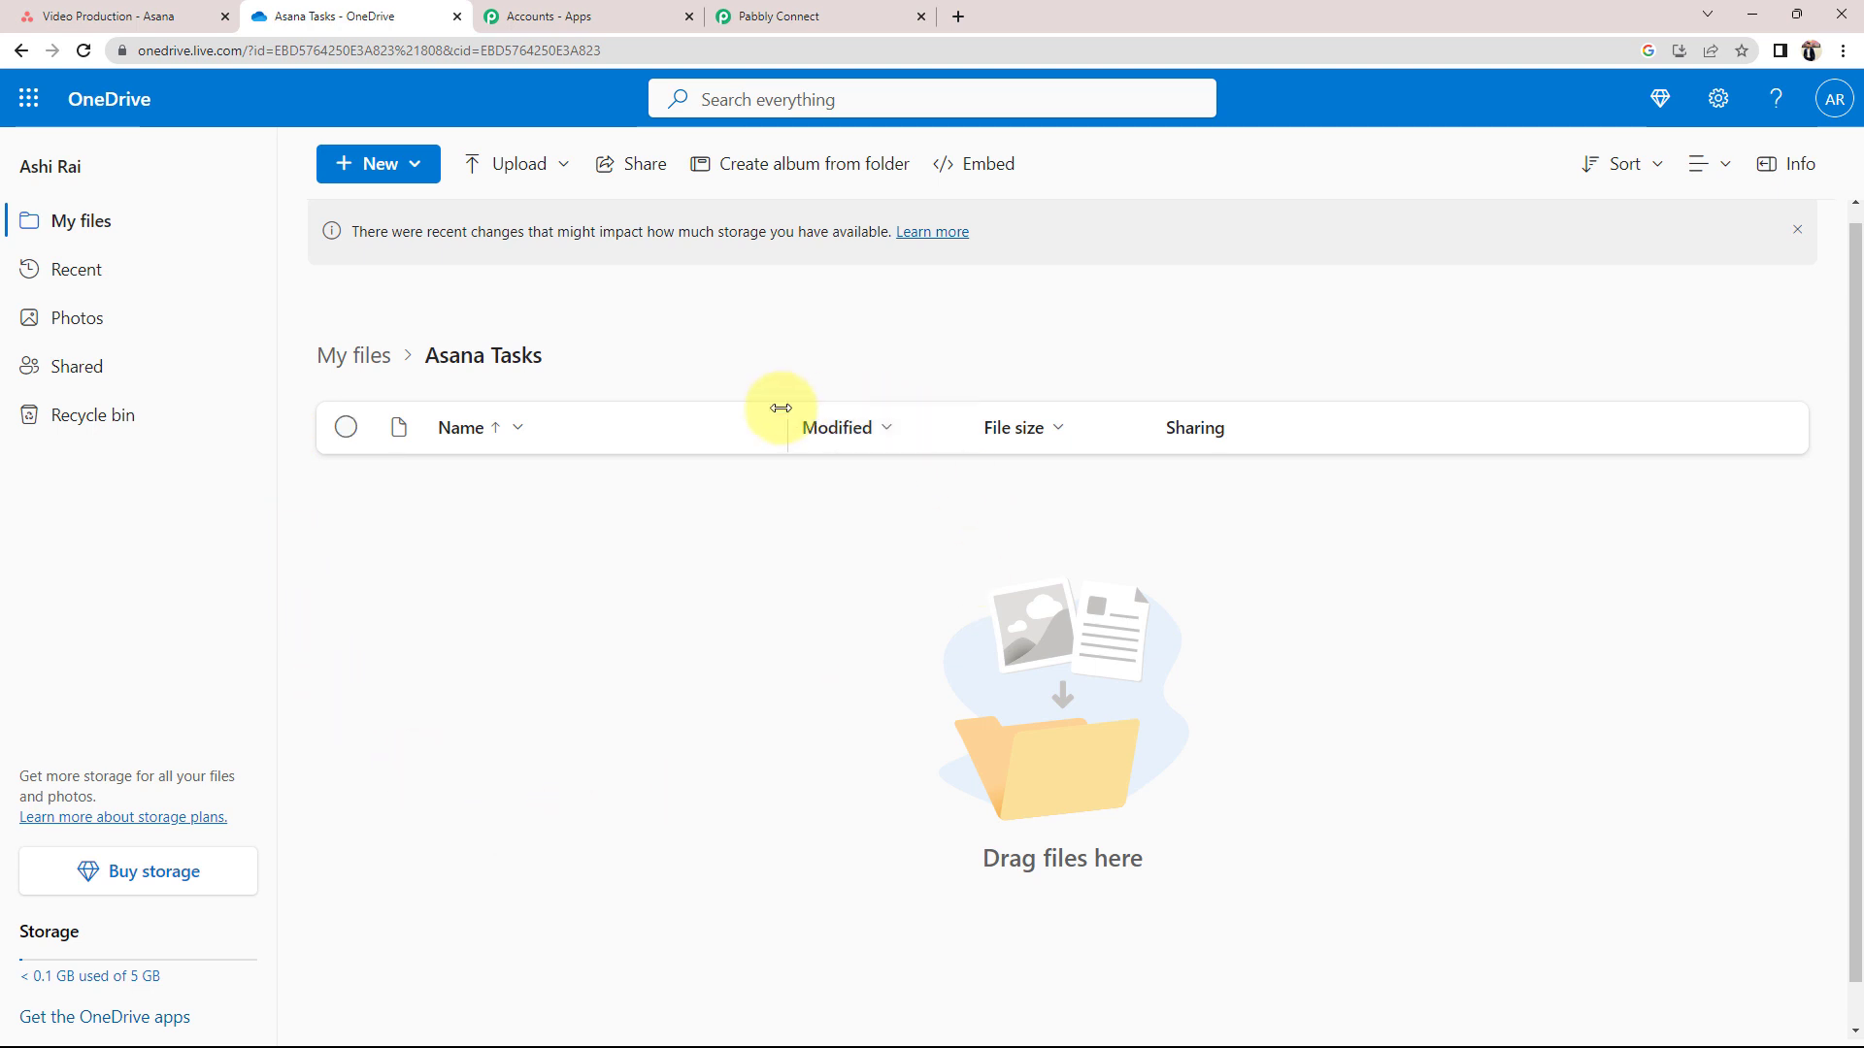
pyautogui.click(828, 14)
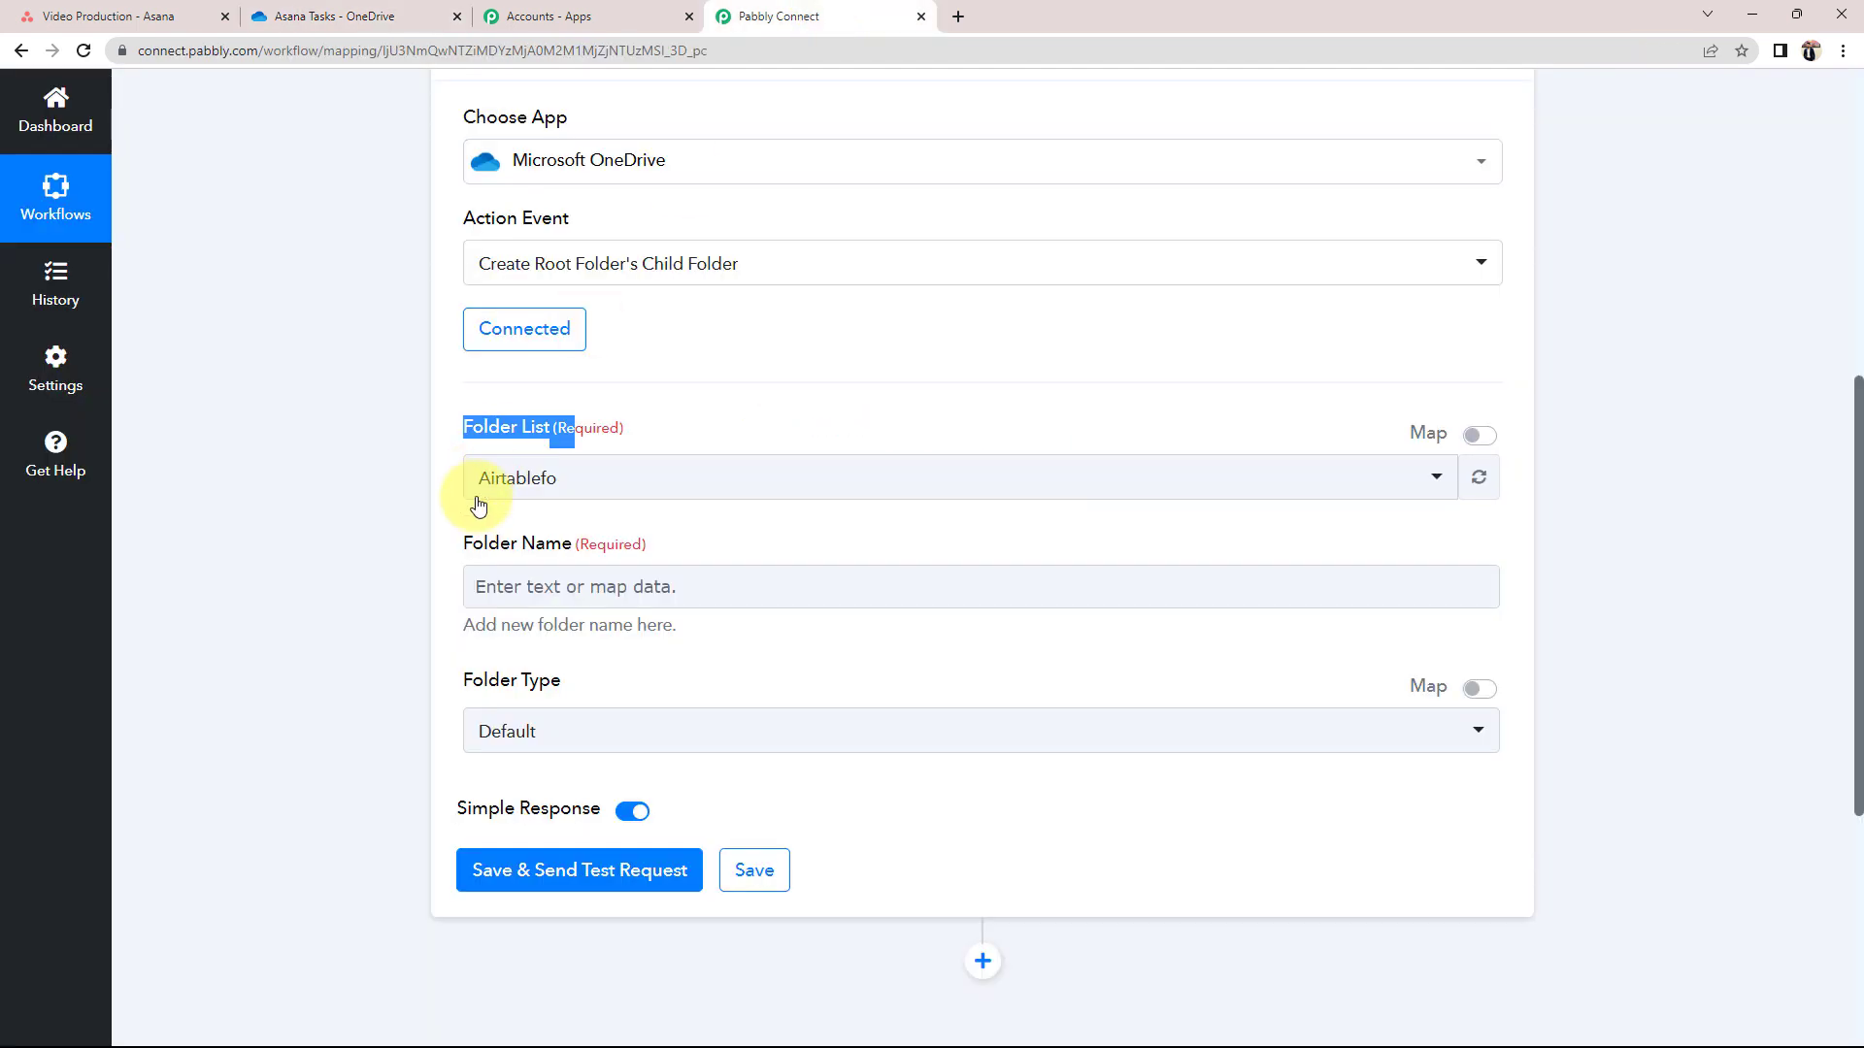
# Search 'asa' in Folder List and choose Asana Tasks as the parent folder
pyautogui.click(502, 479)
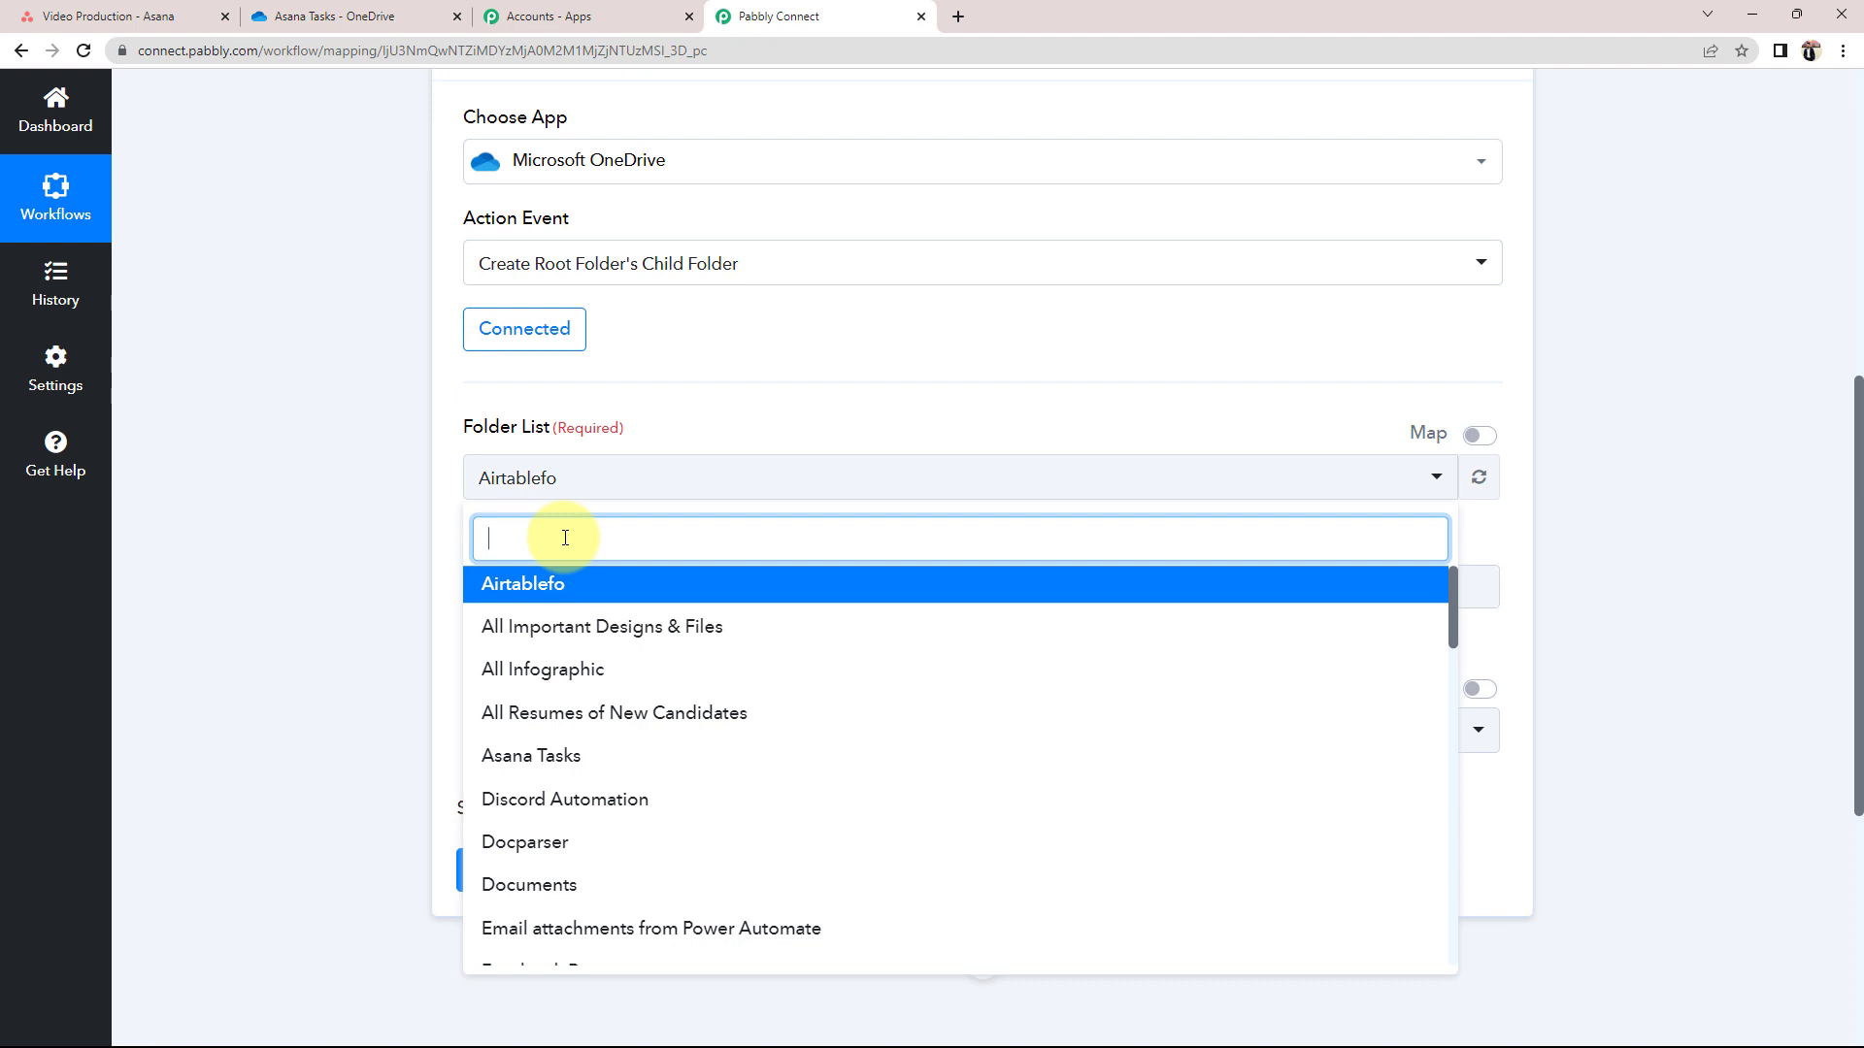
pyautogui.write('asa')
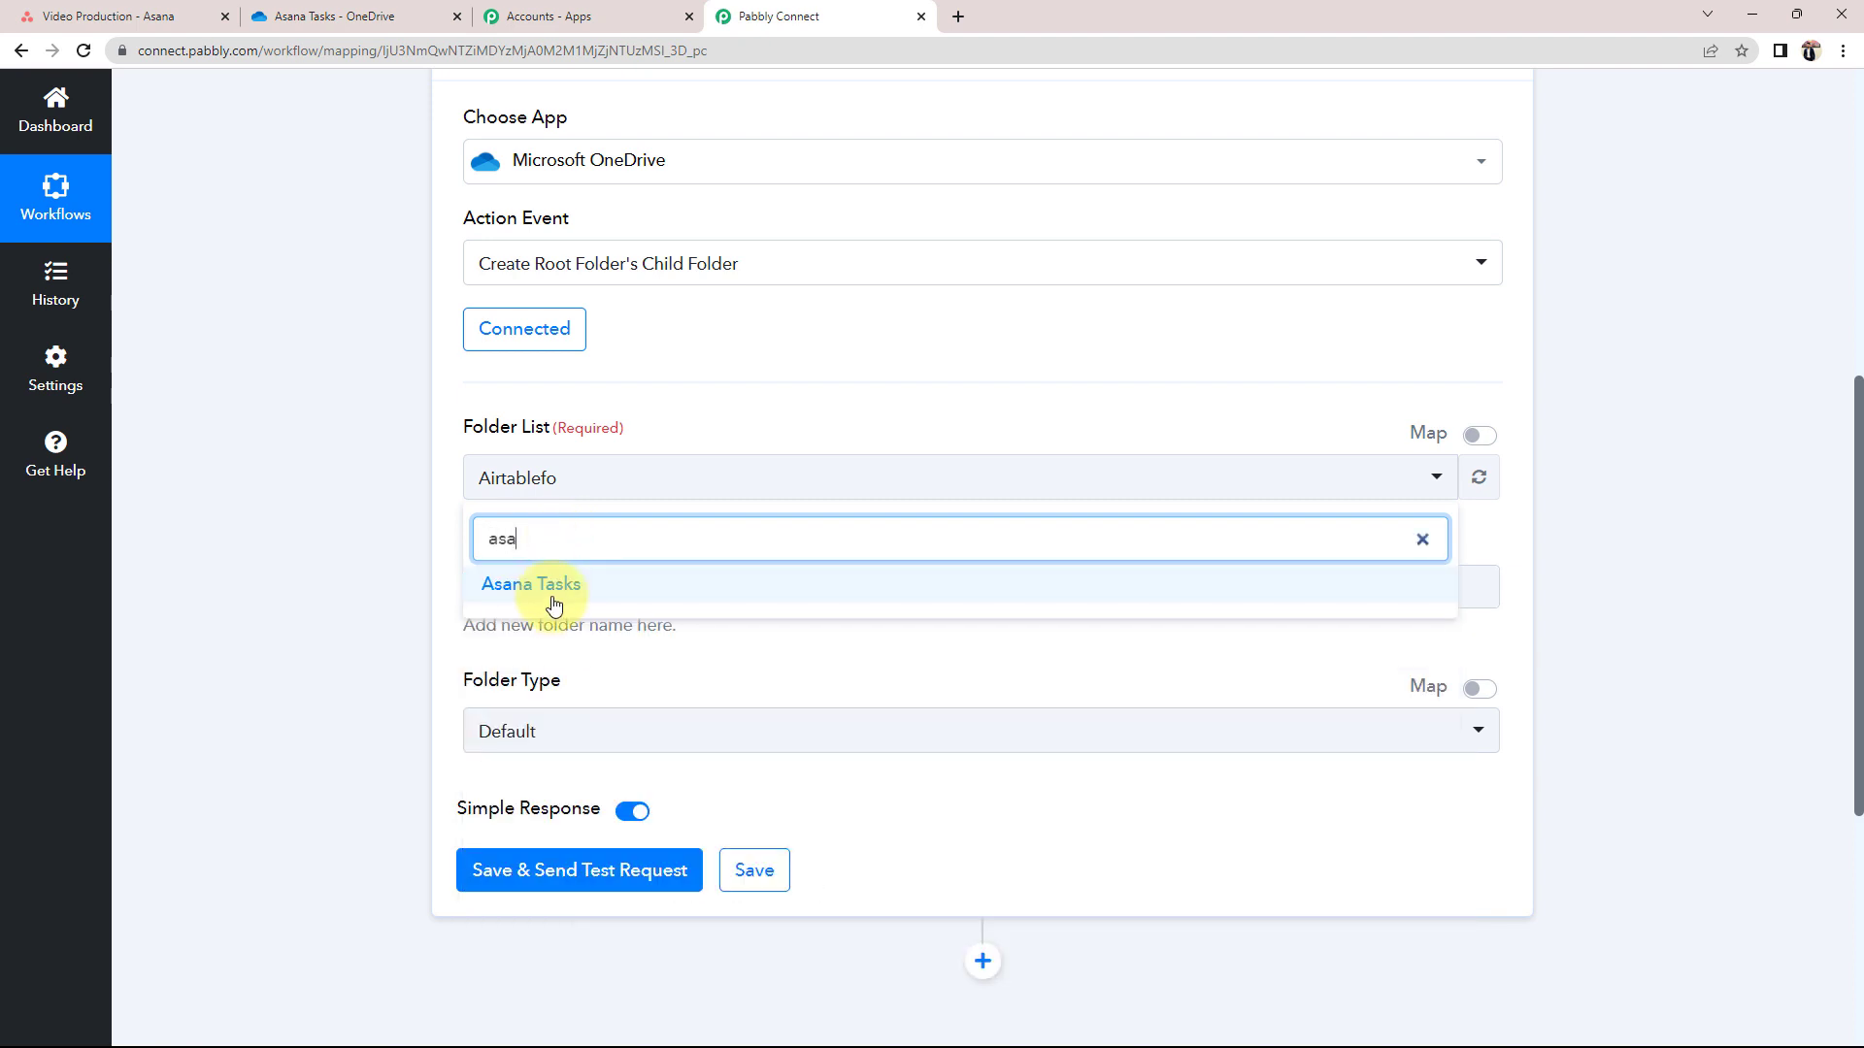
pyautogui.click(539, 590)
pyautogui.scroll(-2, 369, 670)
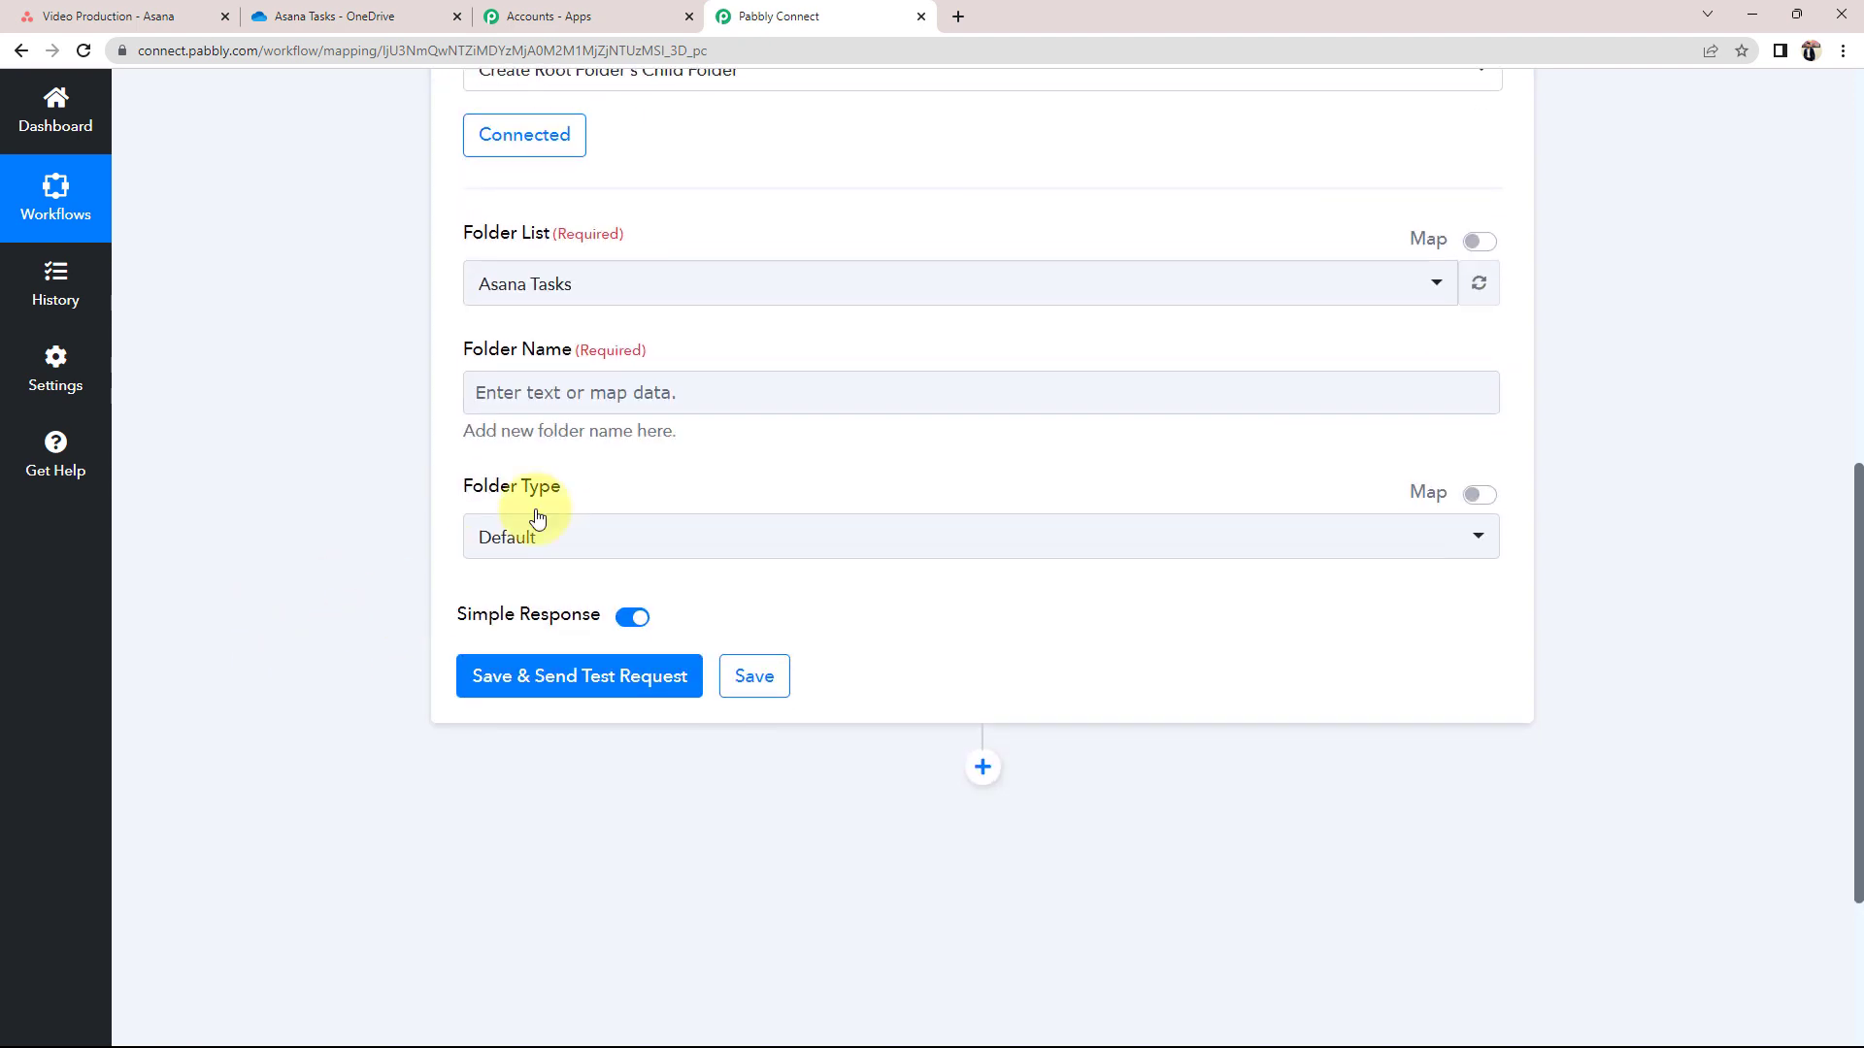
pyautogui.click(582, 410)
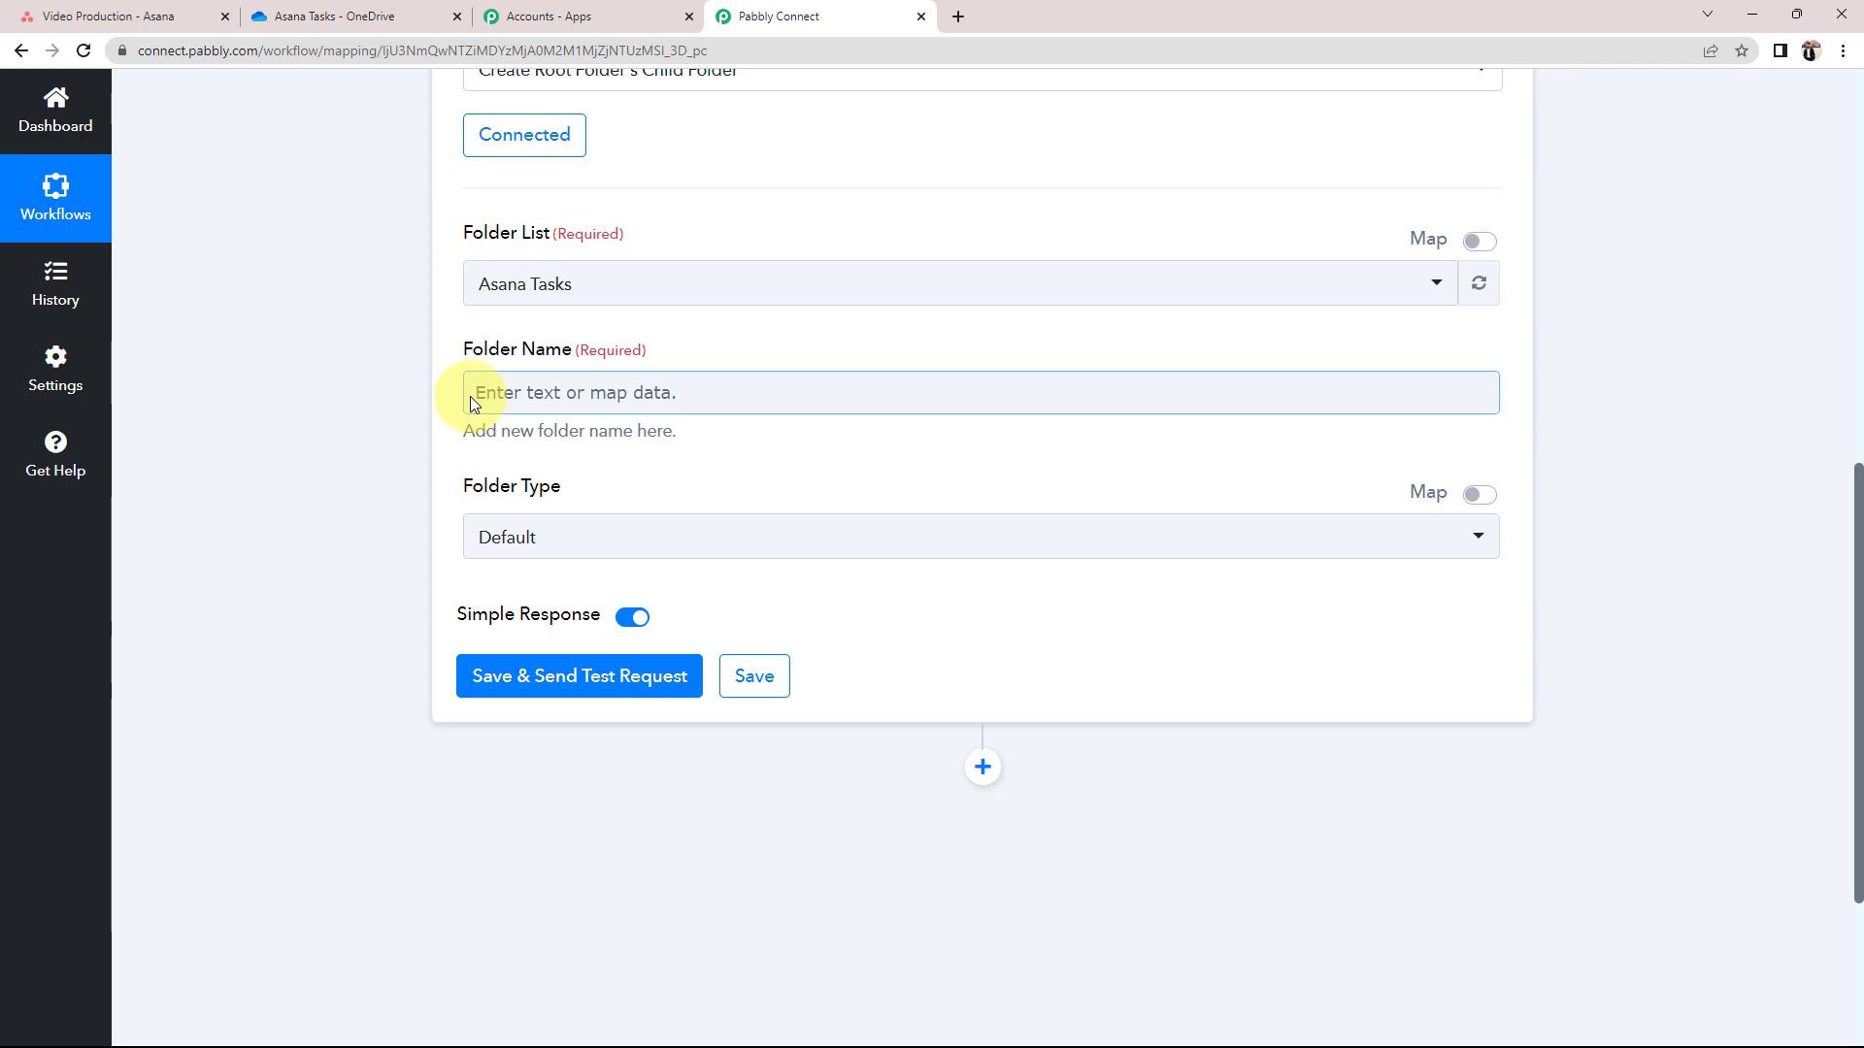
pyautogui.scroll(9, 466, 450)
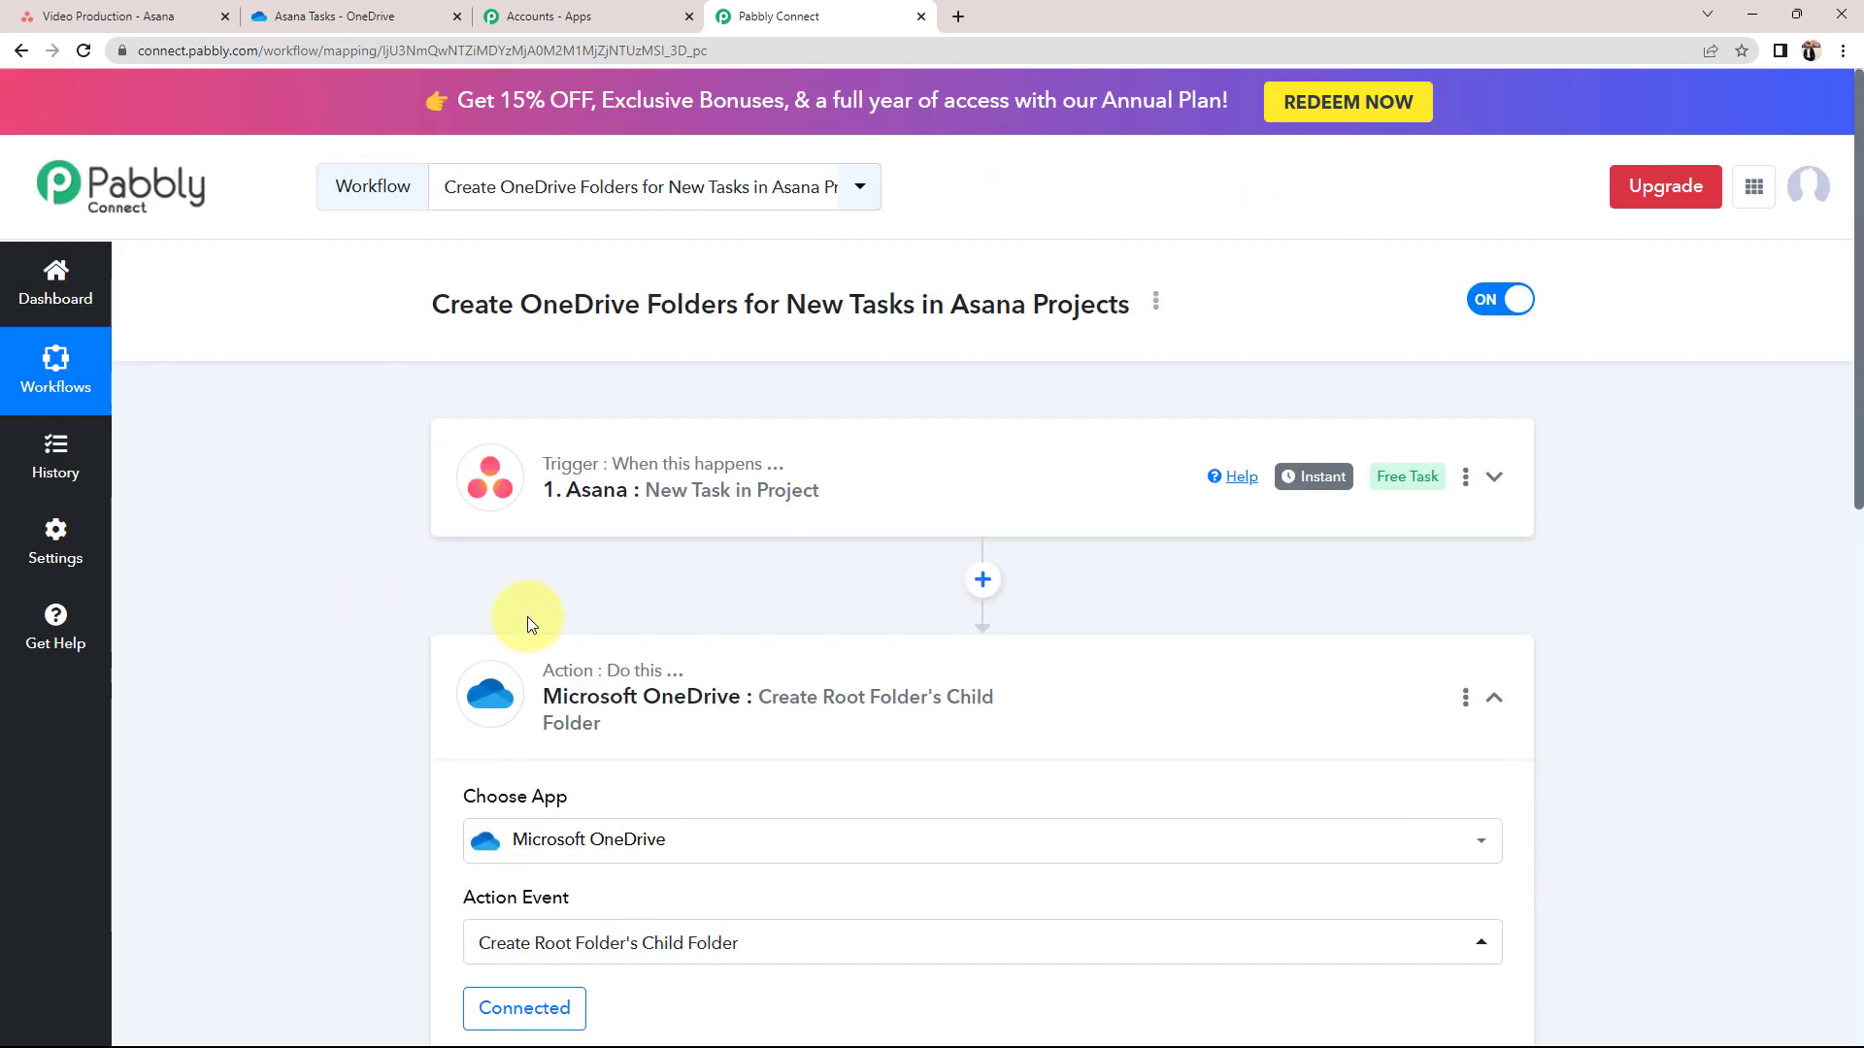
# Expand the Asana trigger to review the task Name, then bring up Folder Name's Insert Data list
pyautogui.click(624, 489)
pyautogui.scroll(-8, 1074, 796)
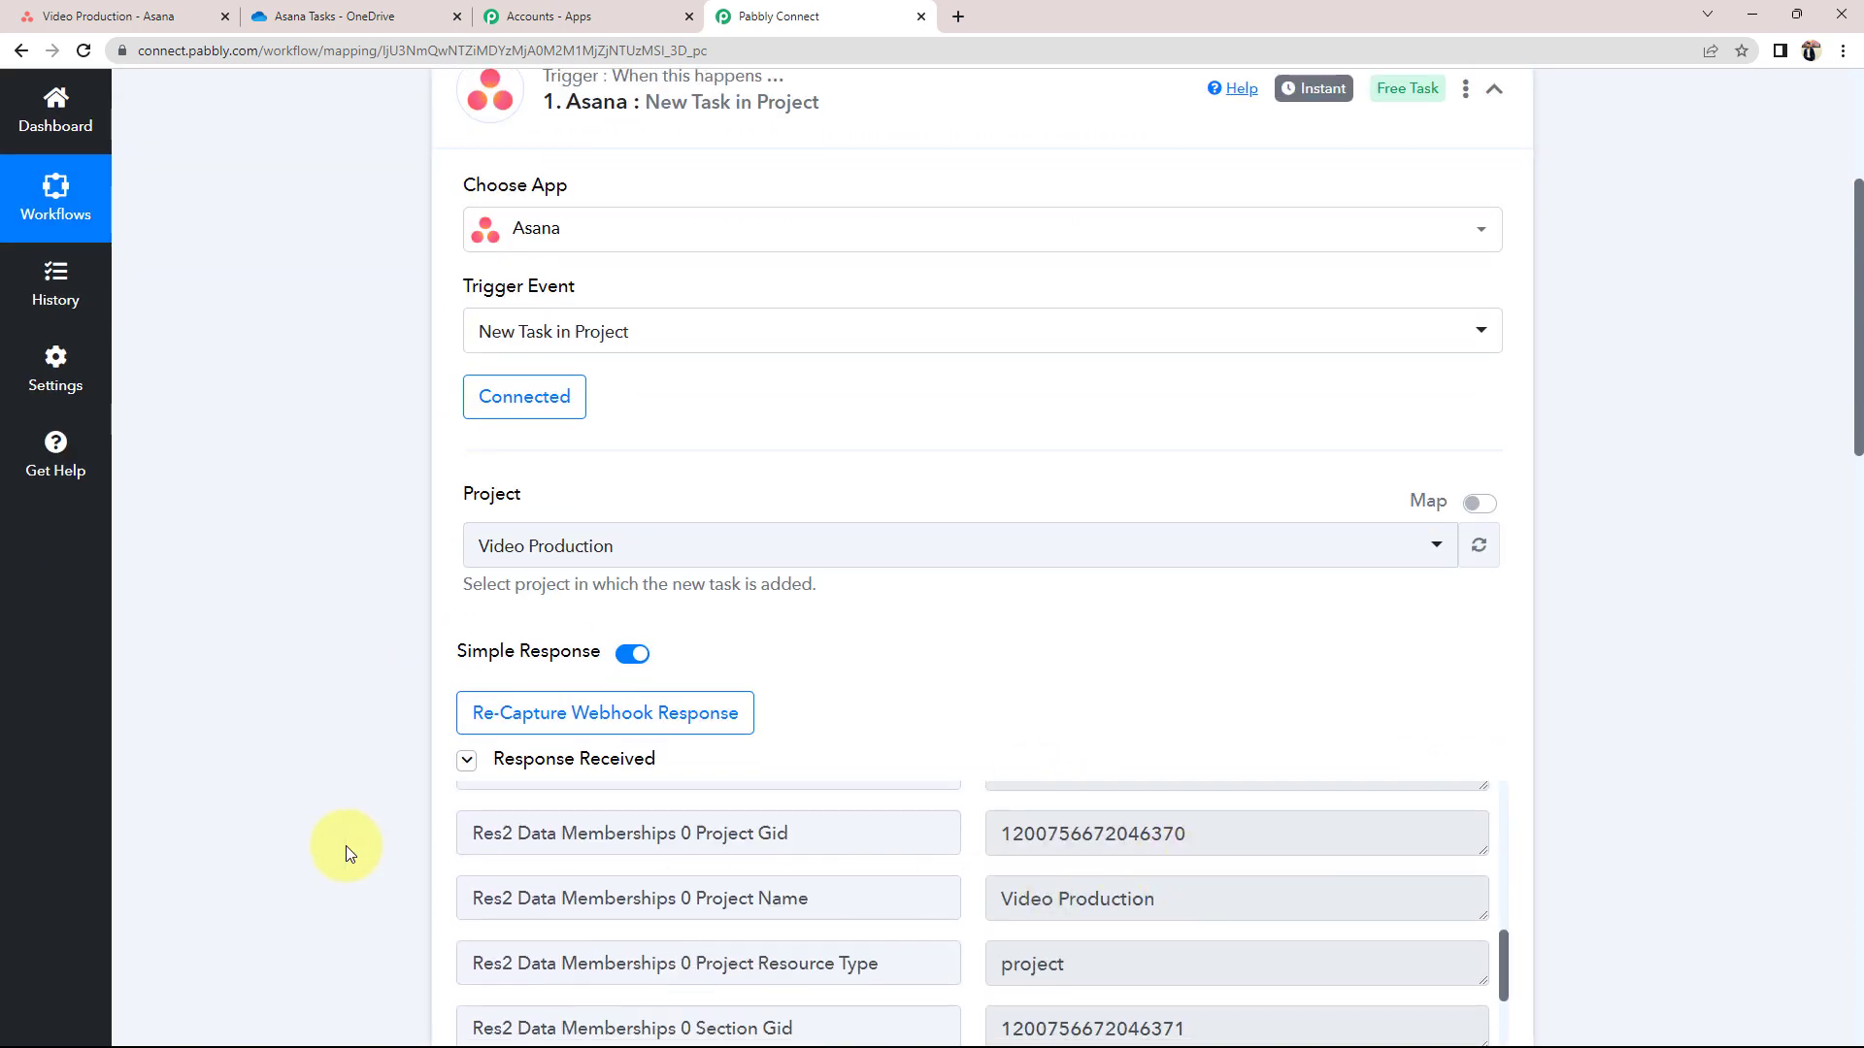
pyautogui.scroll(-4, 347, 853)
pyautogui.scroll(-4, 1177, 753)
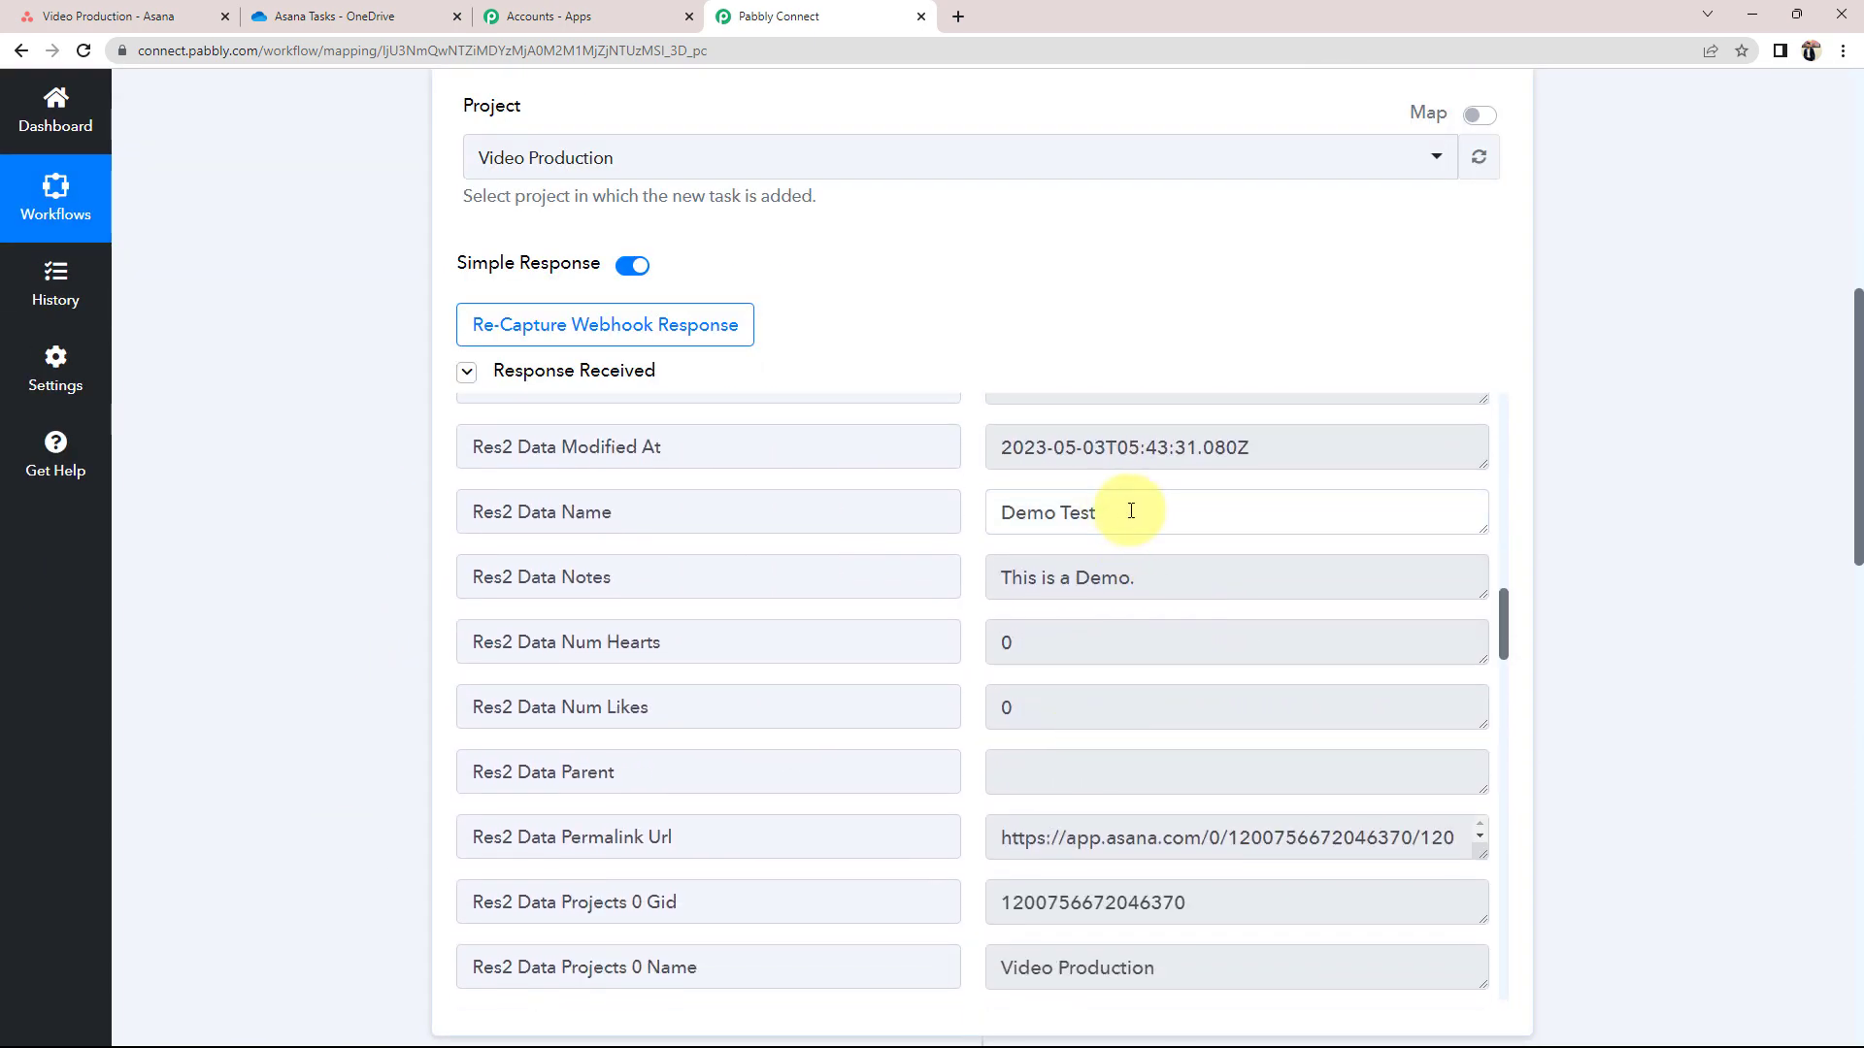
pyautogui.moveTo(1131, 511); pyautogui.dragTo(932, 508)
pyautogui.scroll(-12, 242, 603)
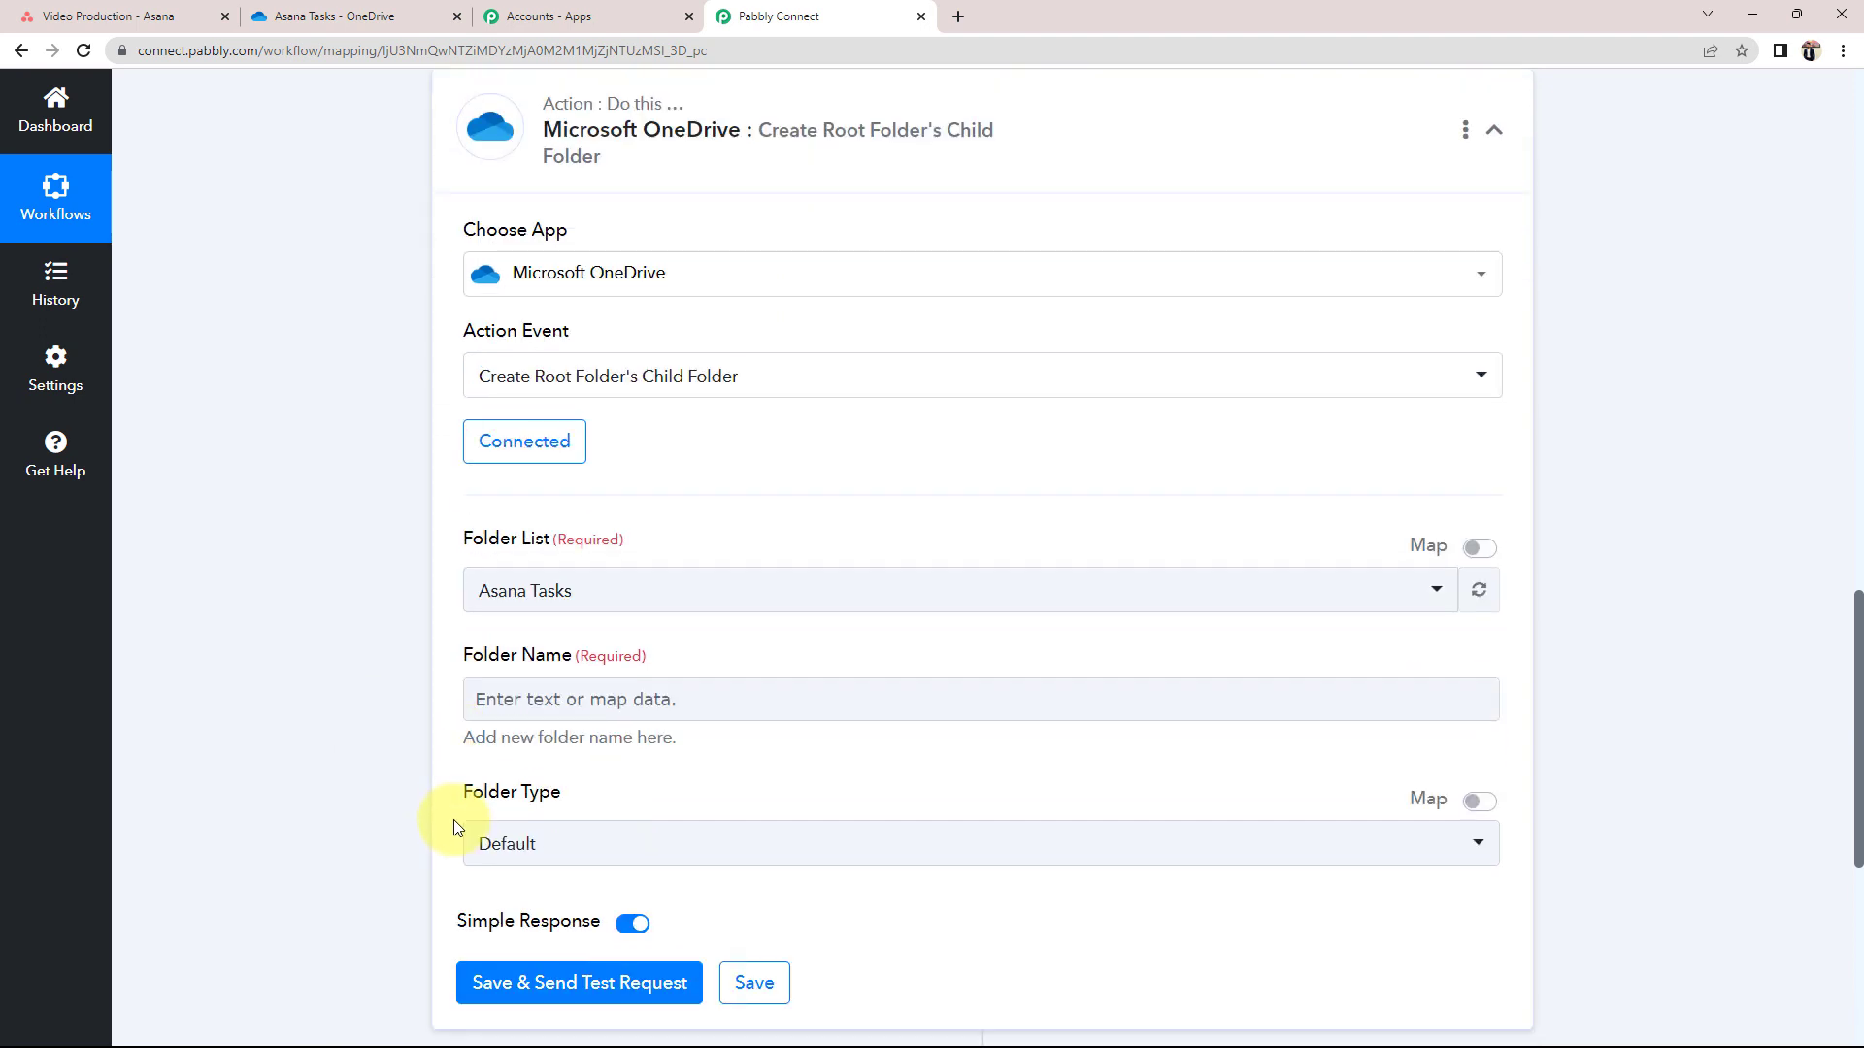
pyautogui.click(540, 700)
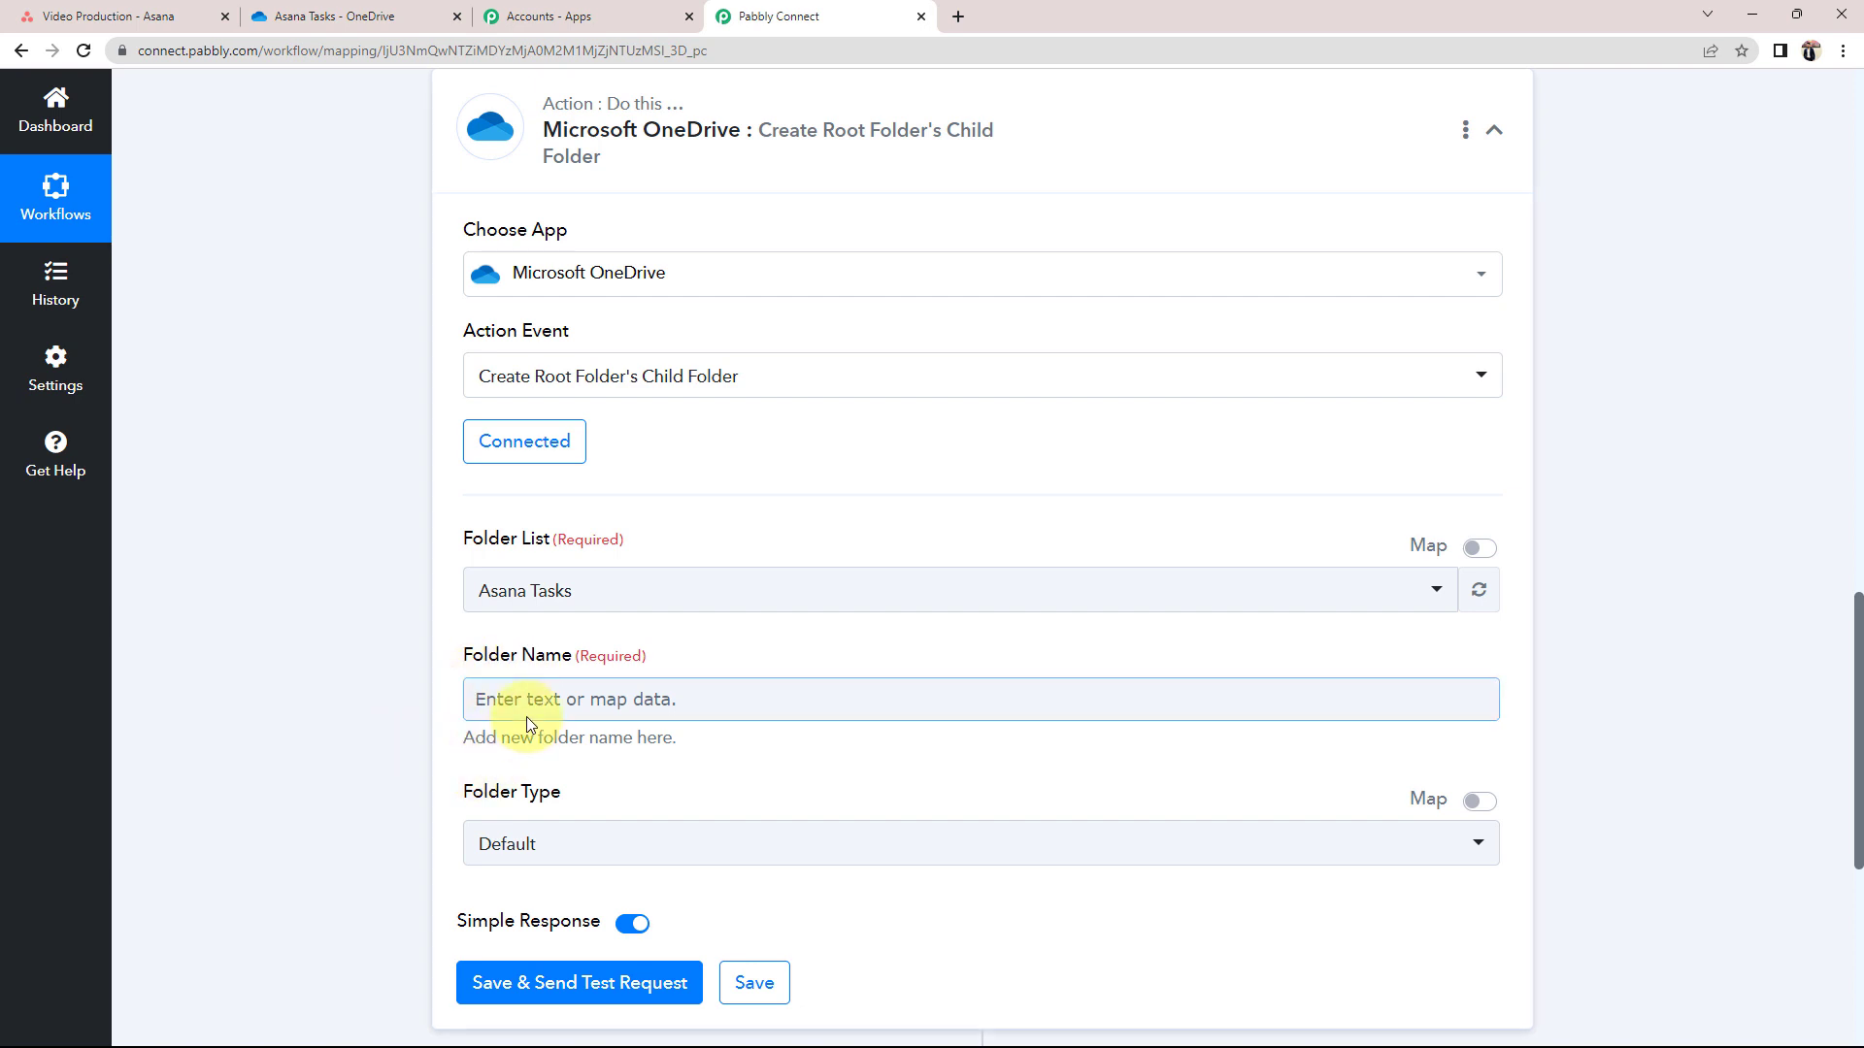
pyautogui.click(505, 700)
pyautogui.scroll(-2, 294, 686)
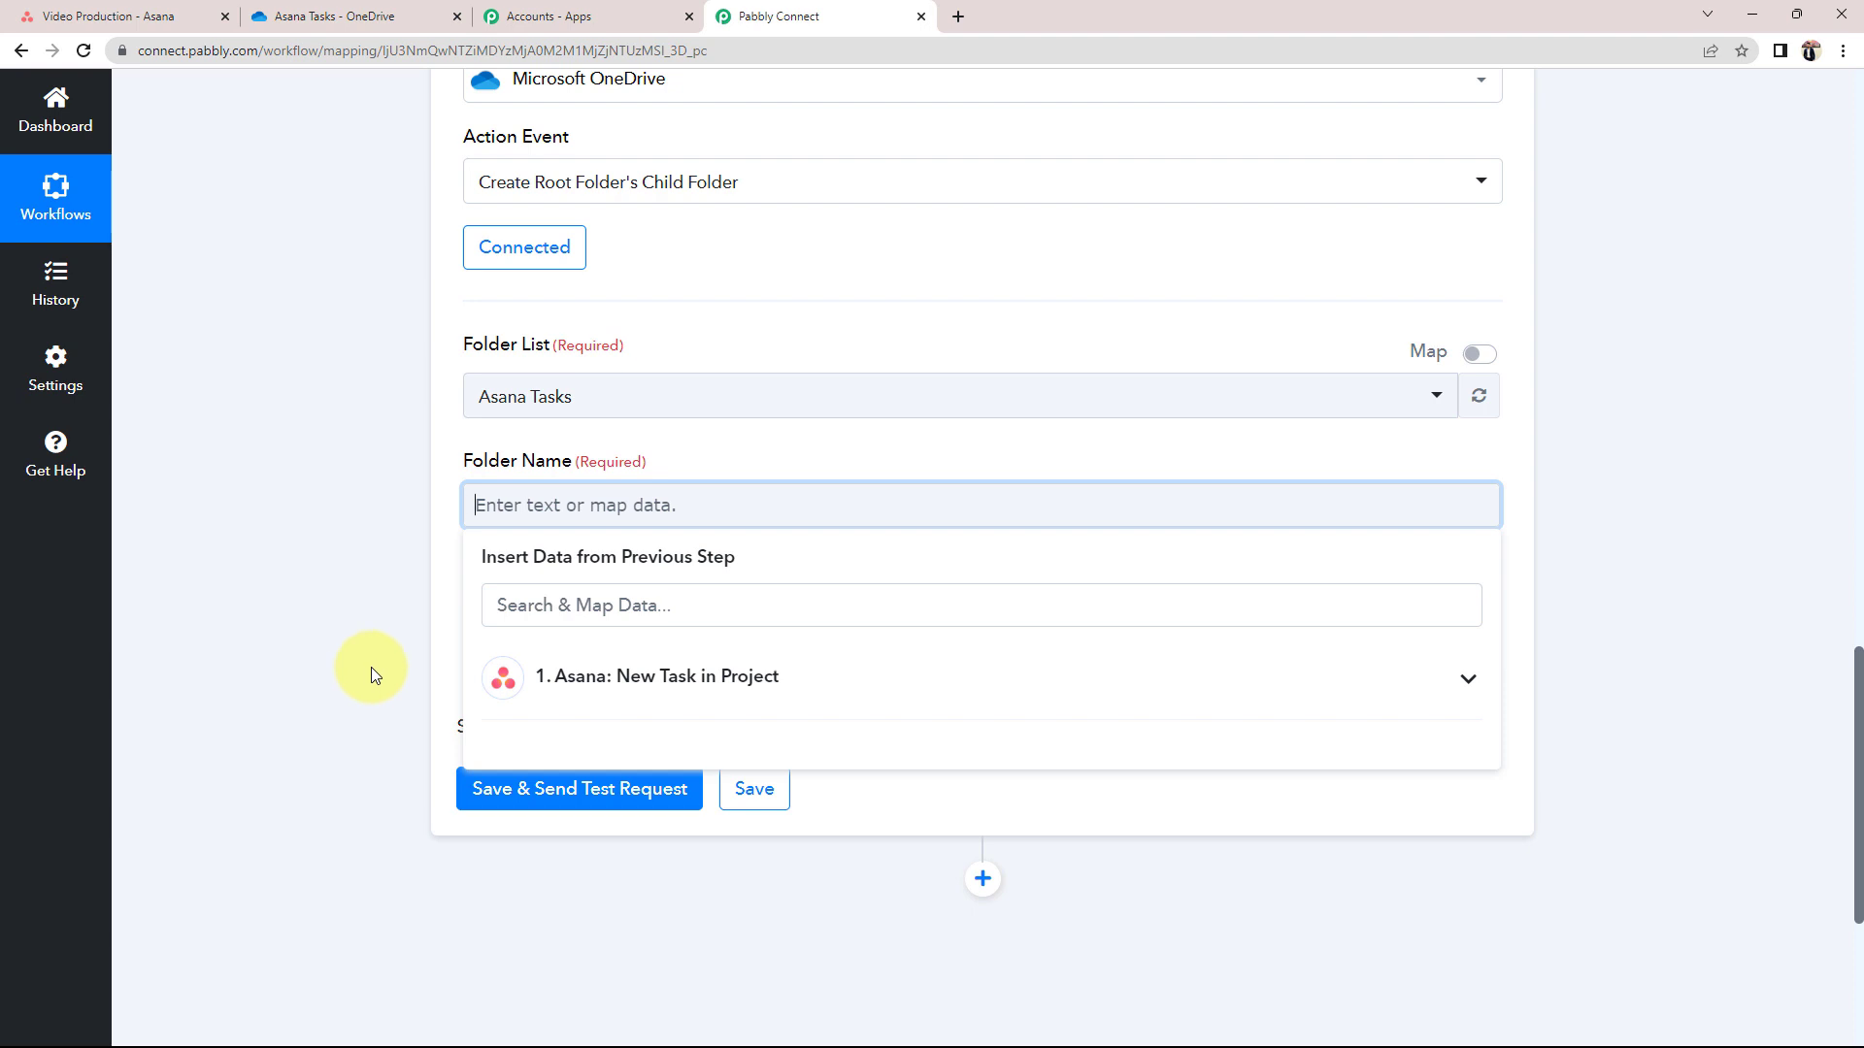
# Map Folder Name to the Asana field '1. Res2 Data Name : Demo Test'
pyautogui.click(1467, 684)
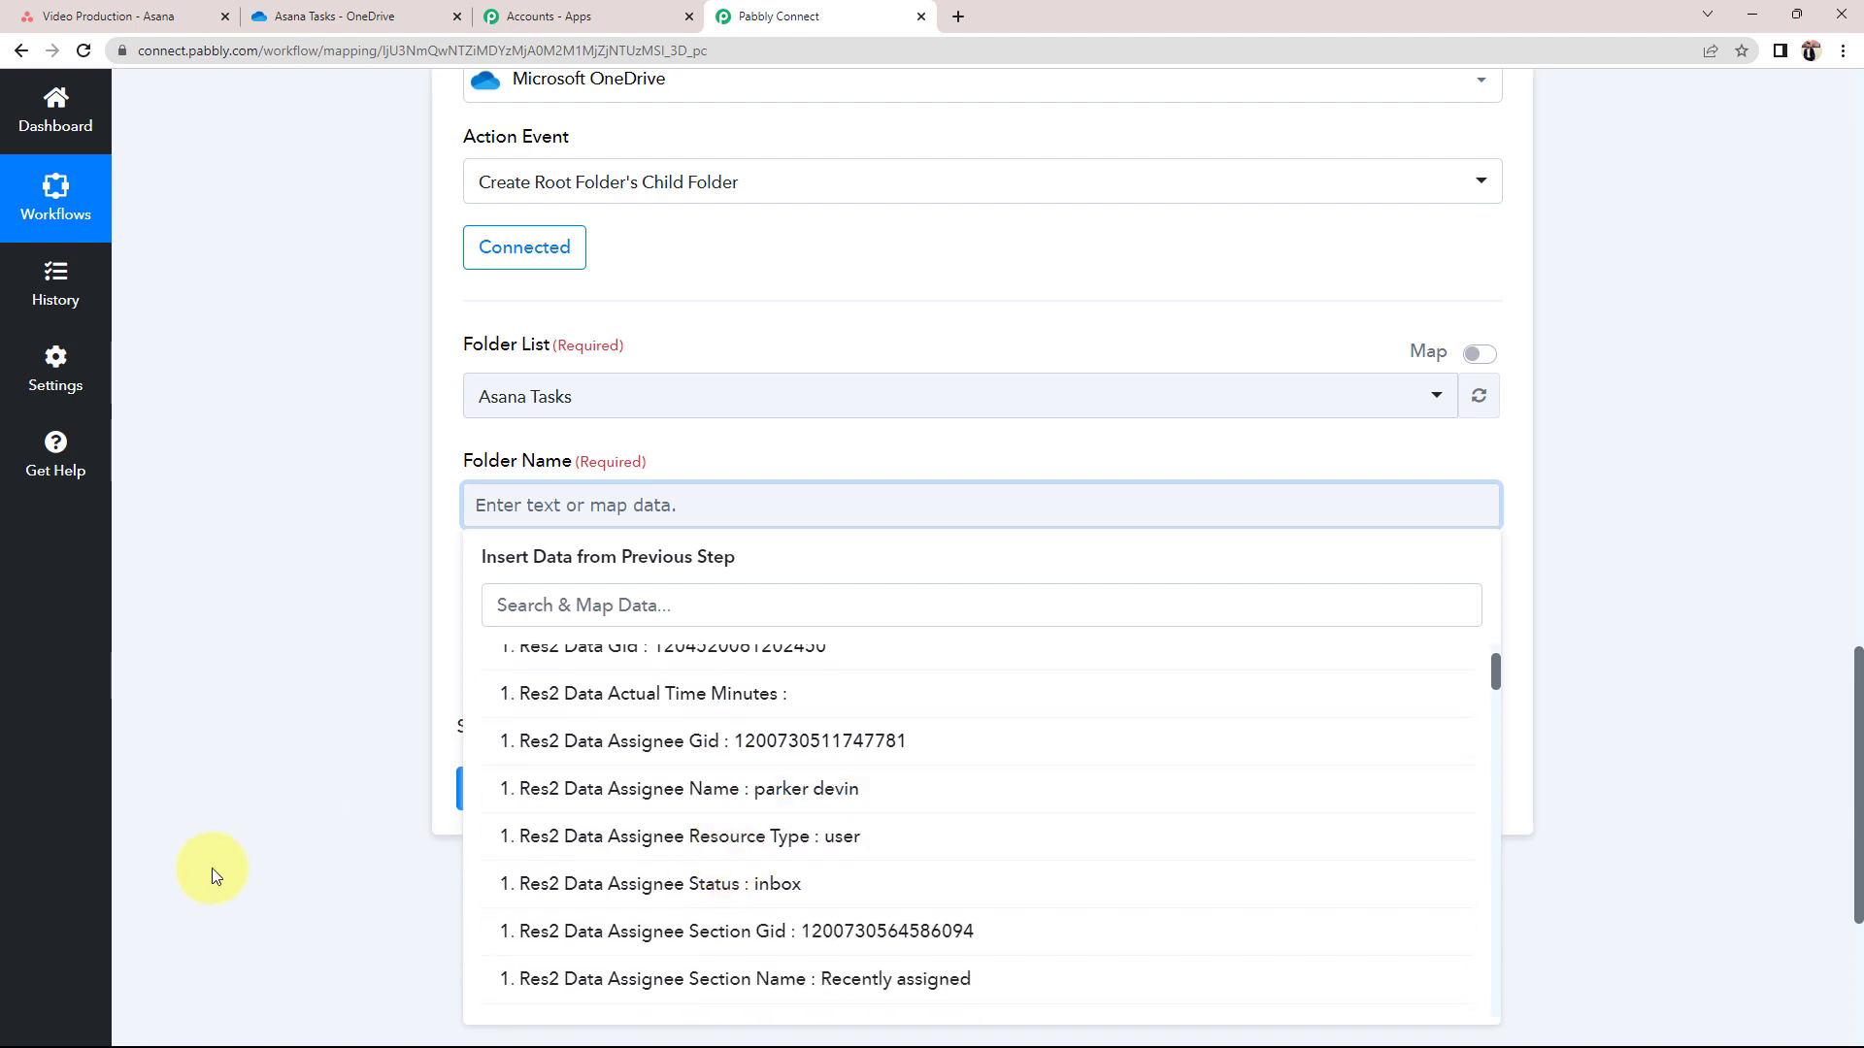
pyautogui.scroll(-3, 582, 879)
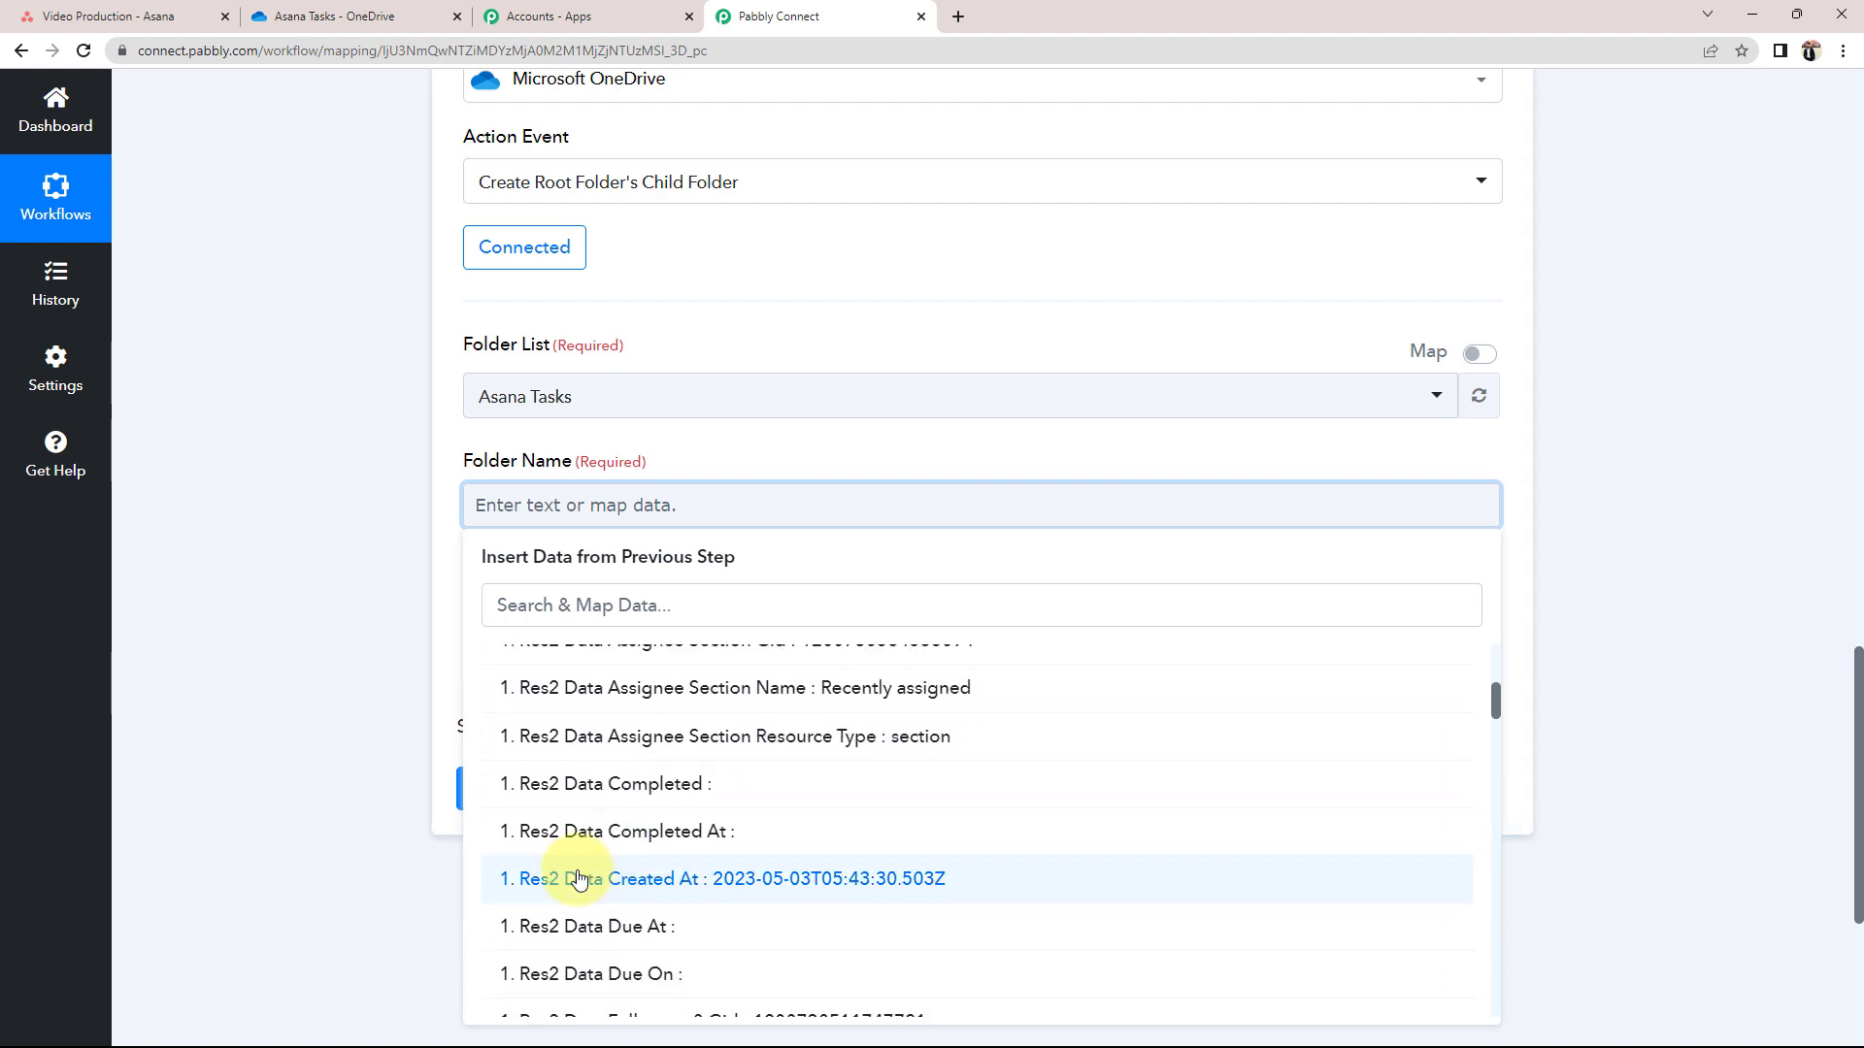
pyautogui.scroll(-3, 578, 878)
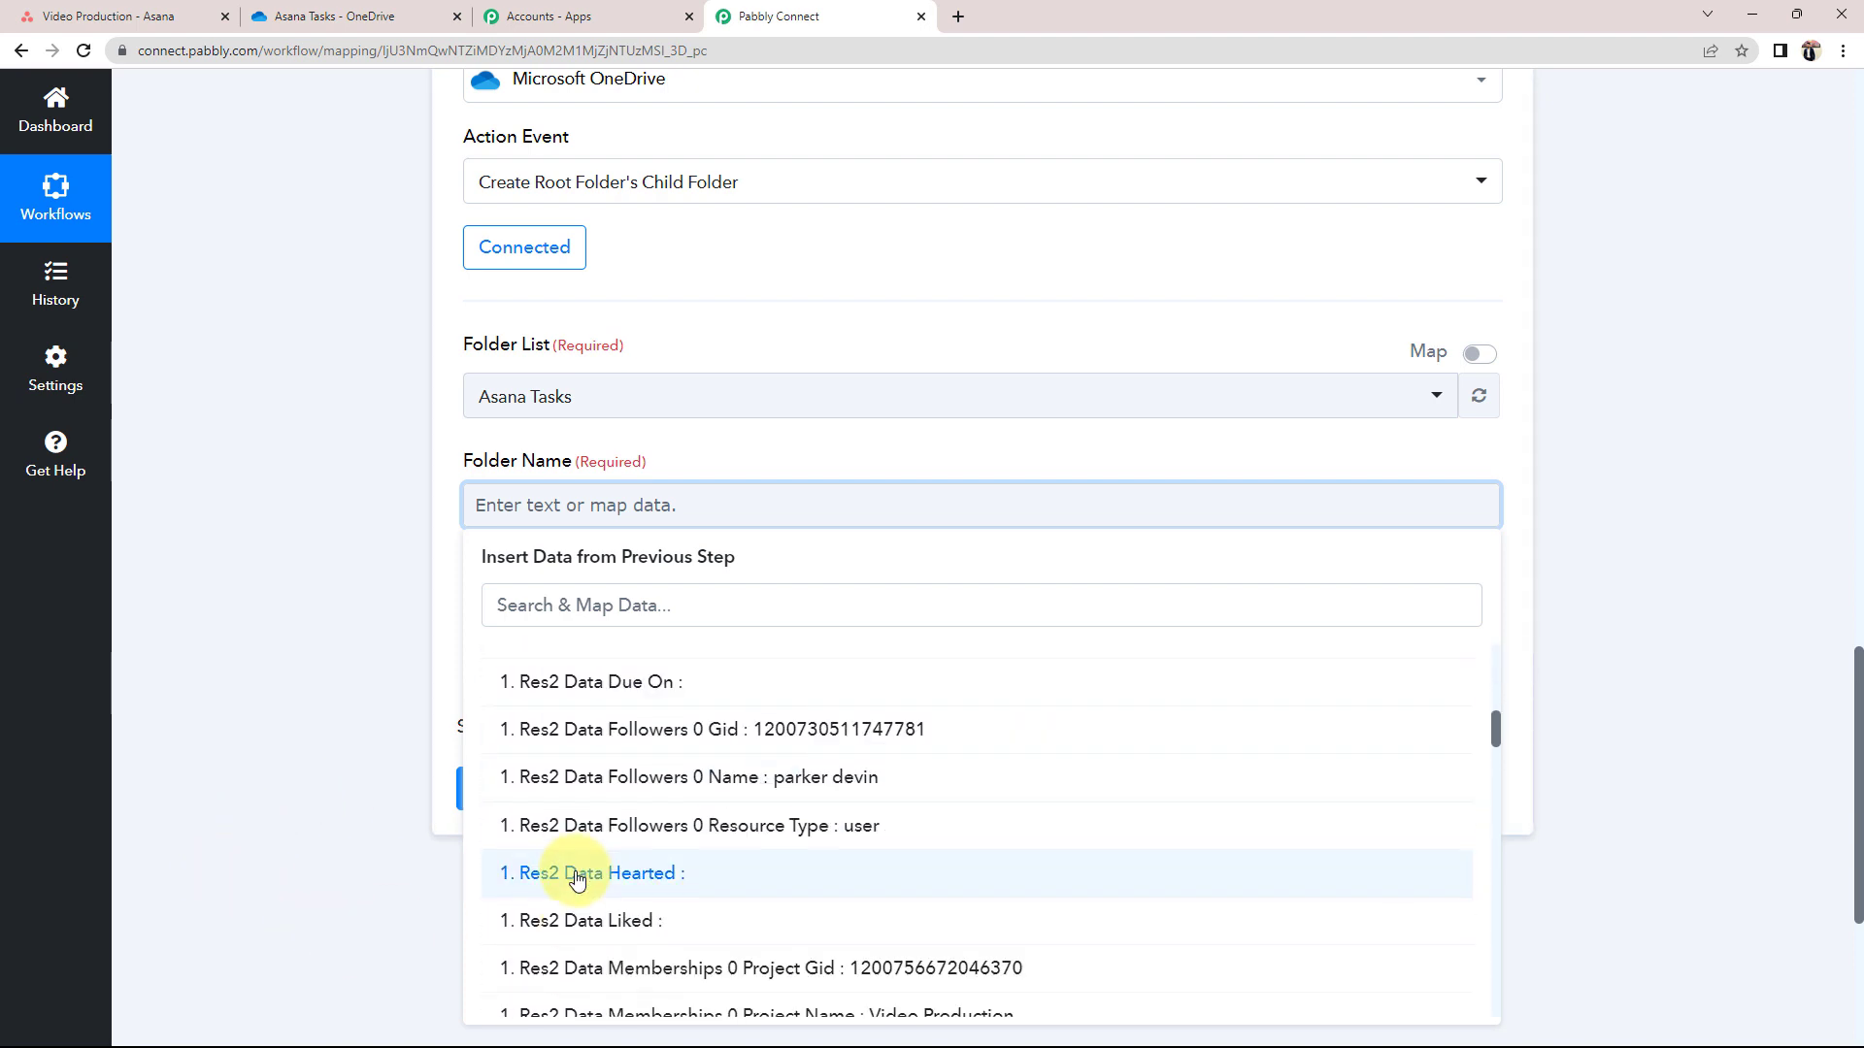
pyautogui.scroll(-5, 577, 879)
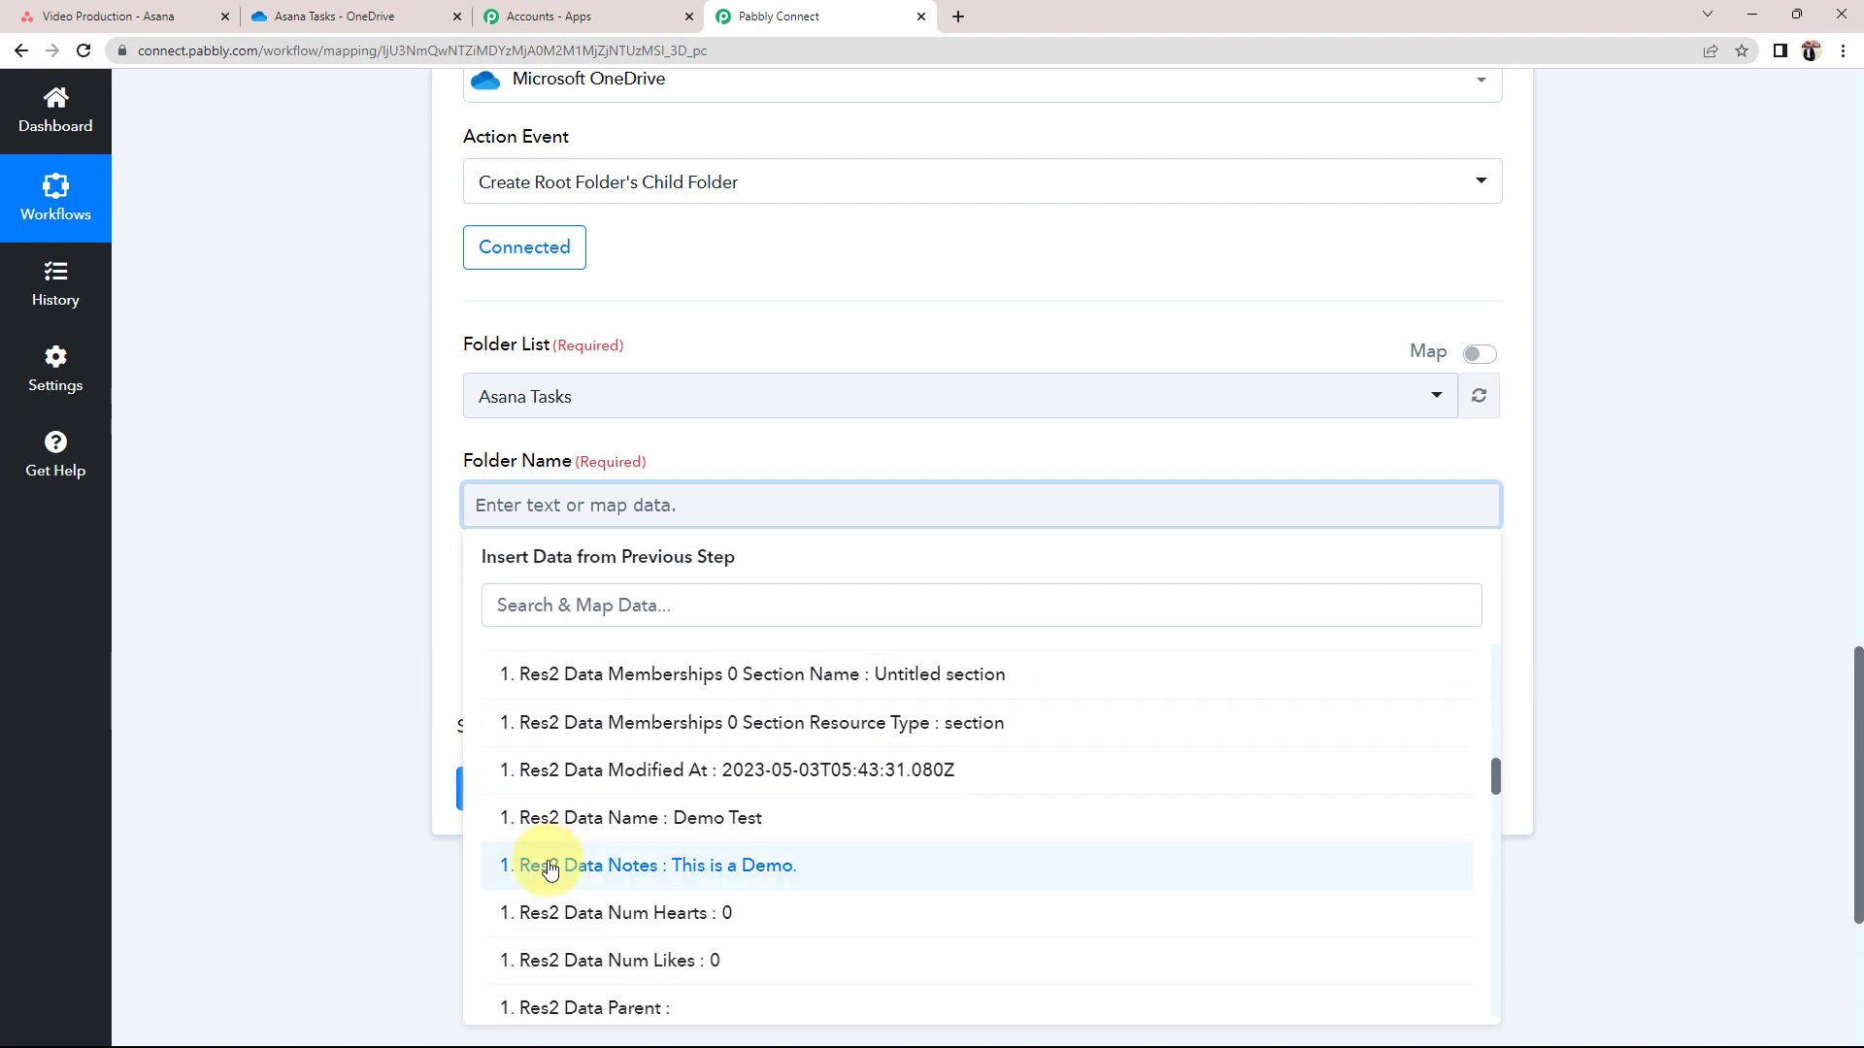
pyautogui.click(715, 833)
pyautogui.click(313, 565)
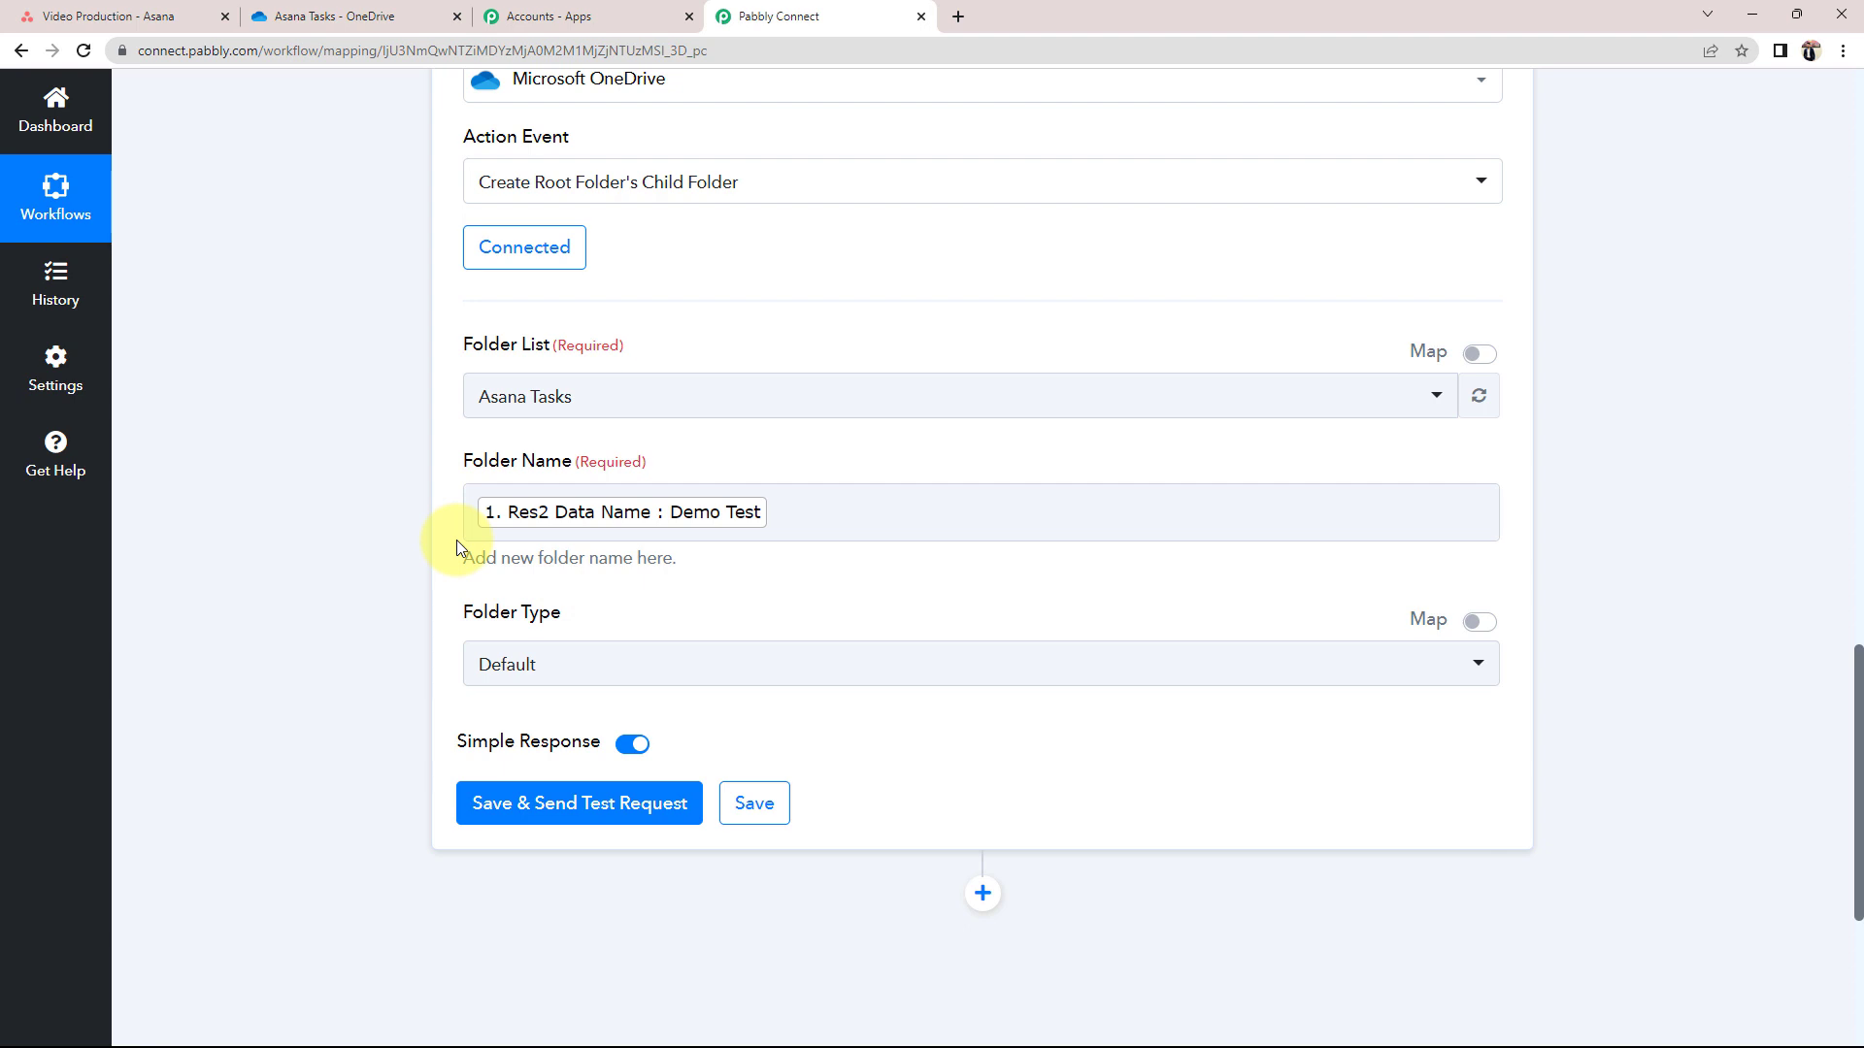
pyautogui.click(720, 519)
pyautogui.click(350, 547)
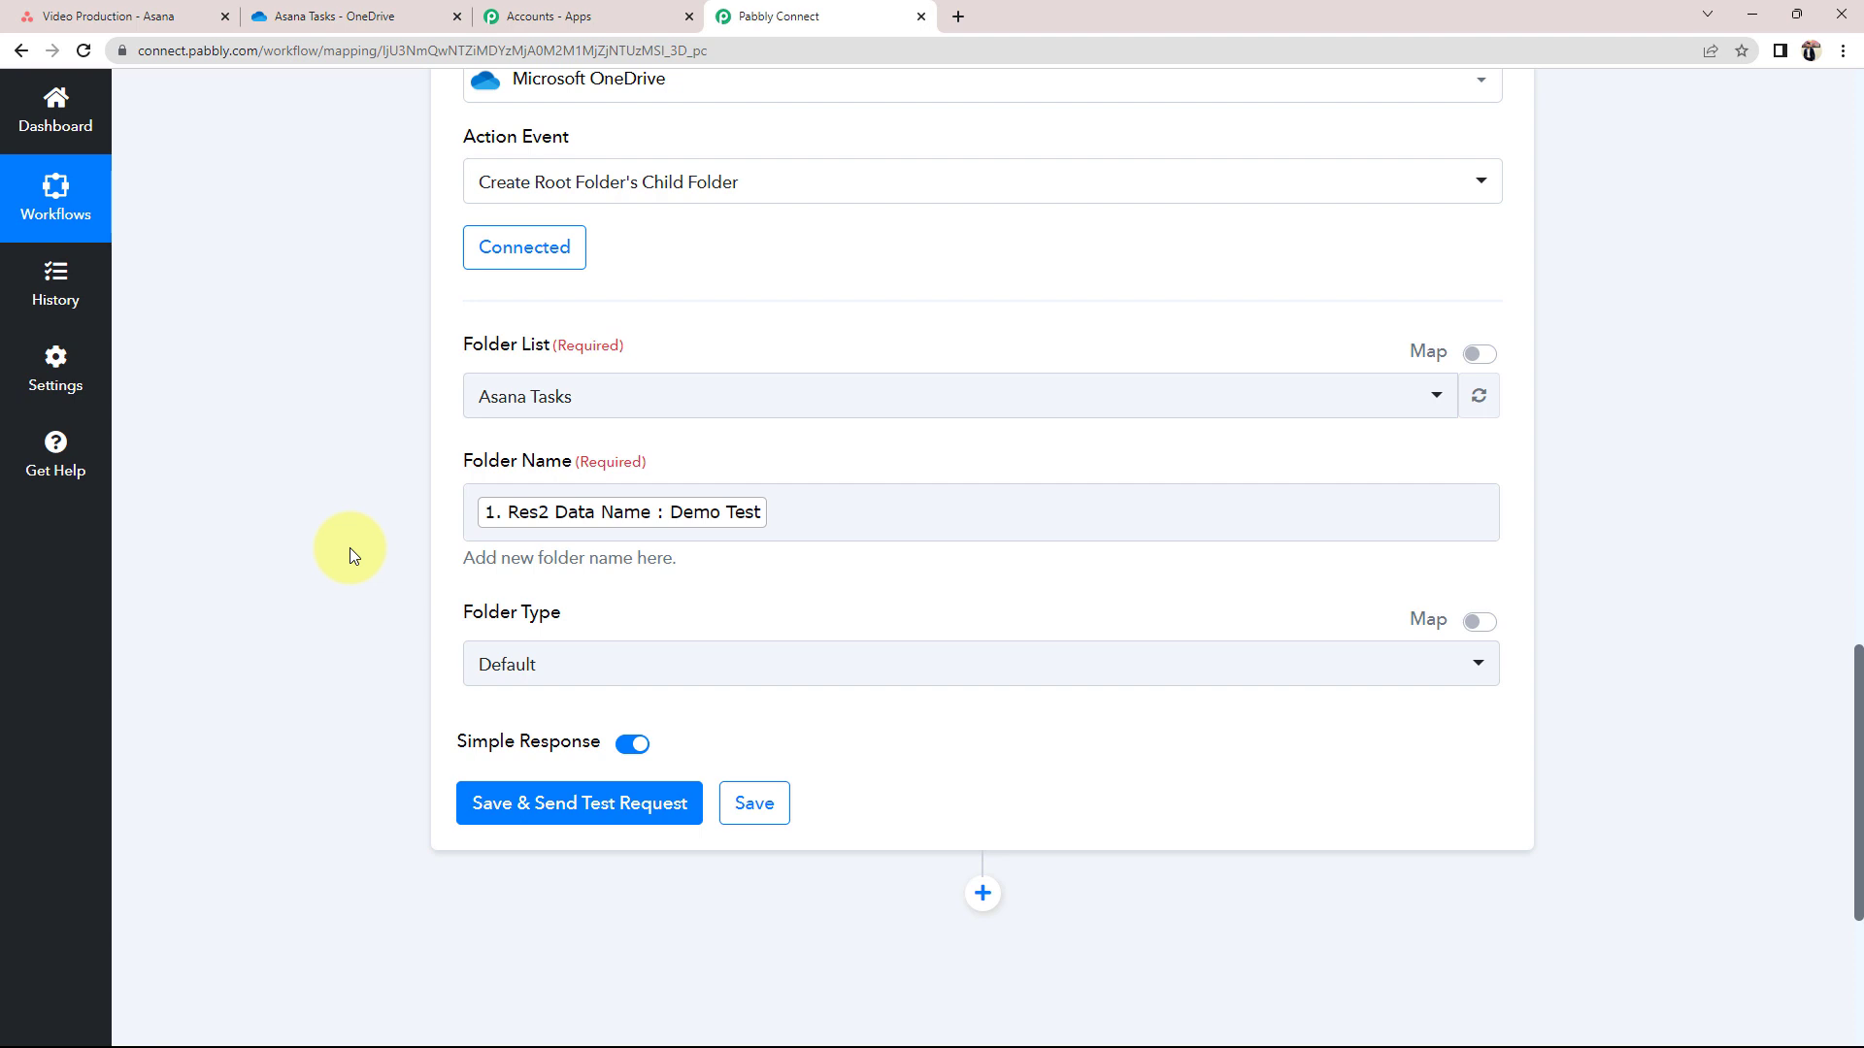
pyautogui.click(87, 15)
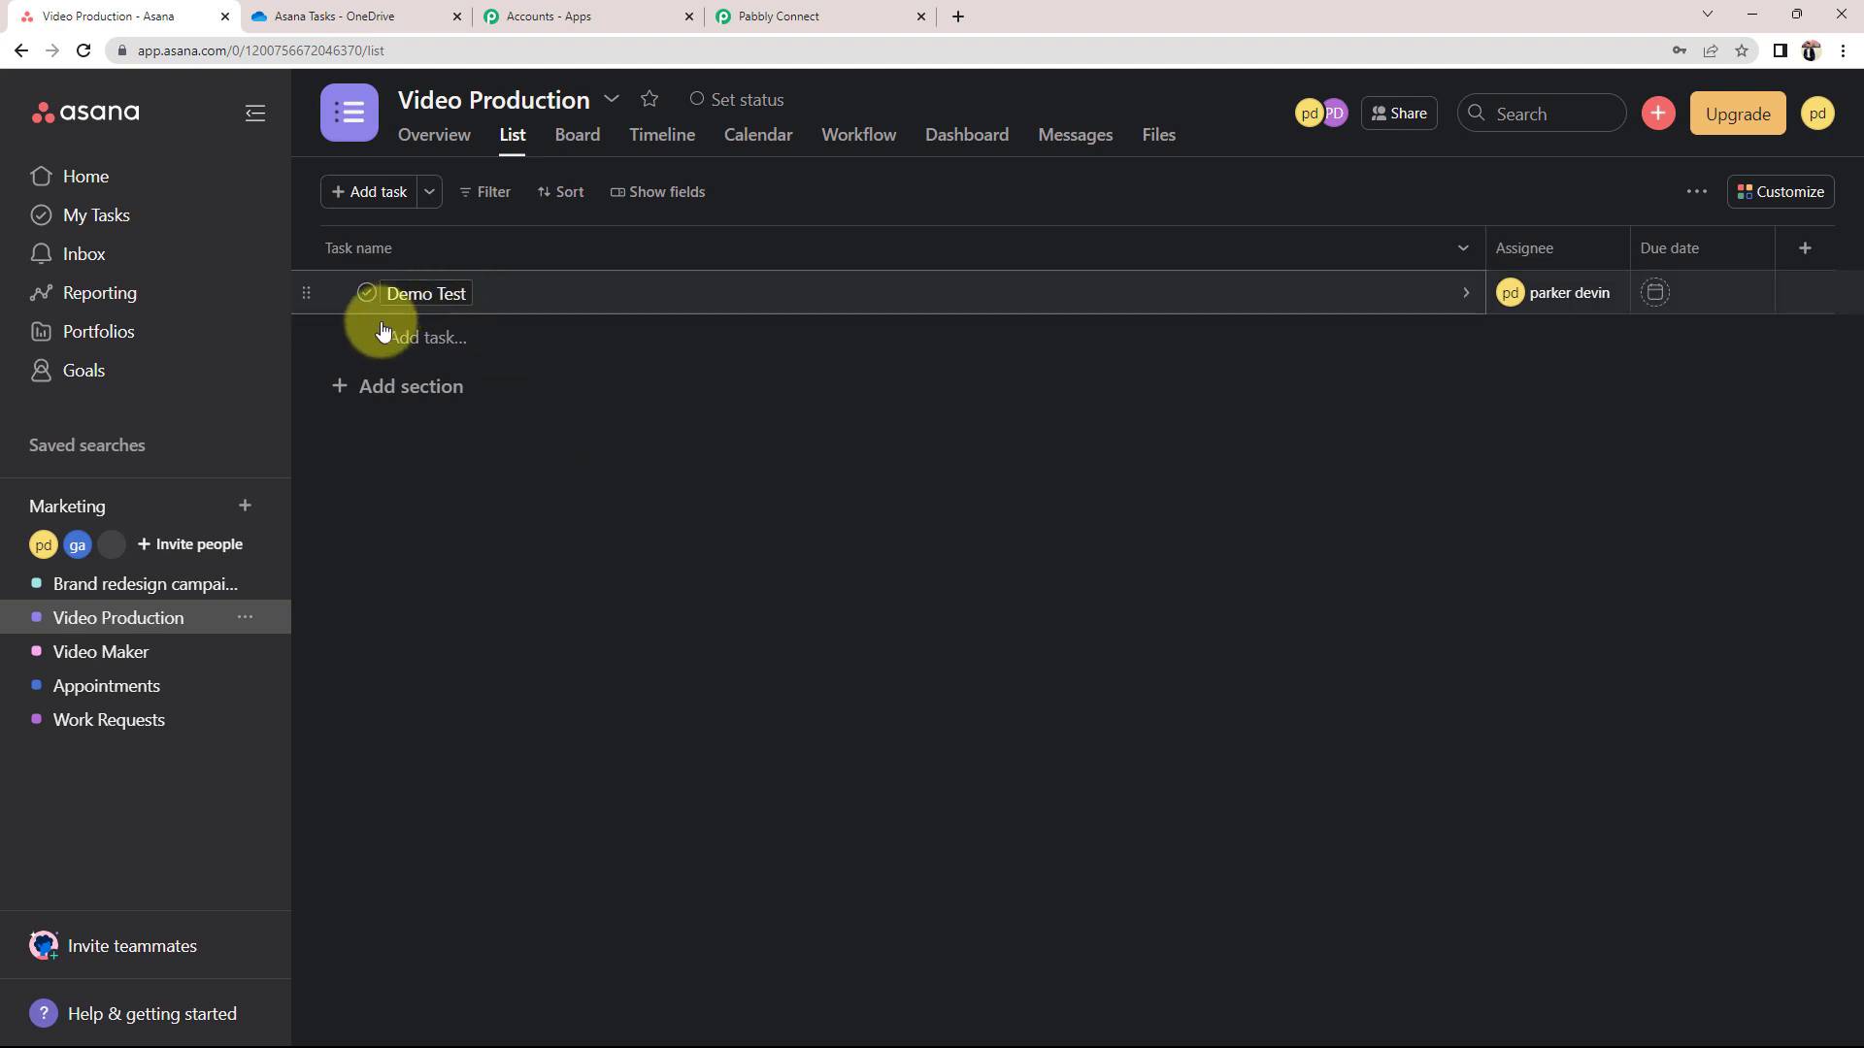
pyautogui.click(845, 17)
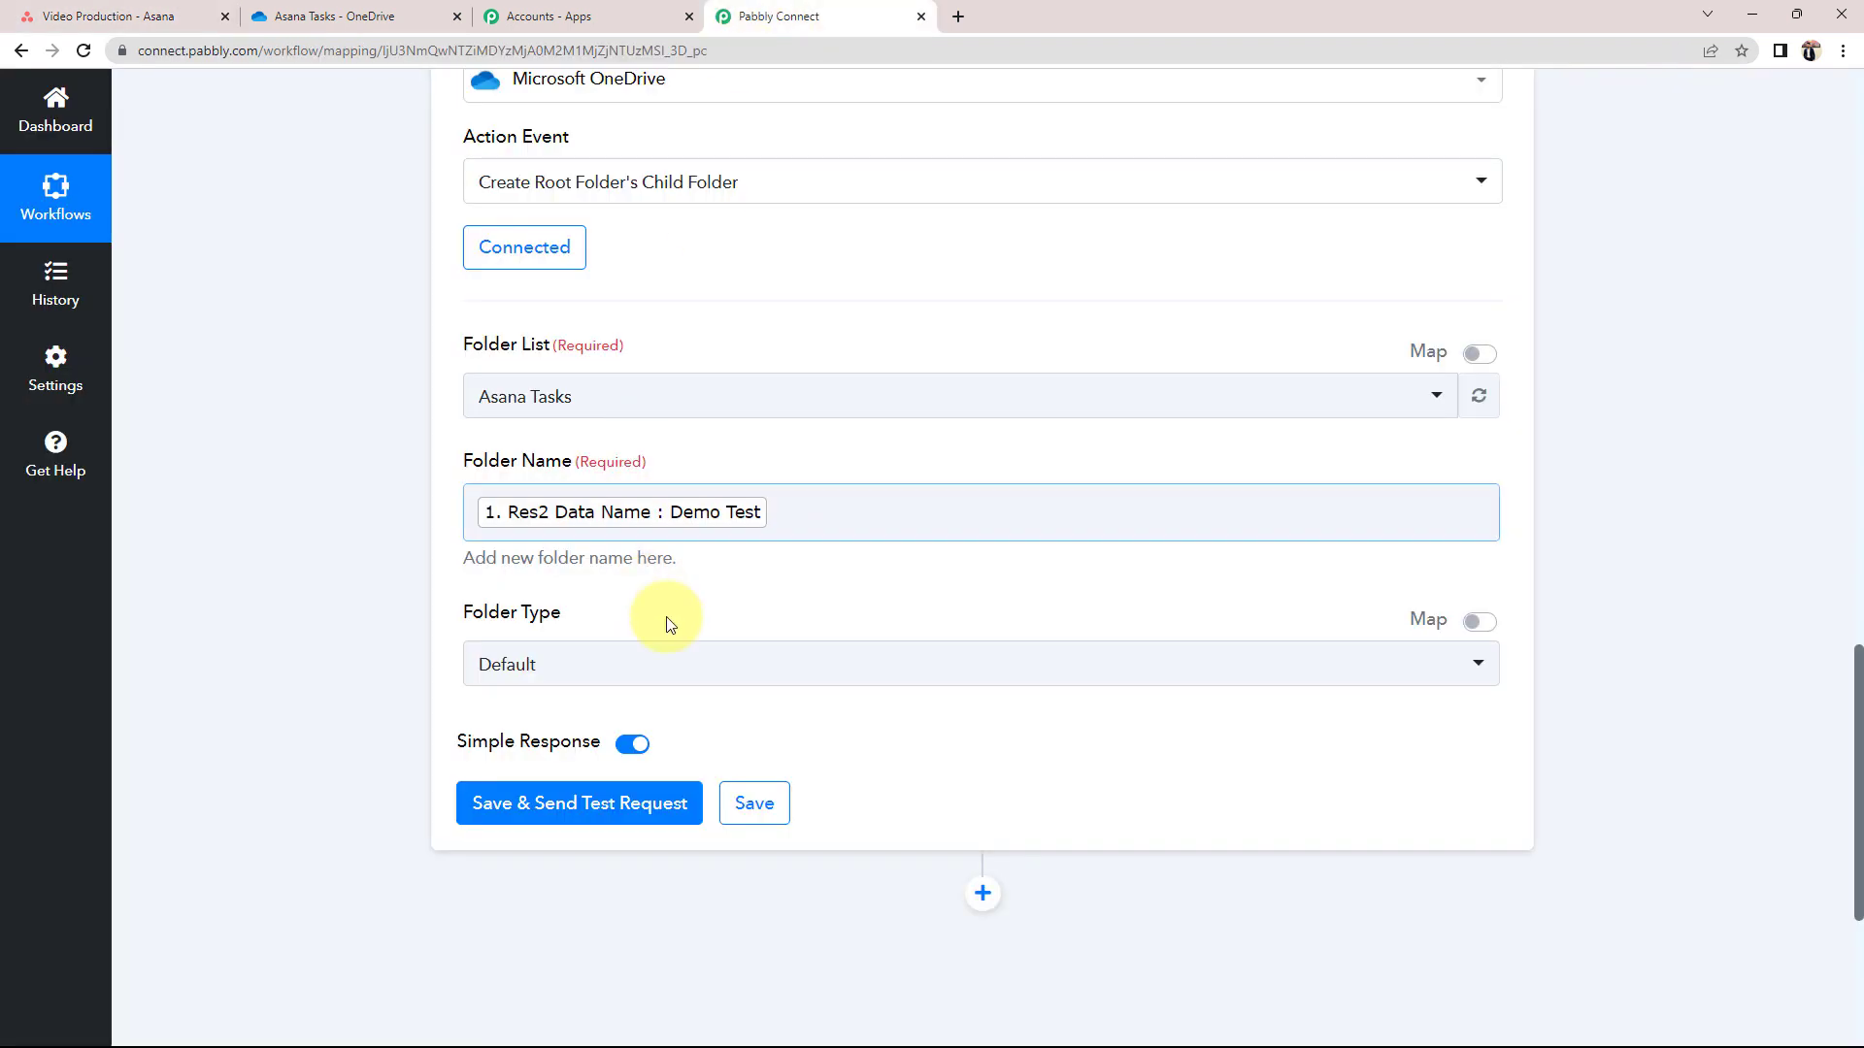
pyautogui.click(670, 623)
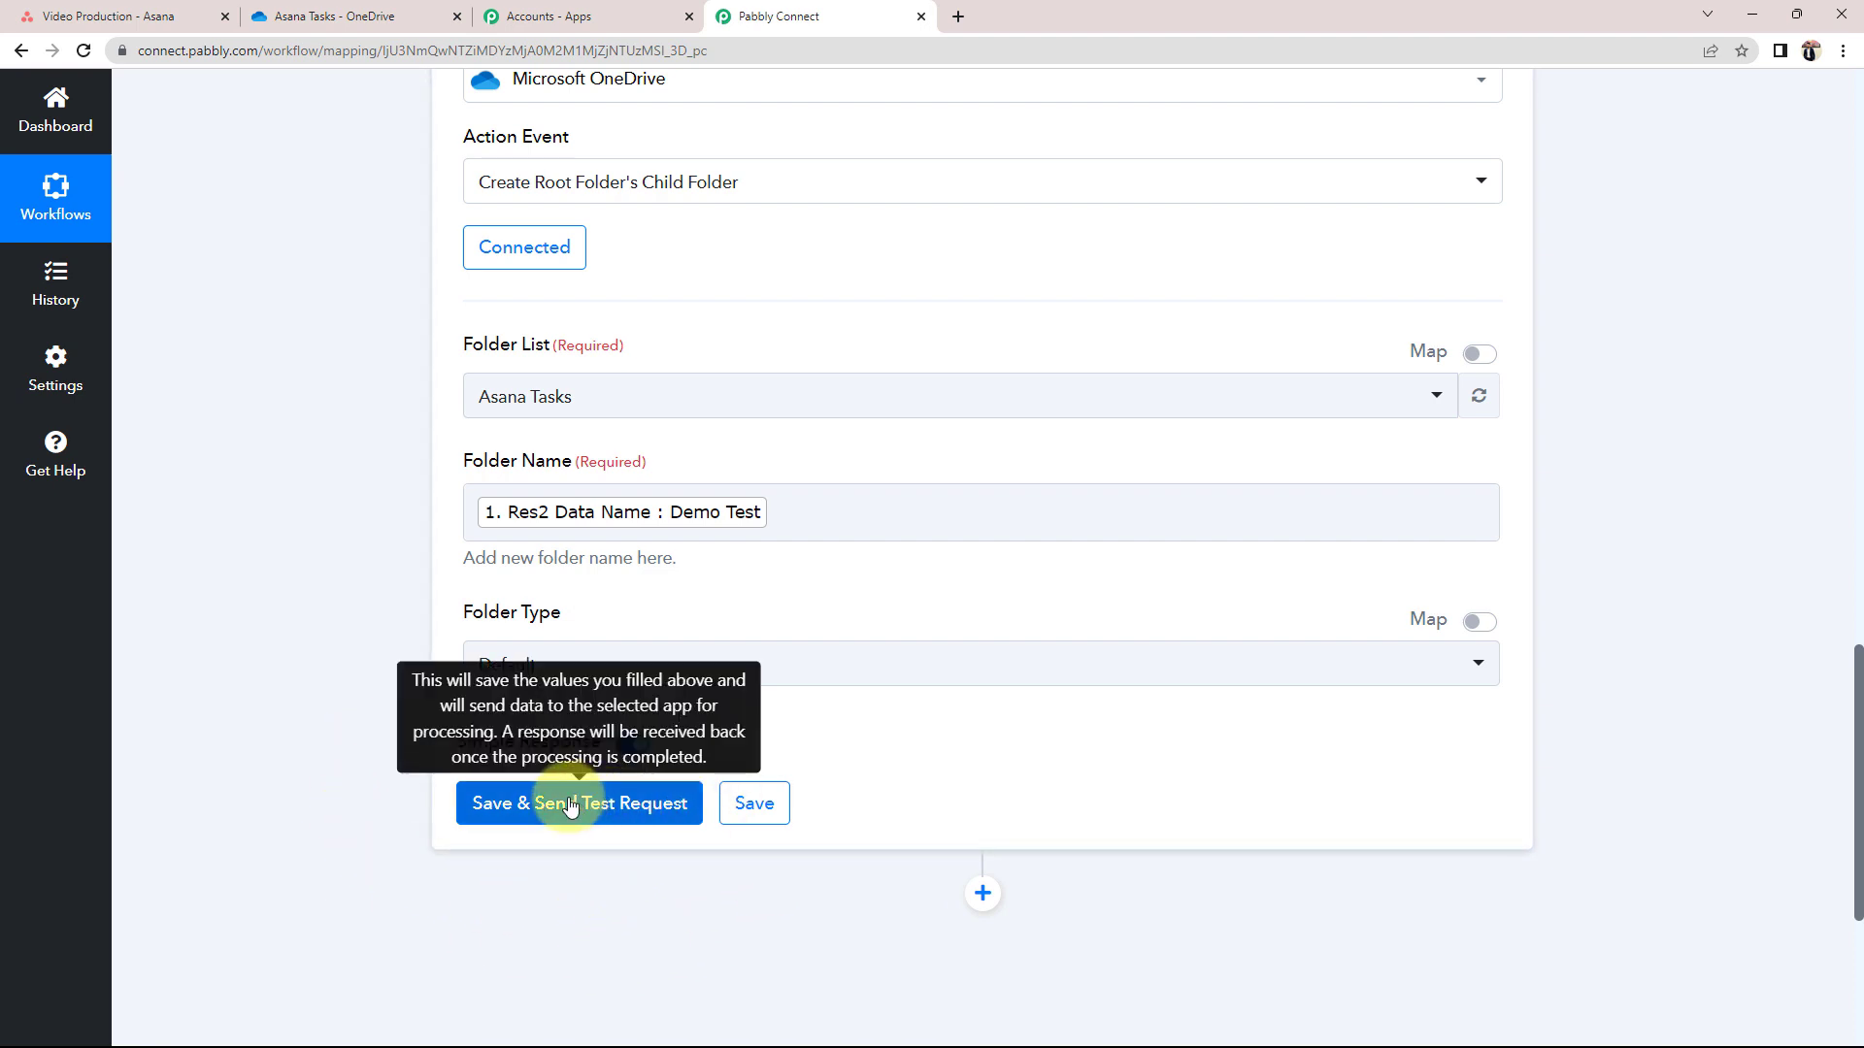
# Save and send the test request, then confirm the Demo Test folder appears in OneDrive's Asana Tasks
pyautogui.click(372, 9)
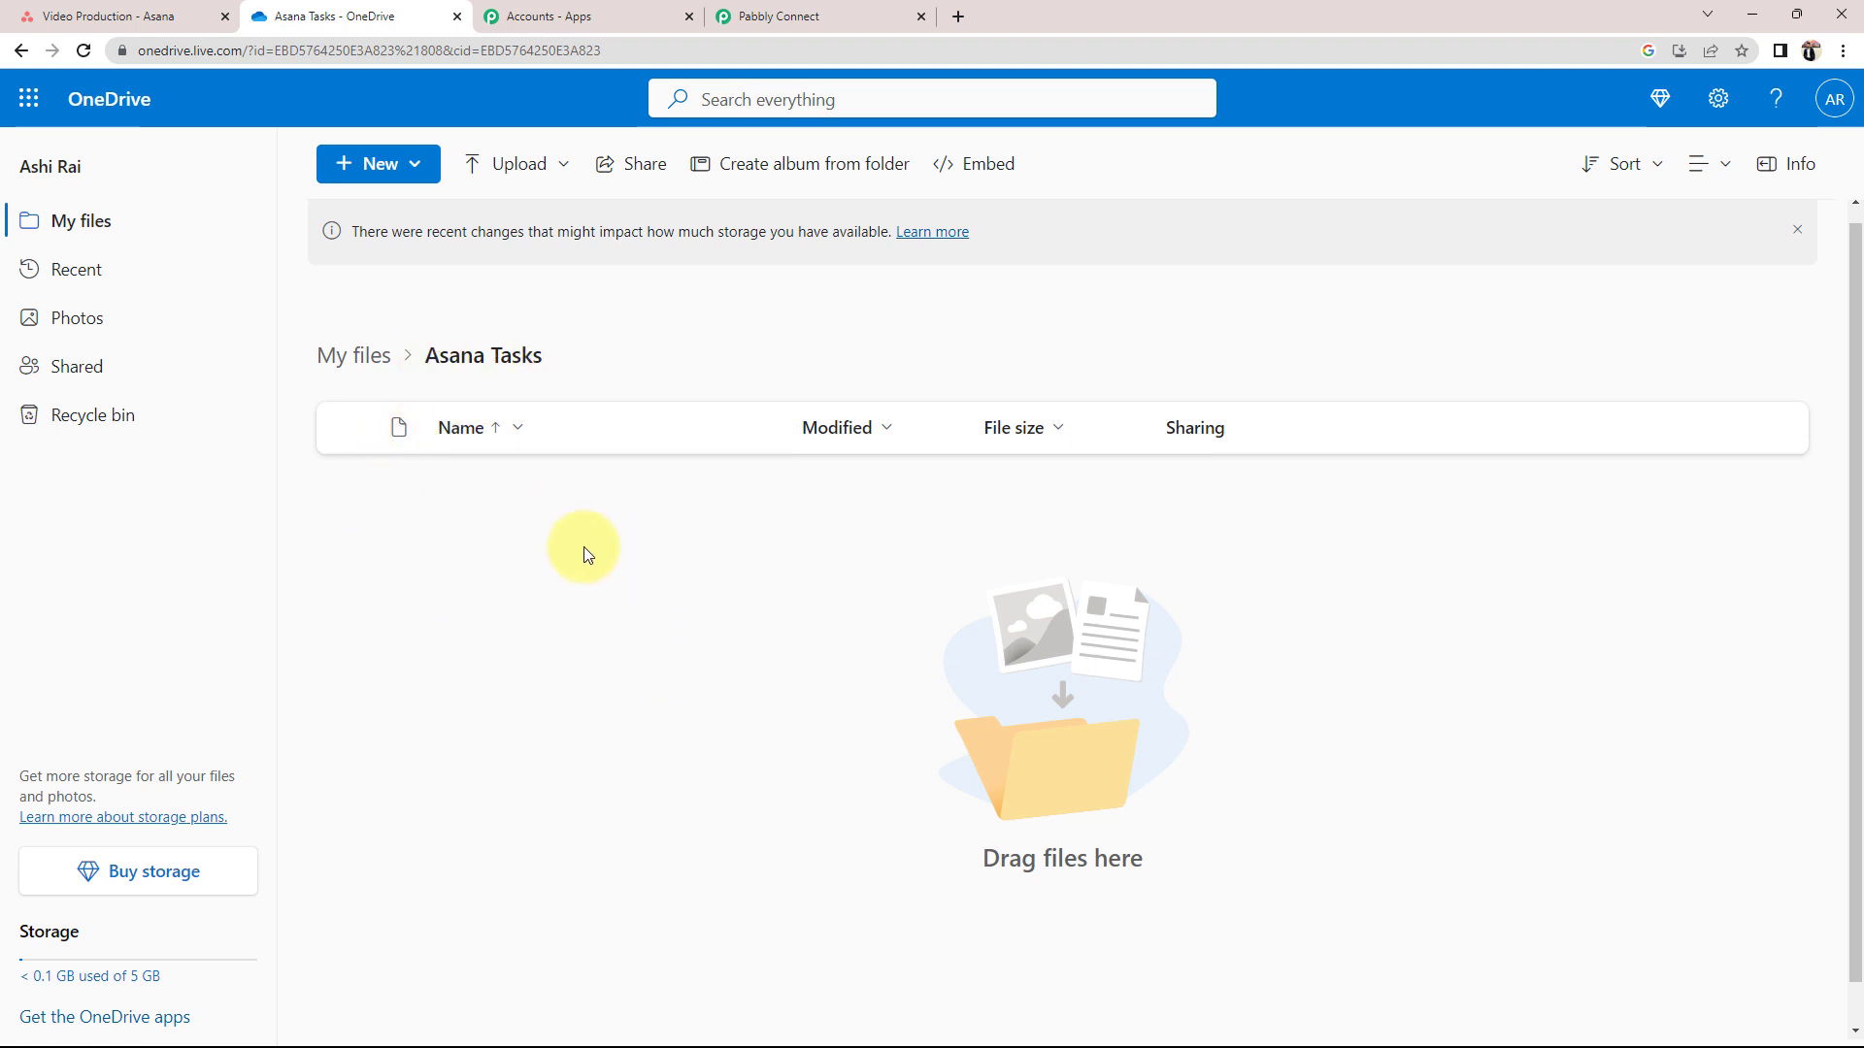
pyautogui.click(757, 16)
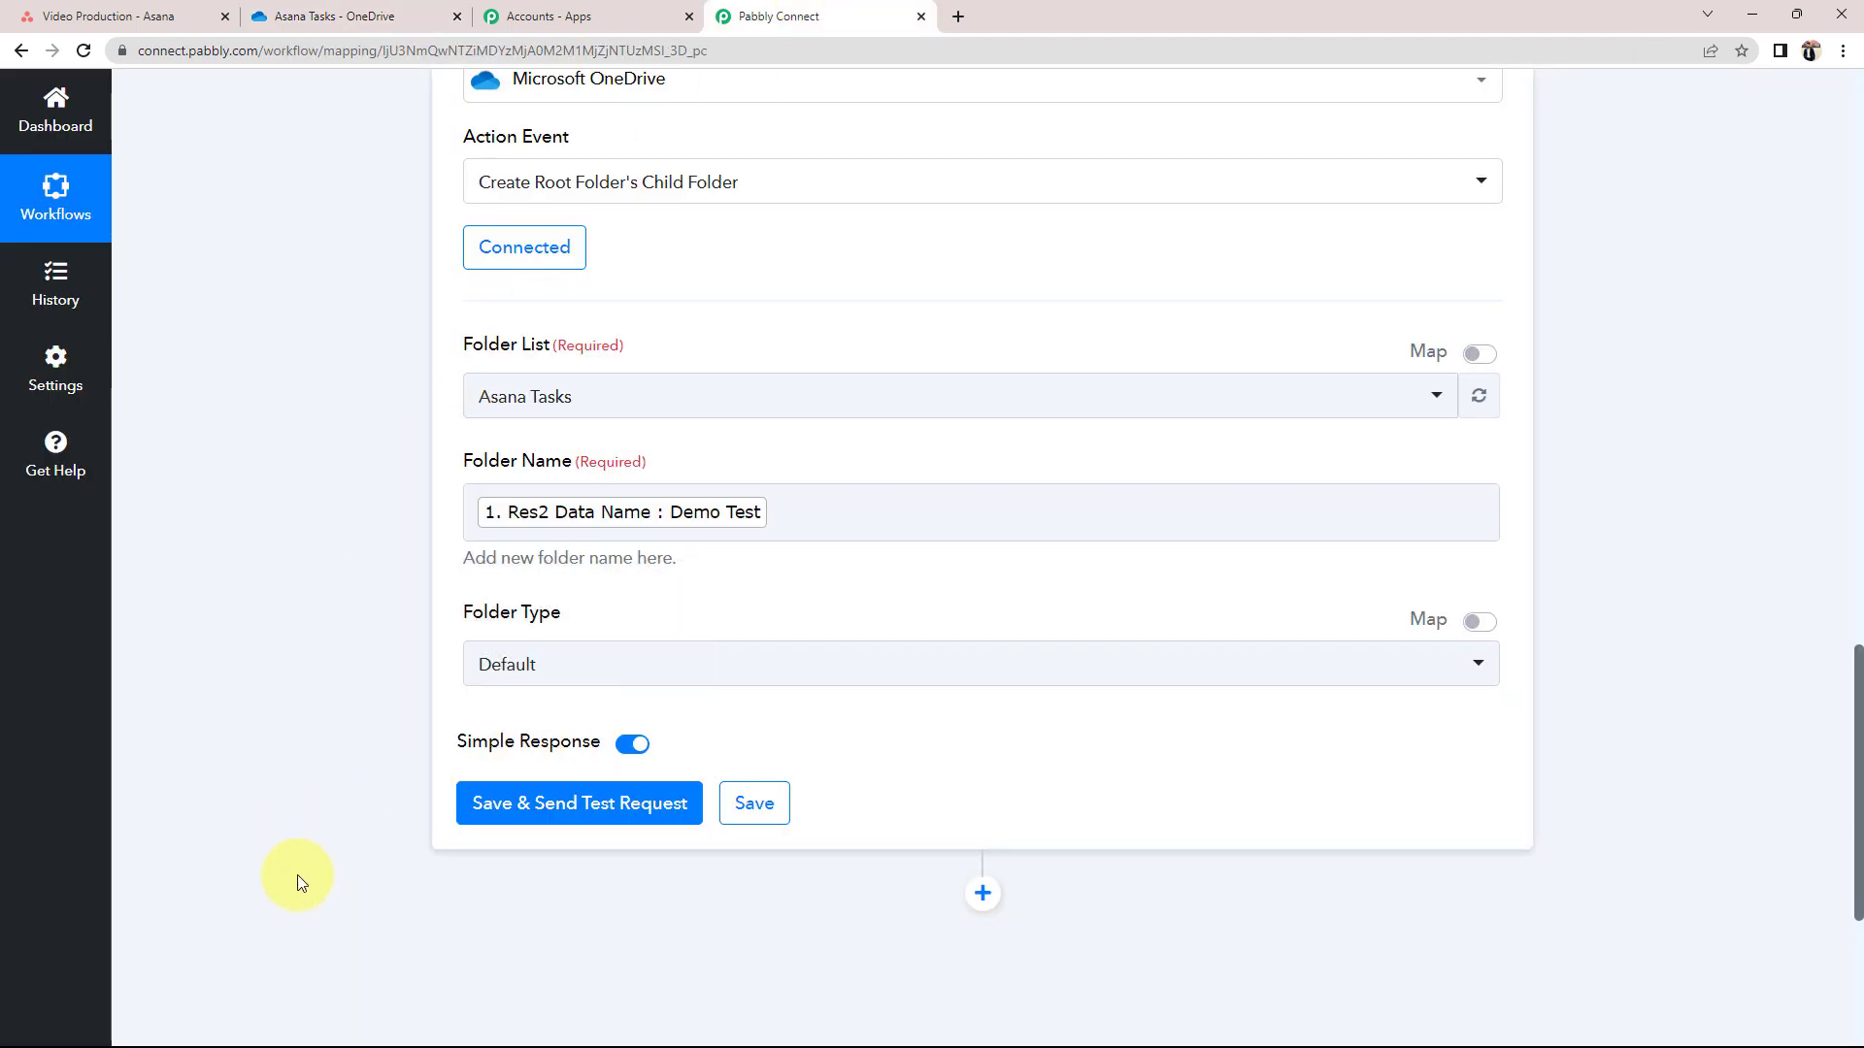
pyautogui.click(521, 817)
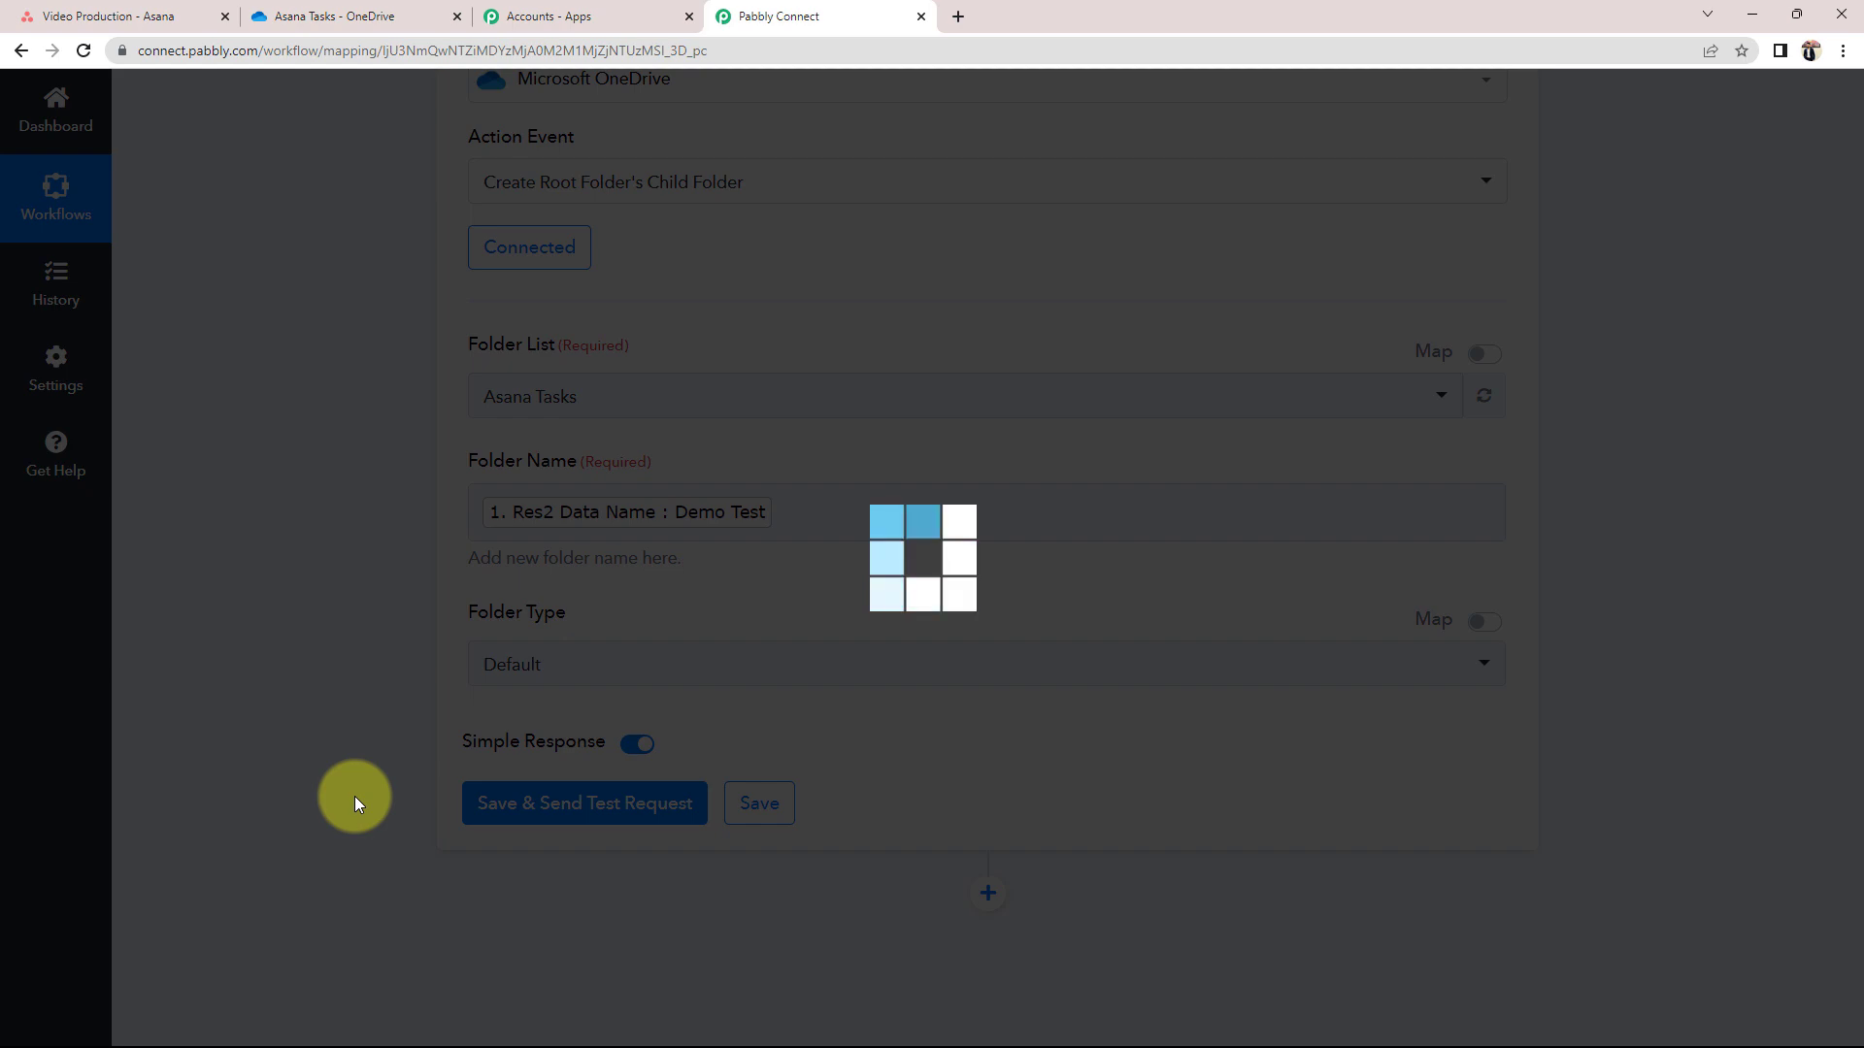
pyautogui.scroll(-5, 353, 796)
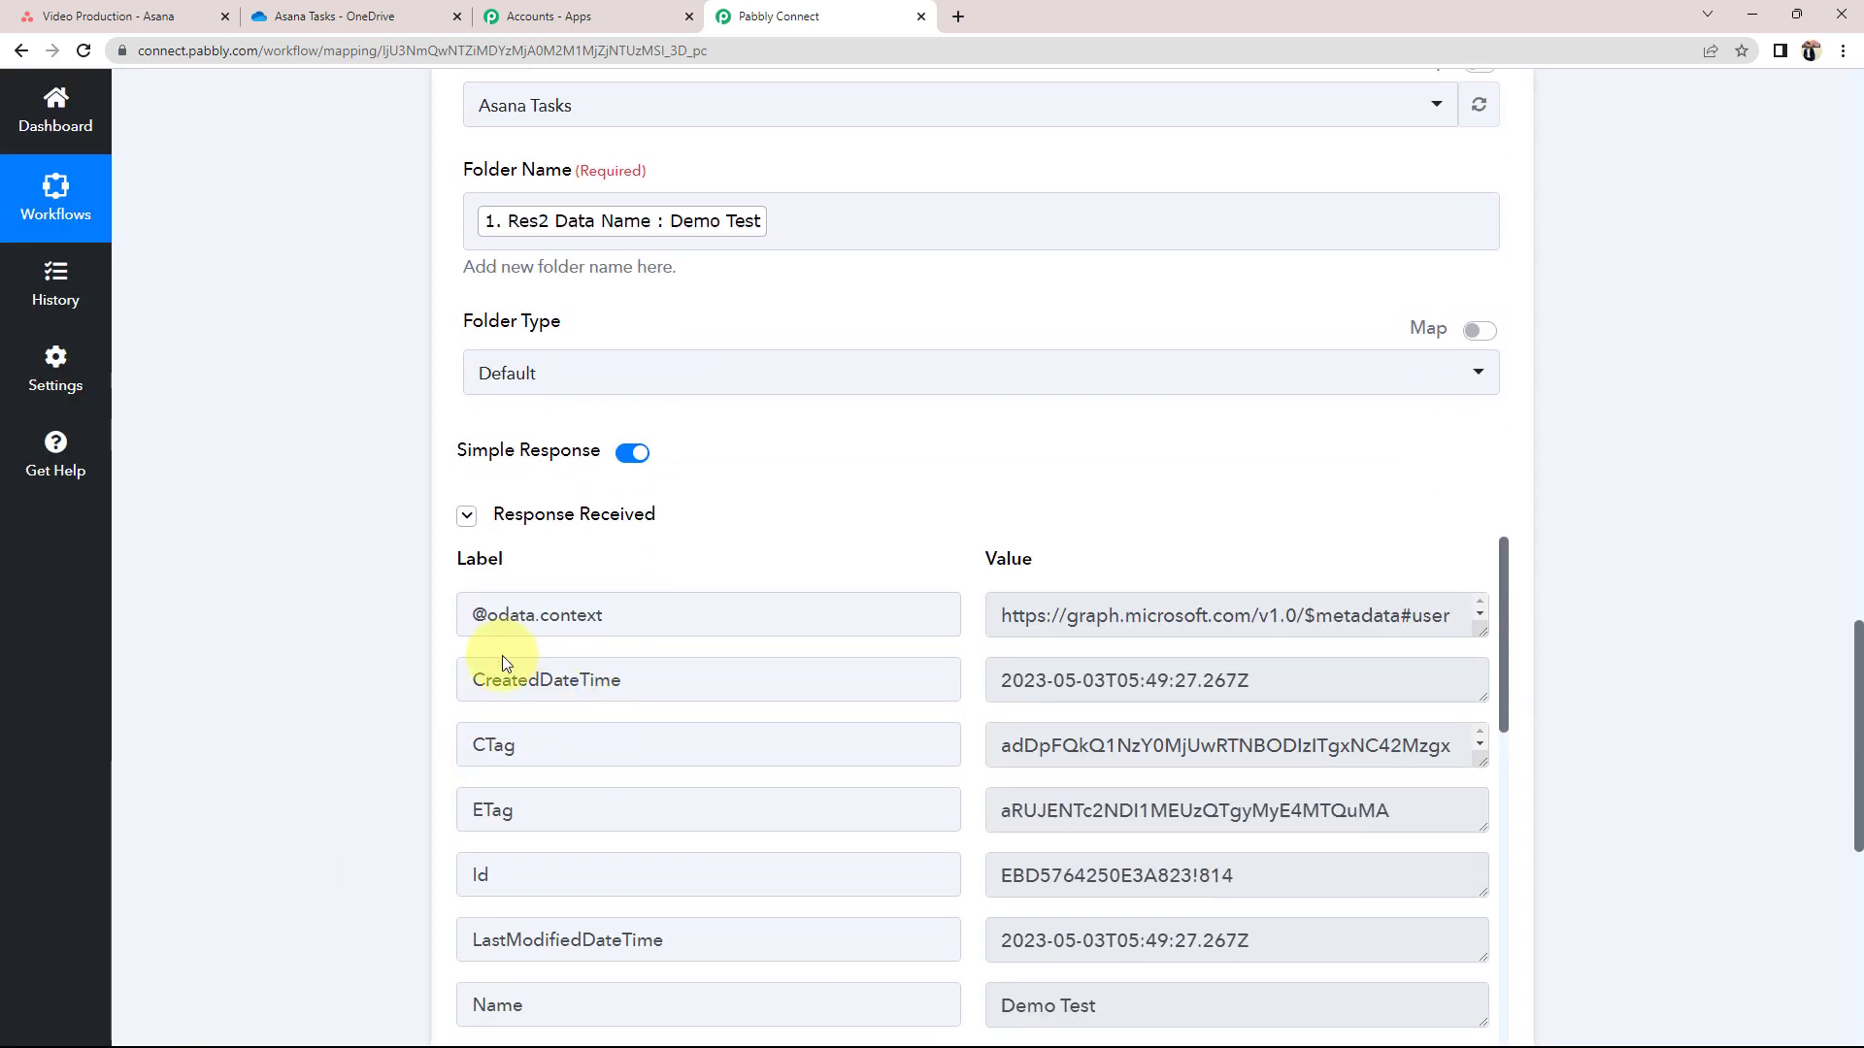
pyautogui.scroll(-8, 1053, 762)
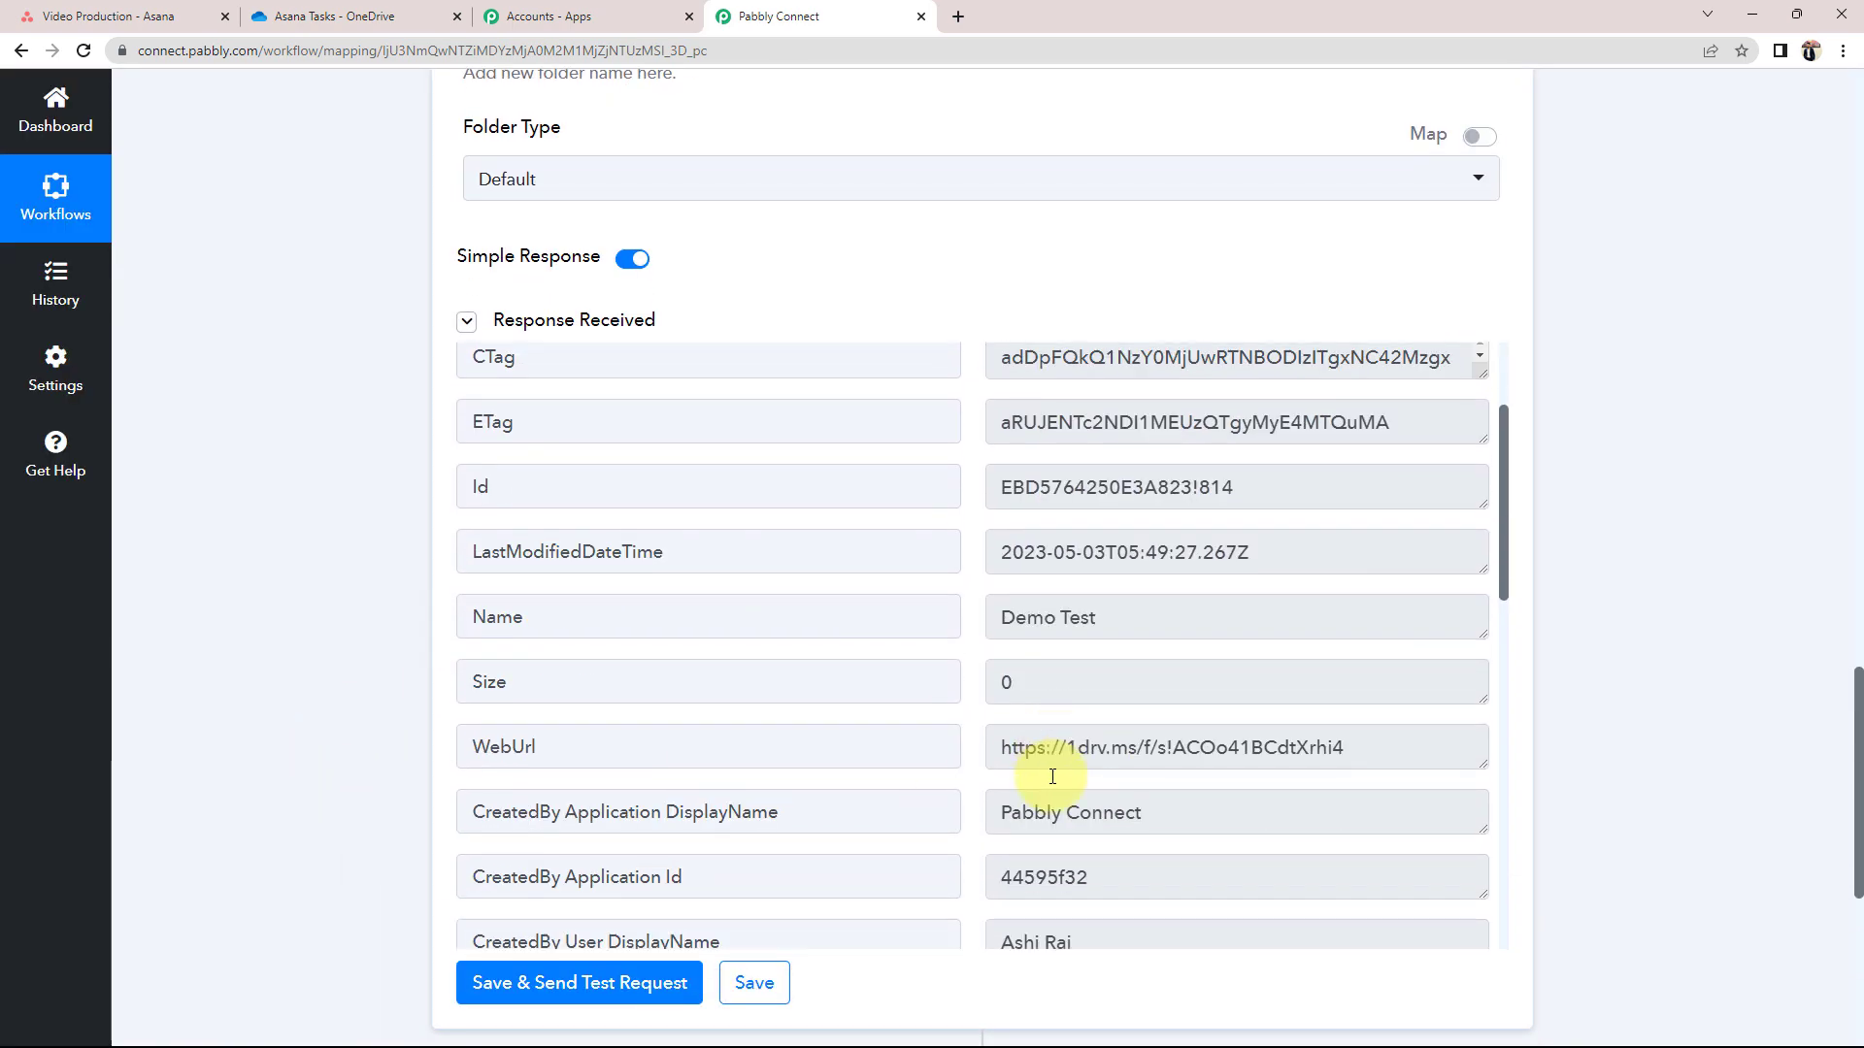
pyautogui.scroll(-4, 1060, 784)
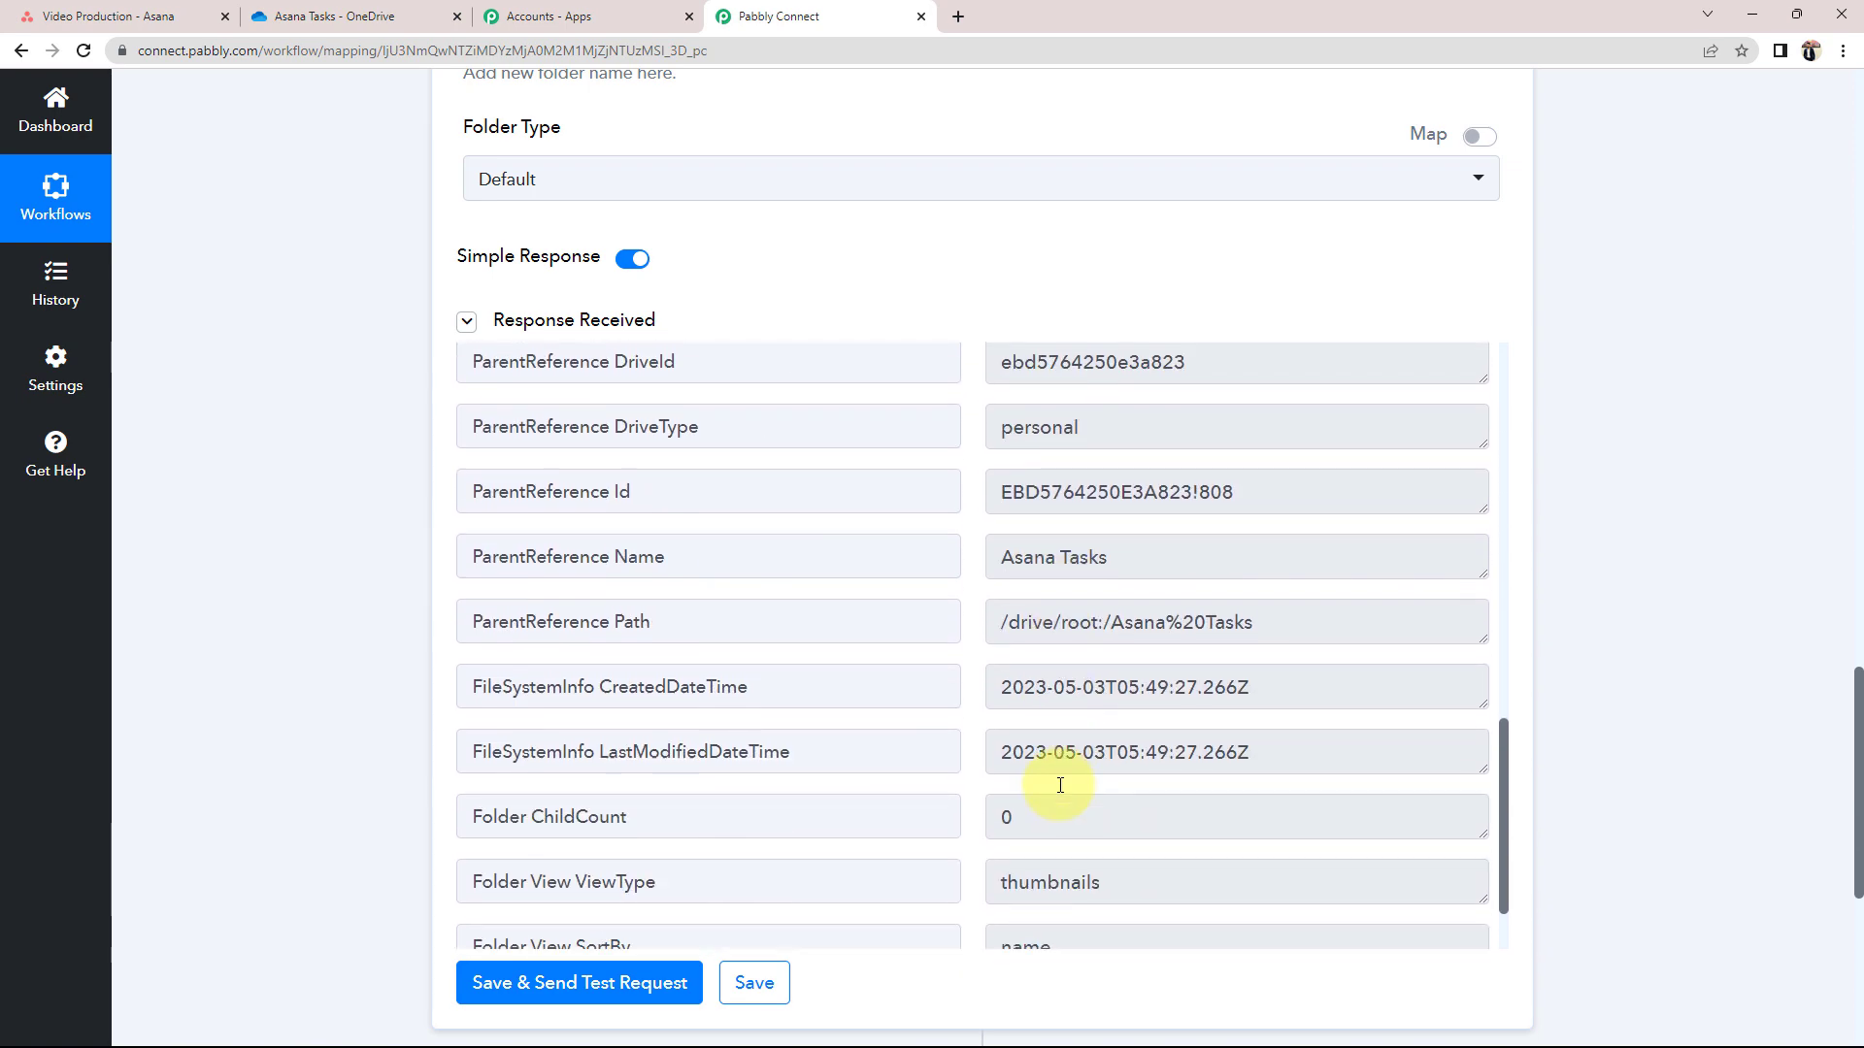
pyautogui.scroll(8, 1060, 785)
pyautogui.scroll(5, 1058, 785)
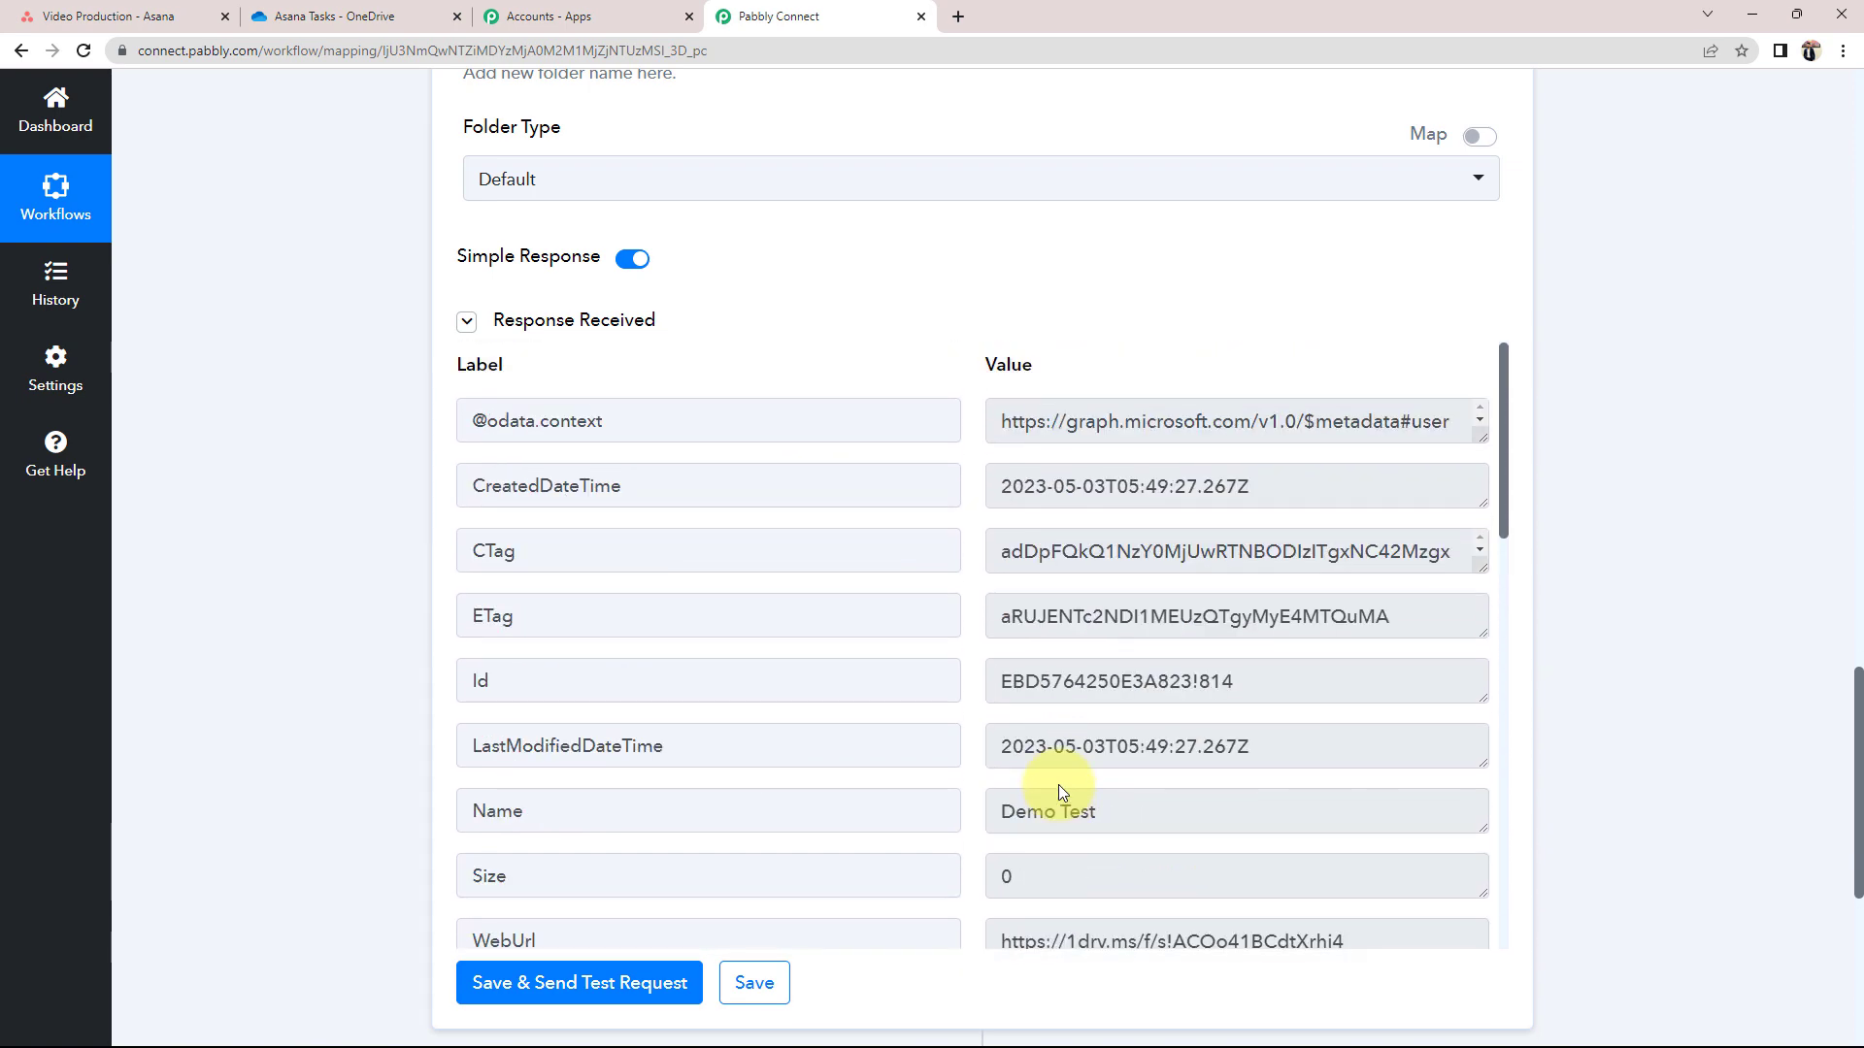
pyautogui.click(366, 16)
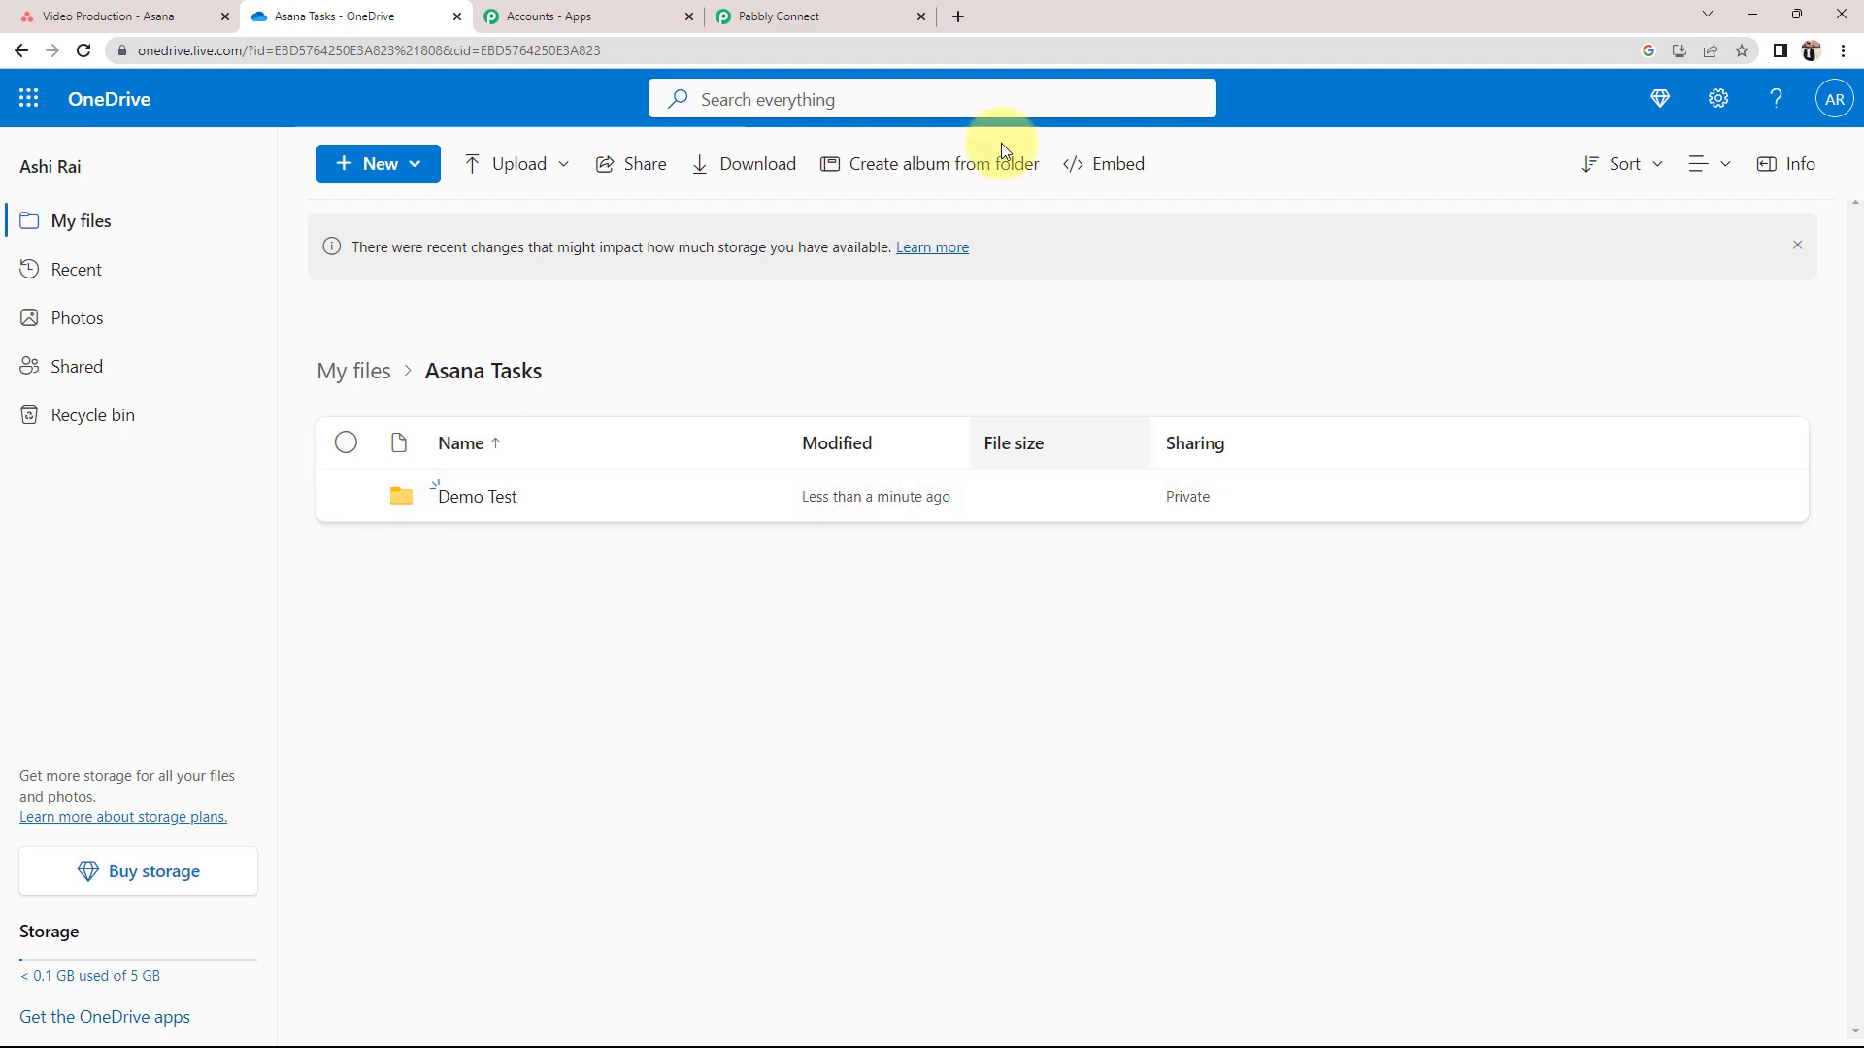
# Collapse the Asana trigger step in Pabbly Connect, then bring up the Asana Video Production task list
pyautogui.click(832, 11)
pyautogui.scroll(10, 466, 774)
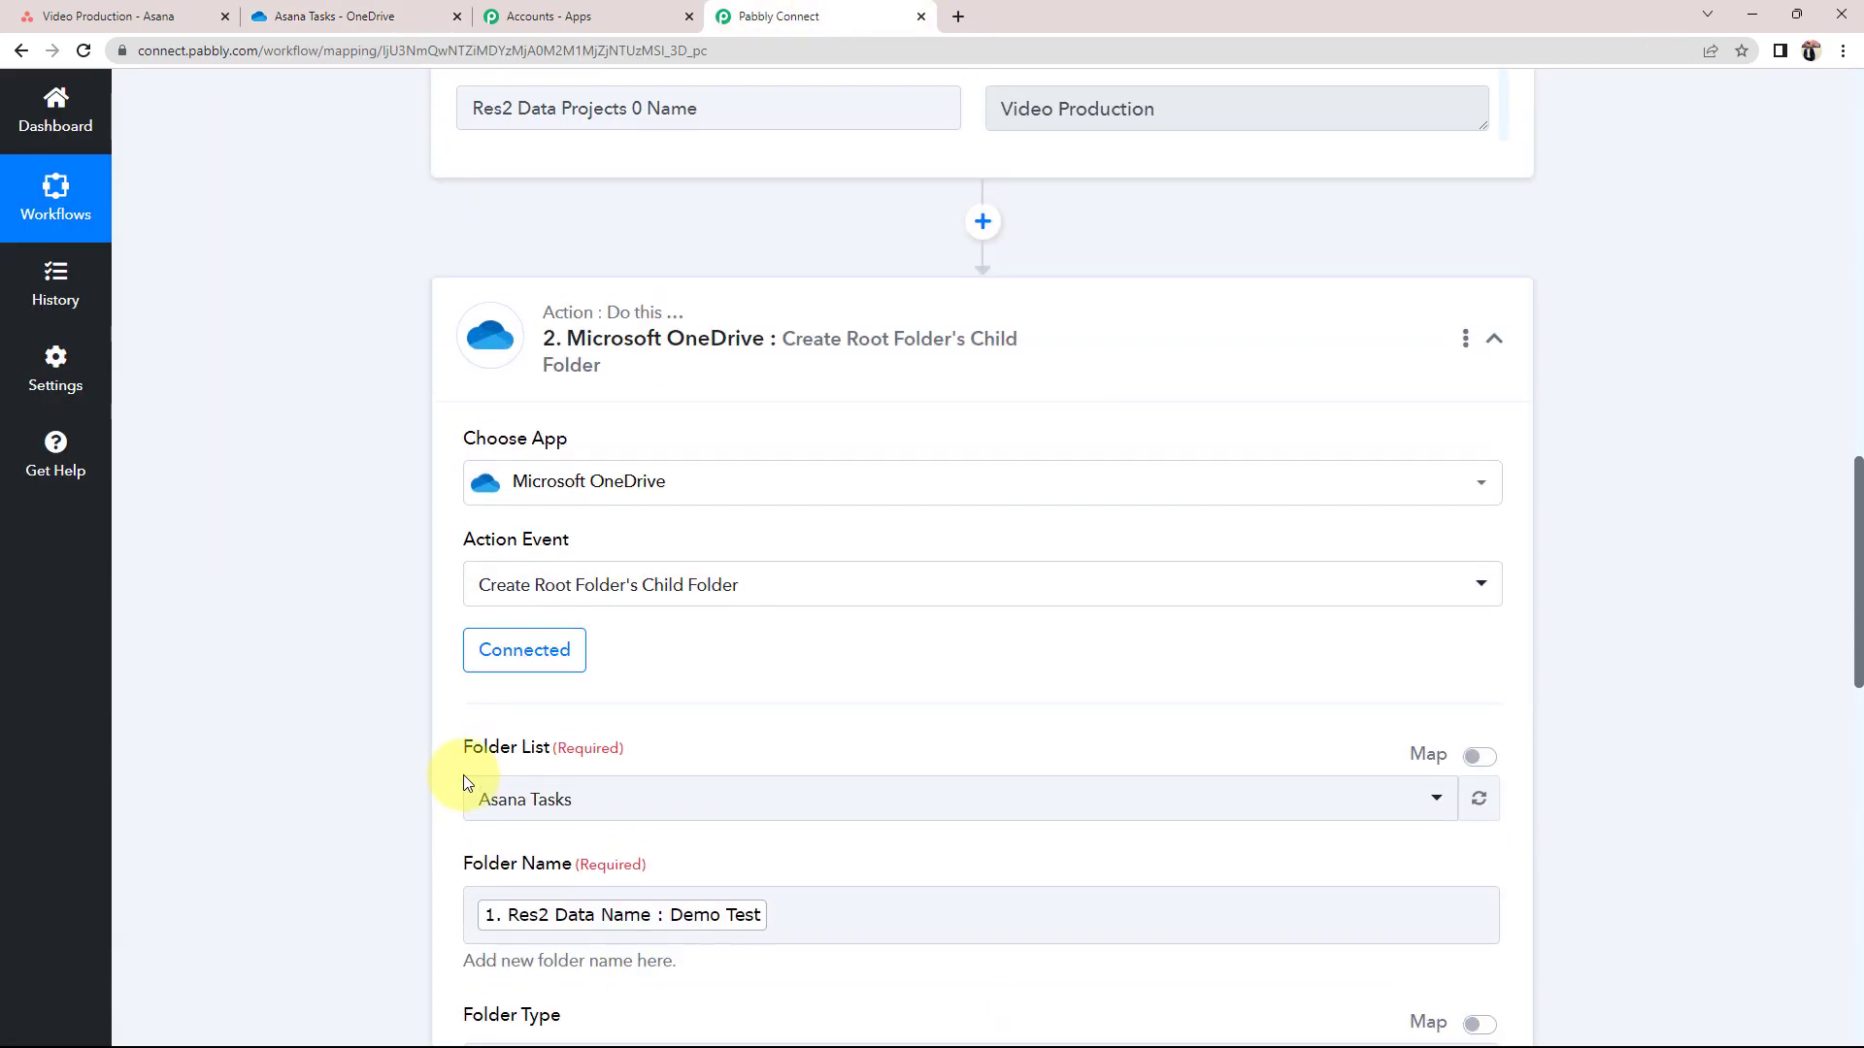
pyautogui.scroll(15, 445, 803)
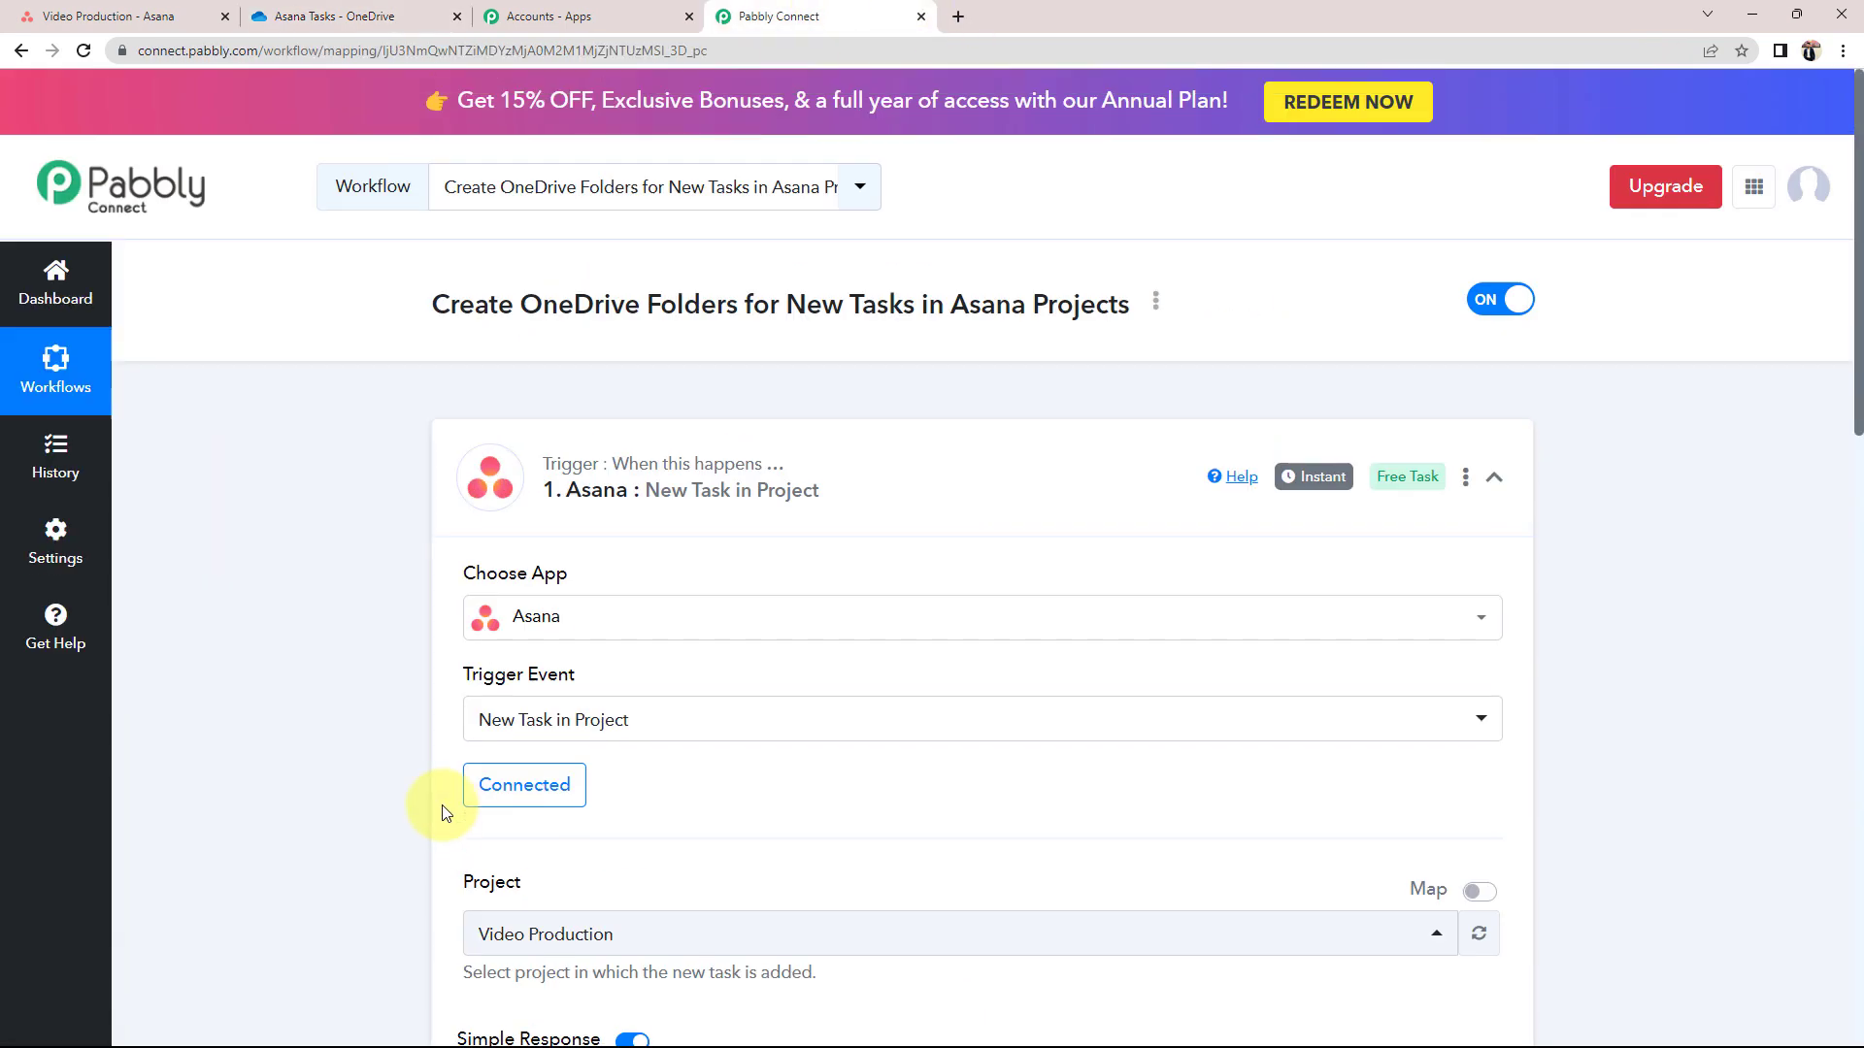
pyautogui.click(1002, 506)
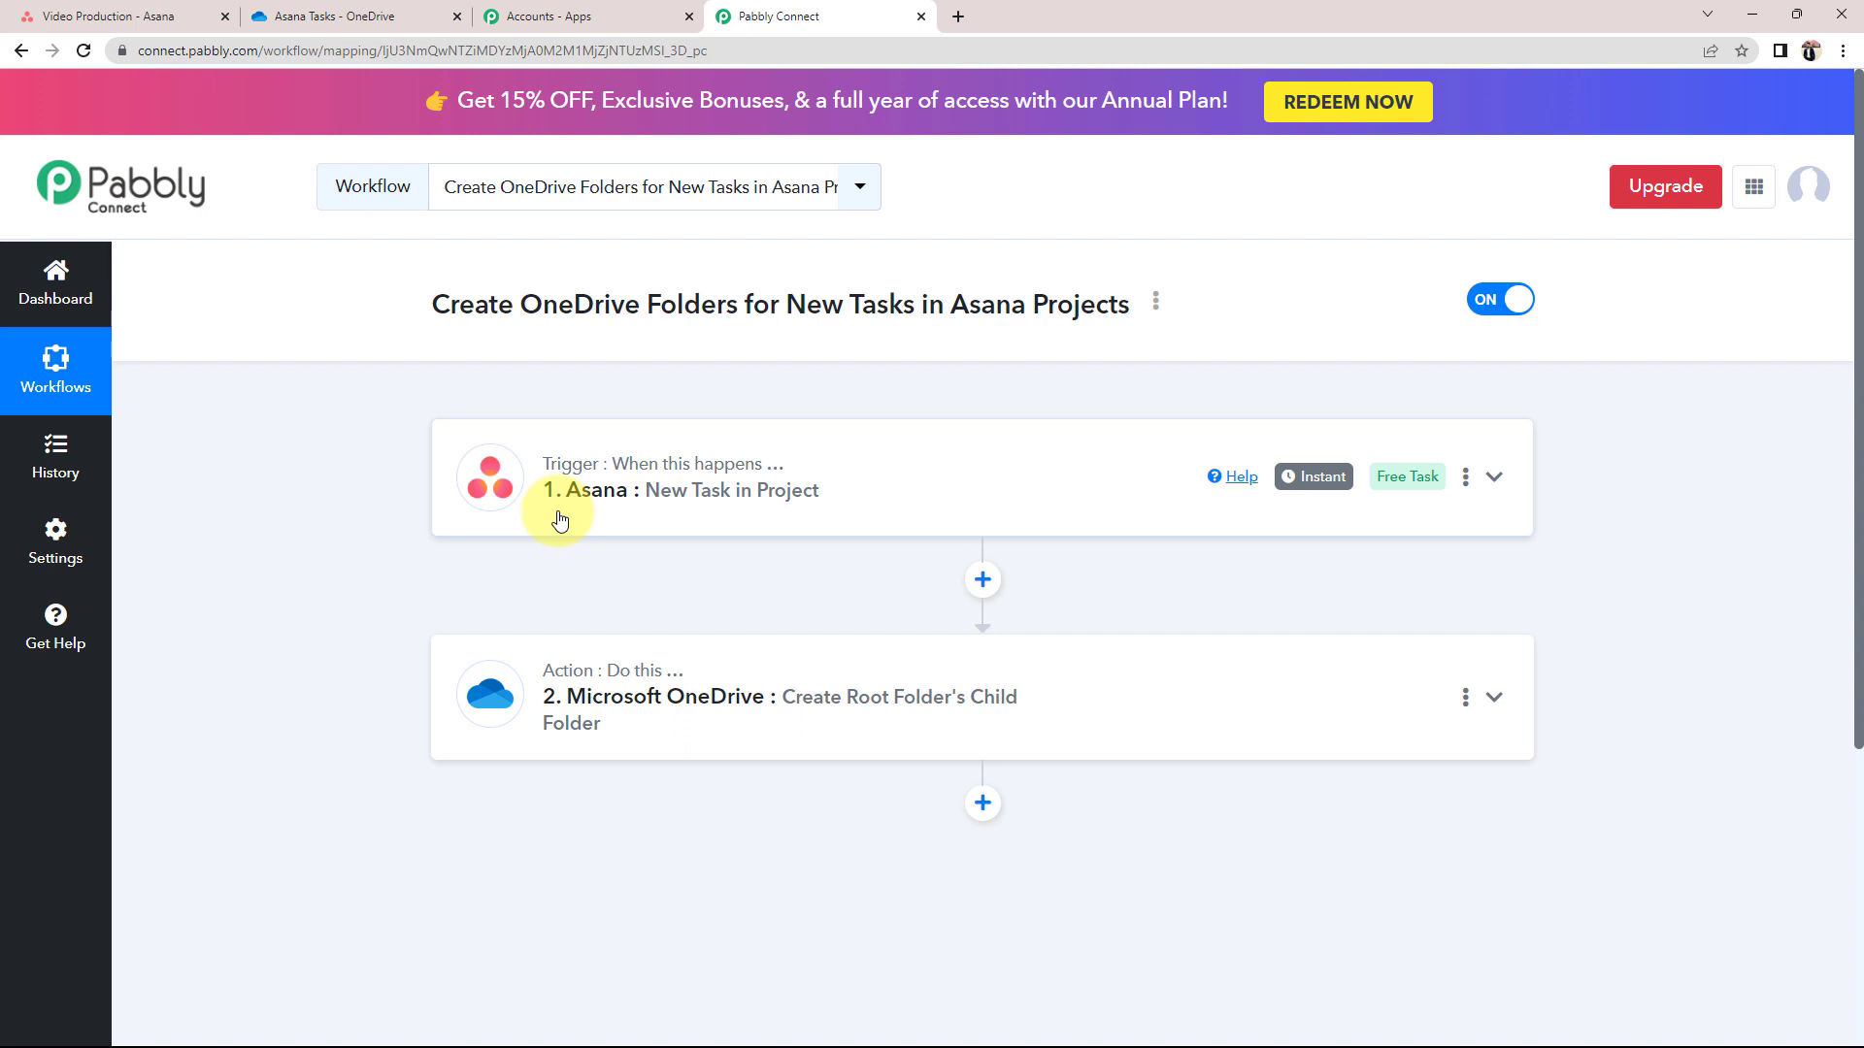
pyautogui.click(136, 16)
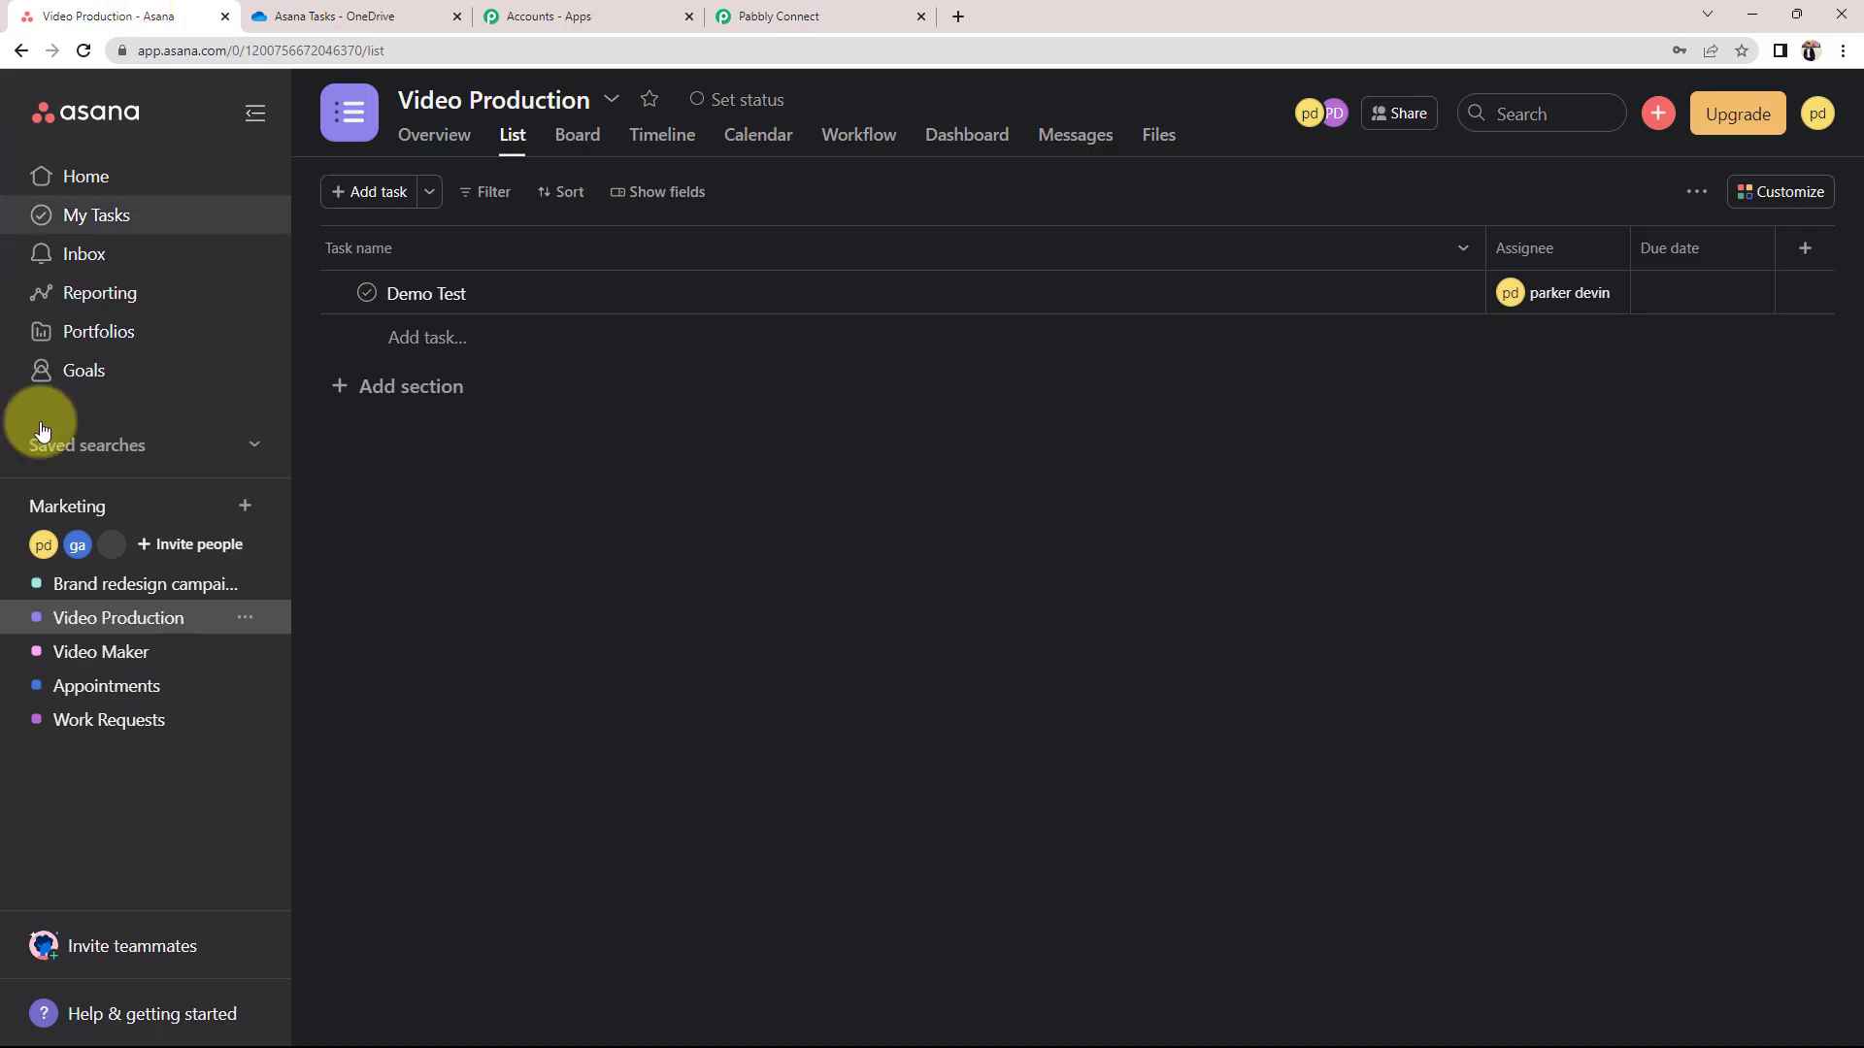
# Create the Asana task 'Test Project' with description 'This is a test', then view OneDrive's Asana Tasks folder
pyautogui.click(1658, 113)
pyautogui.click(1590, 175)
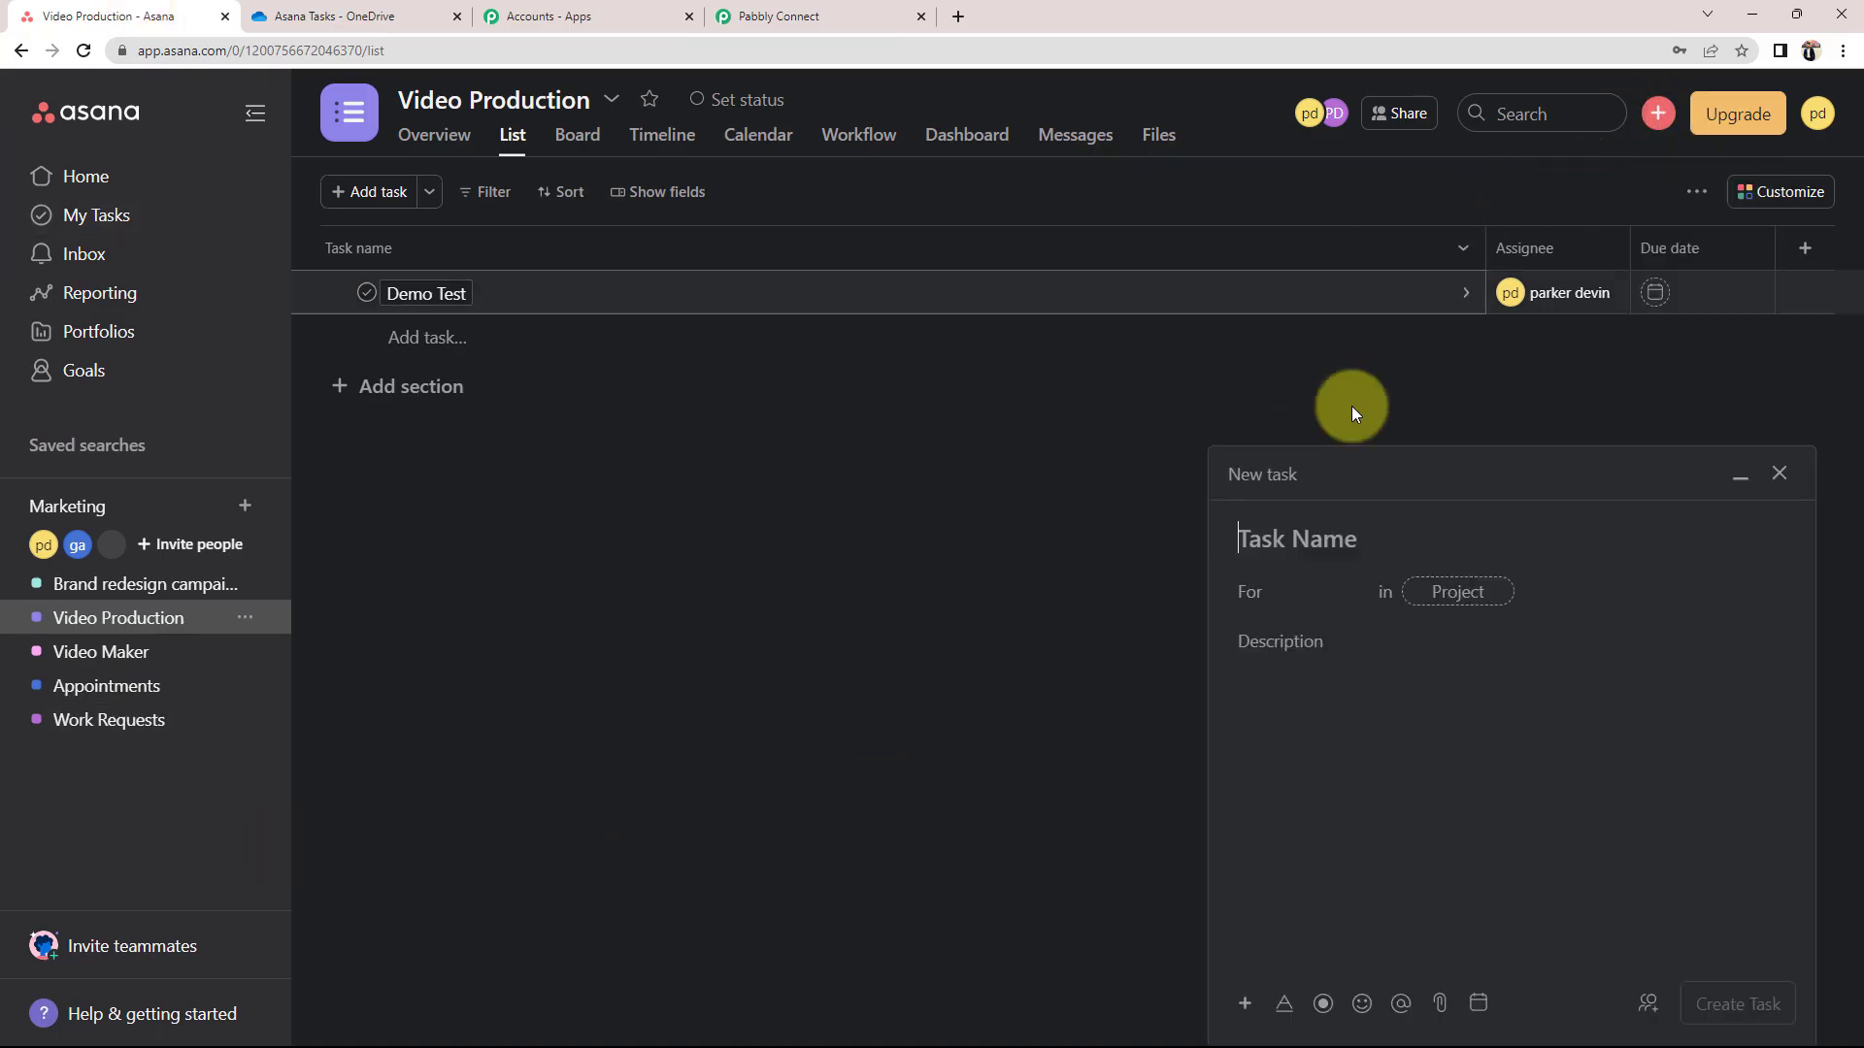
pyautogui.write('Tes')
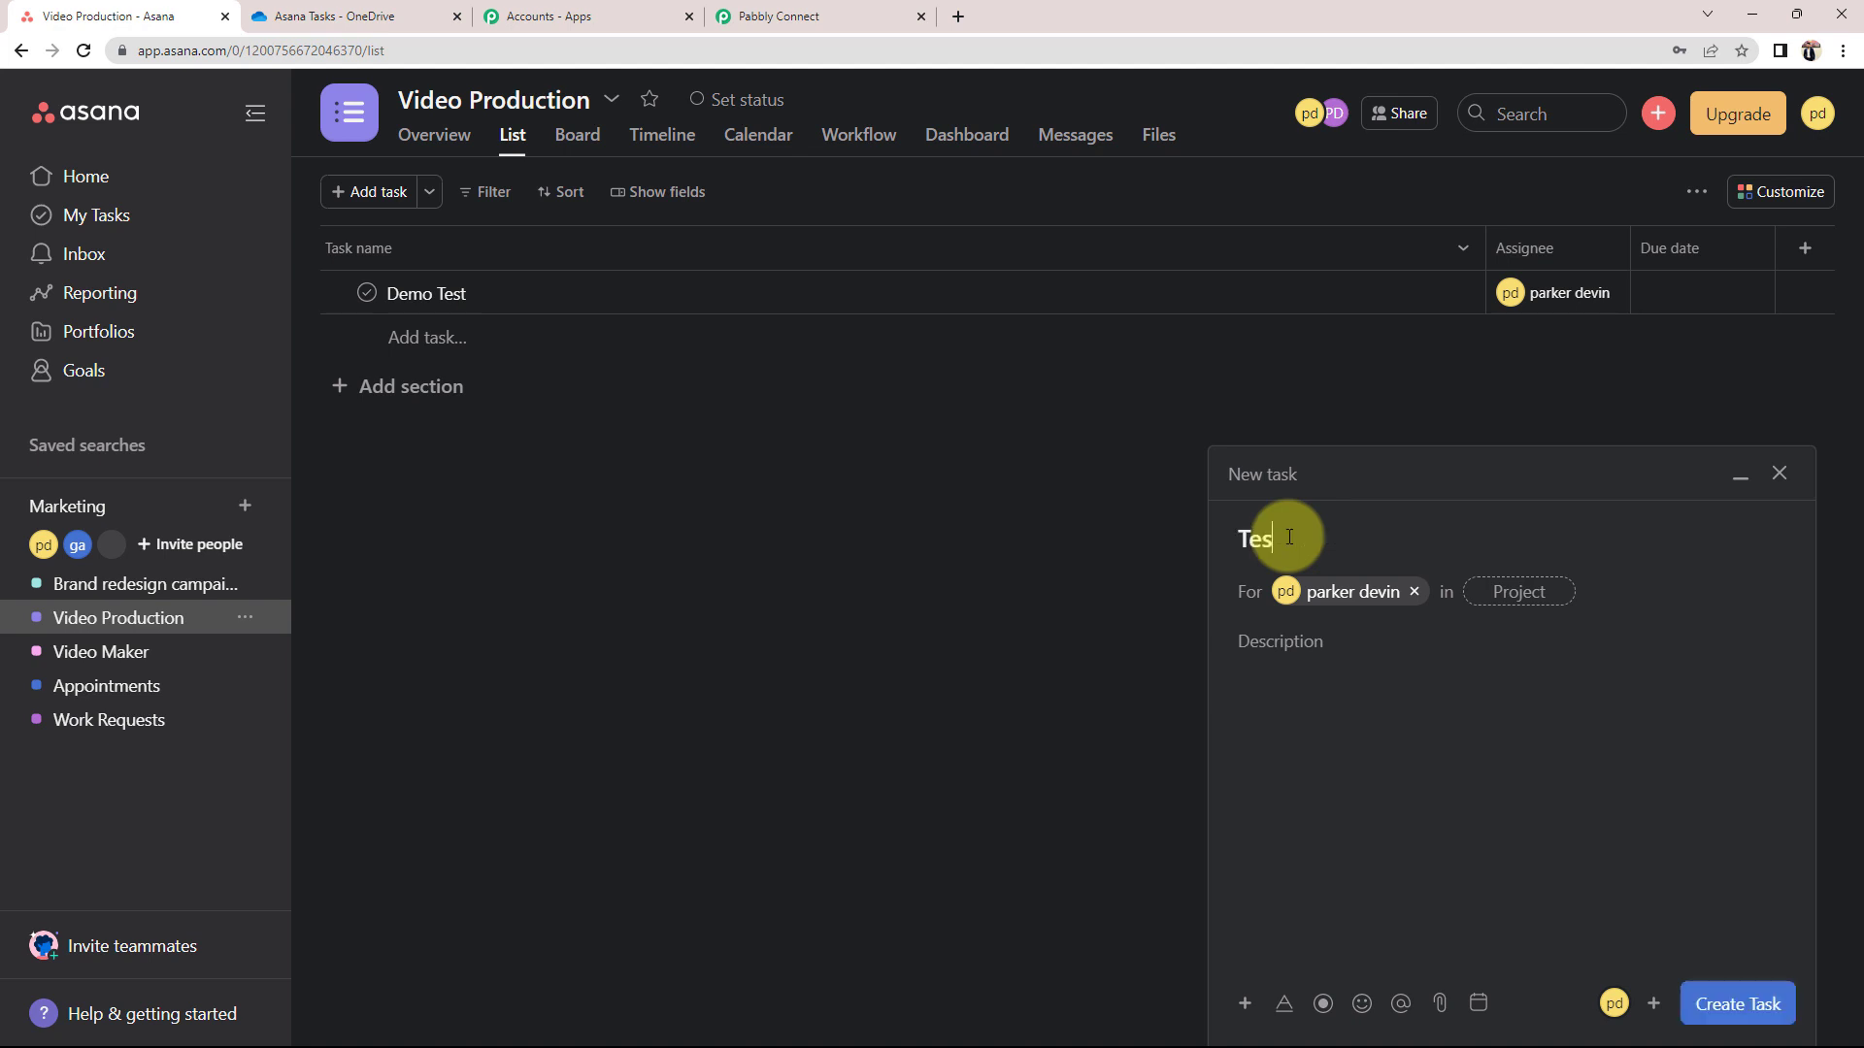
pyautogui.write('t Project')
pyautogui.click(1394, 666)
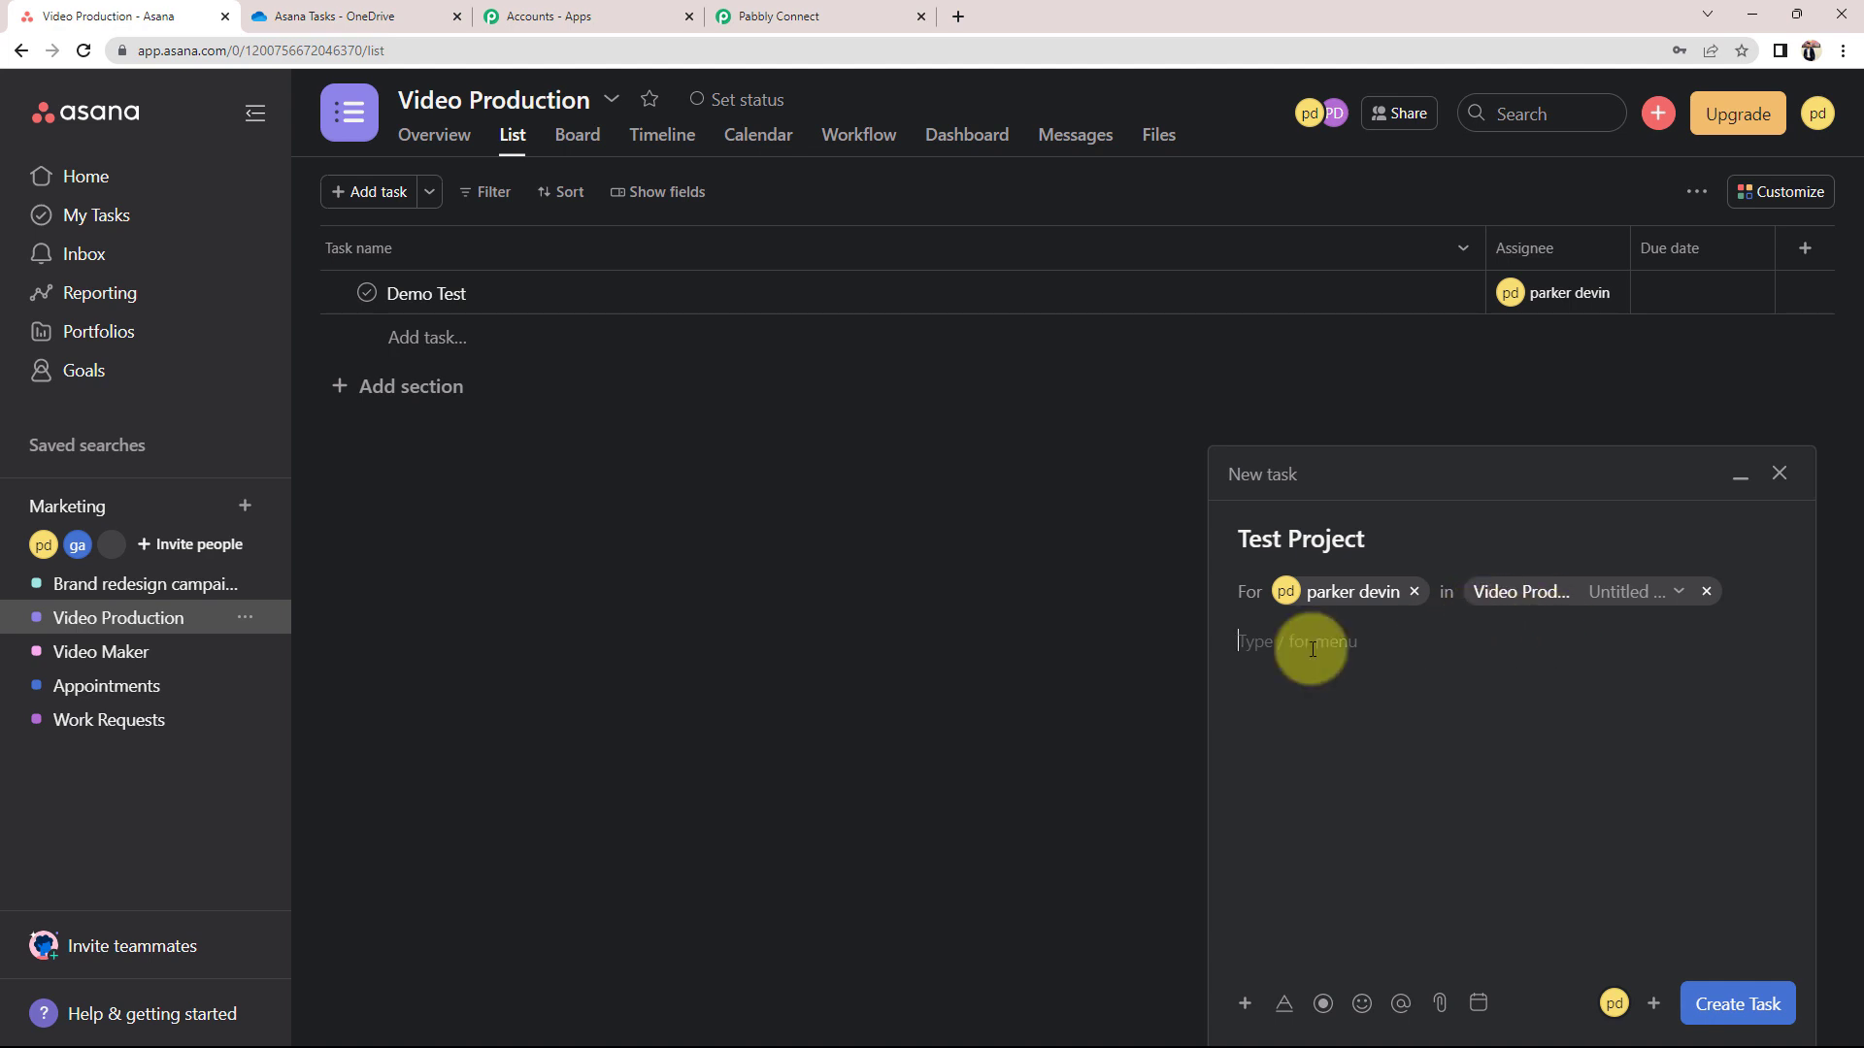
pyautogui.write('This is a test')
pyautogui.click(1718, 1002)
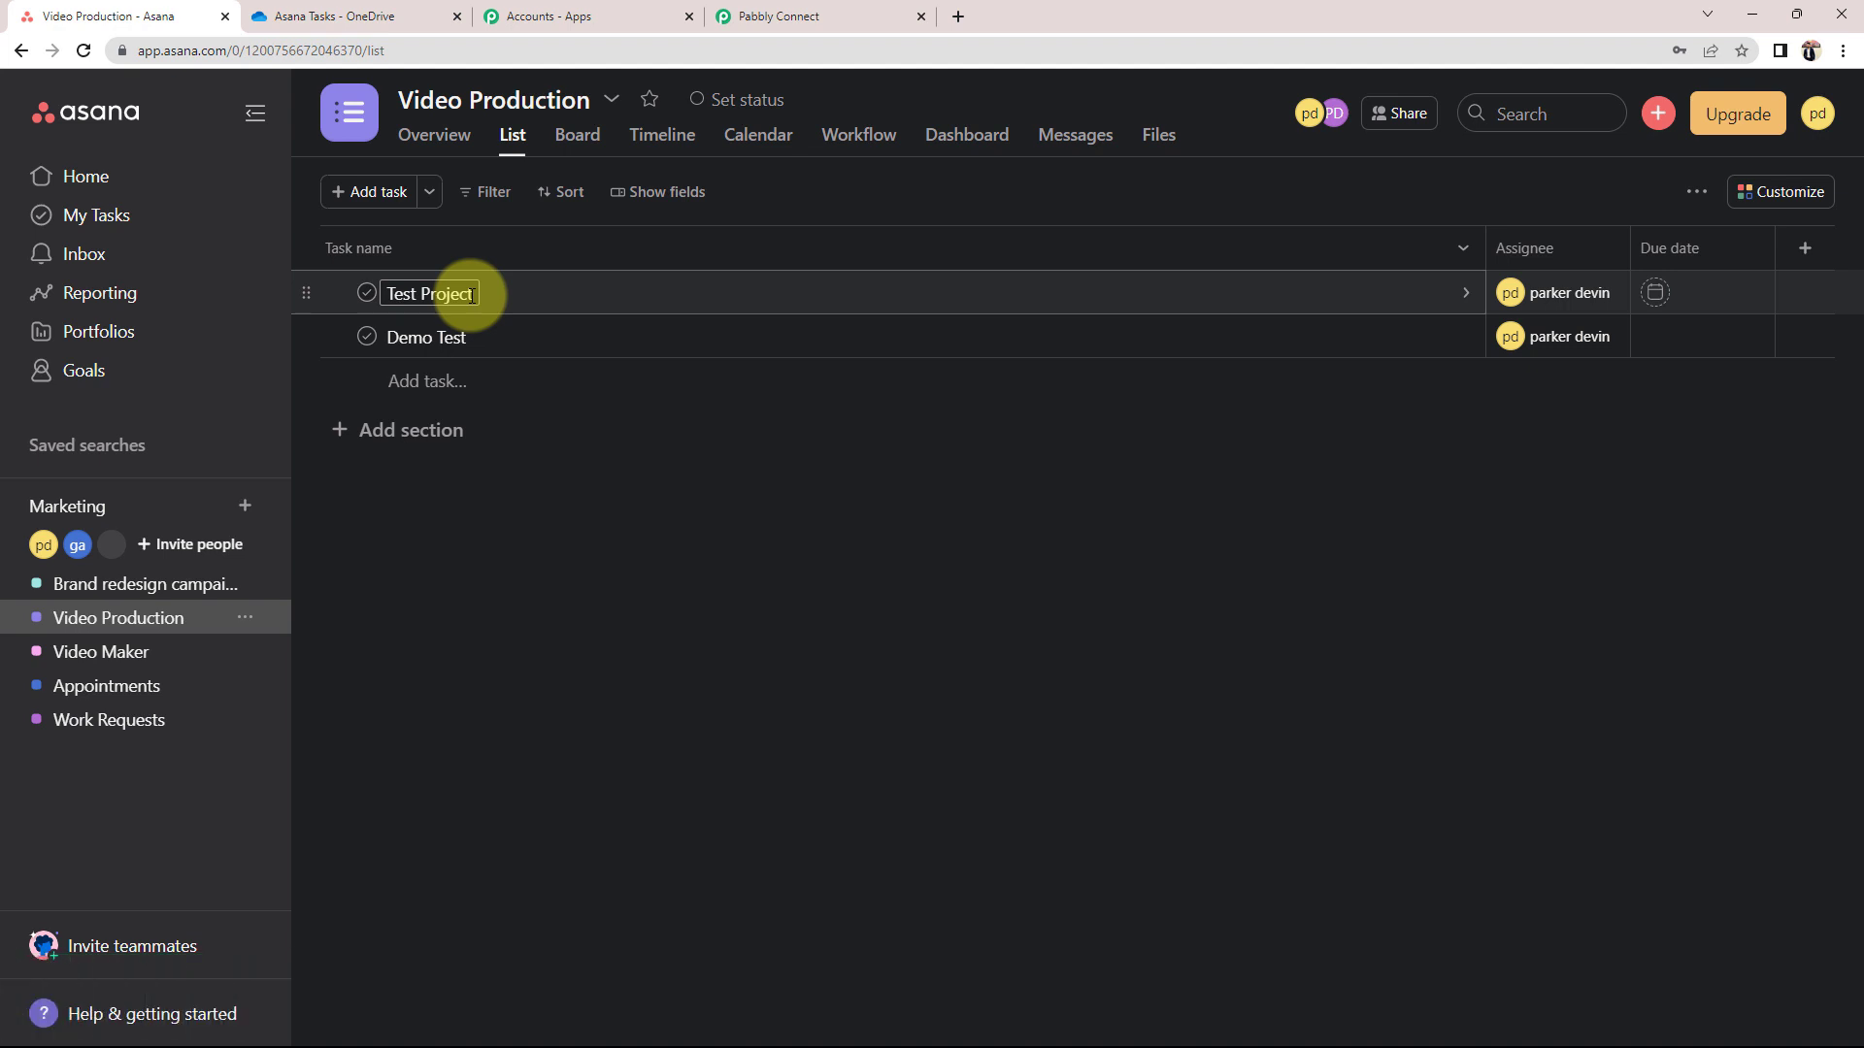
pyautogui.click(306, 17)
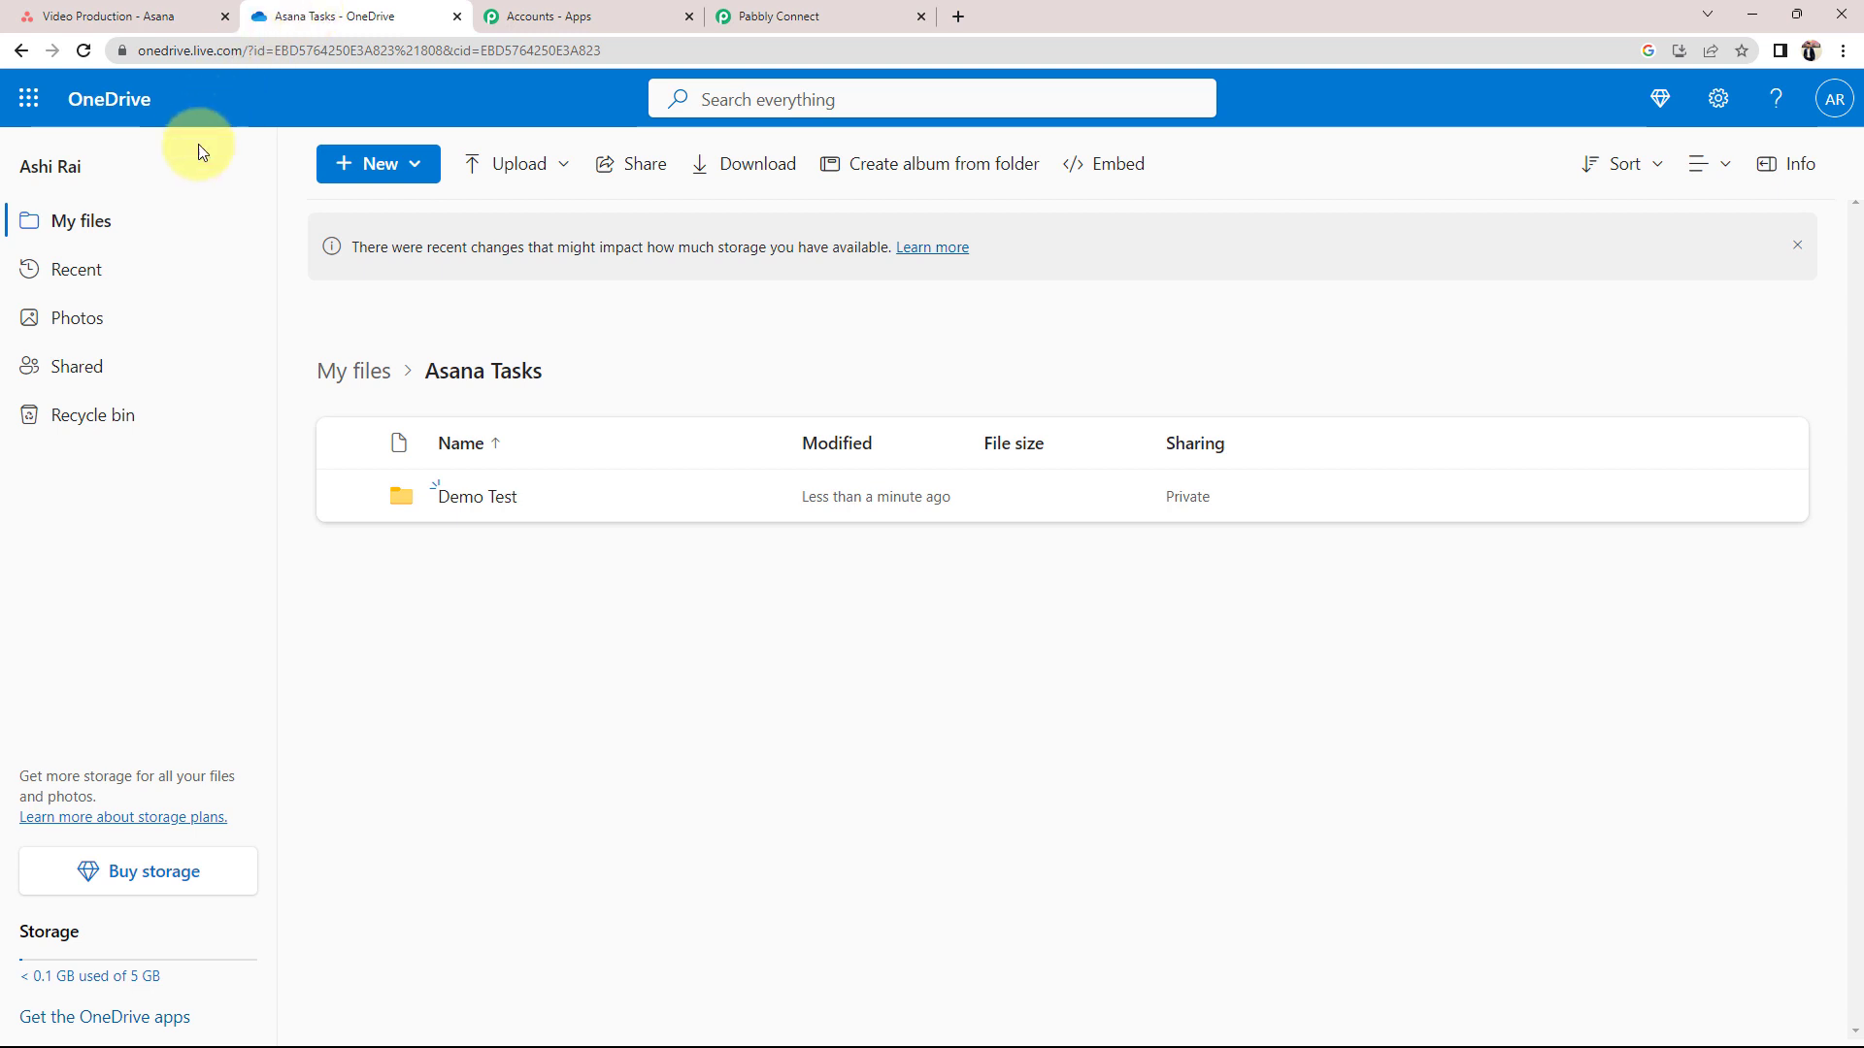
# Refresh OneDrive to reveal the auto-created Test Project folder, then return to Pabbly Connect
pyautogui.click(85, 50)
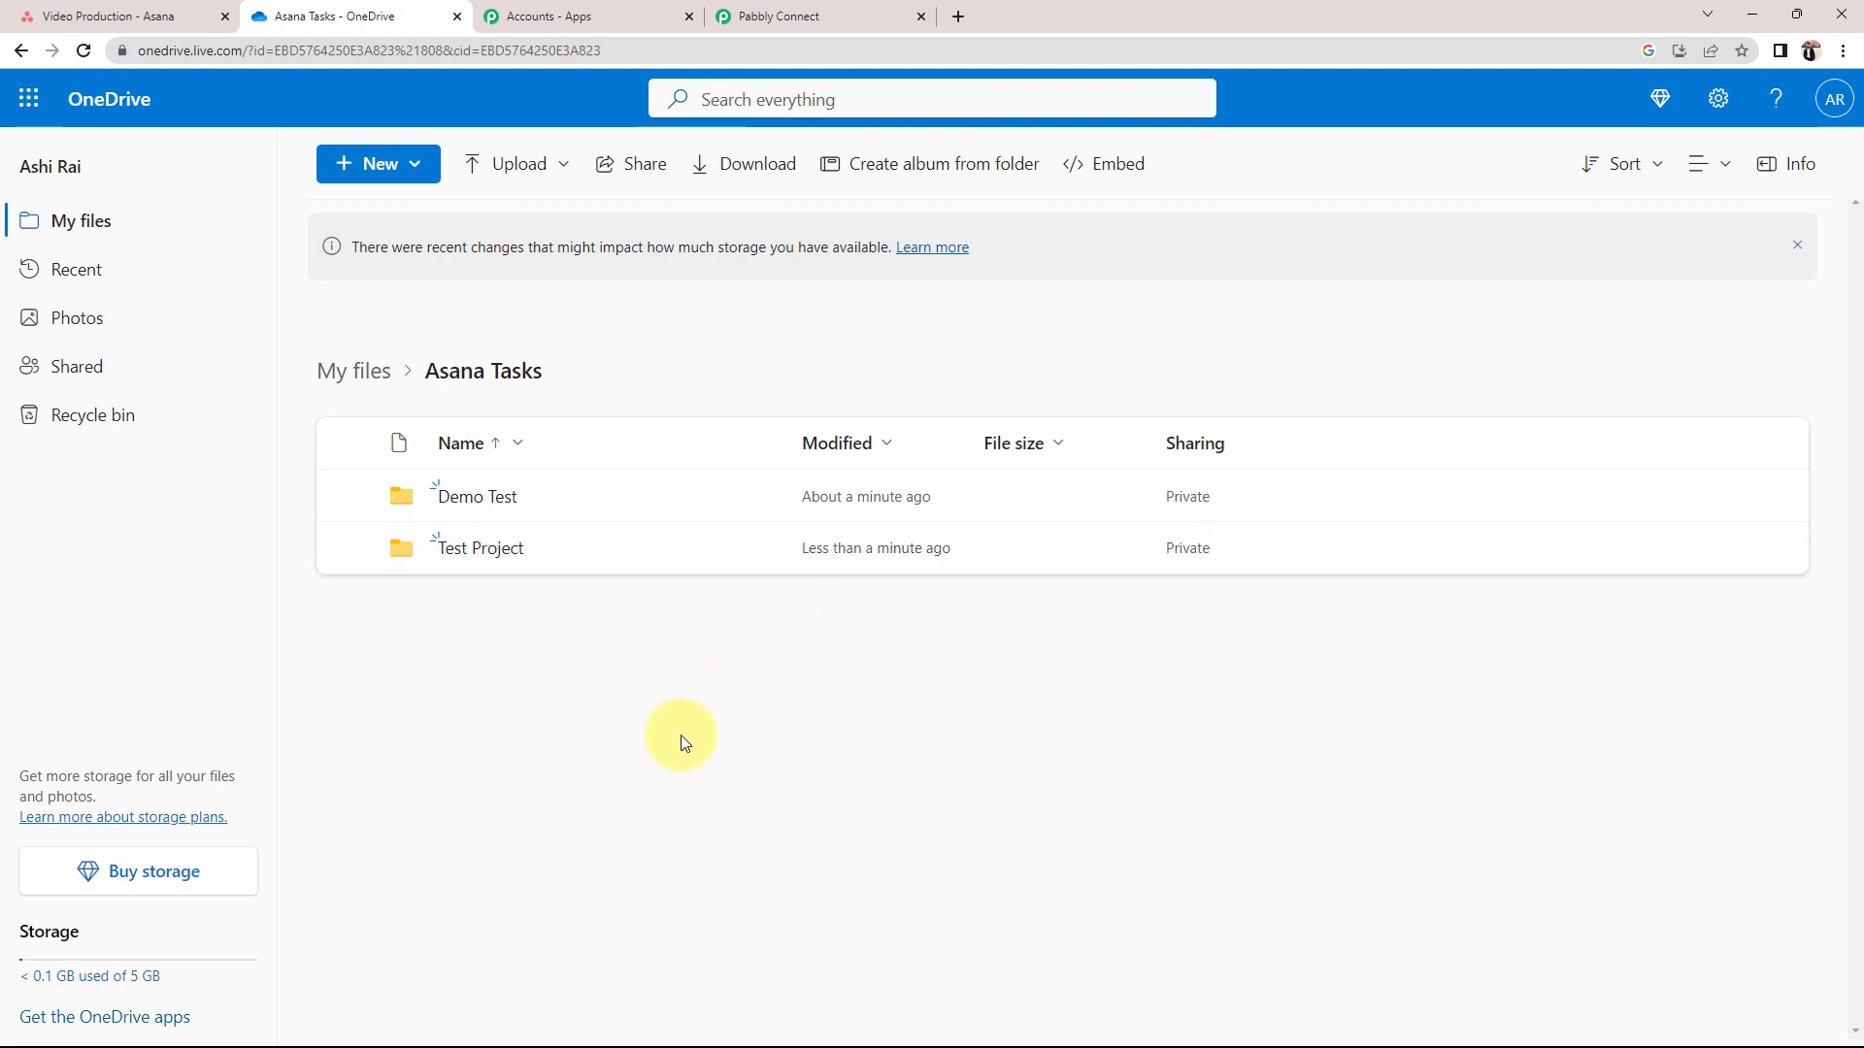
pyautogui.click(816, 17)
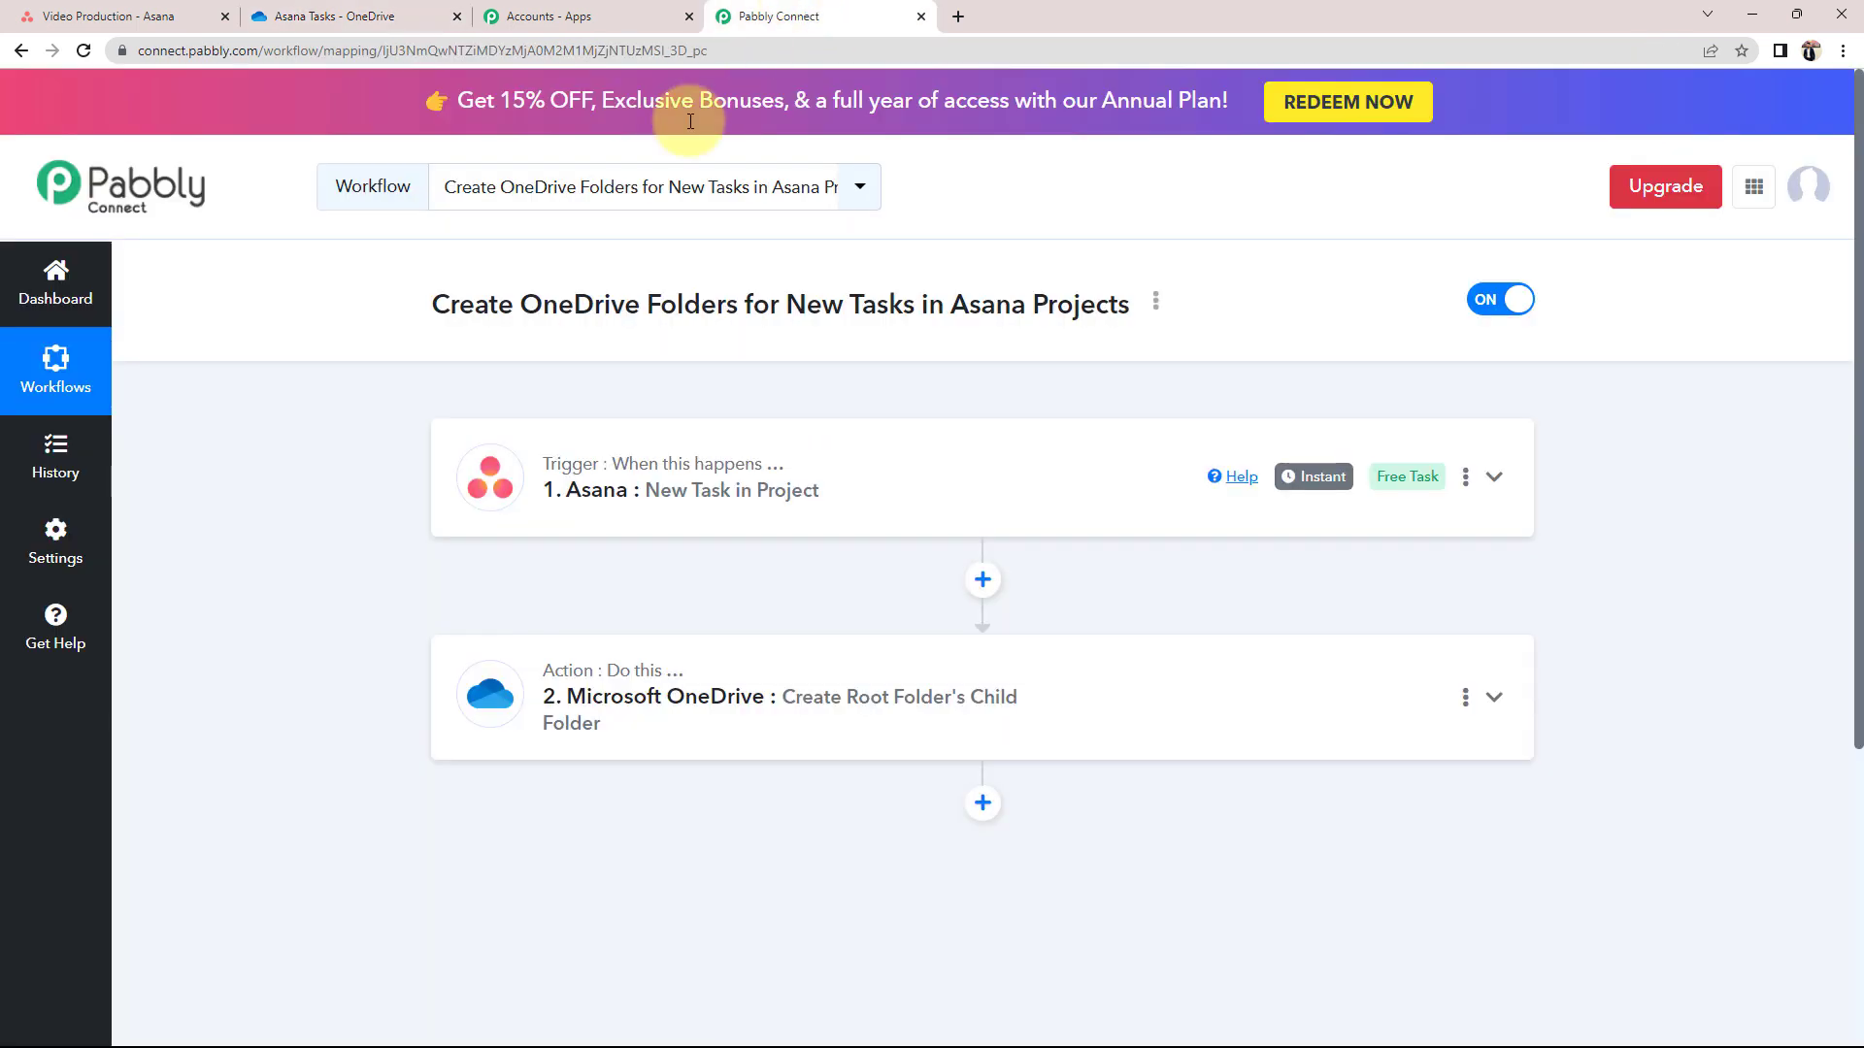